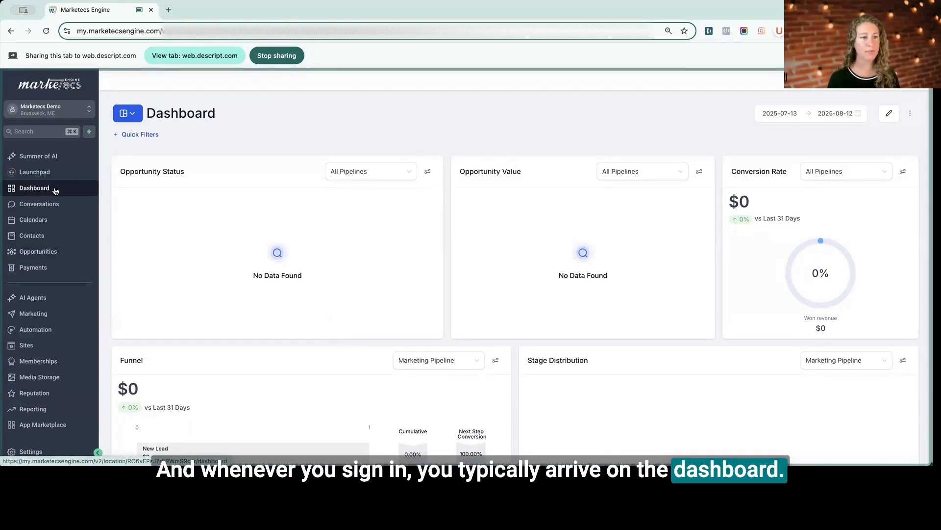
Create a new form from scratch in the Sites form builder.
left_click(46, 351)
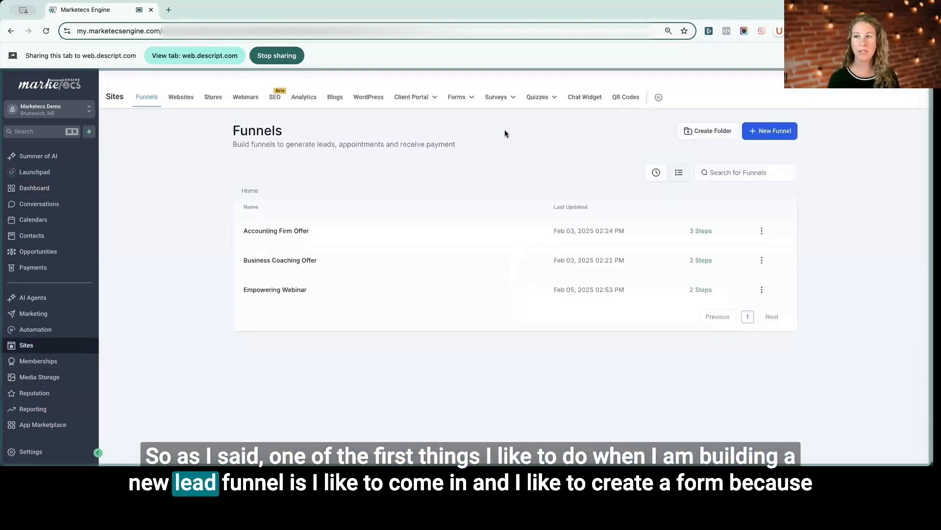
mouse_move(456, 104)
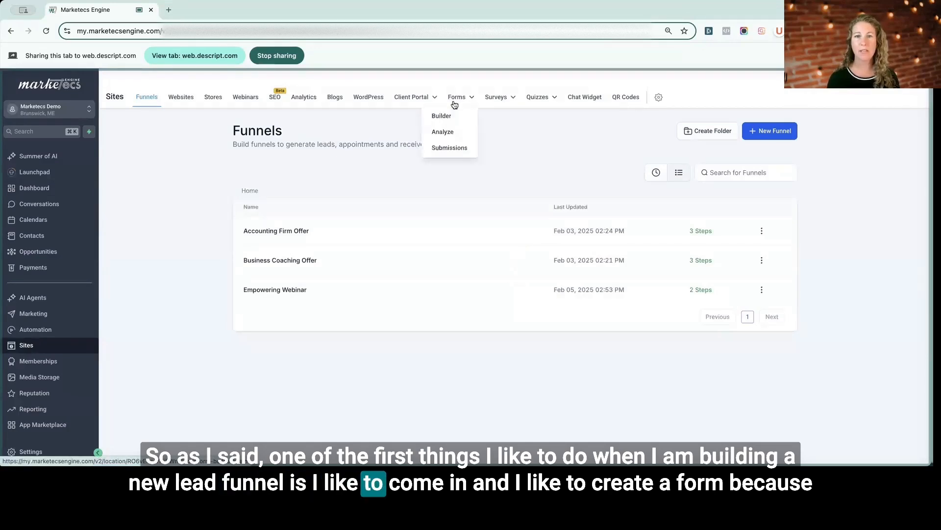
left_click(446, 119)
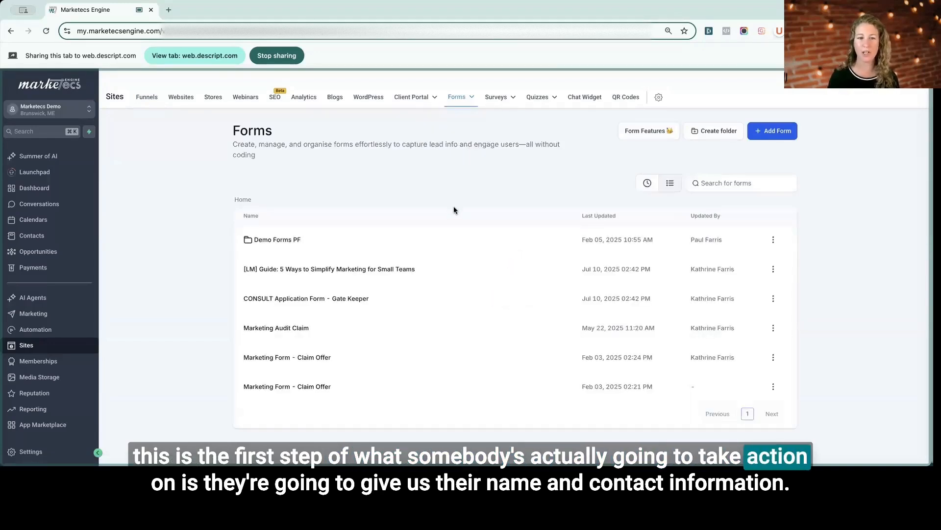
left_click(785, 135)
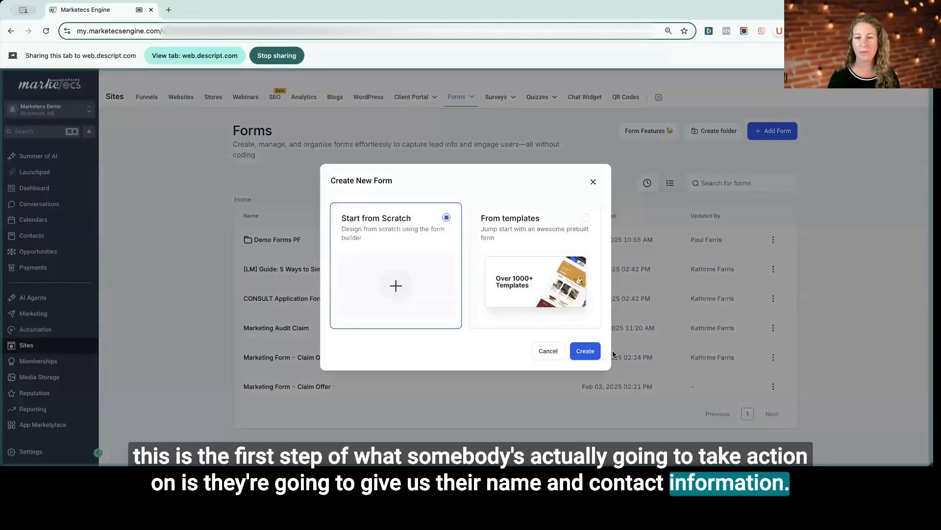
left_click(594, 354)
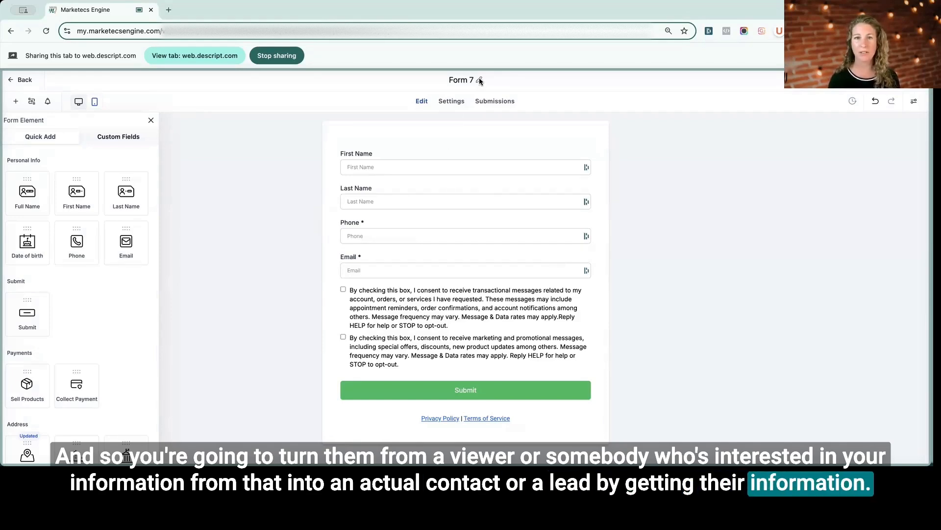
Rename the form as "Lead Funnel 1".
left_click(465, 80)
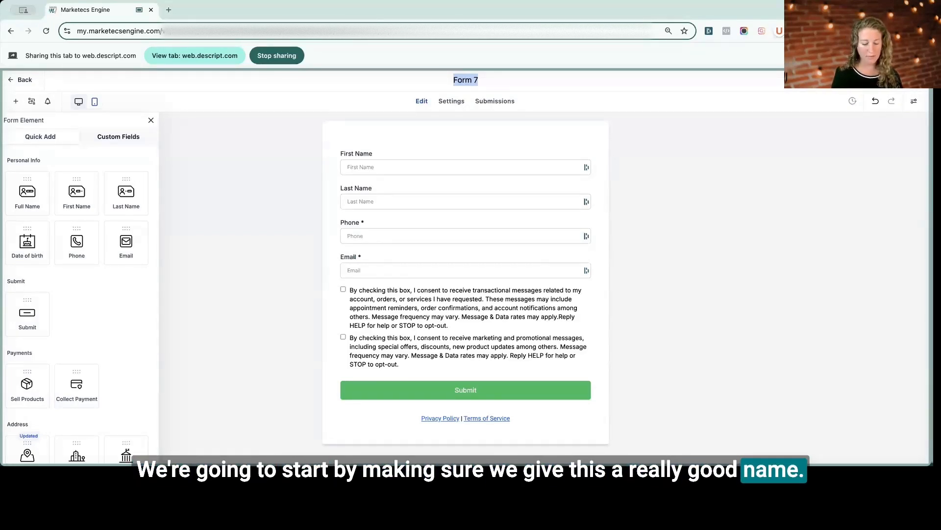
type("Lead")
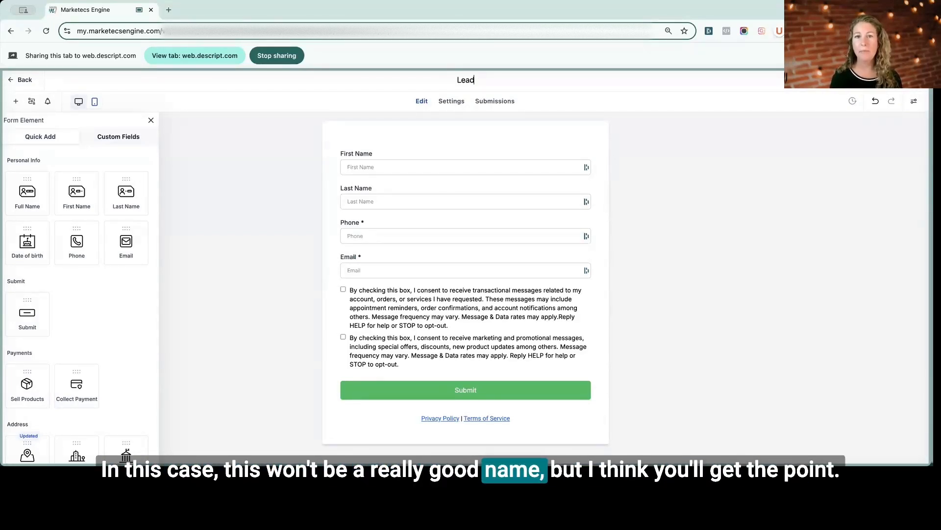
double_click(480, 80)
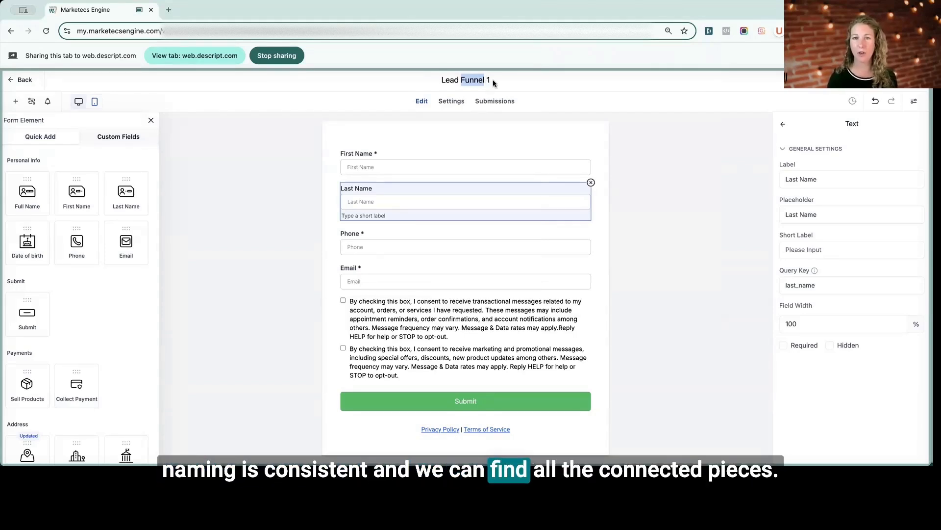
Check the required settings of the First Name, Last Name and Email fields, and make the Phone field optional.
left_click(449, 167)
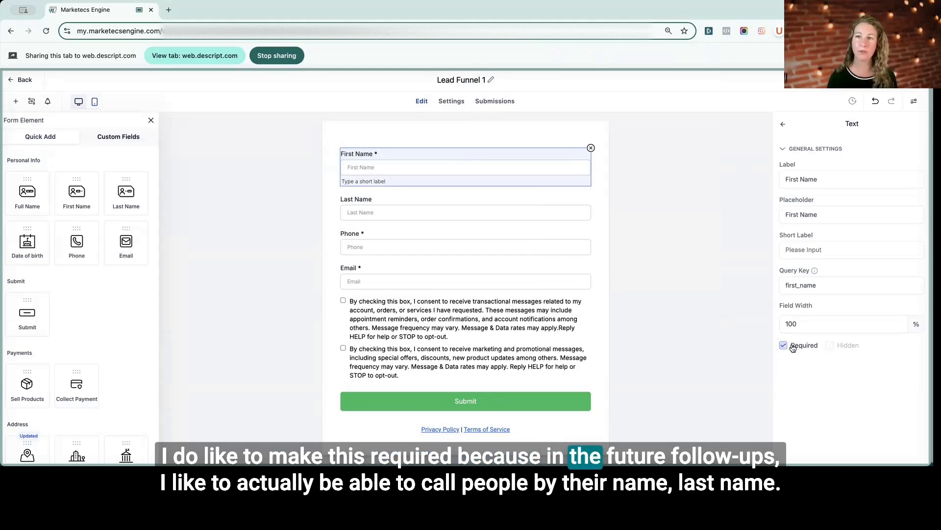
left_click(385, 212)
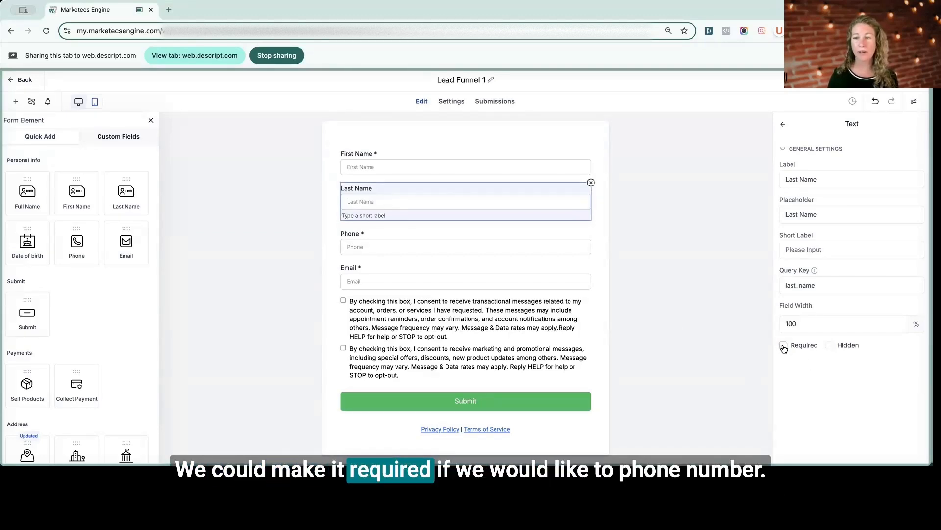
left_click(473, 244)
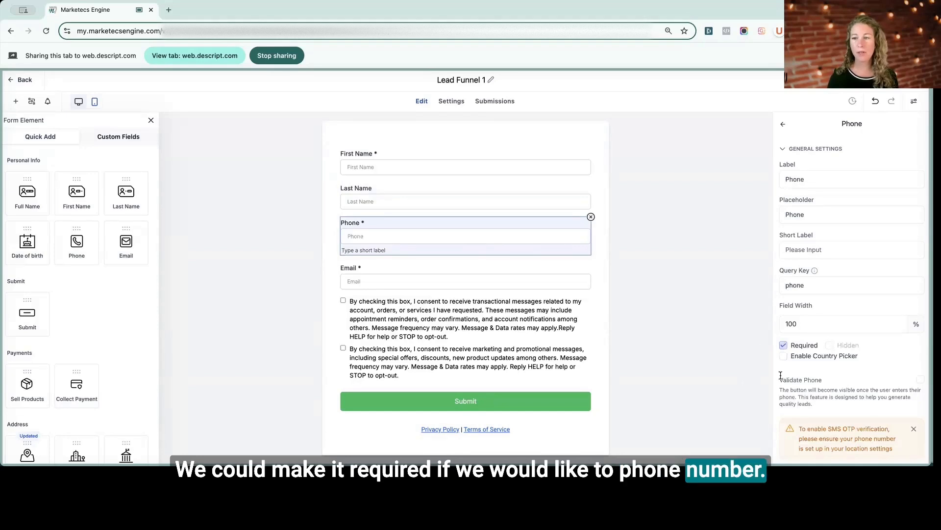
left_click(783, 345)
left_click(784, 346)
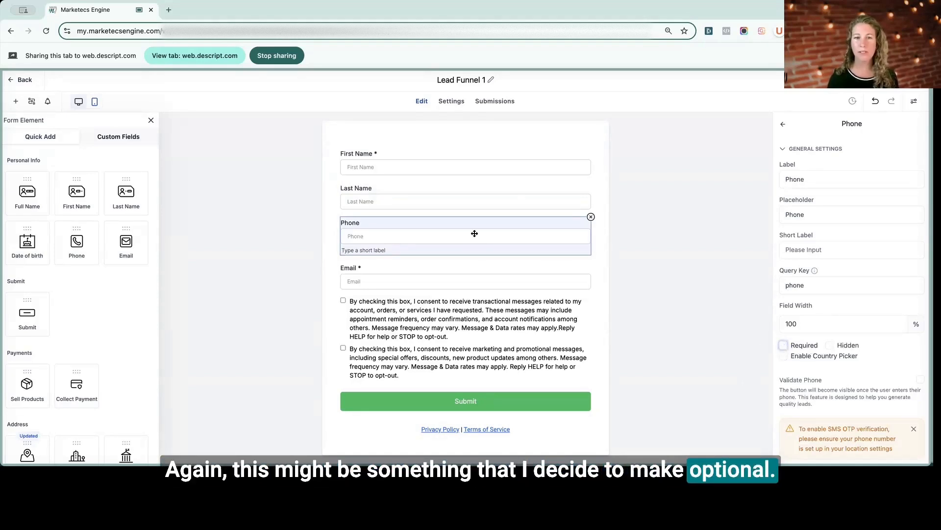
left_click(387, 282)
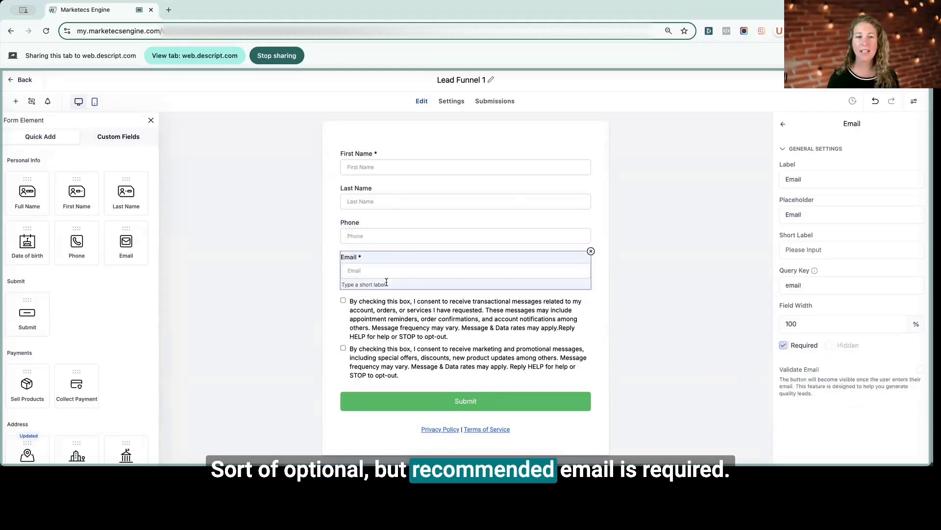
Delete the second consent statement and edit the first, inserting "from Marketecs" after "services I have requested" and a space before "Reply".
left_click(429, 305)
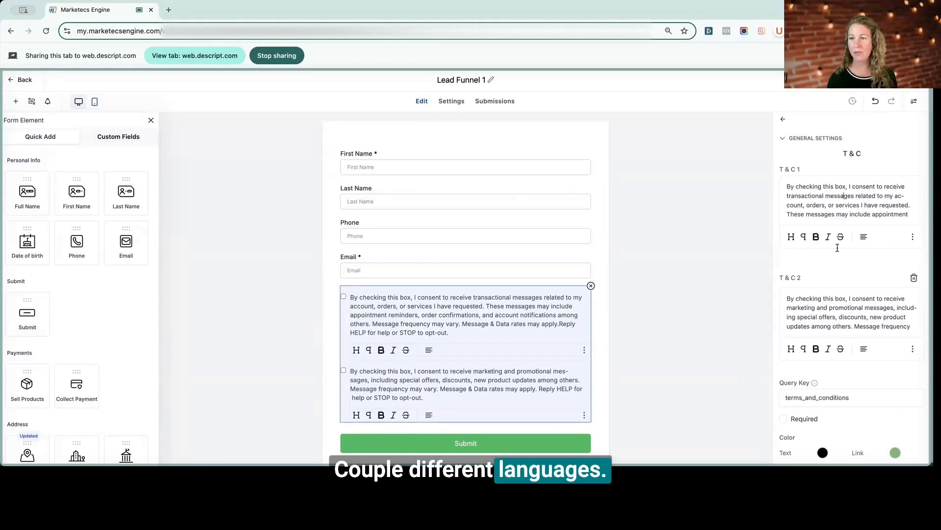
left_click(914, 278)
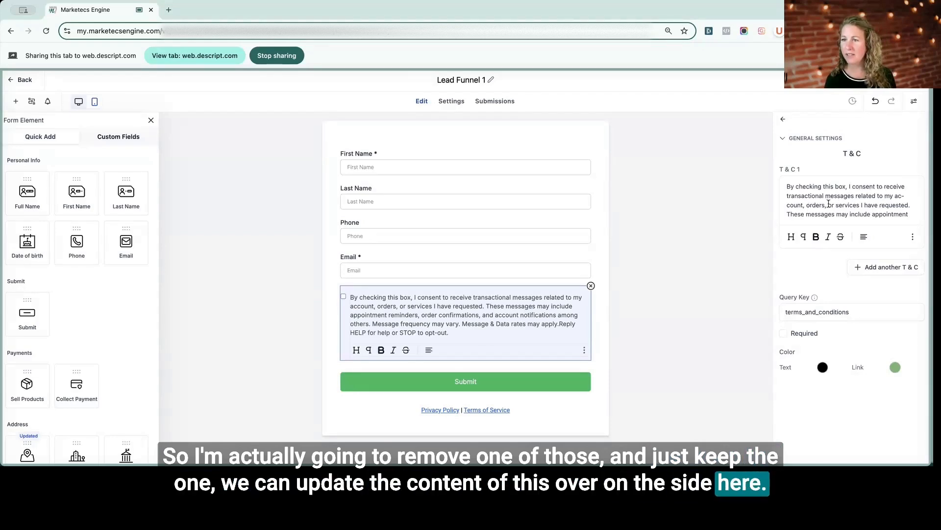
scroll(844, 209, "down", 3)
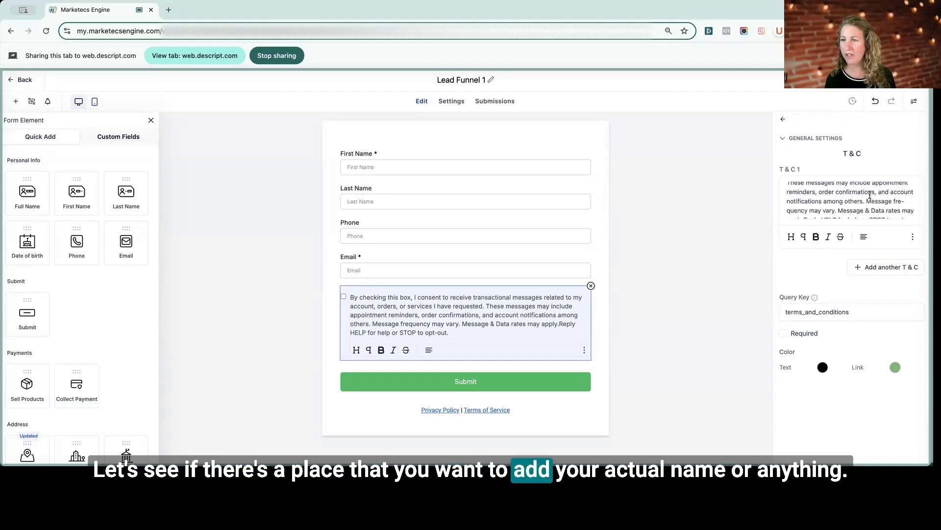
scroll(870, 194, "down", 2)
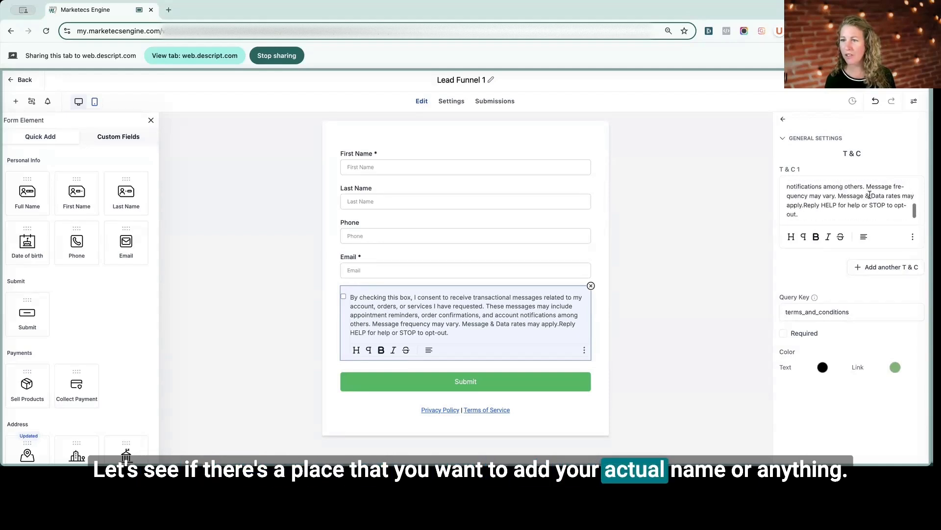
left_click(805, 206)
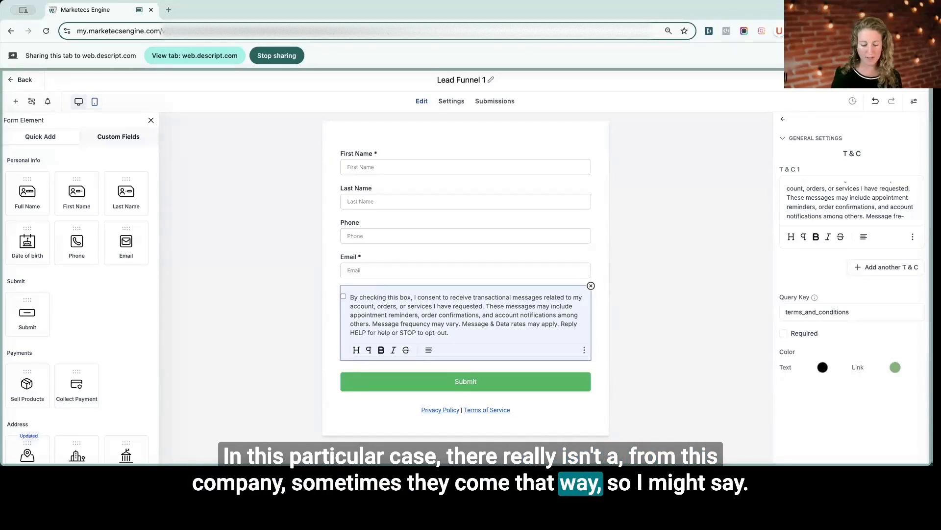
type("from Marketecs")
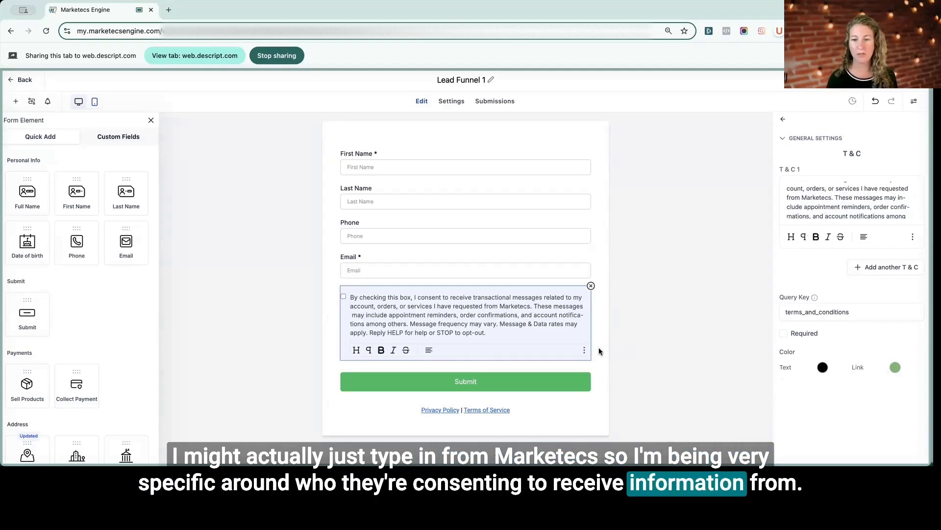
left_click(507, 391)
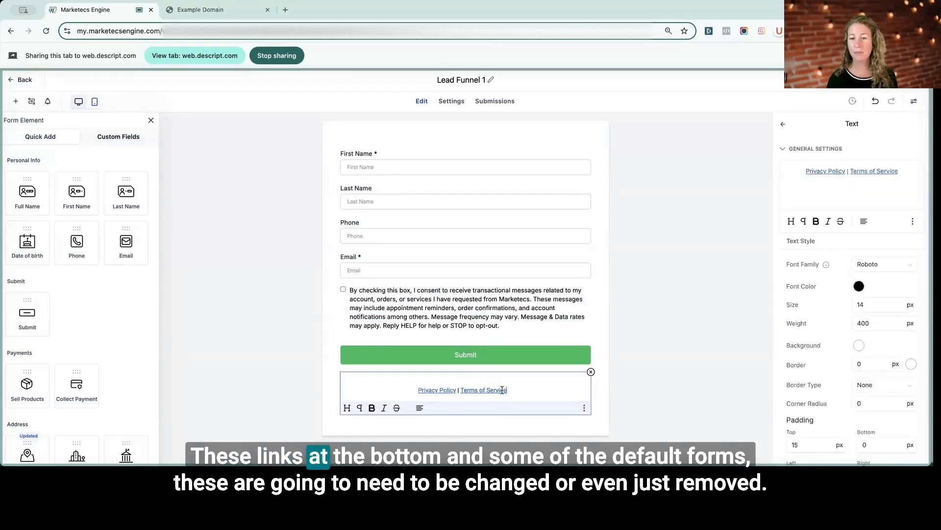
left_click_drag(515, 389, 409, 382)
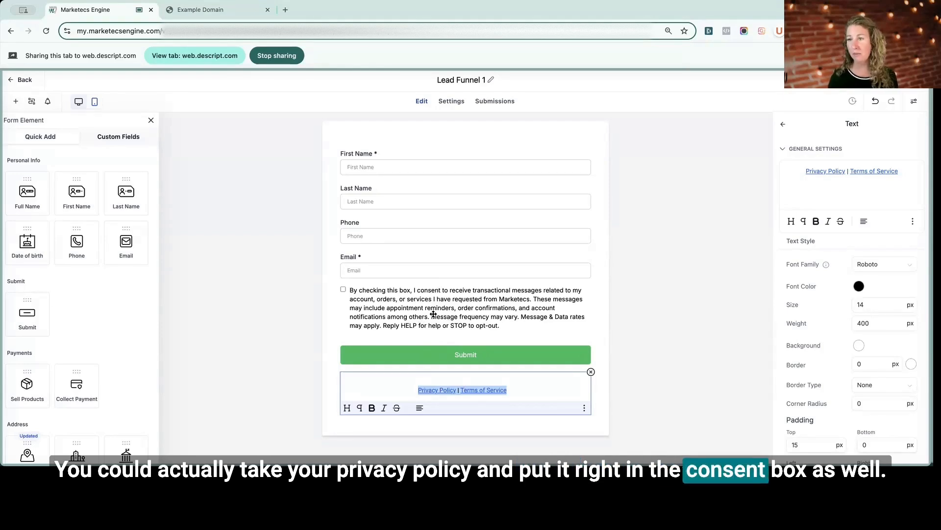
left_click(838, 170)
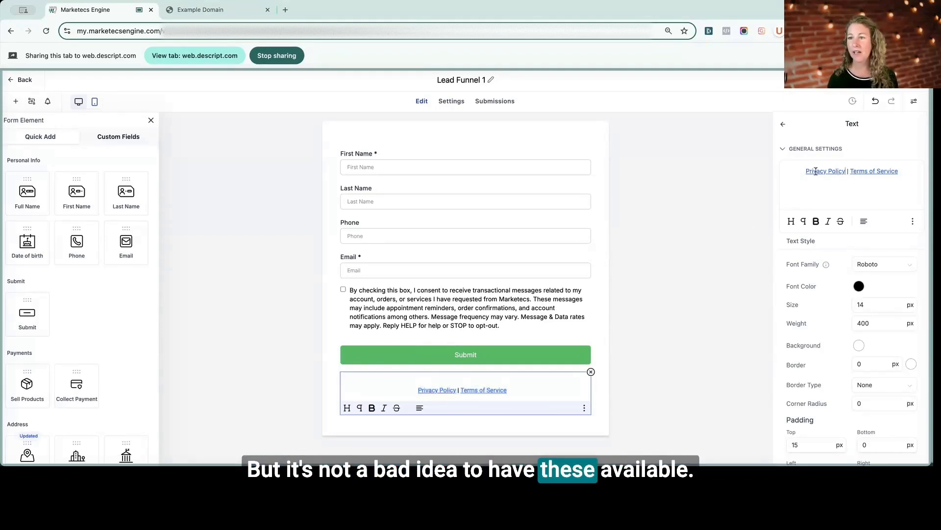
double_click(834, 171)
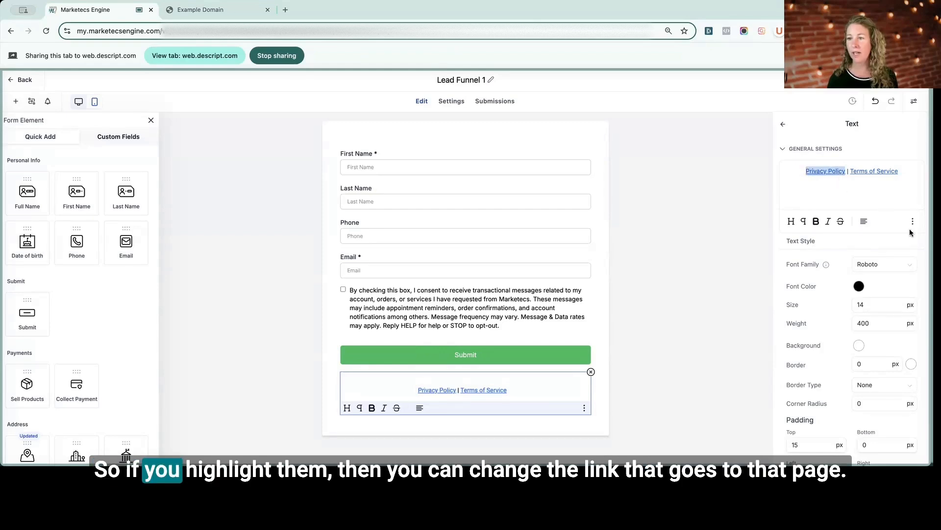
left_click(912, 222)
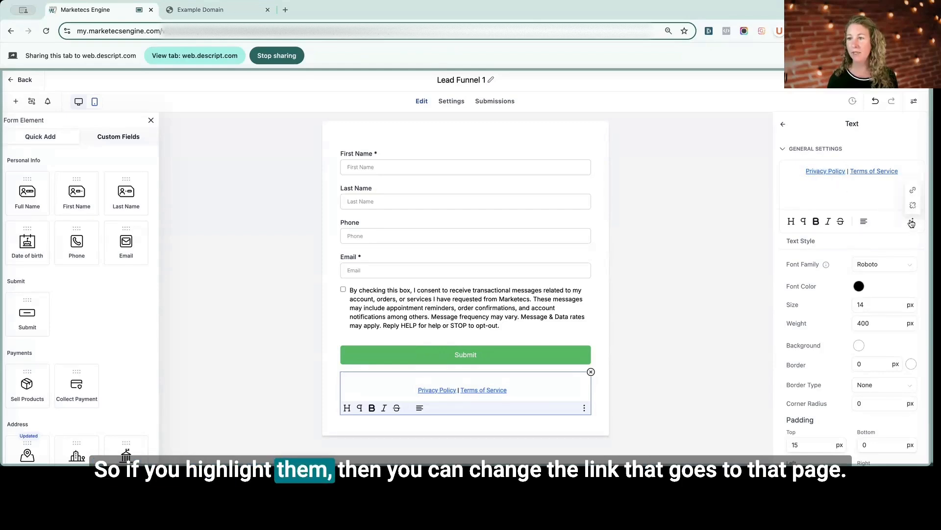
left_click(913, 191)
left_click(413, 268)
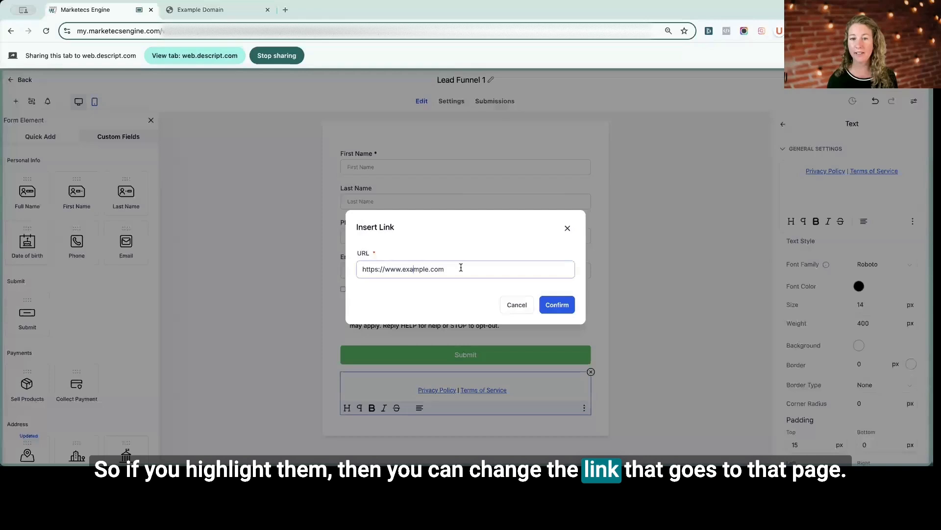
key("ctrl+a")
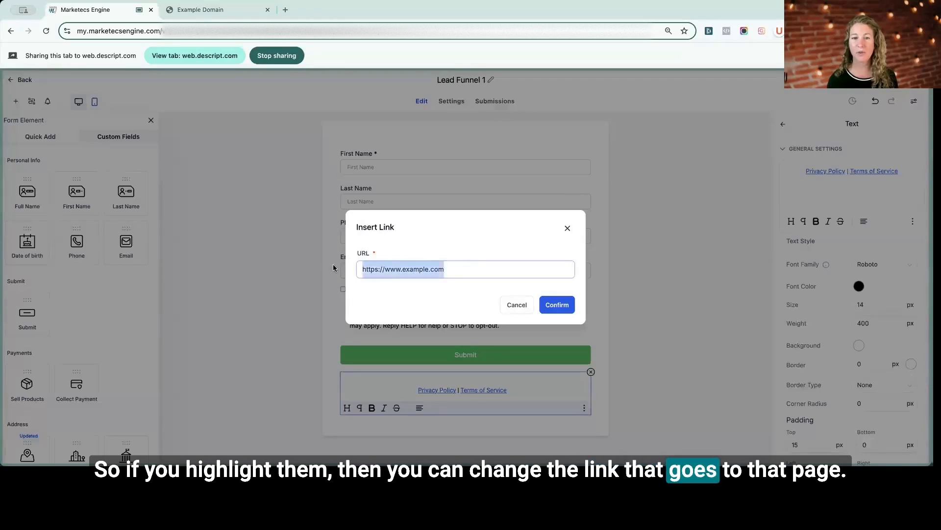
left_click(519, 307)
Remove the Privacy Policy and Terms of Service links text element below the Submit button.
left_click(591, 371)
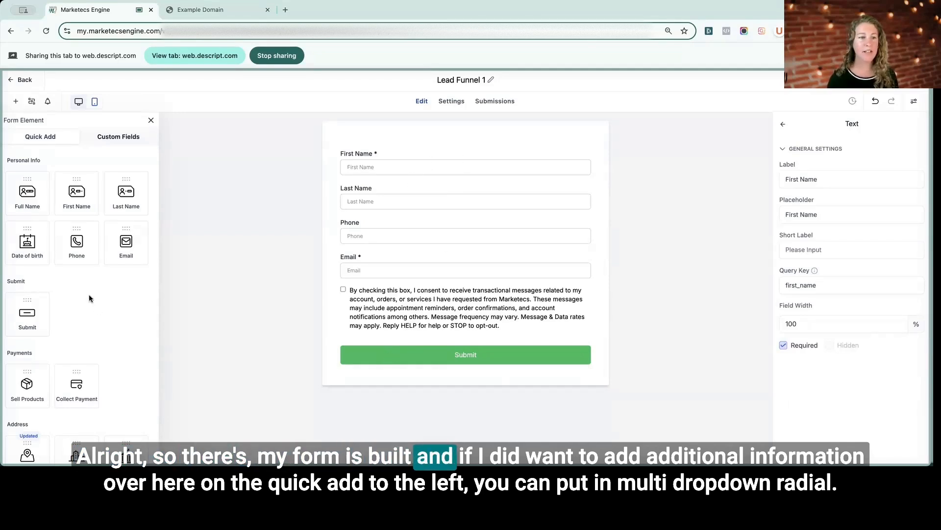
Add an Organization field between the Email field and the consent statement, and change its label to "Company".
scroll(93, 296, "down", 3)
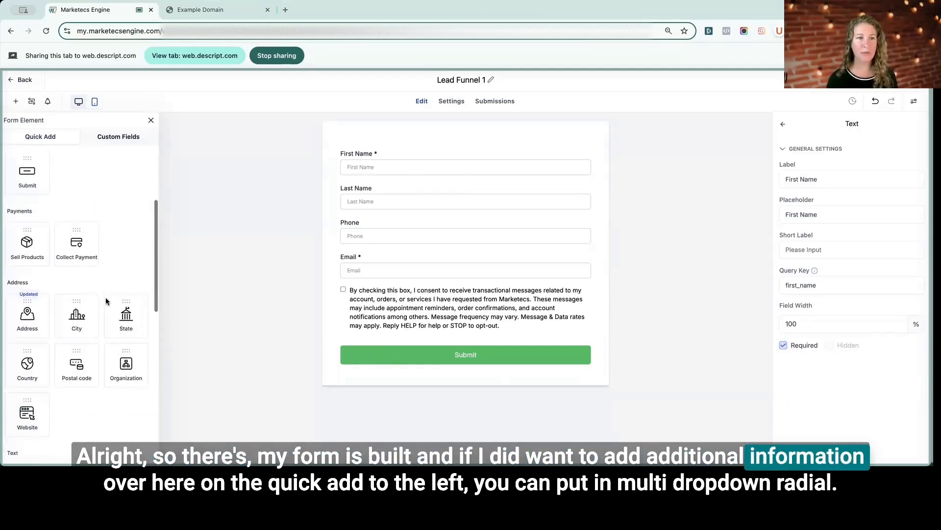
scroll(105, 301, "up", 3)
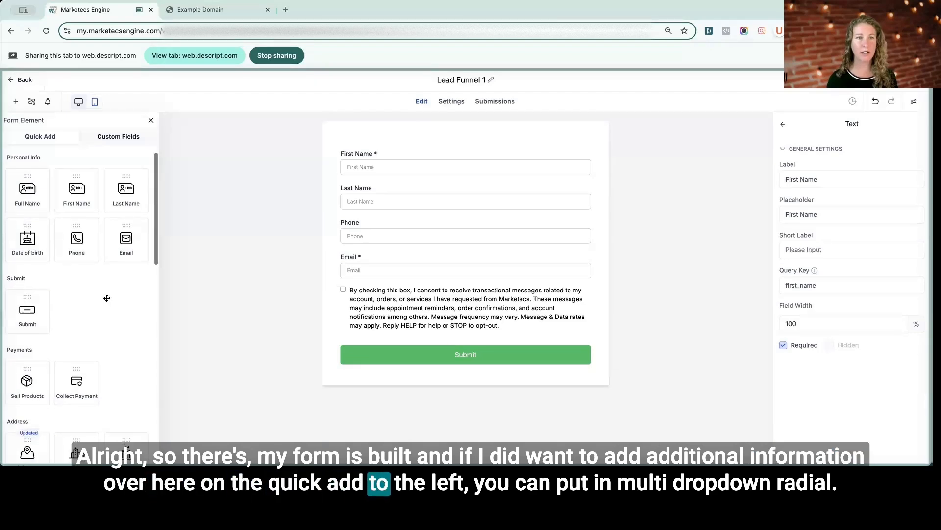
scroll(107, 301, "down", 10)
scroll(107, 301, "down", 1)
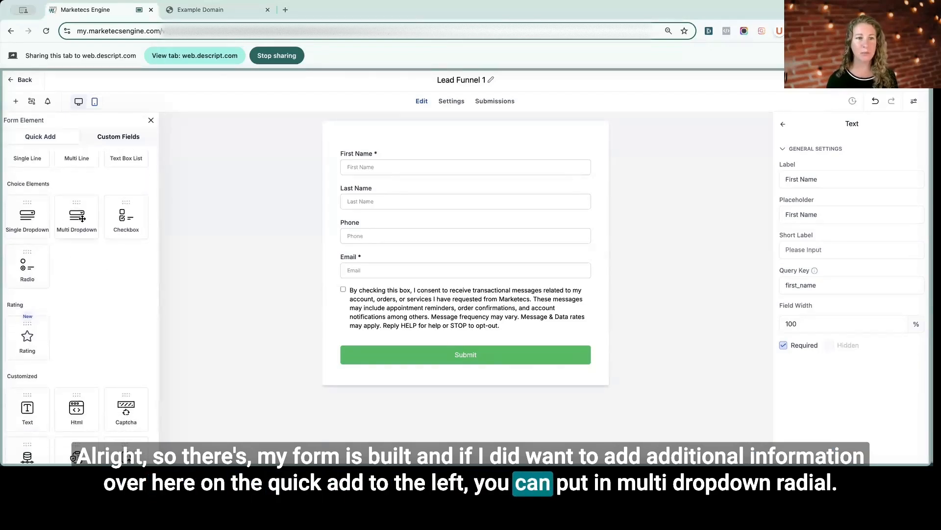
scroll(81, 291, "down", 5)
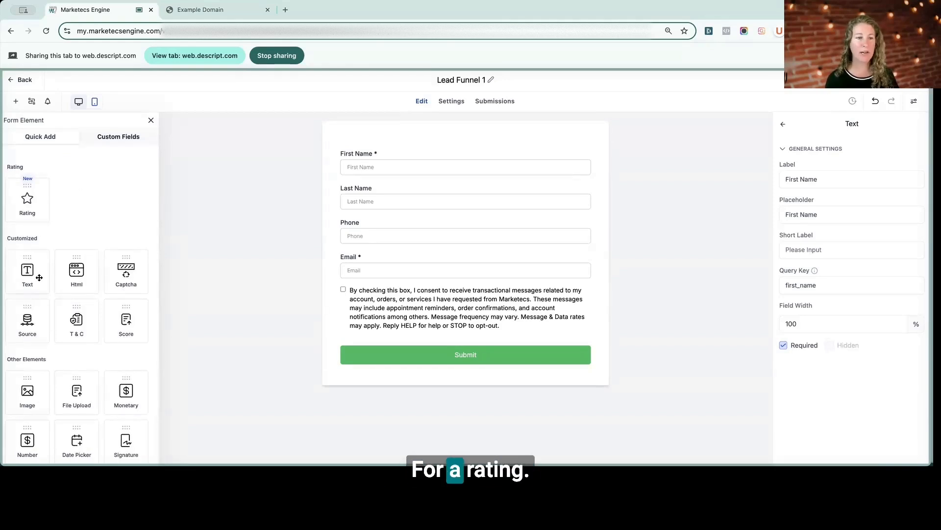
scroll(44, 274, "up", 8)
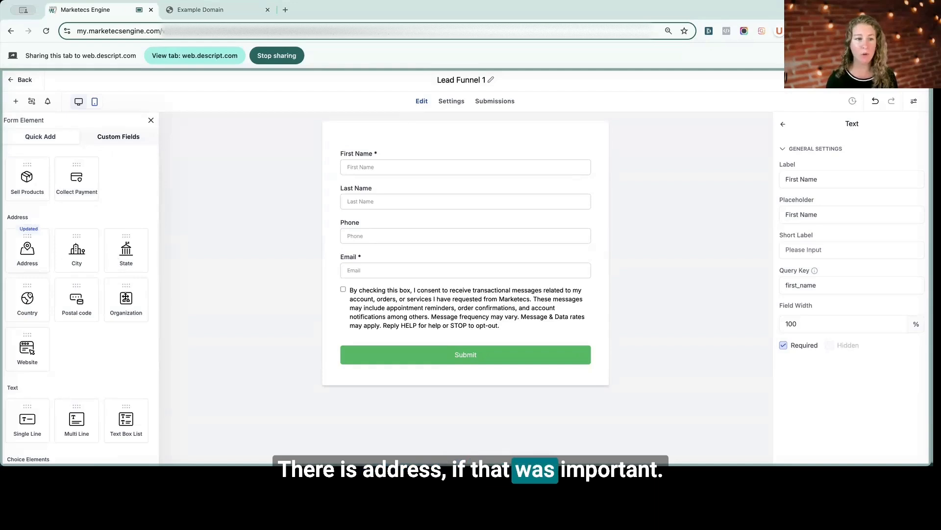
left_click_drag(125, 300, 384, 303)
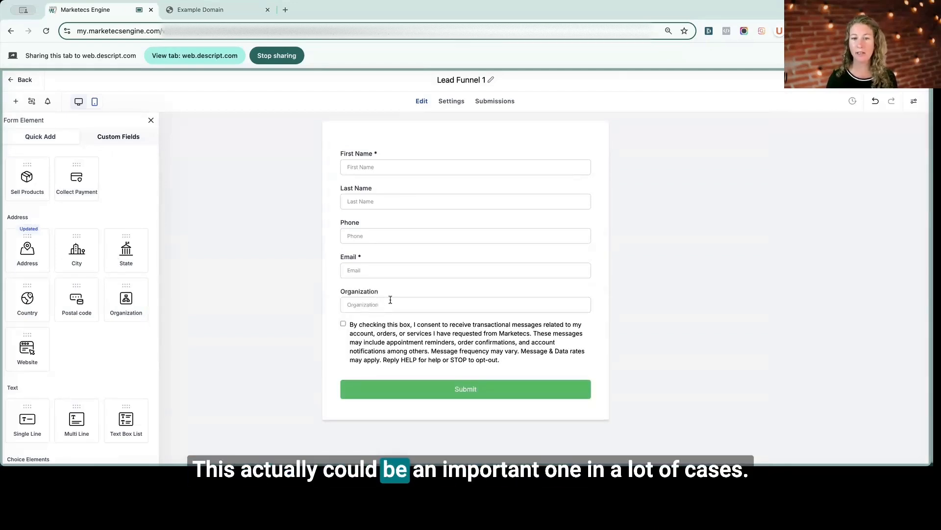
left_click(388, 300)
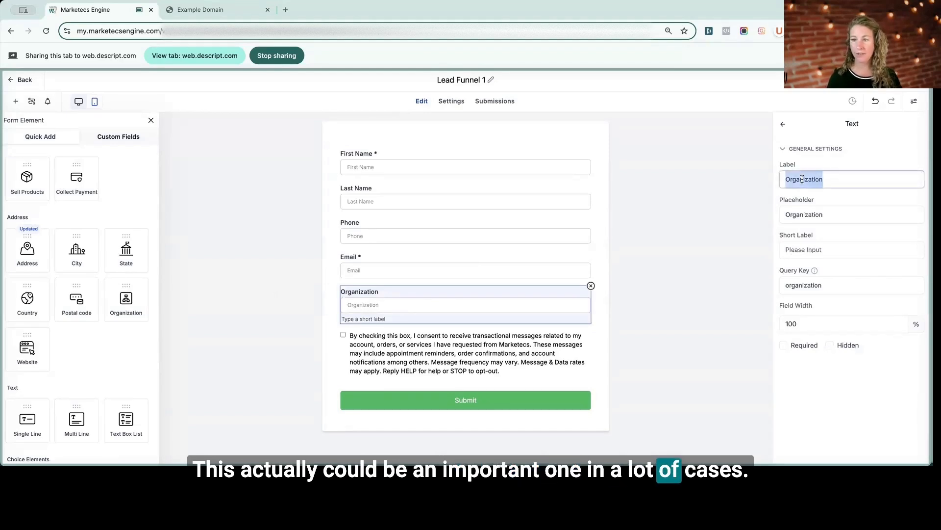
type("Company")
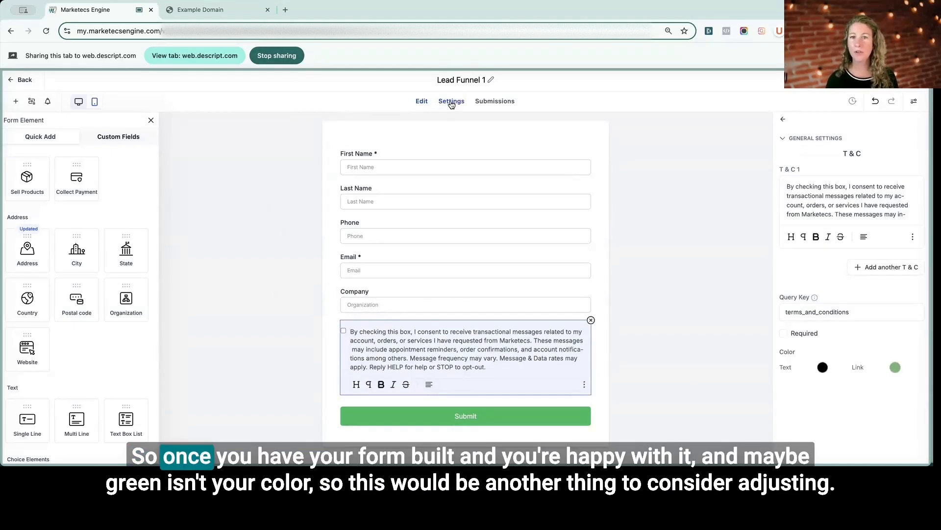
Change the Submit button's background colour from green to a dark teal.
left_click(500, 414)
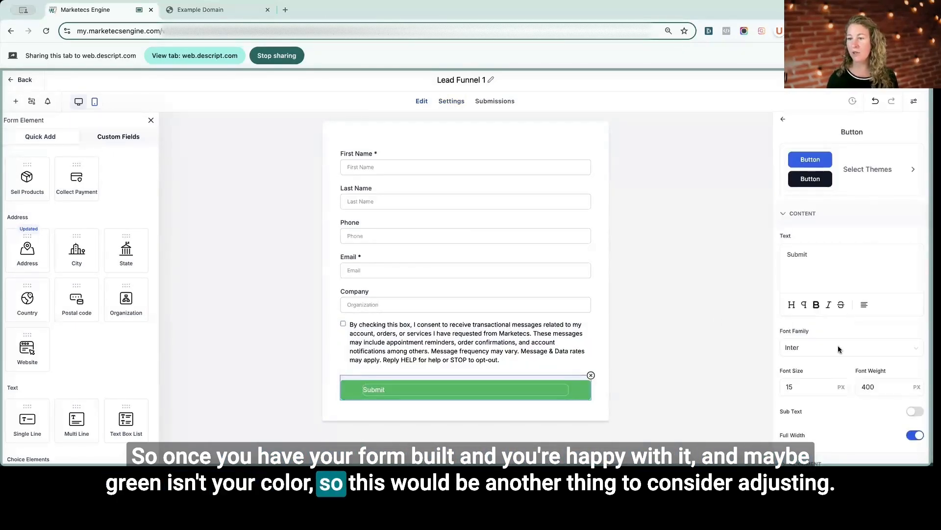
scroll(837, 345, "down", 3)
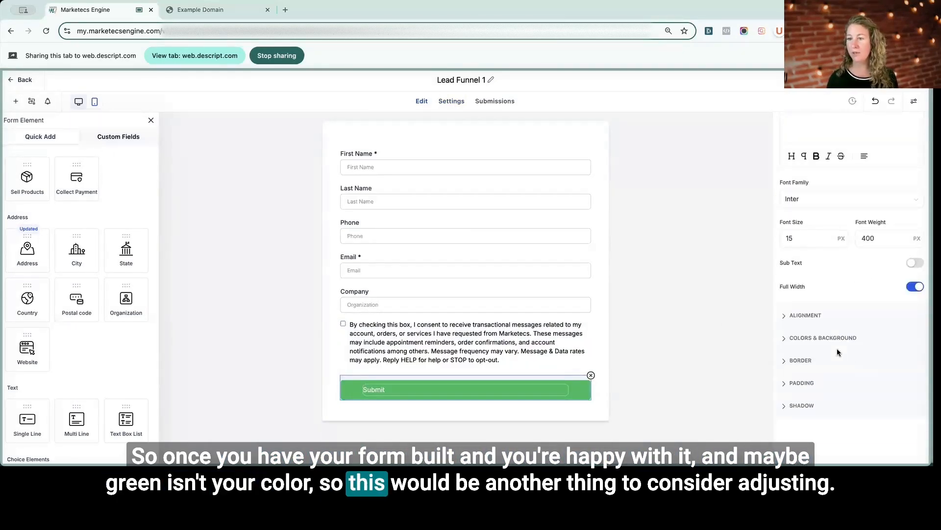
left_click(808, 338)
left_click(792, 296)
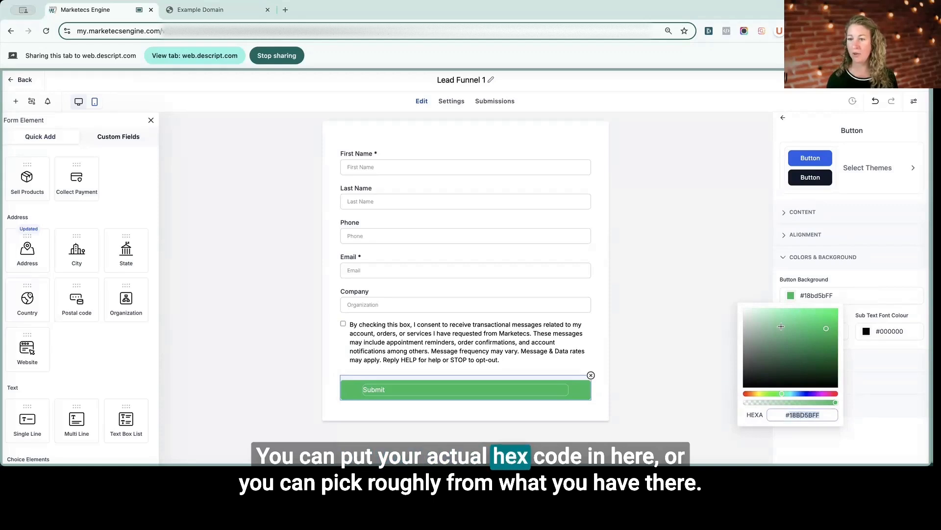
left_click(790, 392)
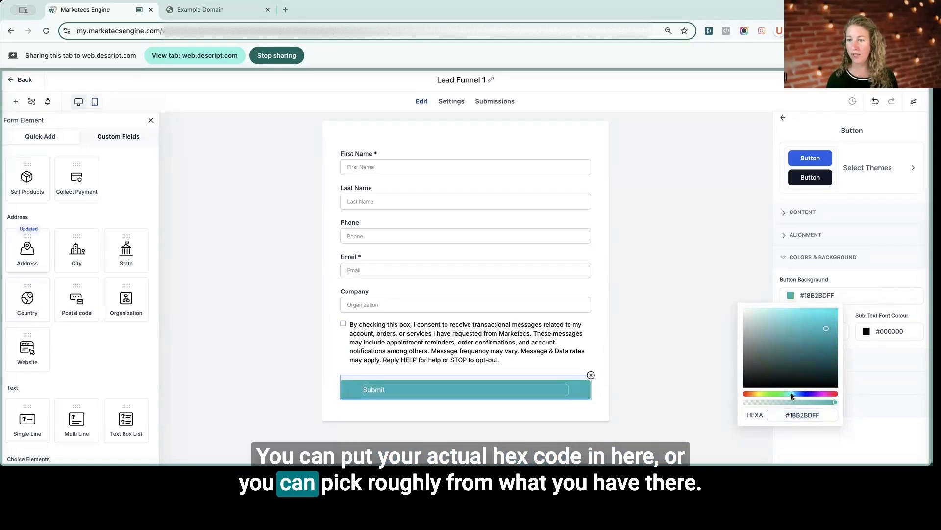
left_click(812, 353)
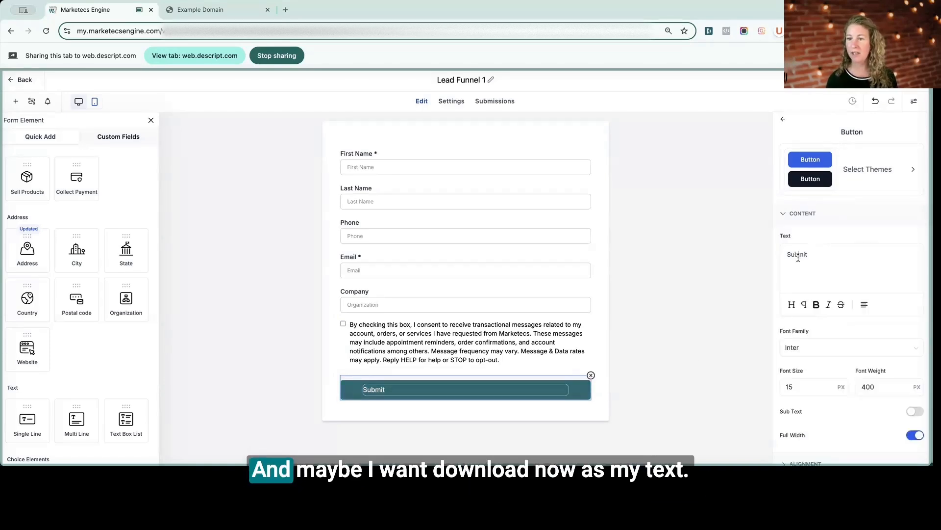
Replace the submit button's text with "Download Now!".
double_click(797, 256)
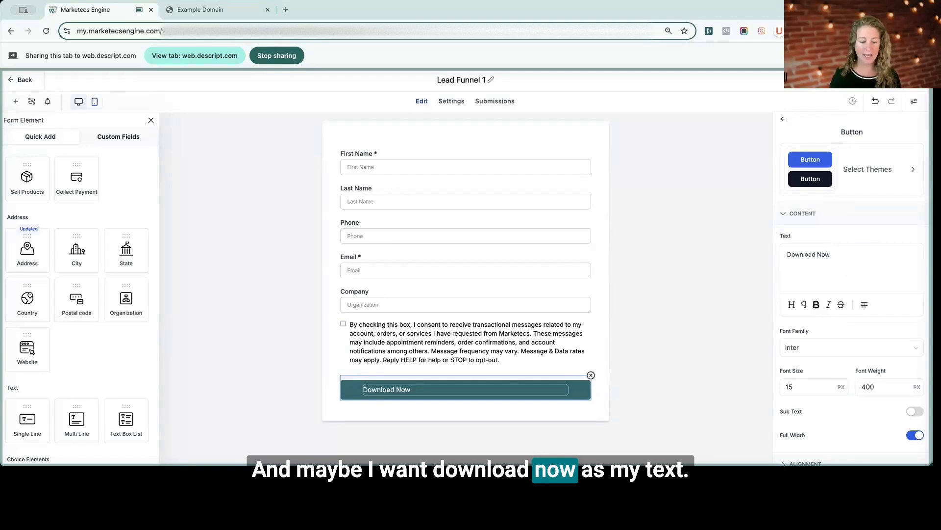
left_click(435, 354)
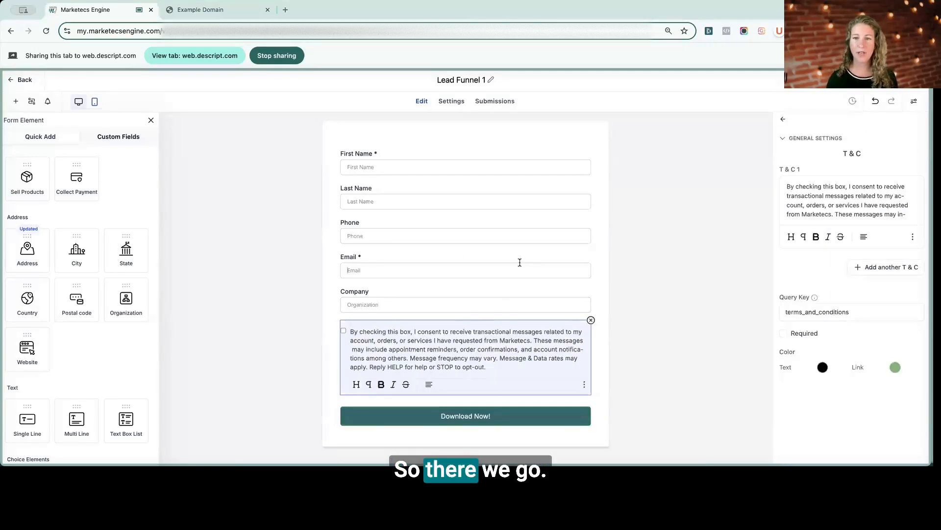
left_click(519, 260)
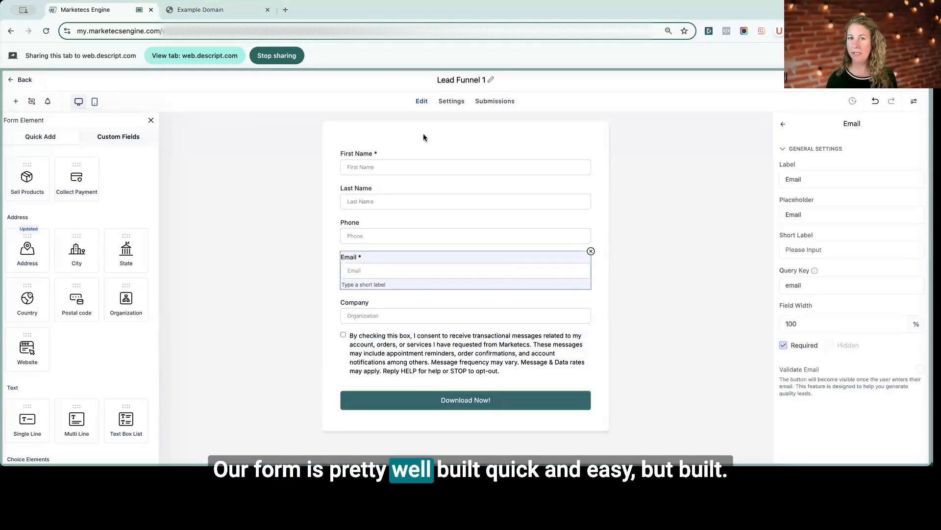
left_click(434, 159)
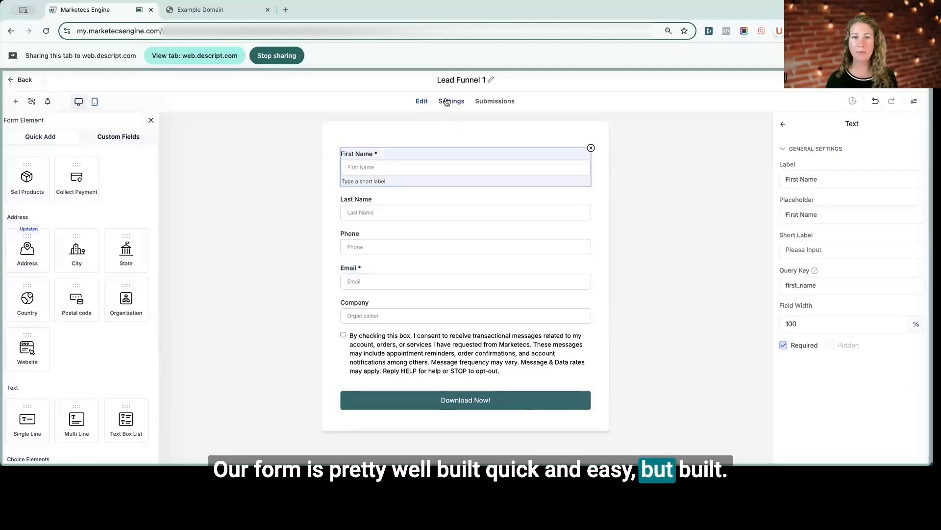
Open the form's settings and review the On Submit action choices and message, keeping the action as Message.
left_click(451, 101)
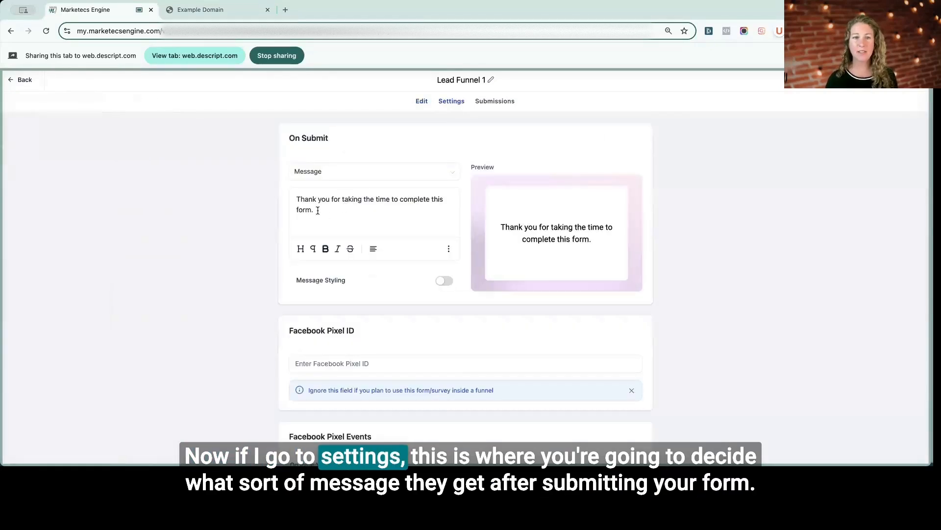
left_click_drag(289, 193, 342, 223)
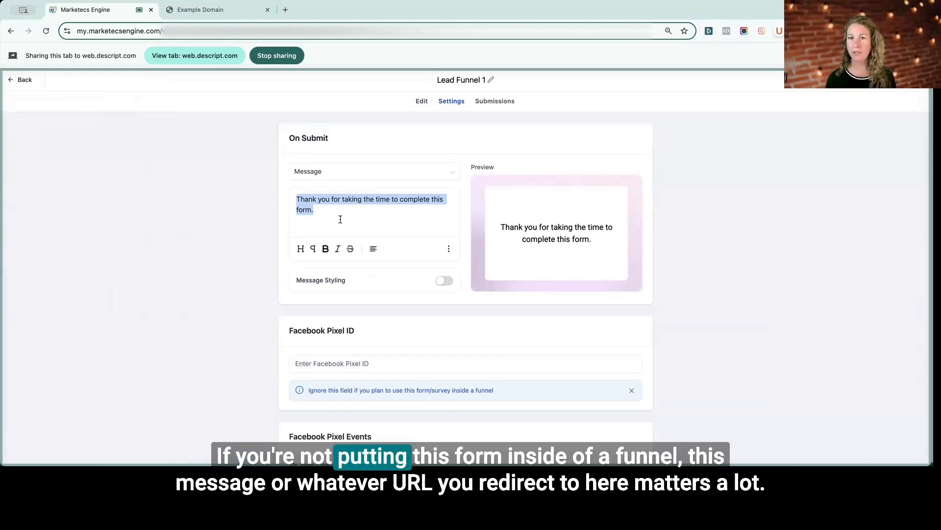
left_click(311, 175)
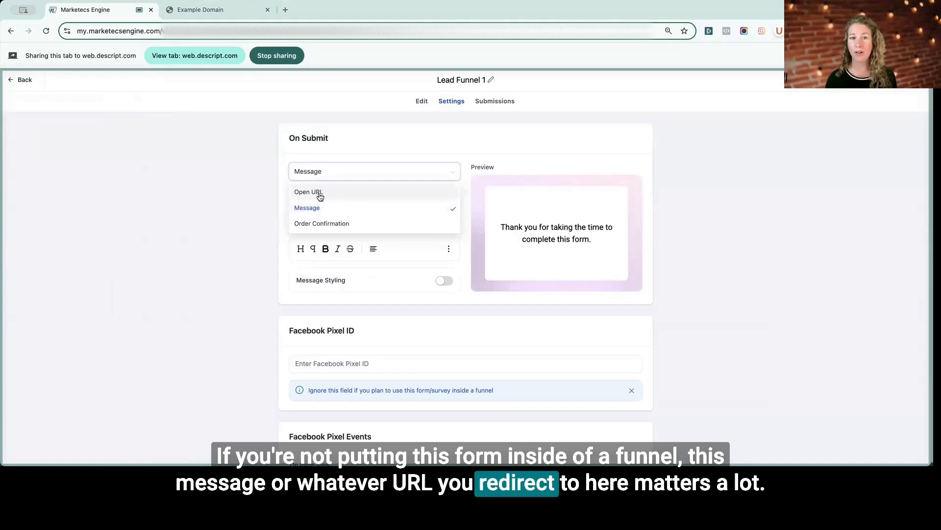
left_click(343, 209)
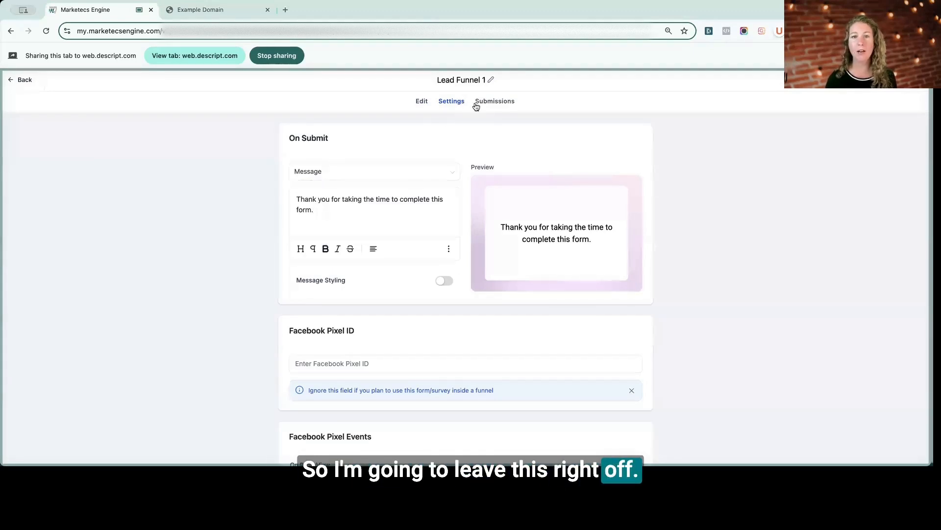
scroll(416, 164, "down", 3)
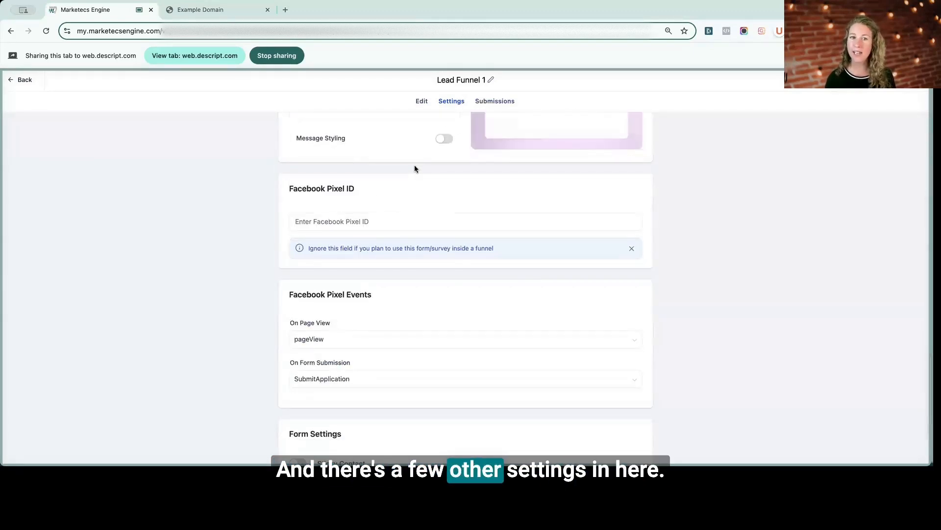
scroll(415, 168, "up", 3)
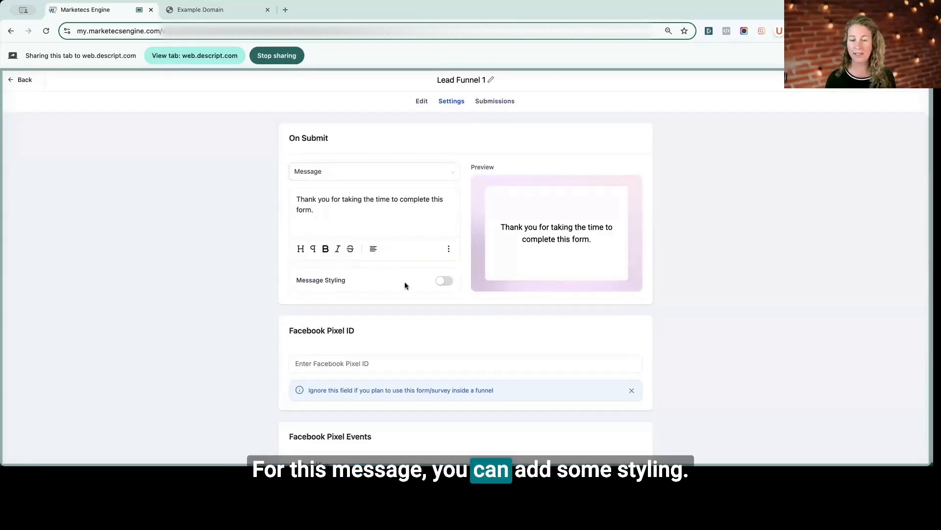
Review the Facebook Pixel ID setting and the event choices for On Page View, leaving pageView selected.
scroll(395, 250, "down", 3)
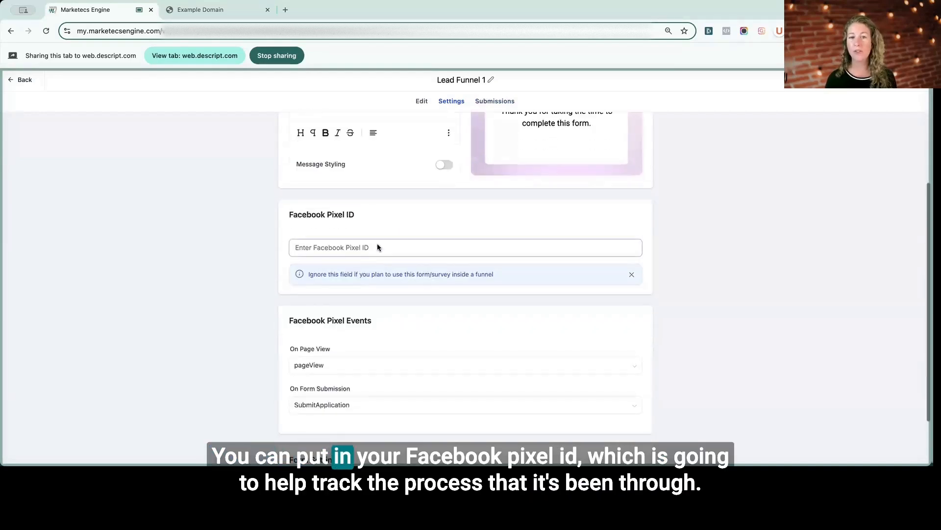
scroll(378, 244, "down", 3)
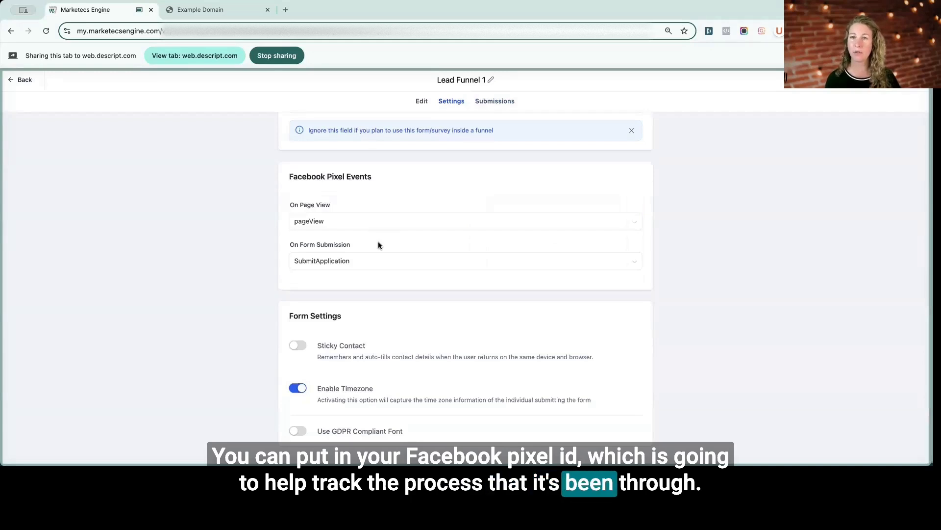
left_click(365, 220)
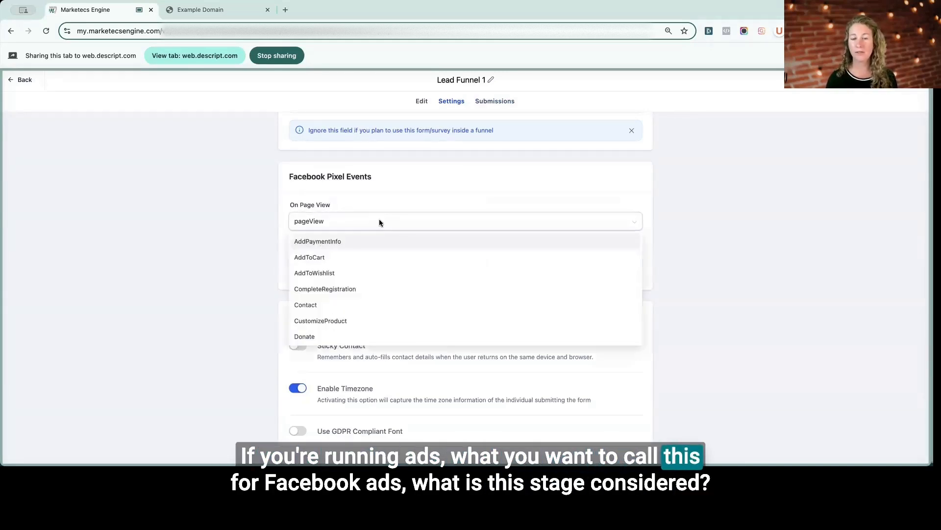
scroll(381, 264, "down", 1)
scroll(380, 264, "down", 1)
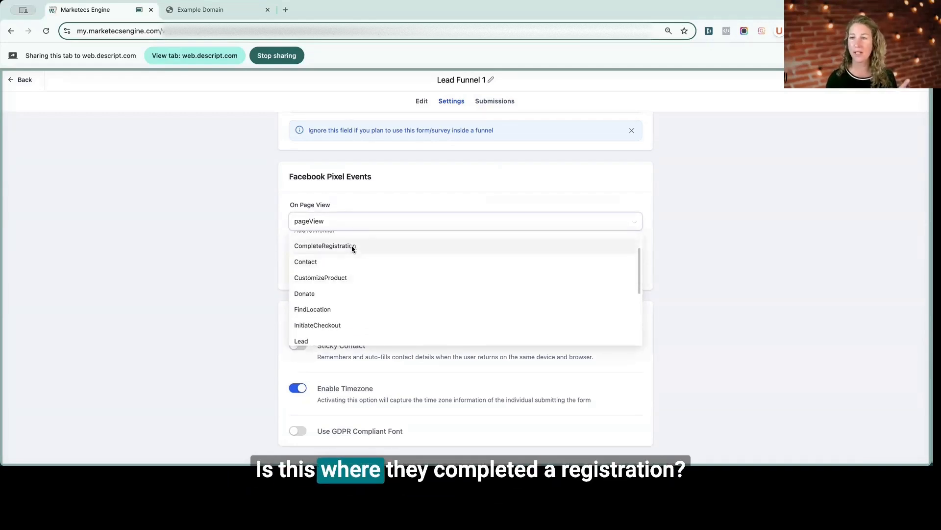
scroll(352, 246, "up", 2)
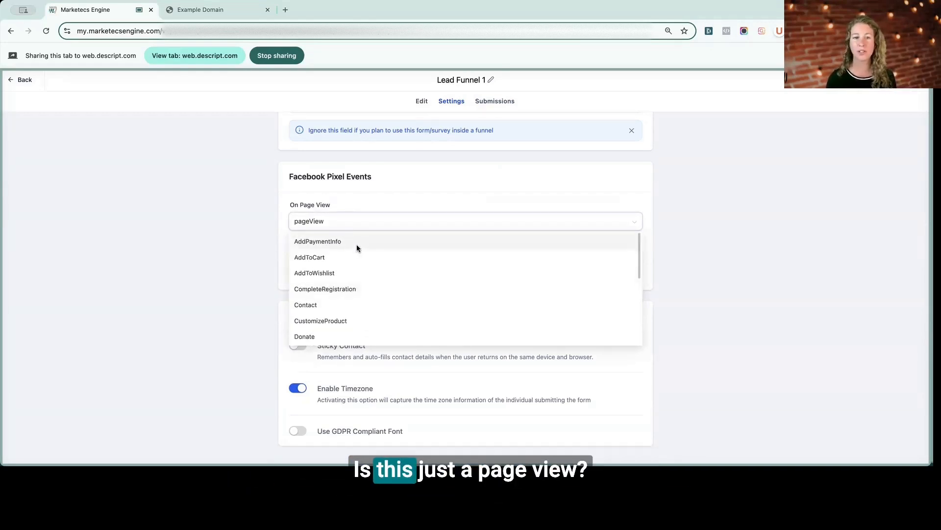
left_click(402, 193)
Set the Facebook Pixel event for On Form Submission to CompleteRegistration, keeping pageView for On Page View.
scroll(404, 230, "down", 1)
left_click(390, 256)
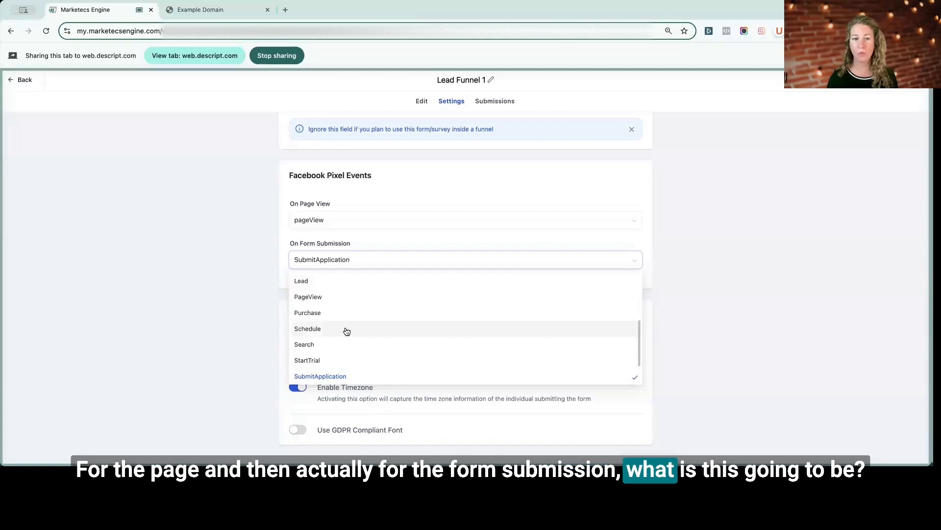
left_click(358, 222)
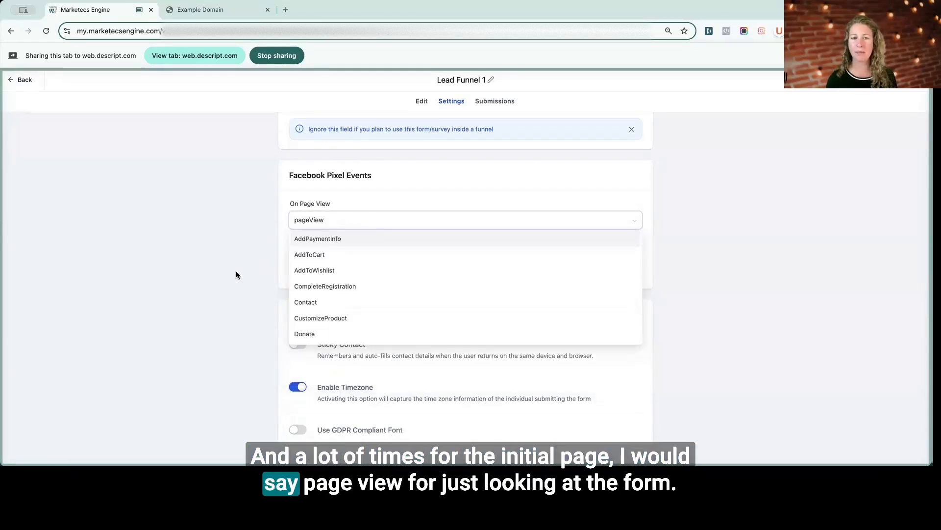
left_click(250, 271)
left_click(332, 265)
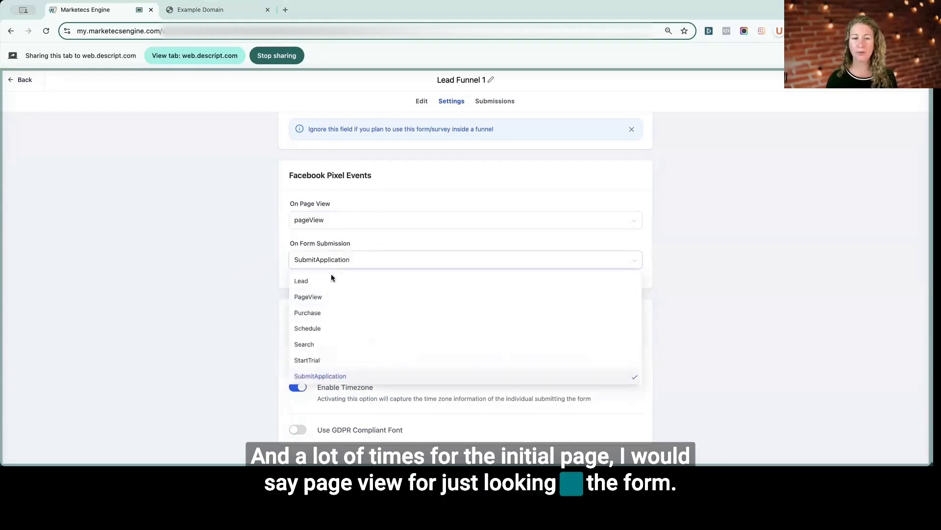
scroll(365, 337, "up", 5)
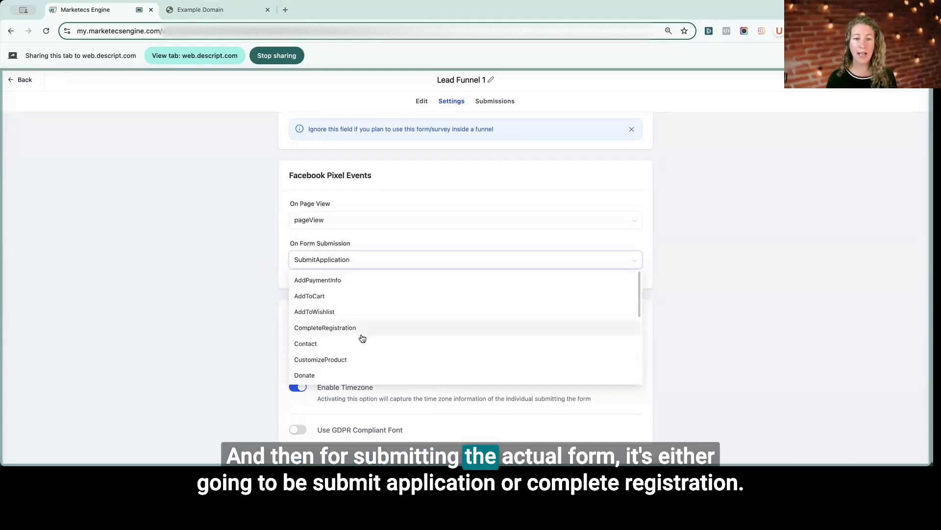
left_click(328, 327)
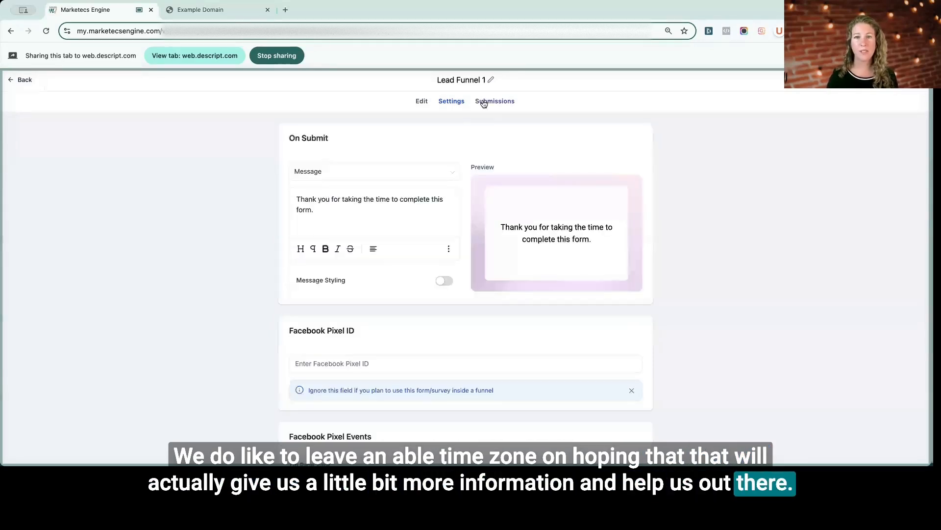
View the form's submissions page and live preview, and review the Embed Code, Share and Email options for distributing it.
left_click(483, 102)
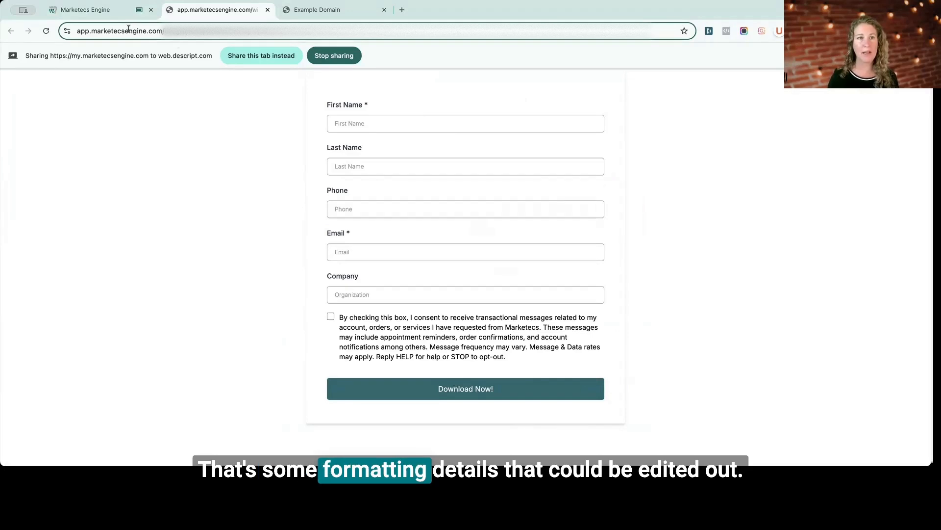
left_click(104, 12)
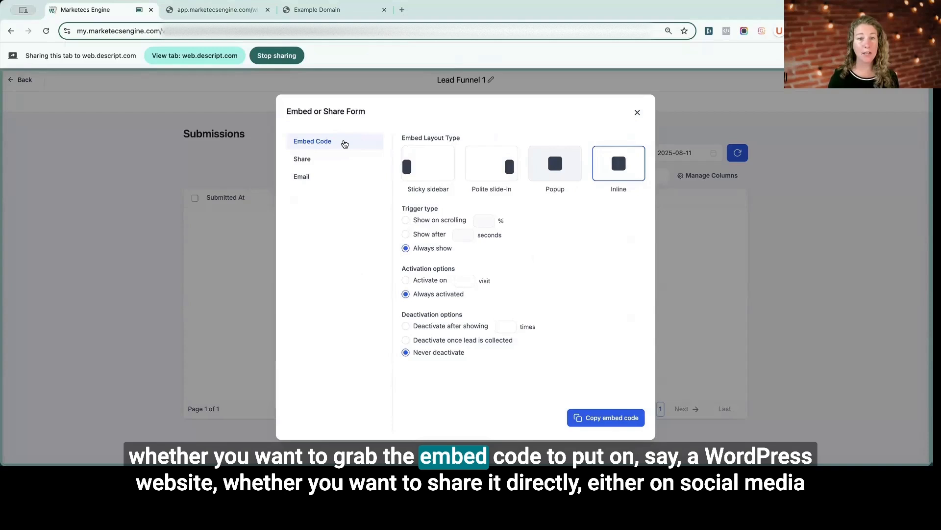
left_click(323, 165)
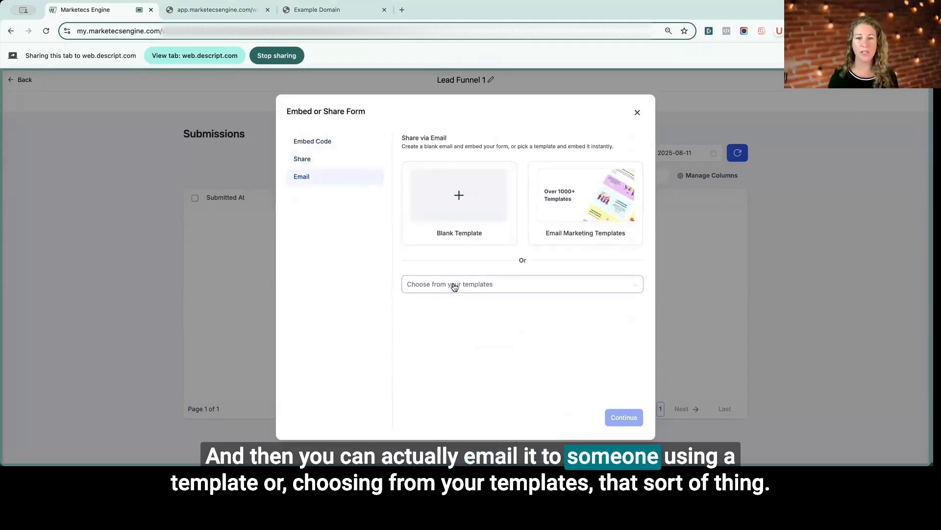
left_click(472, 290)
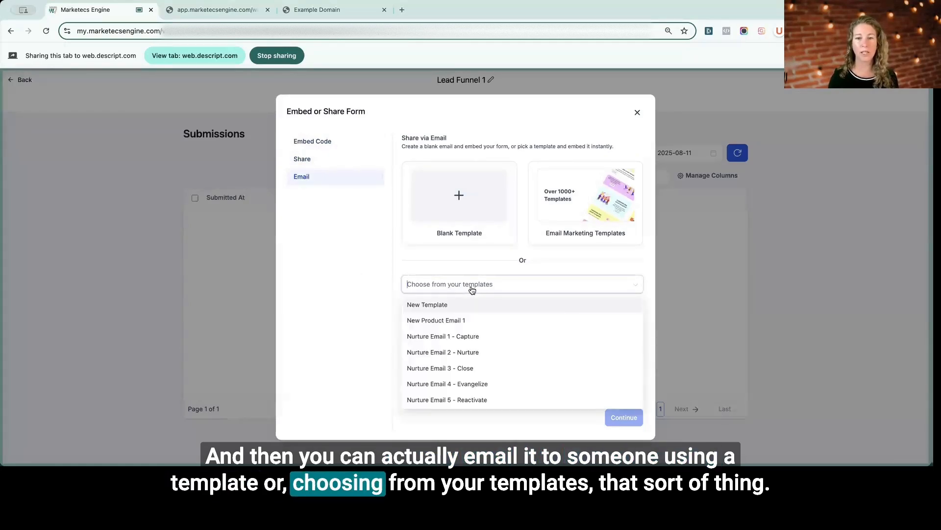
left_click(312, 138)
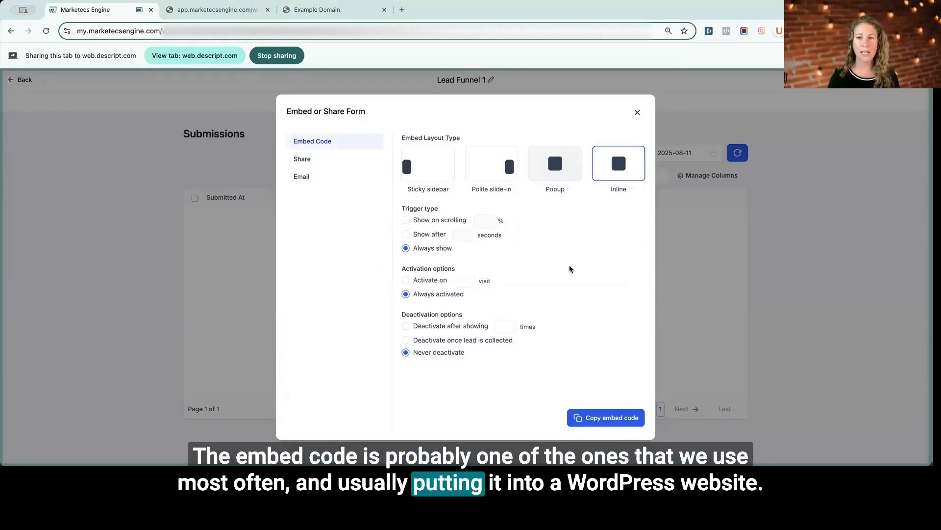
left_click(303, 160)
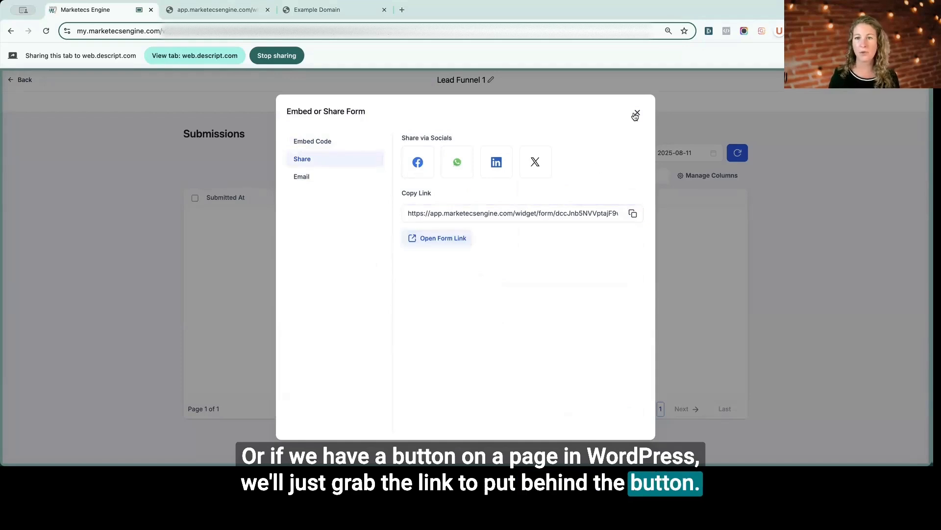
left_click(637, 113)
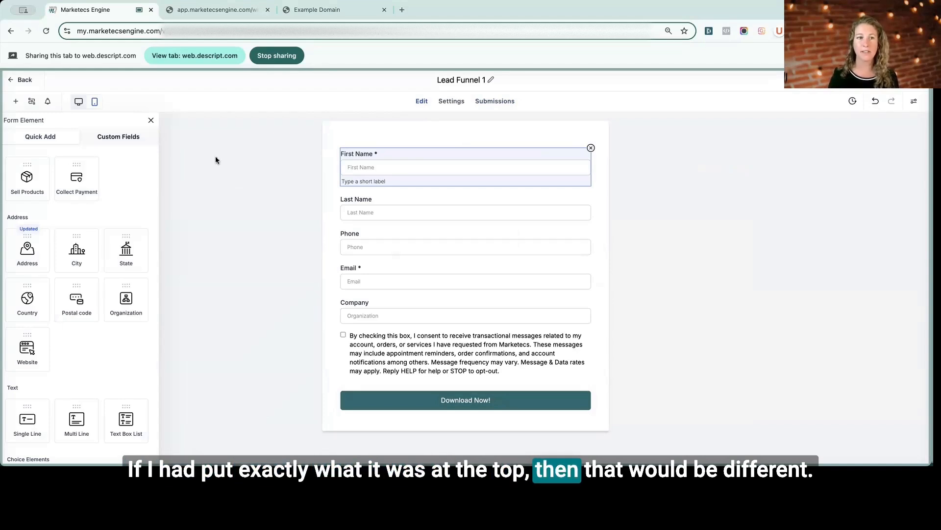
Add a Text element at the top of the form, above the First Name field.
scroll(80, 320, "down", 6)
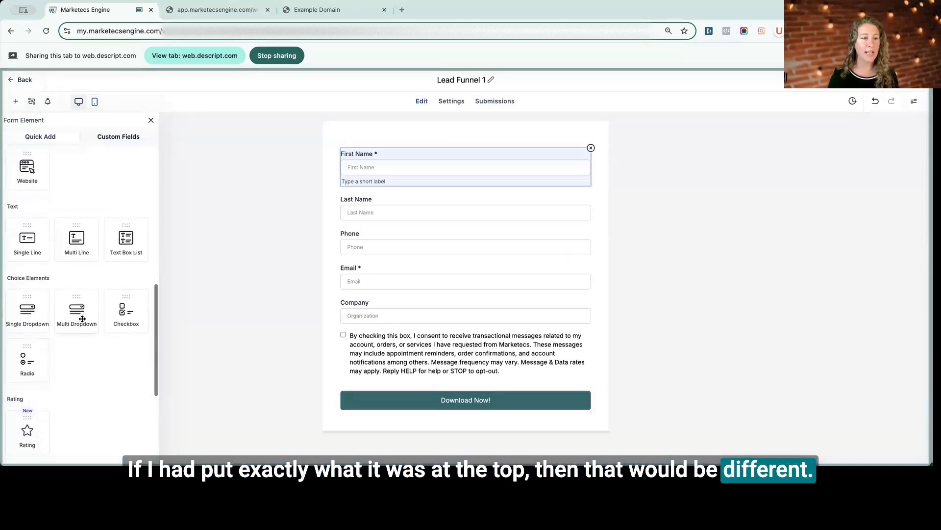
scroll(82, 319, "down", 3)
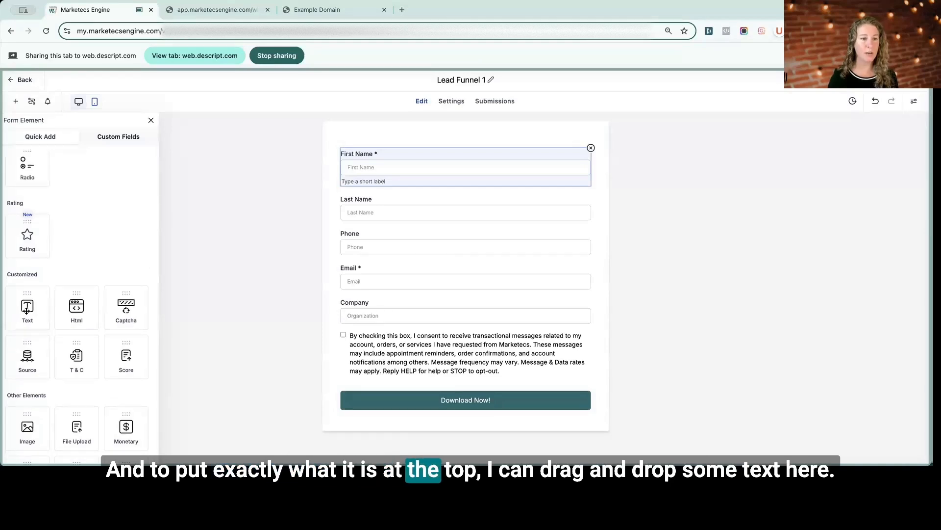
left_click_drag(336, 215, 441, 162)
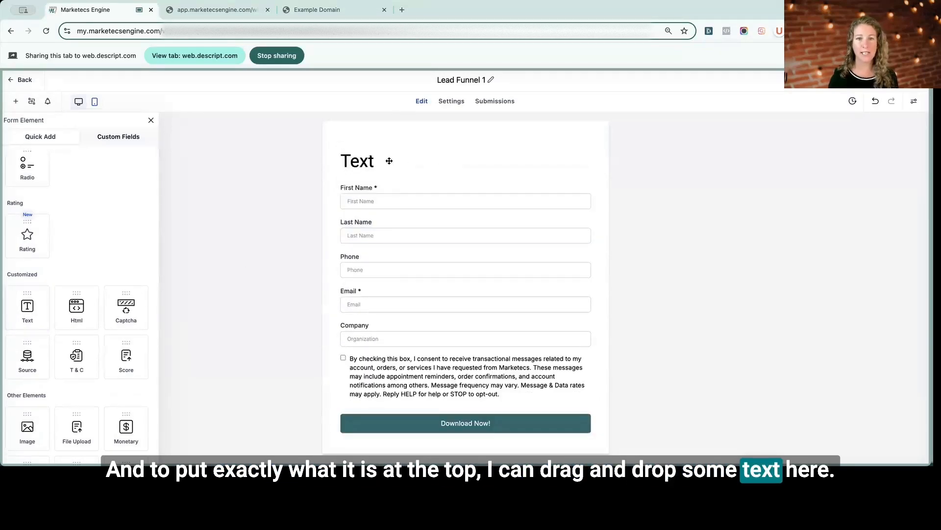
Change the new text element's content to "My awesome lead magnet" and center-align it.
left_click(364, 158)
double_click(795, 170)
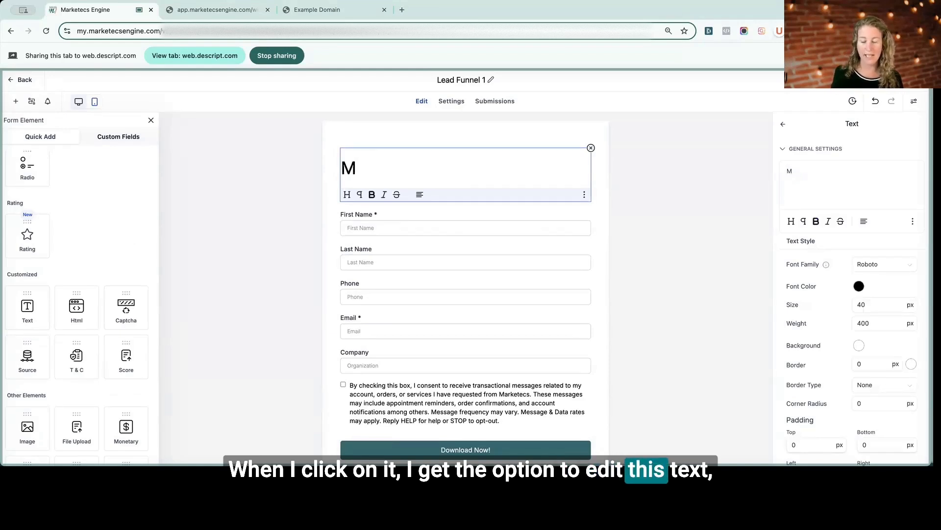
type("My awesome lead magnet")
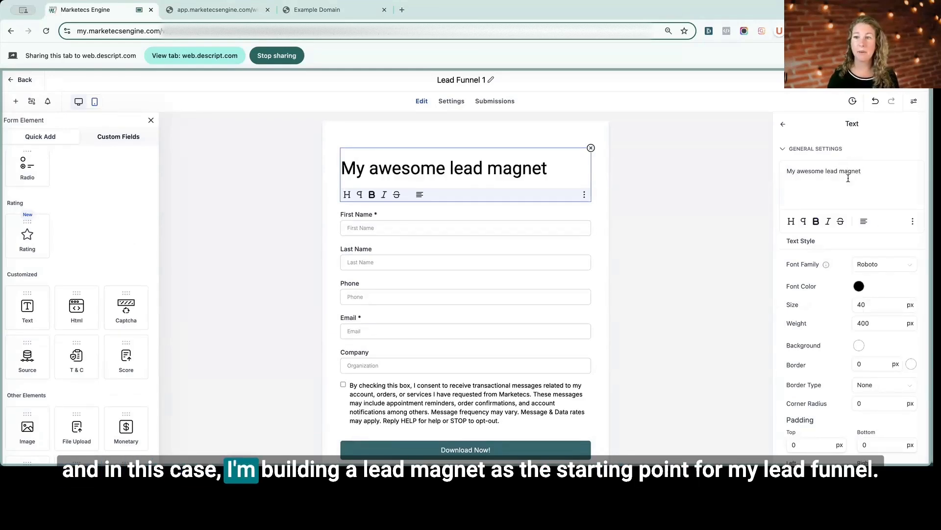
left_click(863, 223)
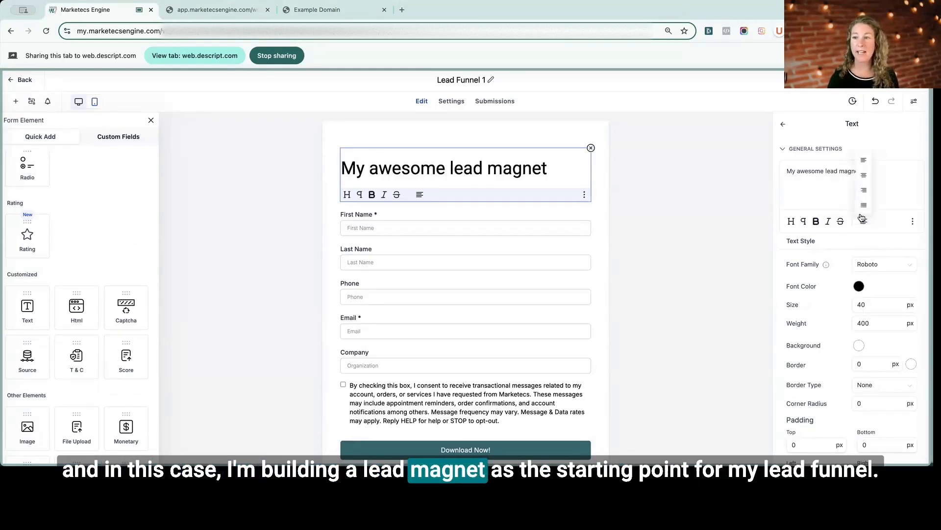
left_click(864, 177)
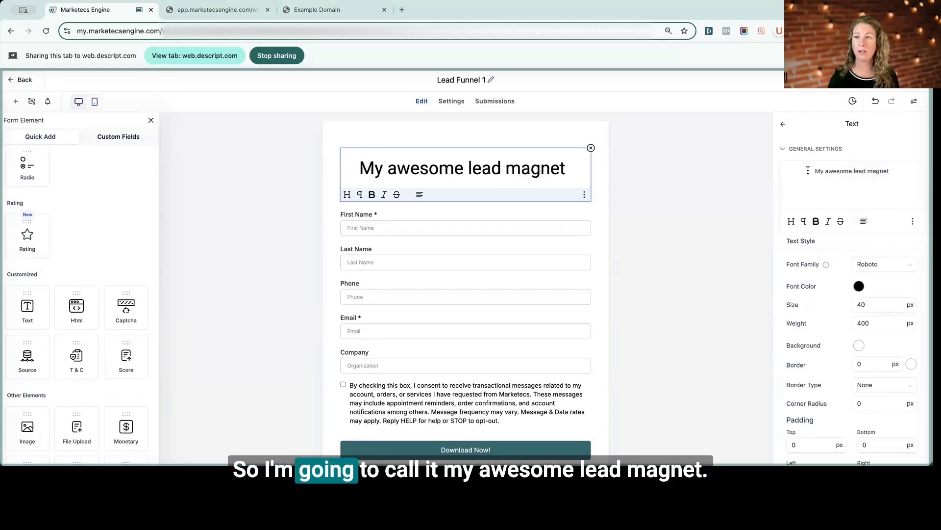
Review the heading's Font Family choices and its size, weight, border, padding and shadow settings, leaving them as they are.
left_click(863, 263)
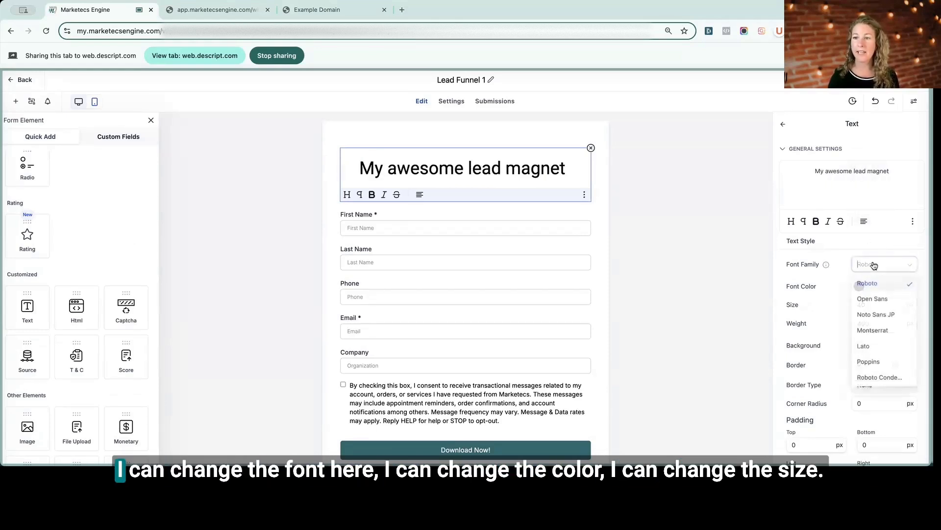
left_click(832, 262)
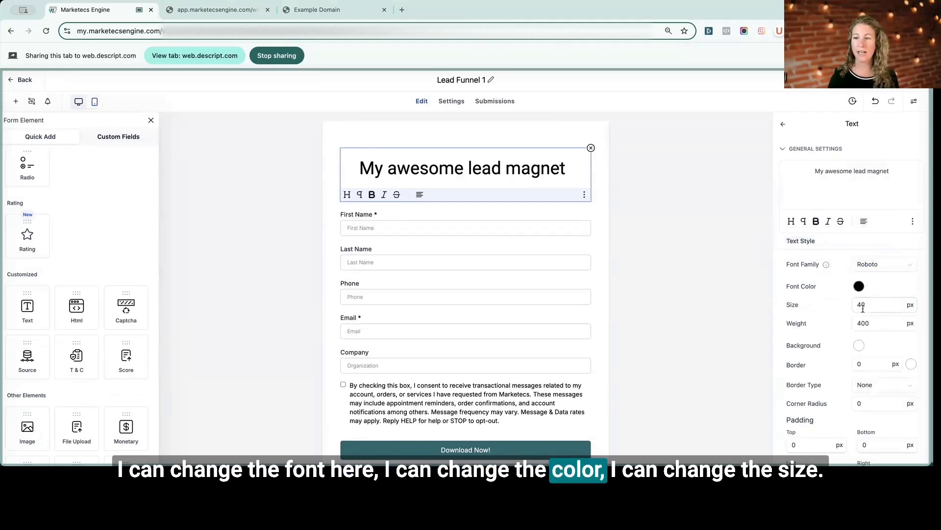
scroll(862, 350, "down", 4)
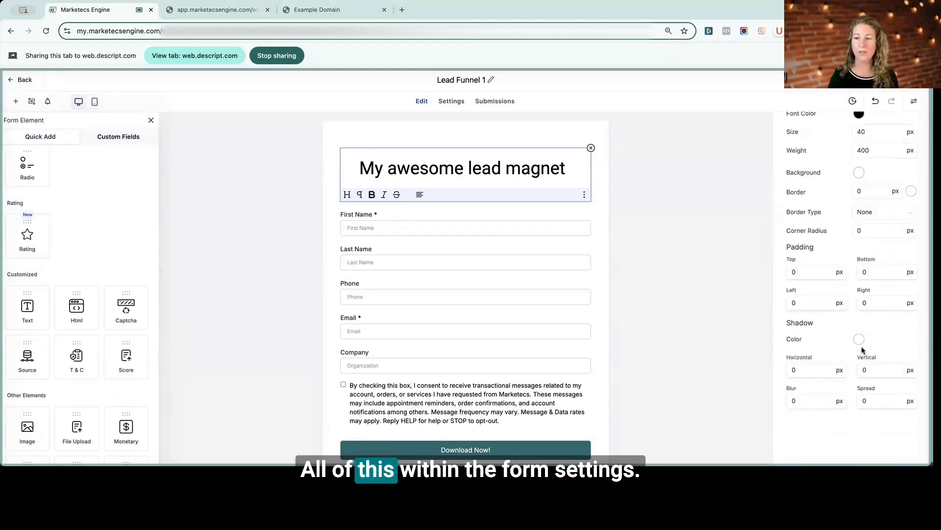
scroll(862, 350, "up", 4)
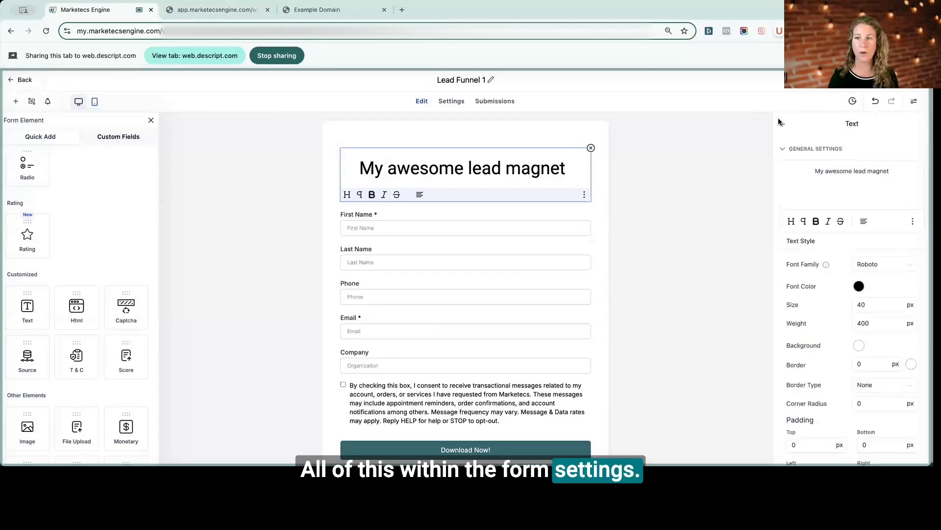
left_click(781, 122)
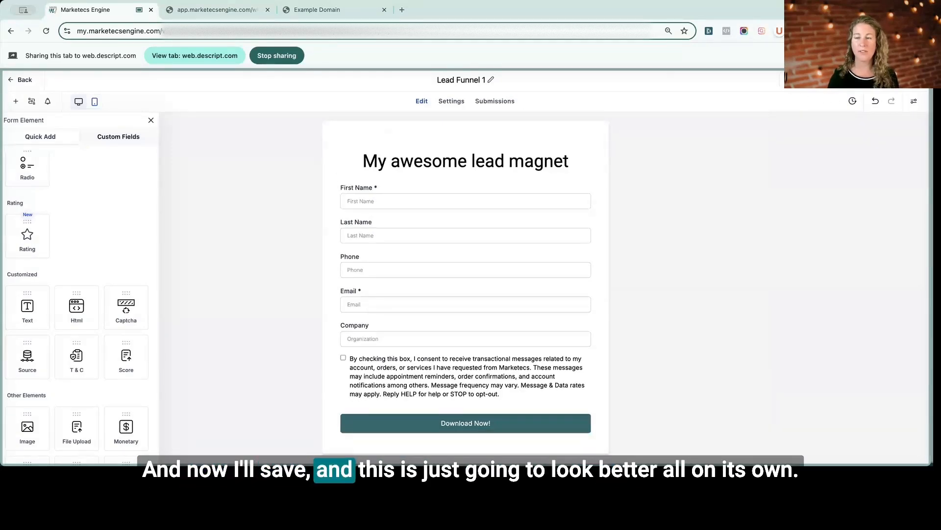
Refresh the form's live preview to check the added heading, and return to the form builder.
left_click(206, 10)
left_click(46, 31)
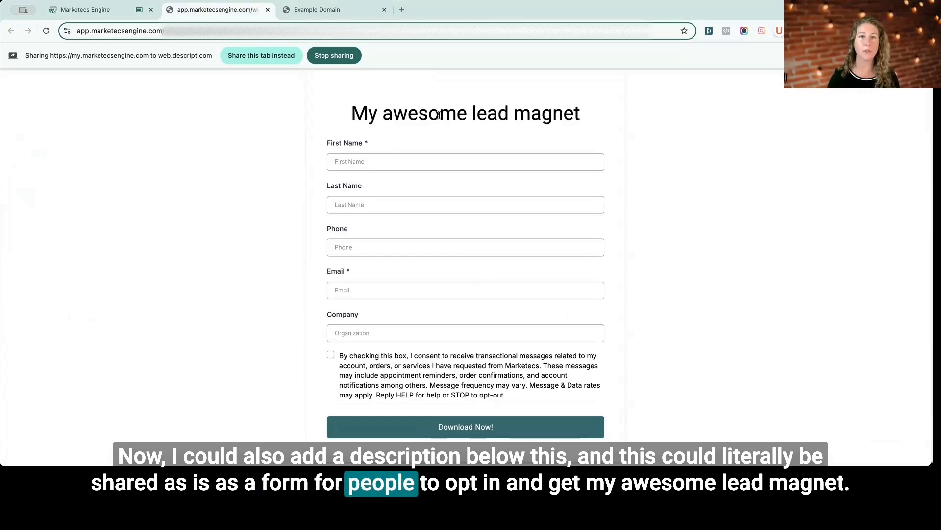
left_click(108, 10)
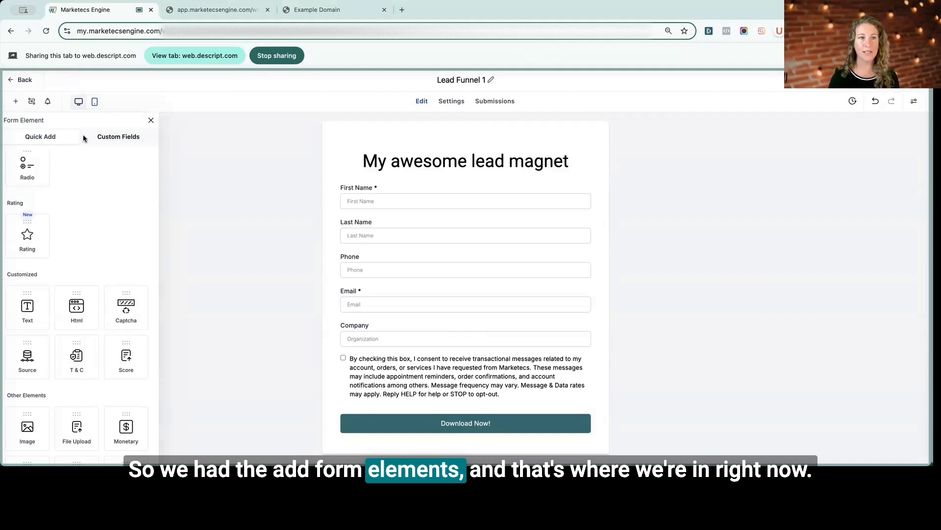
Review the reusable custom fields in each group and the condition types offered for the form.
left_click(107, 137)
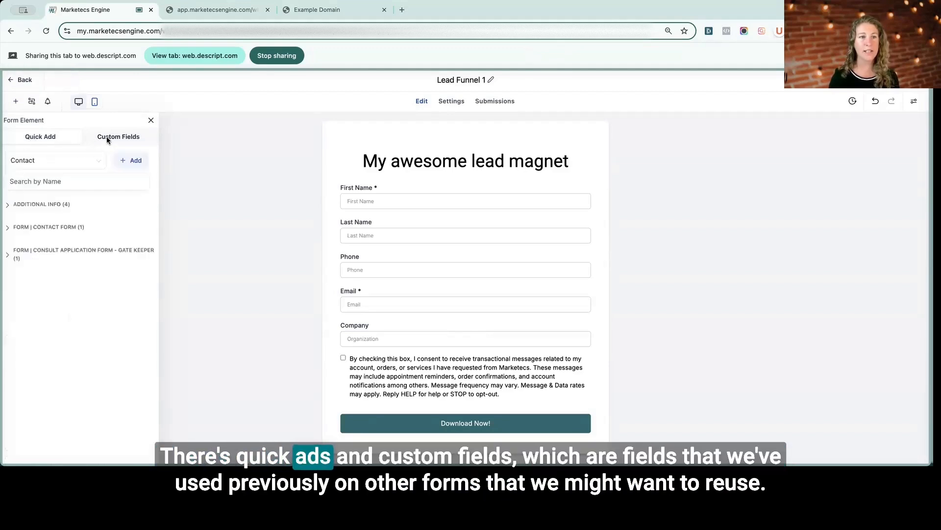
left_click(35, 204)
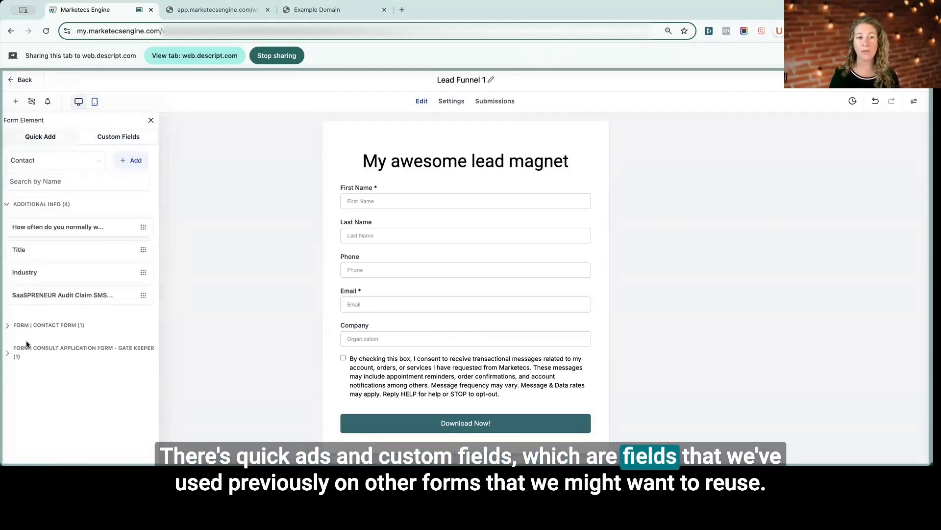
left_click(35, 326)
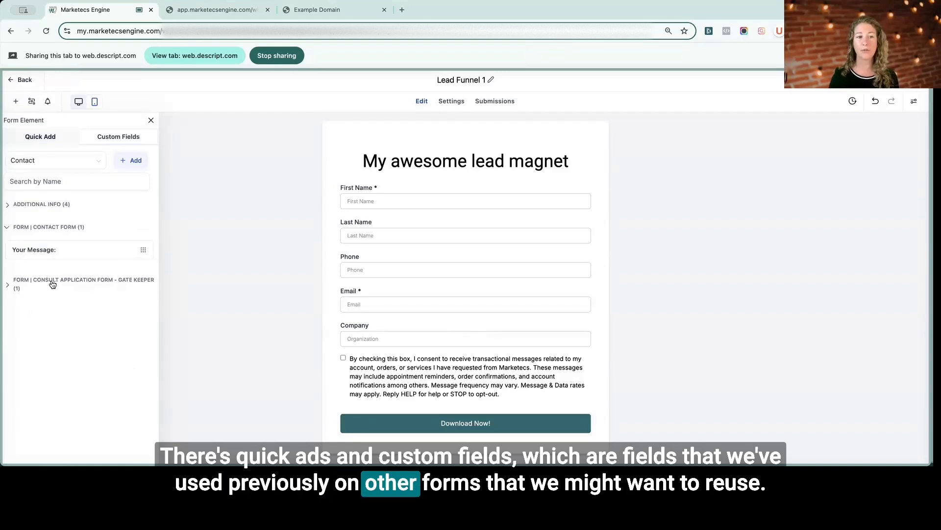
left_click(49, 279)
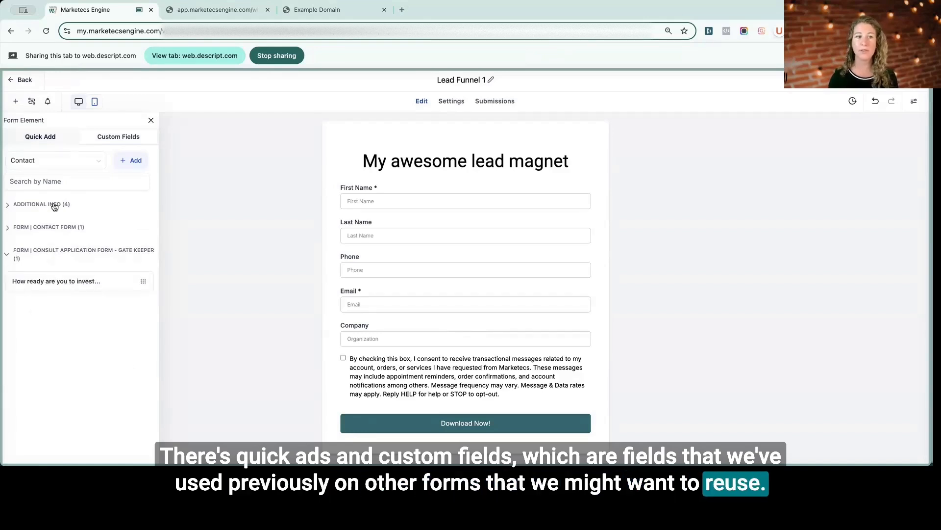
left_click(41, 137)
left_click(31, 101)
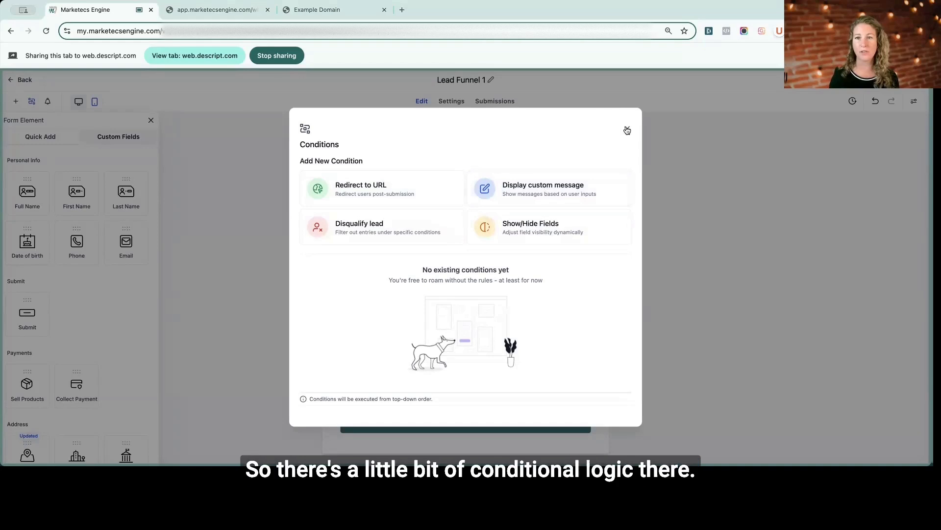
left_click(99, 111)
Turn on Email Notification for form submissions and review its subject, recipient, reply-to and sender name fields.
left_click(48, 101)
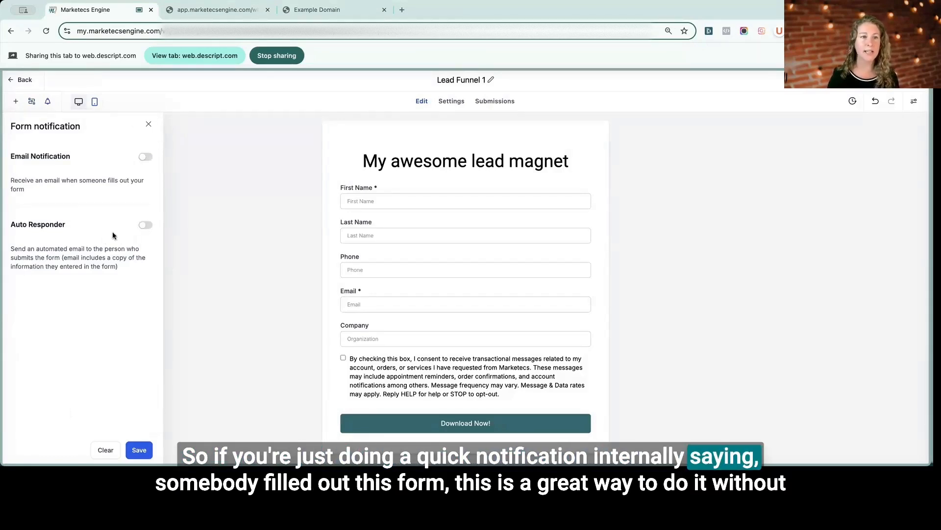
left_click(145, 156)
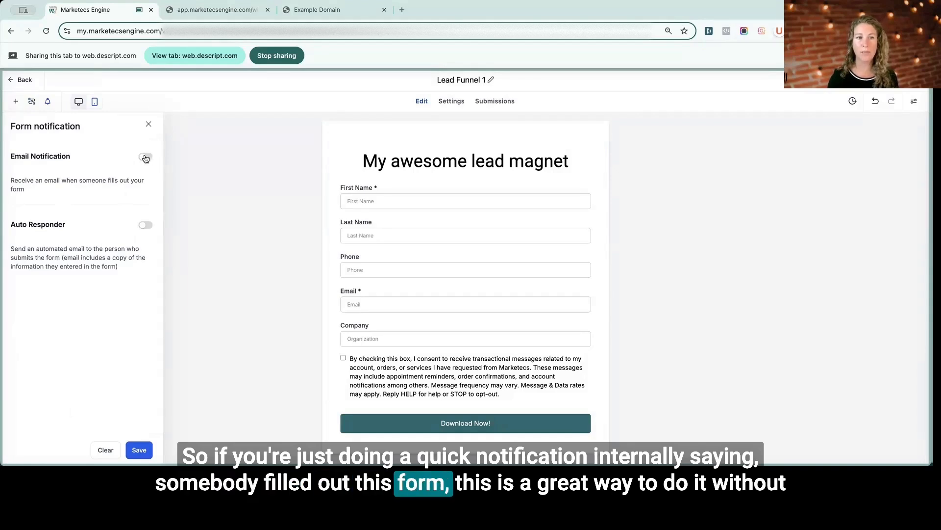
scroll(33, 239, "down", 2)
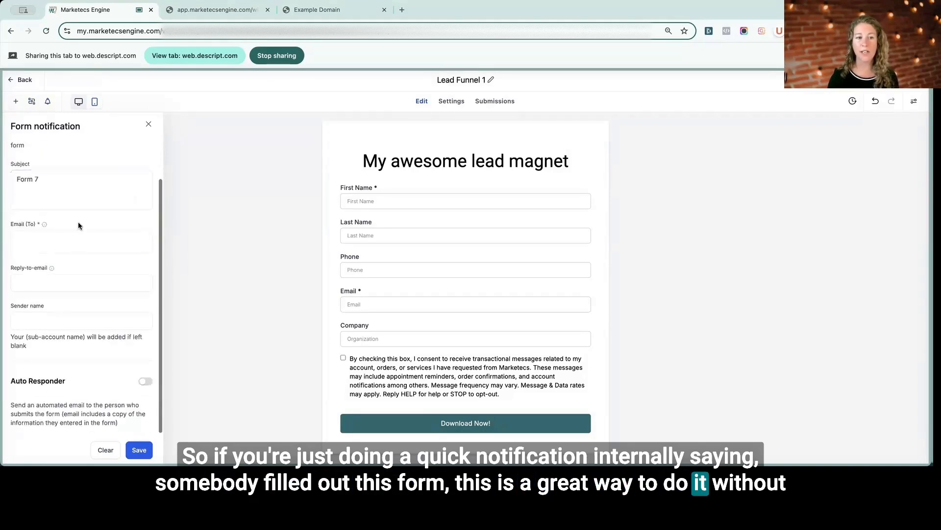
scroll(77, 222, "up", 2)
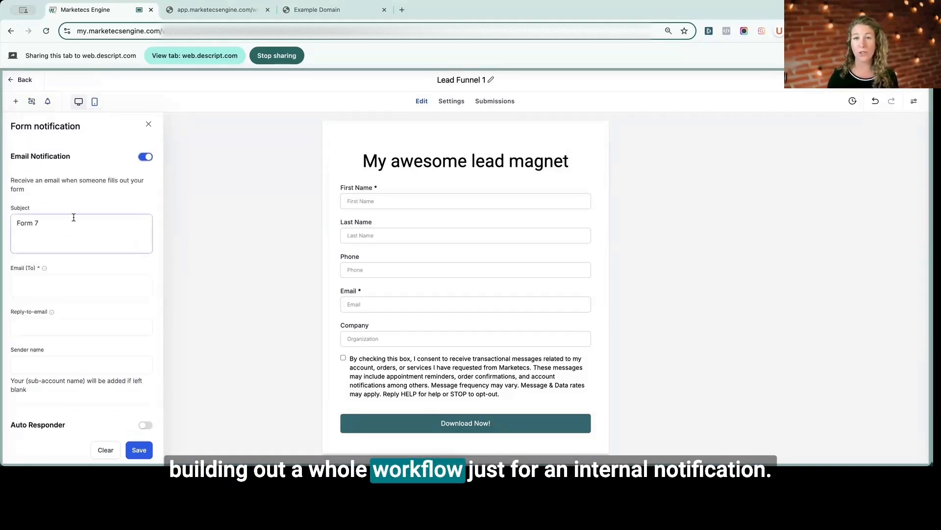
scroll(108, 184, "down", 2)
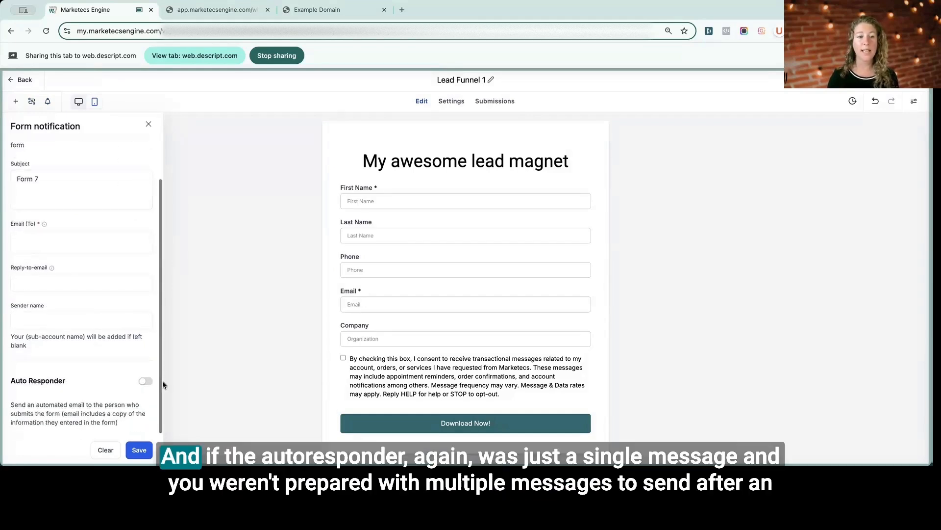
Turn on the Auto Responder and review its subject, reply-to email and sender name fields.
left_click(145, 381)
scroll(69, 362, "down", 5)
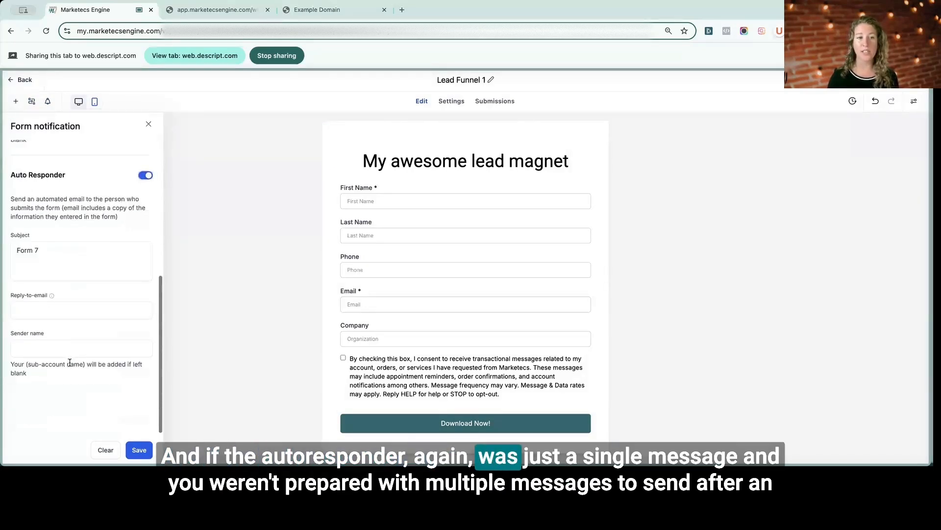
left_click(68, 342)
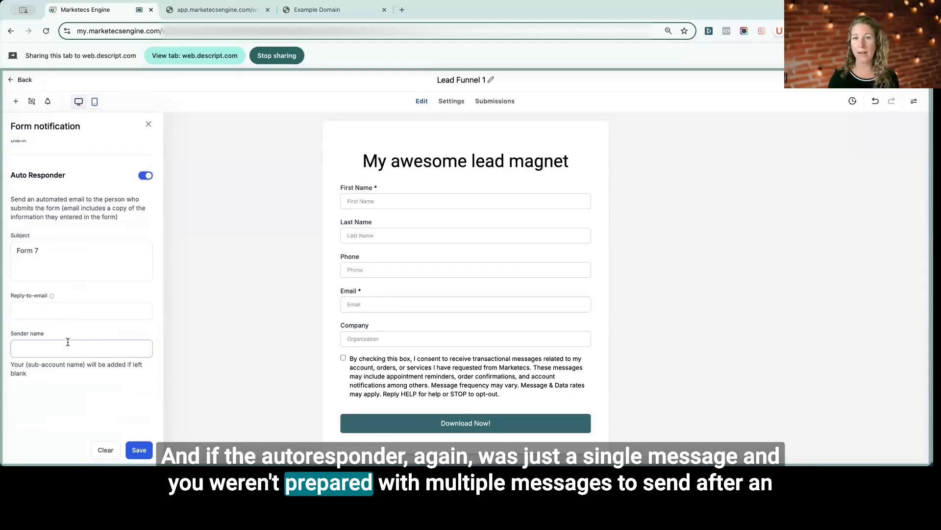
left_click(81, 324)
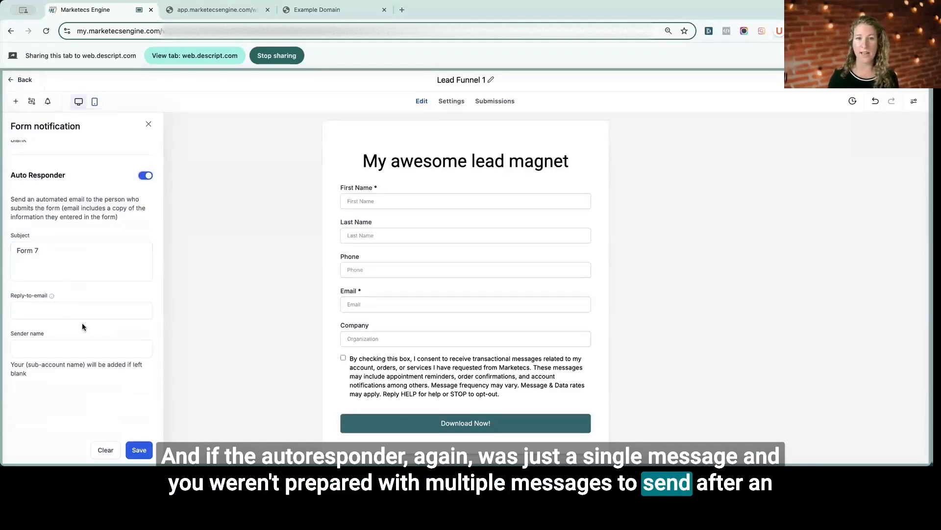
left_click(87, 247)
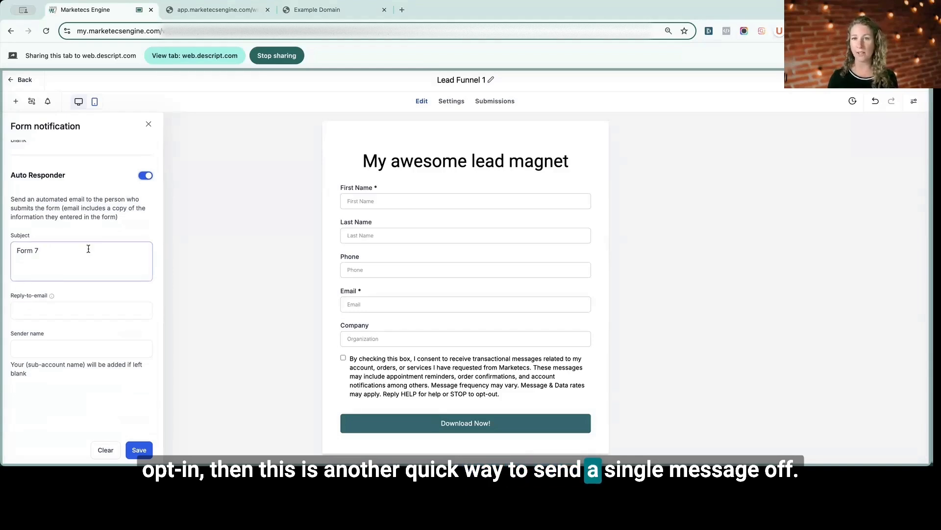
scroll(88, 249, "up", 5)
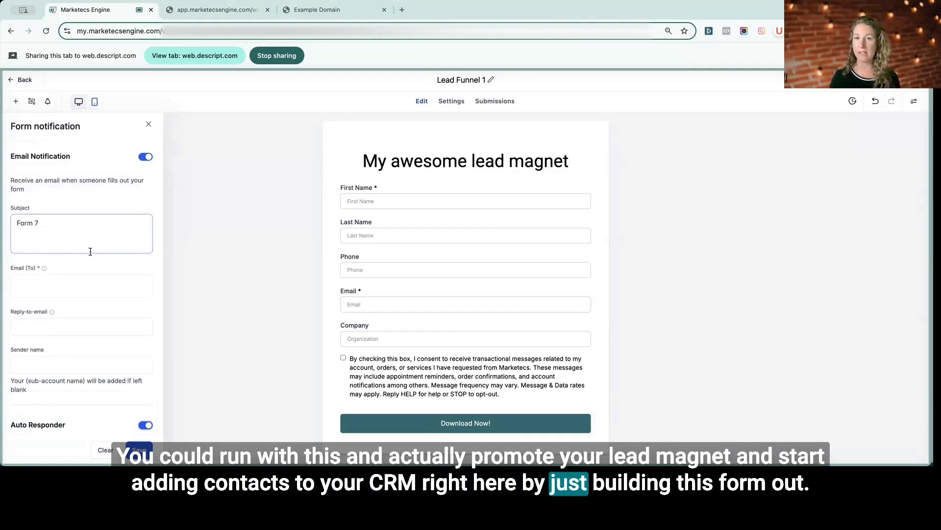
Compare the form's mobile and desktop layouts, finishing in mobile mode.
left_click(94, 102)
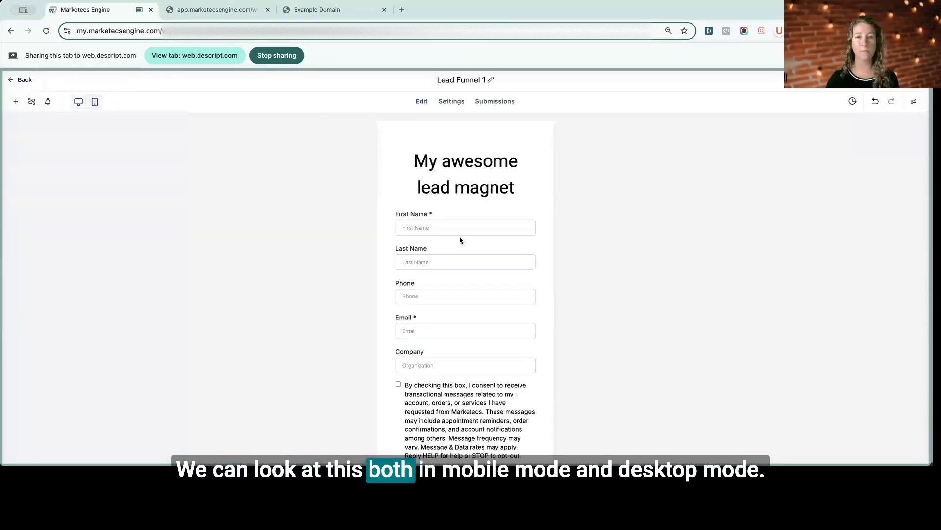
left_click(78, 101)
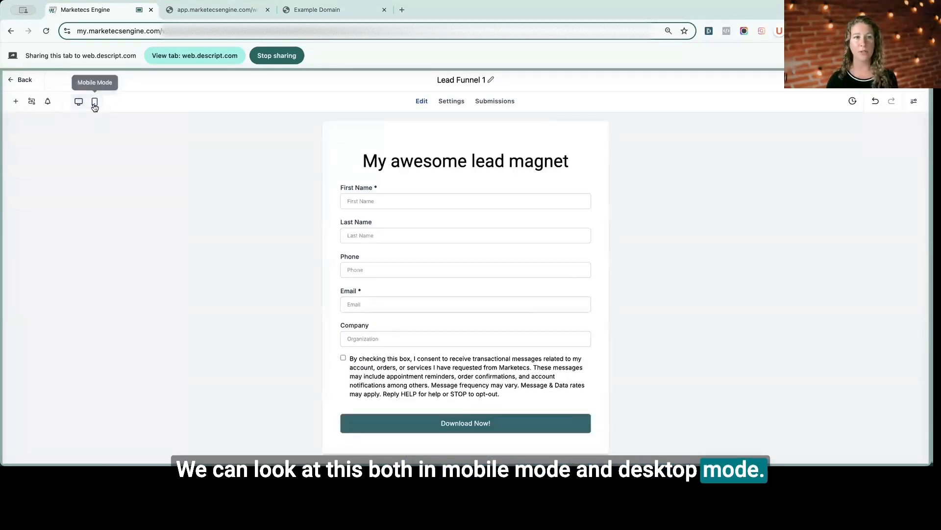
left_click(95, 102)
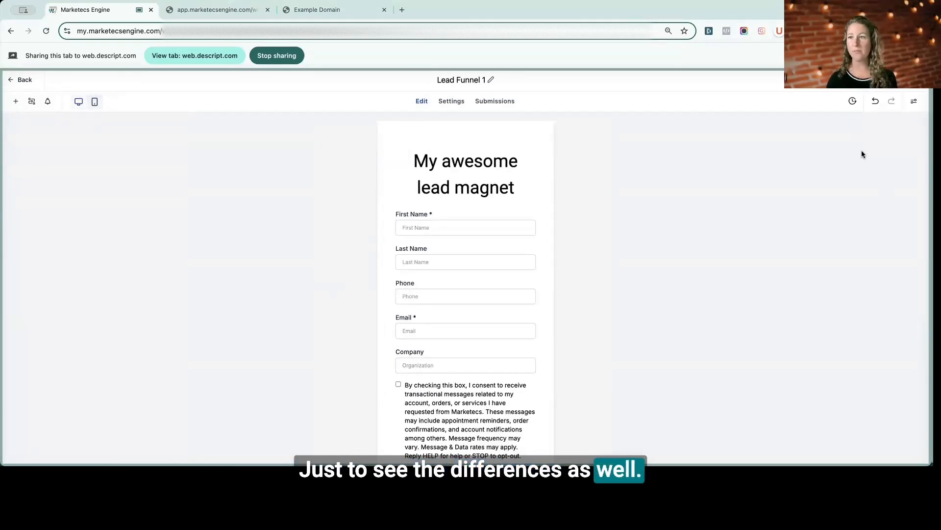
Preview version #1 of the form in the version history and return to version #2.
left_click(853, 102)
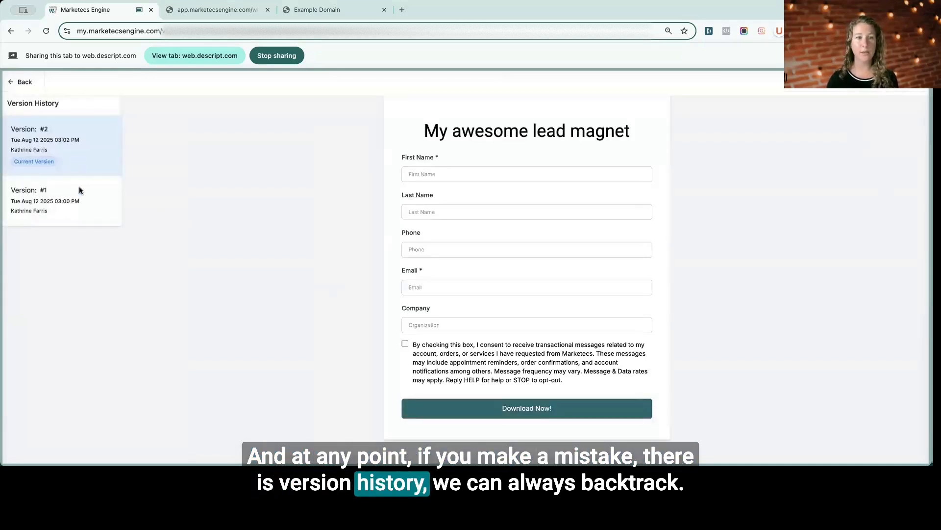
left_click(80, 193)
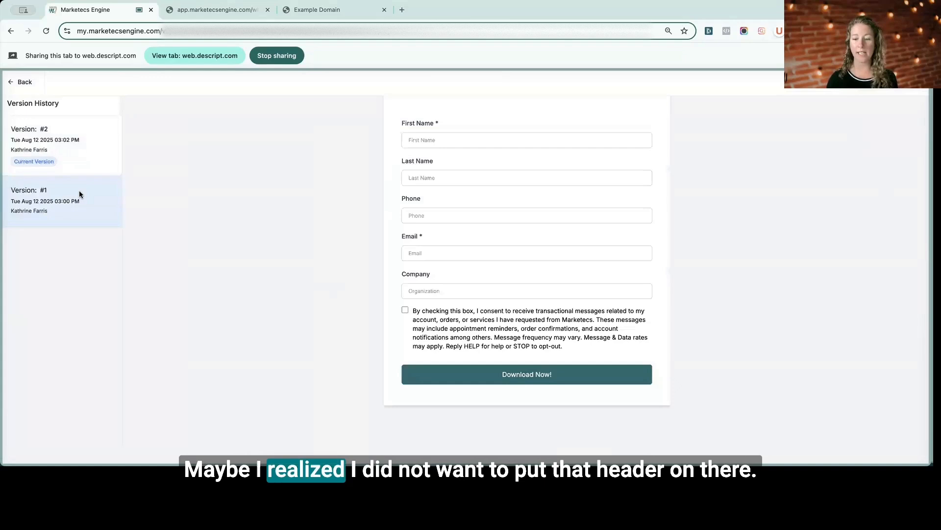
left_click(65, 155)
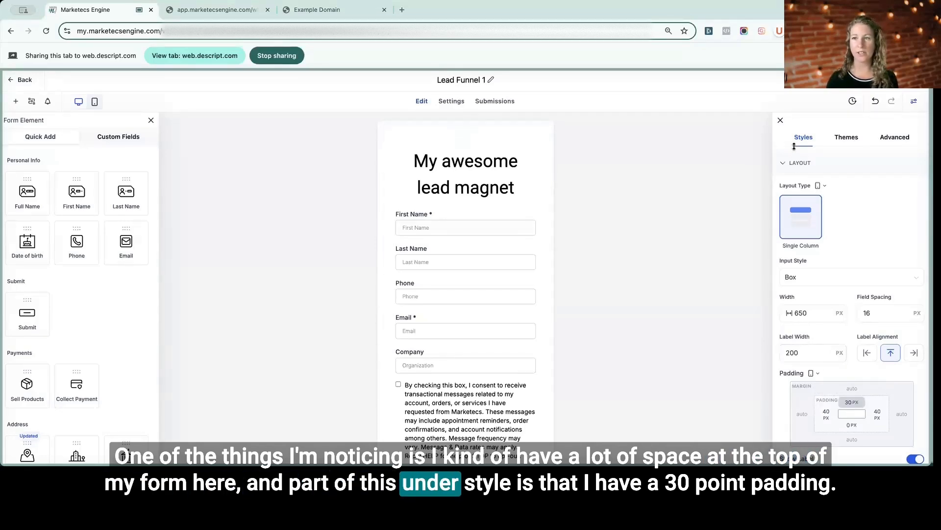
Set the form's top padding to 0 px in the mobile layout and switch to desktop mode.
left_click(851, 402)
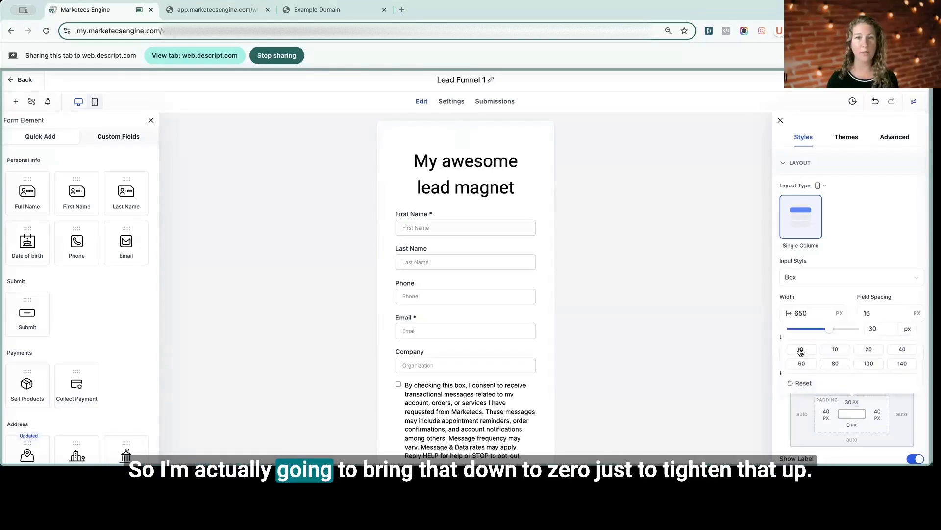
left_click(801, 350)
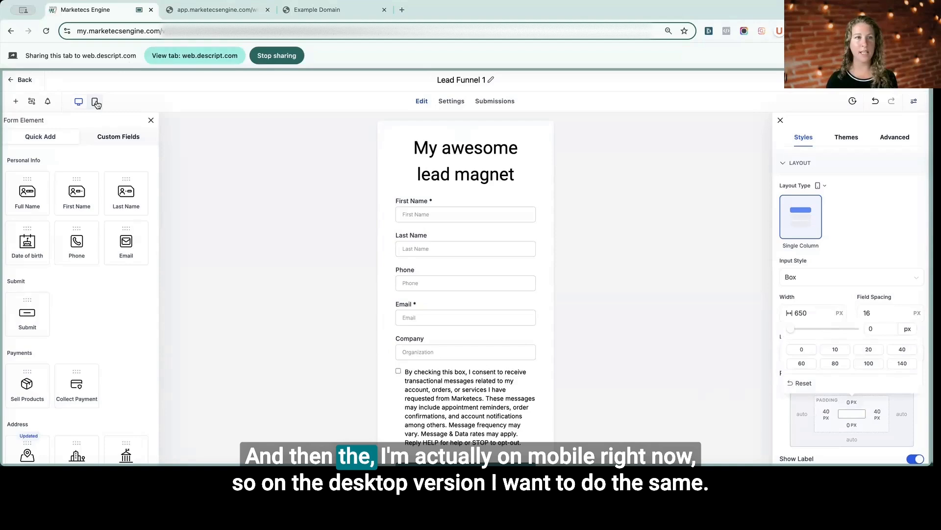
left_click(78, 103)
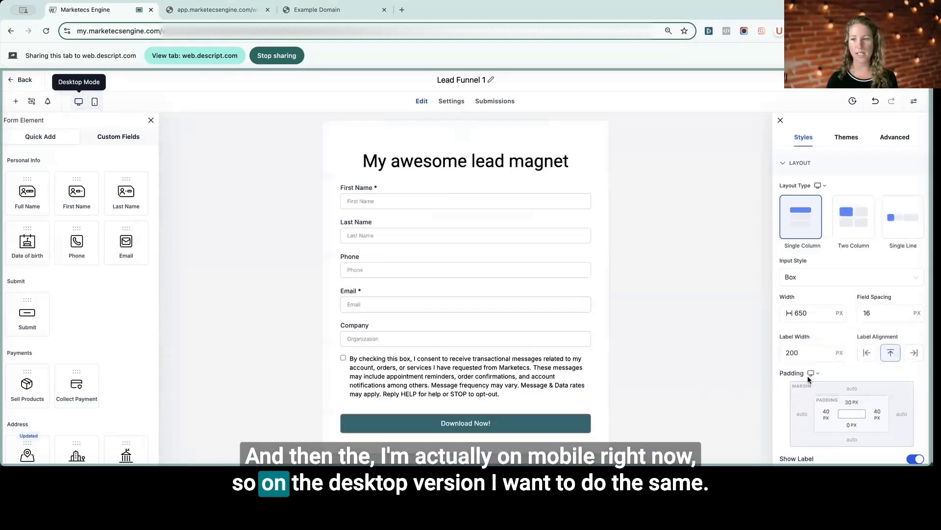
Set the form's desktop padding to 0 px at the top and 60 px on the left and right sides.
left_click(849, 404)
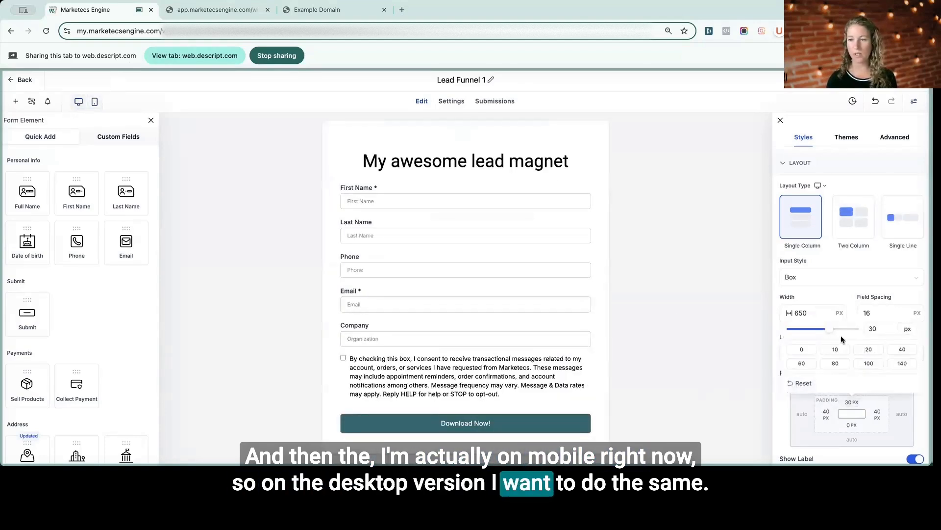
left_click(813, 348)
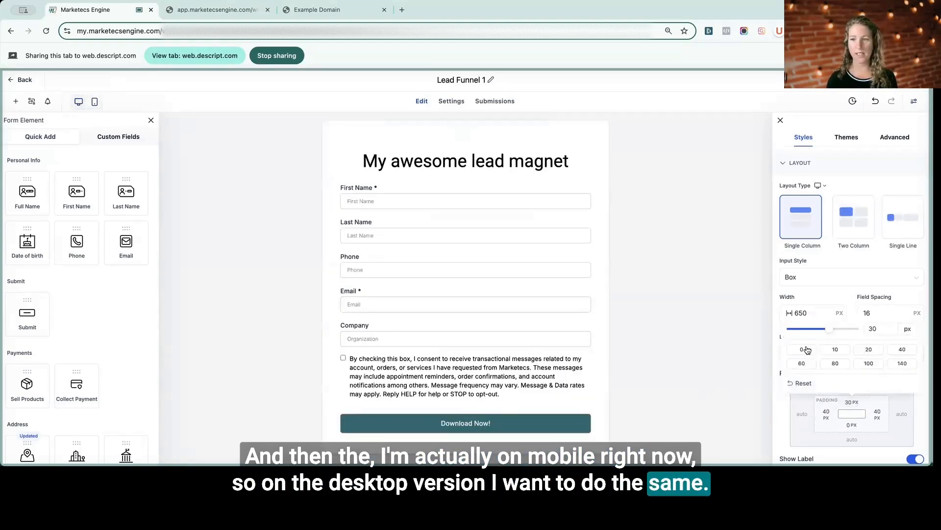
left_click(827, 414)
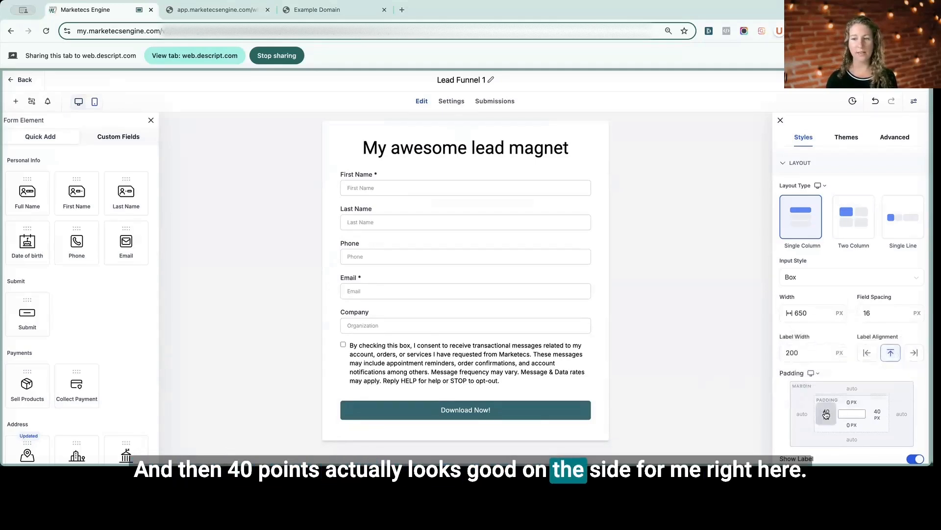
left_click(827, 414)
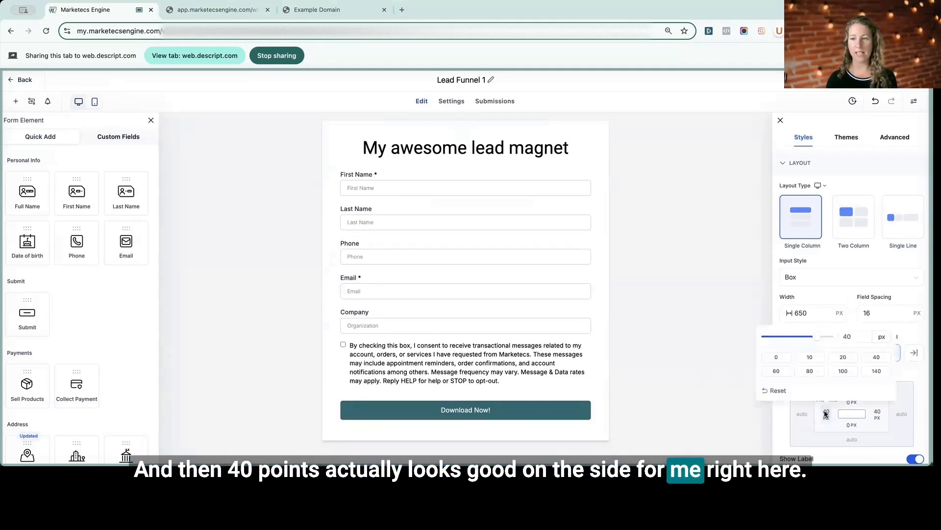
left_click(775, 373)
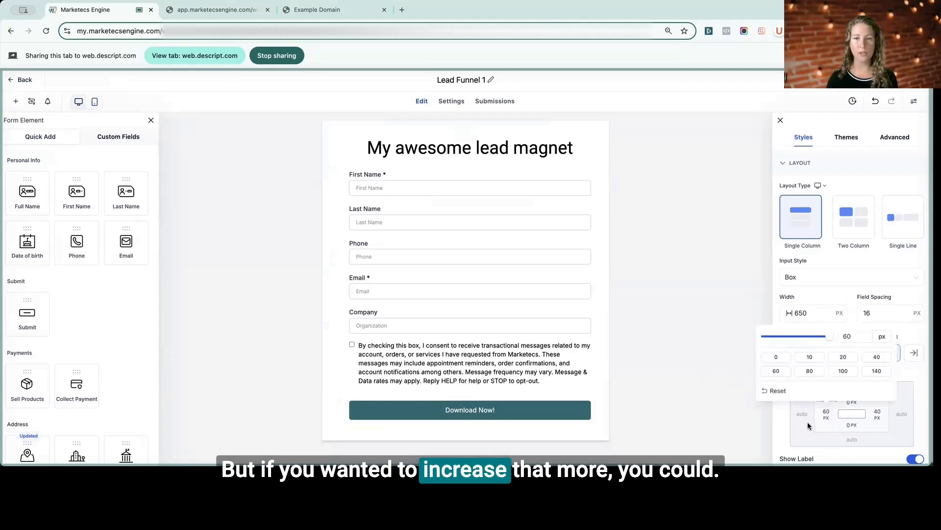
left_click(878, 414)
left_click(878, 414)
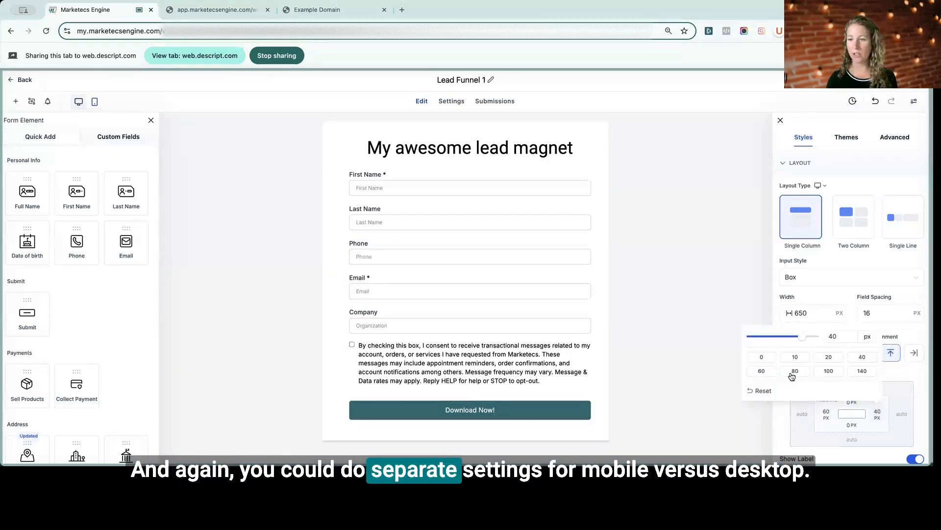
left_click(765, 372)
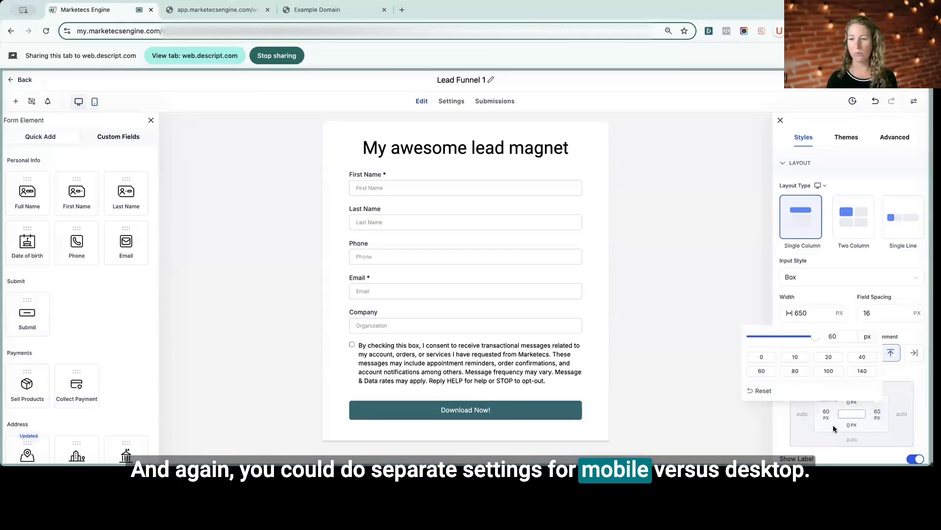
Switch to the mobile layout and examine the form's padding, label width, field spacing, color and background image options.
mouse_move(812, 373)
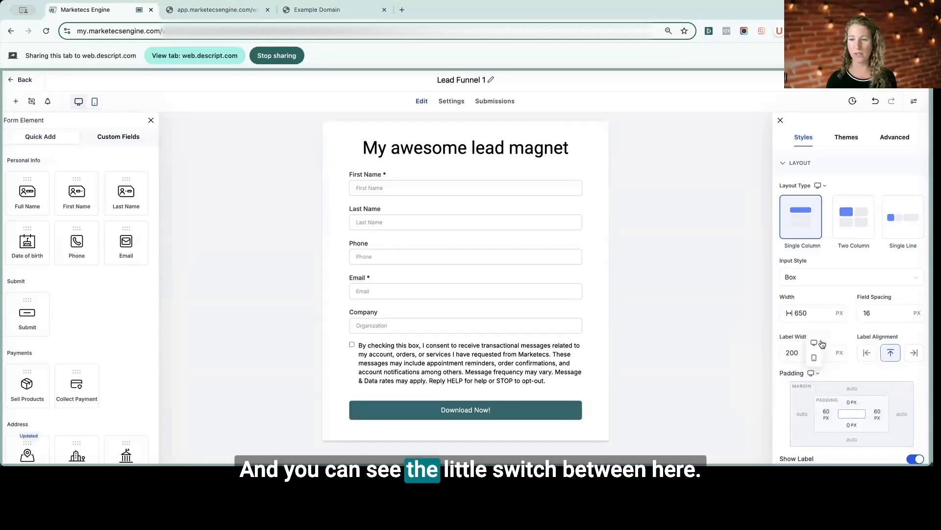
left_click(815, 358)
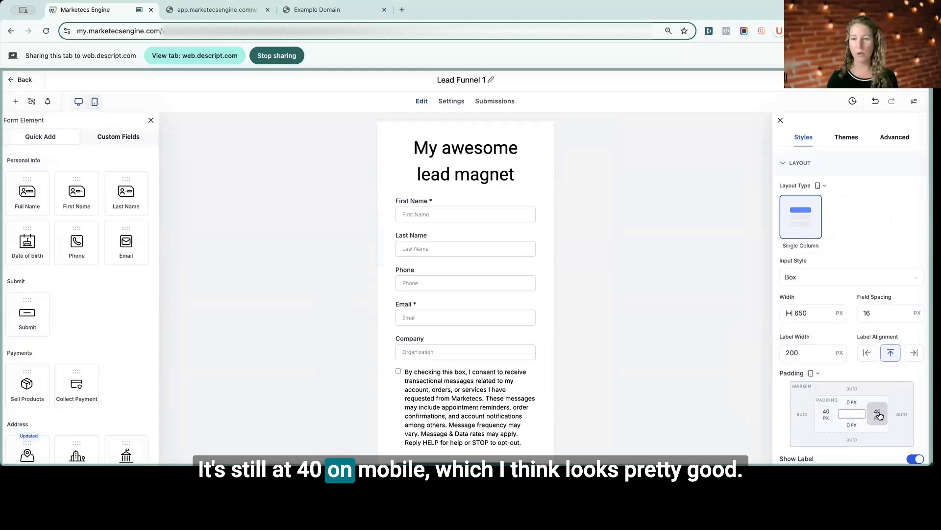
scroll(875, 375, "down", 1)
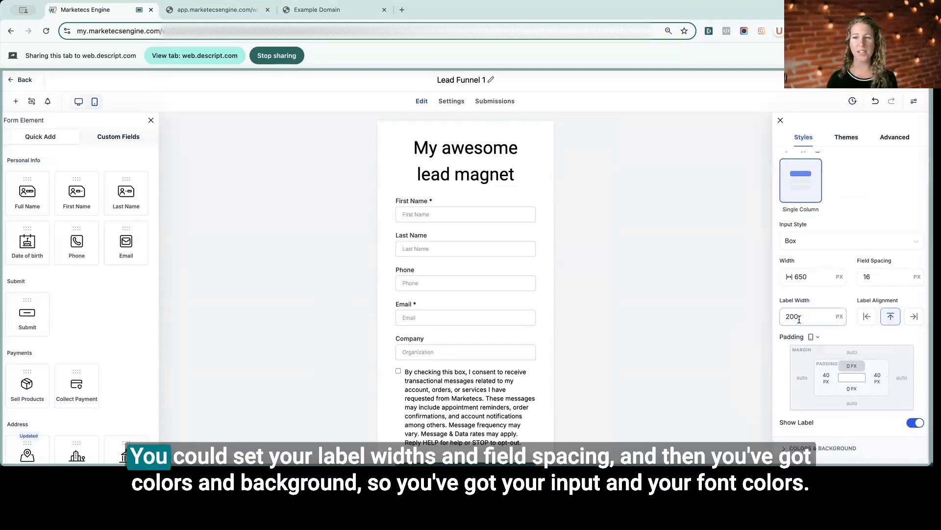
scroll(863, 304, "down", 1)
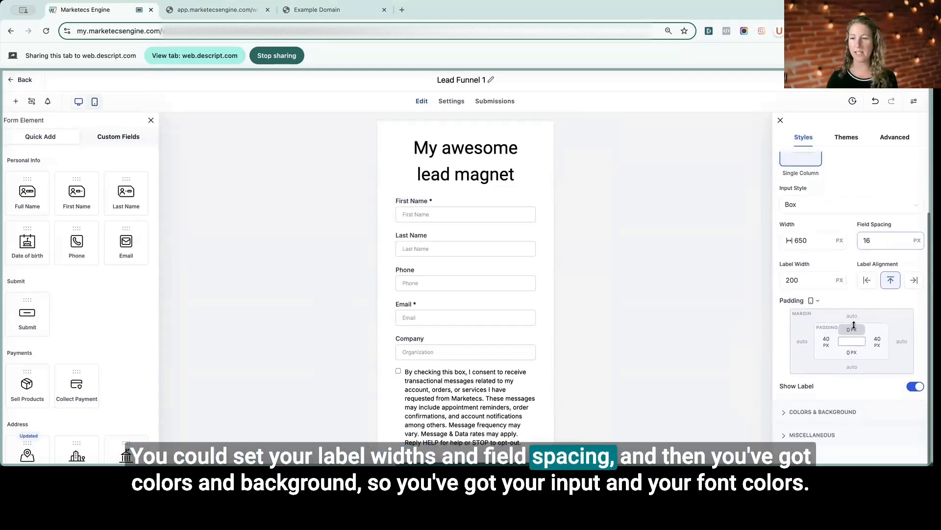
left_click(817, 412)
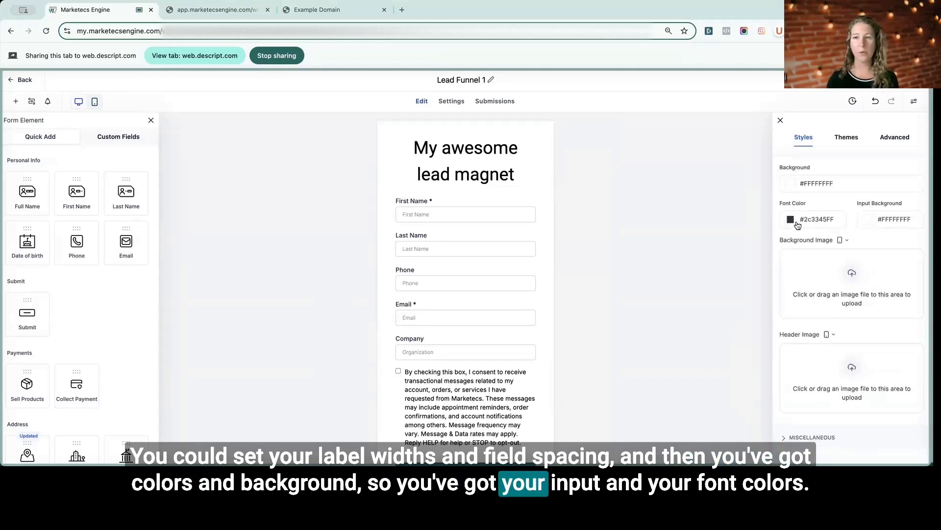
scroll(795, 224, "down", 1)
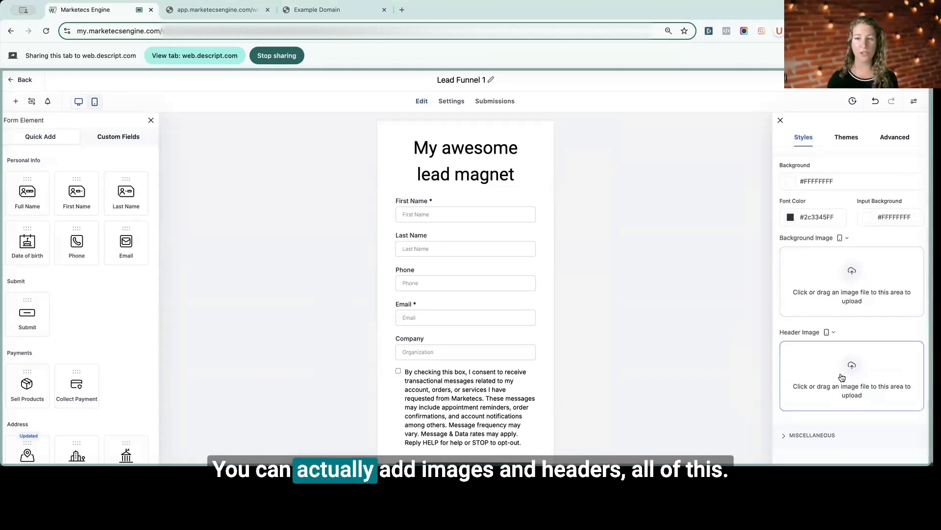
Turn on Agency Branding for the form and check the area below the download button.
left_click(821, 436)
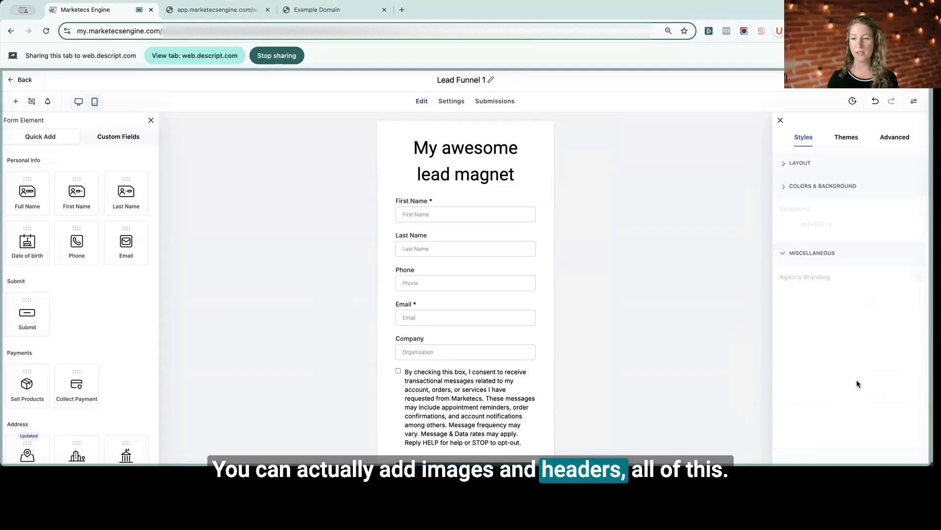
scroll(481, 385, "down", 1)
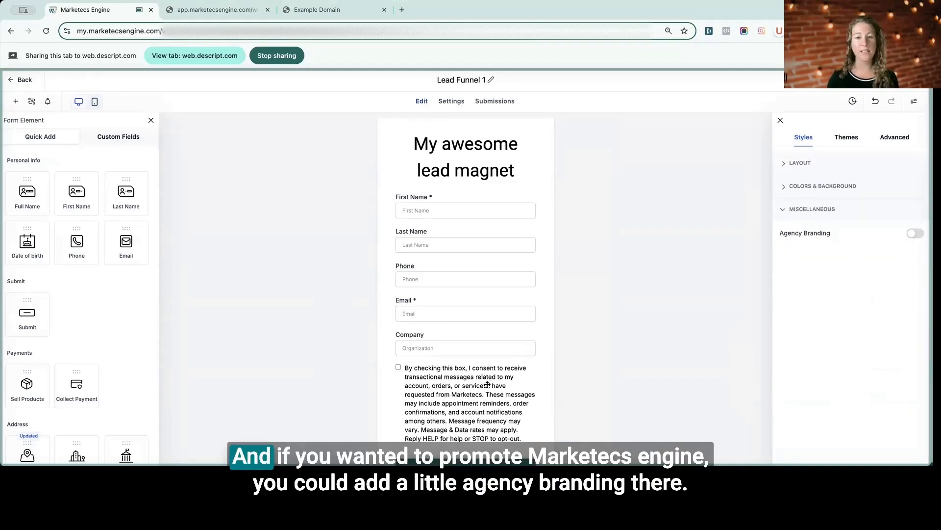
left_click(913, 234)
scroll(499, 347, "down", 1)
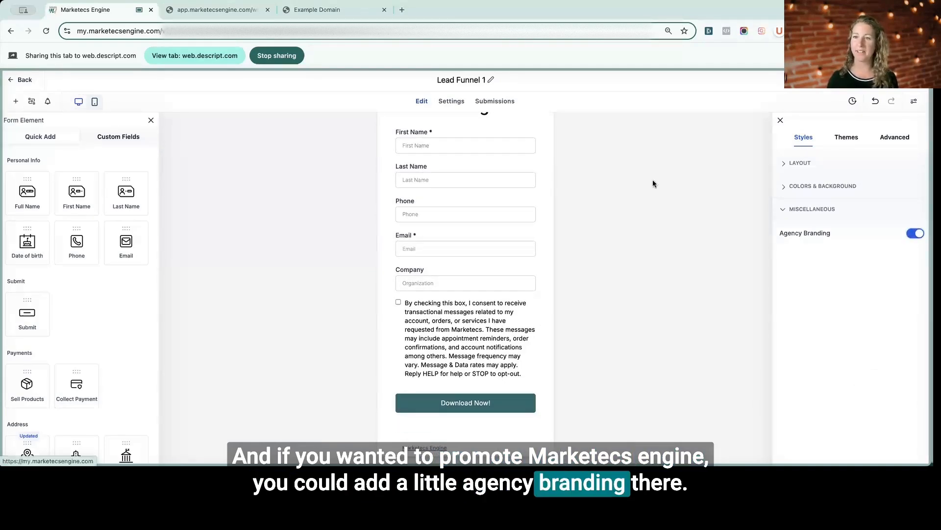
Look over the prebuilt themes, set the form's border style to None and make its shadow color fully transparent (#57647E00).
left_click(847, 137)
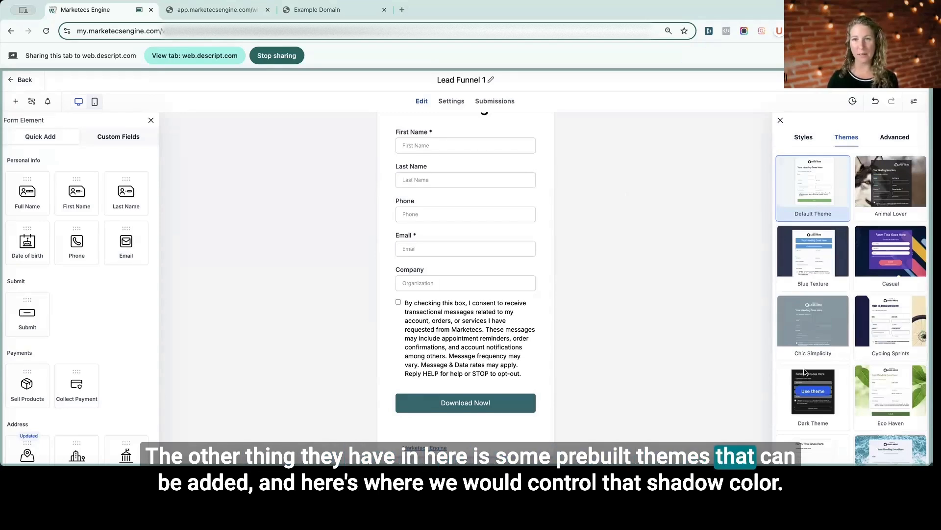
left_click(895, 137)
scroll(824, 264, "down", 1)
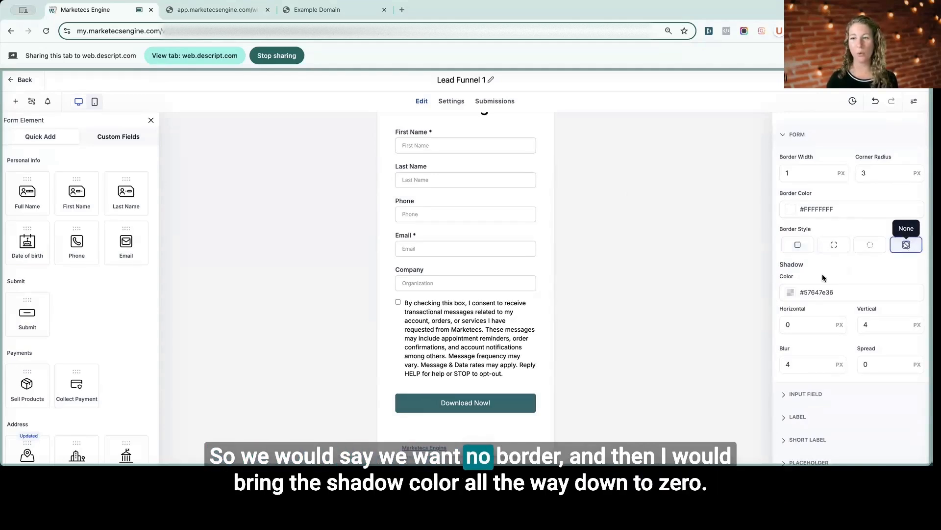
left_click(790, 293)
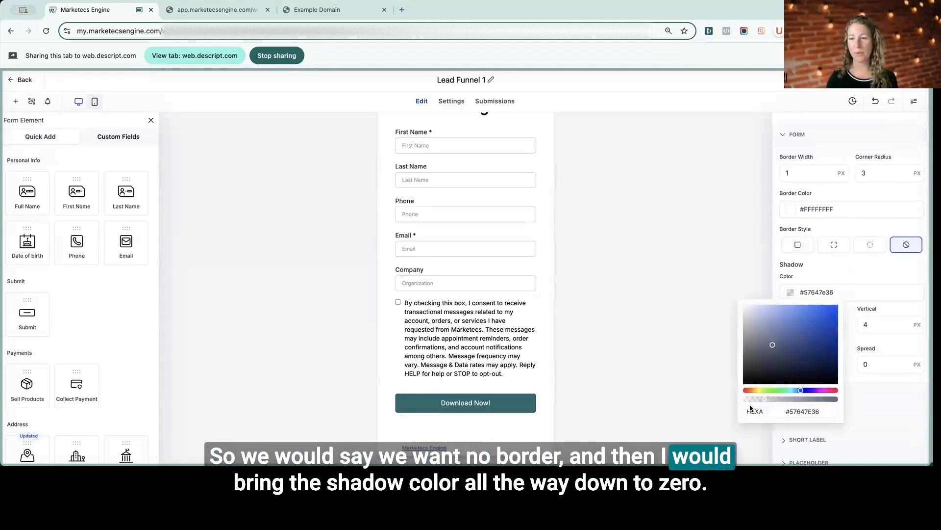
left_click_drag(764, 400, 744, 399)
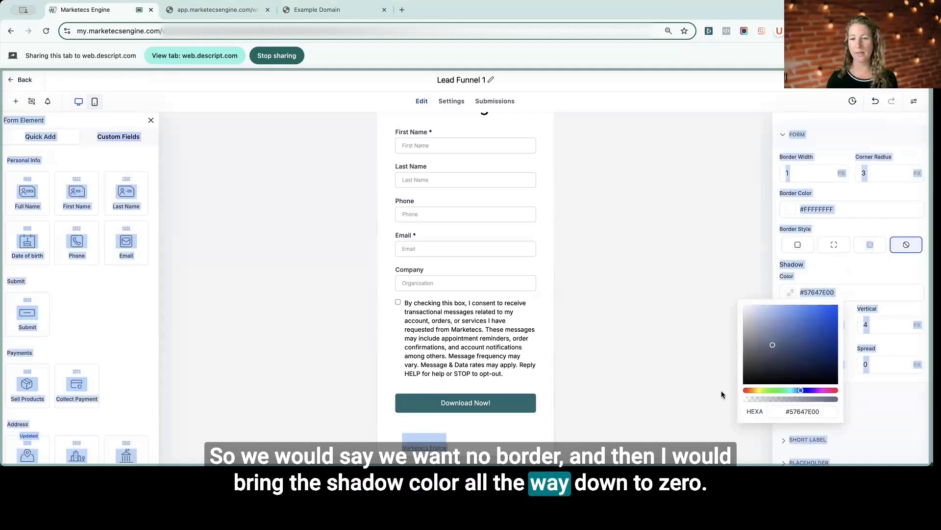
left_click(769, 363)
Review the advanced styling options for the form's border, corner radius and input fields.
scroll(785, 360, "down", 2)
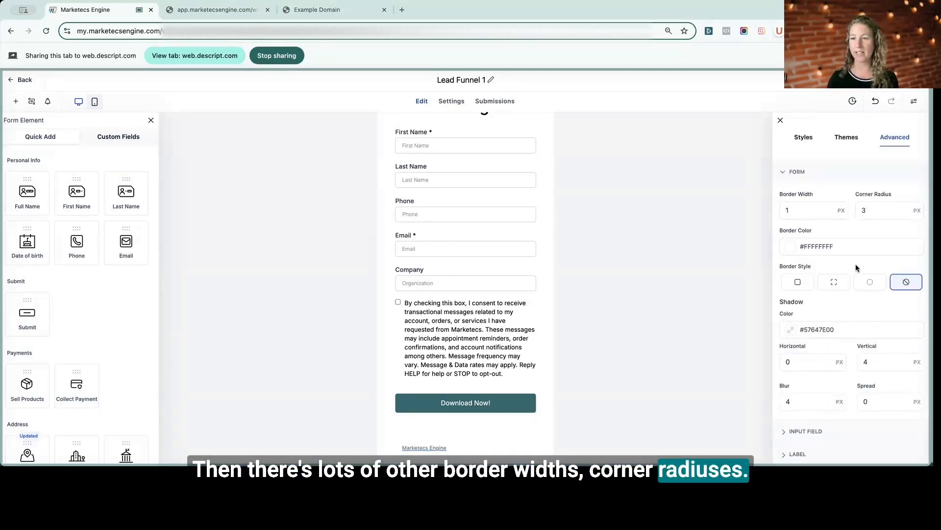
scroll(857, 266, "down", 3)
left_click(806, 356)
scroll(832, 301, "down", 3)
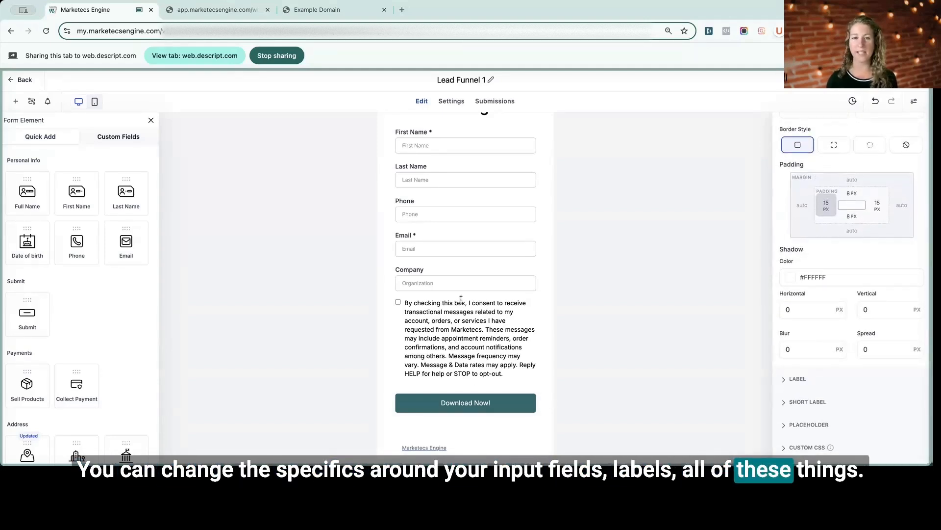
Reload the form's preview page in the other browser tab to check its border and shadow.
scroll(461, 299, "up", 3)
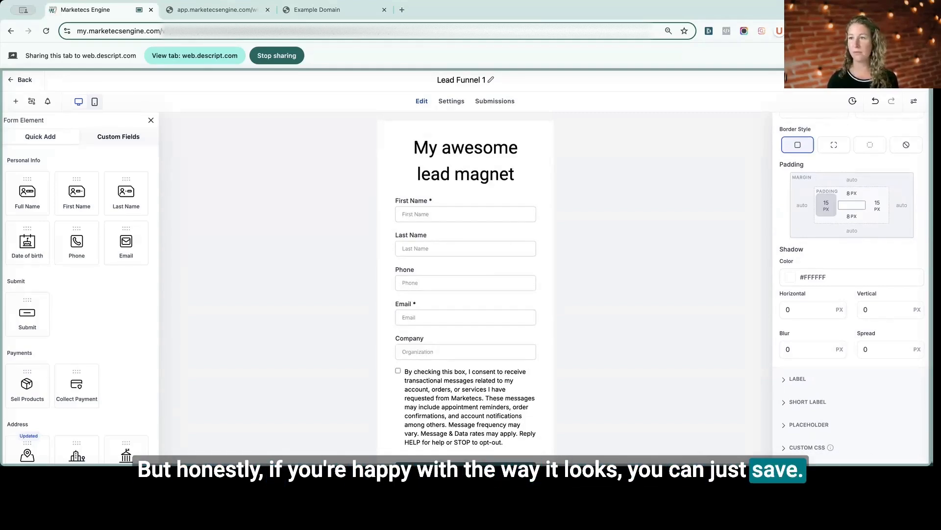
left_click(216, 10)
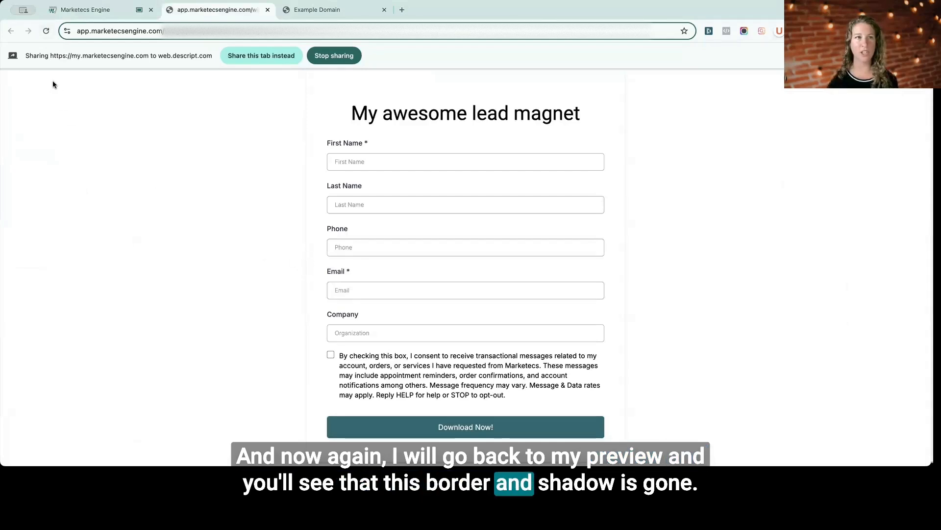
left_click(45, 31)
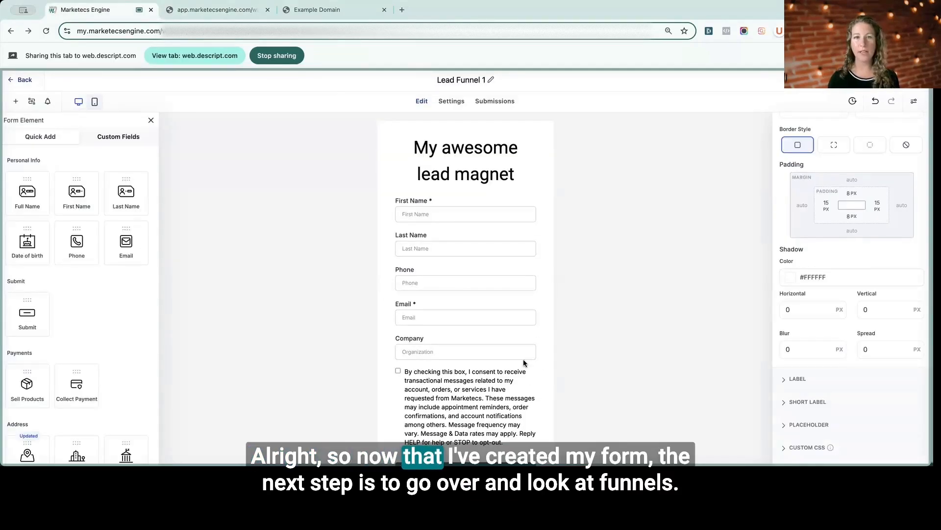
Leave the form builder and create a new funnel from blank named "Lead Funnel 1".
key("super+Left")
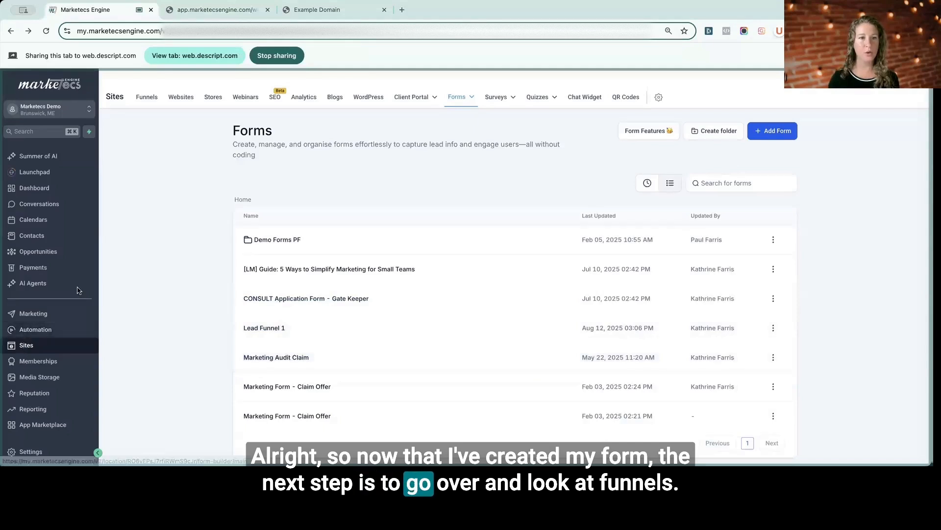
left_click(145, 97)
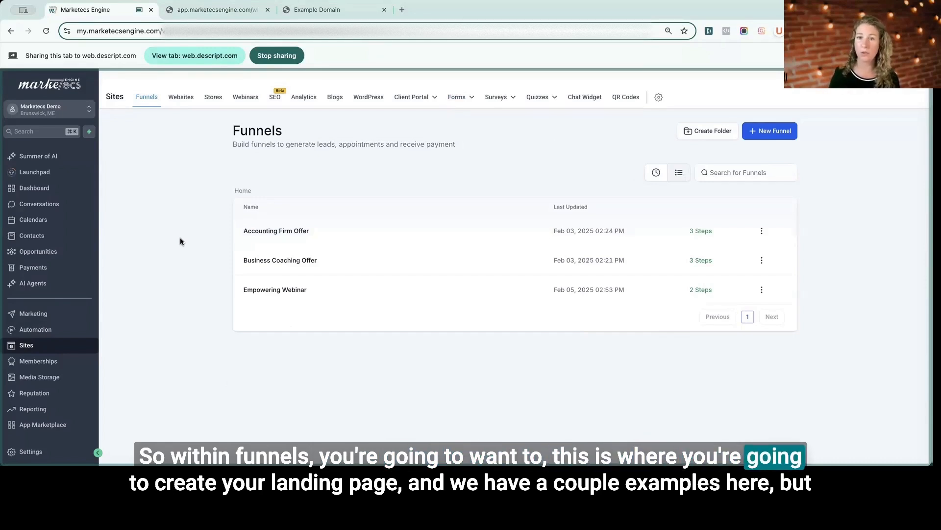
left_click(774, 134)
left_click(329, 281)
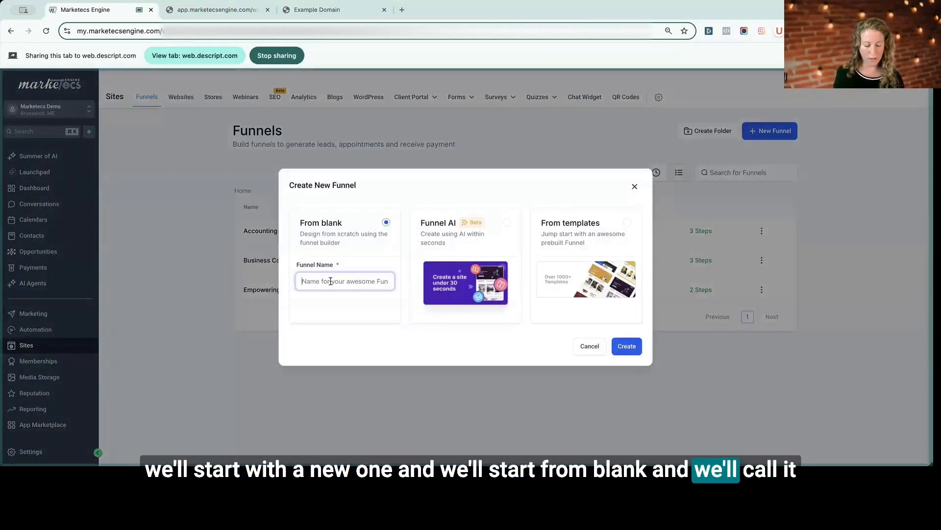
type("Lead Funnel 1")
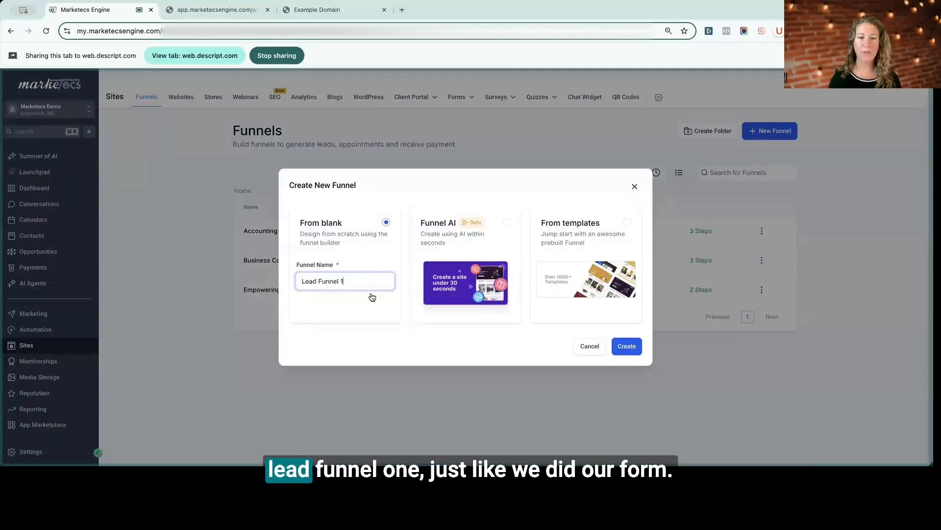
left_click(629, 347)
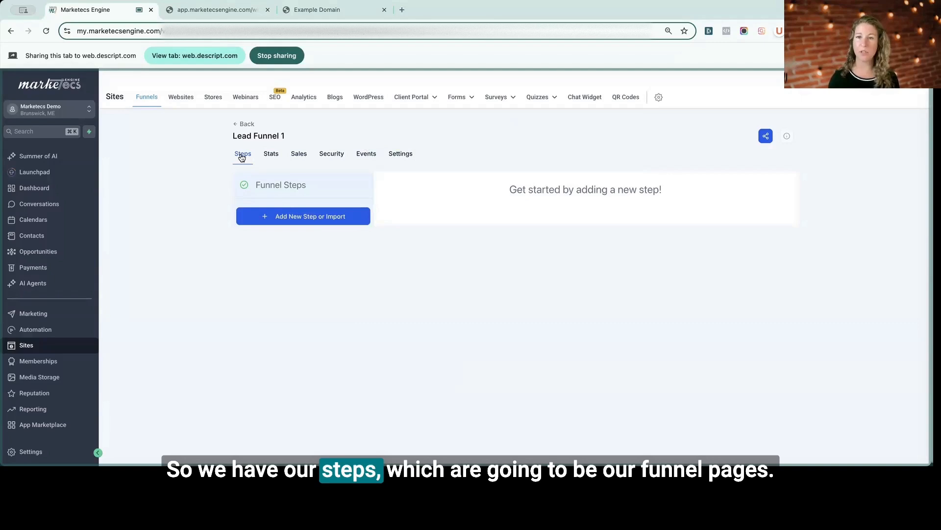
Review the new funnel's Stats, Sales, Security and Events pages, finishing on its Settings.
left_click(272, 157)
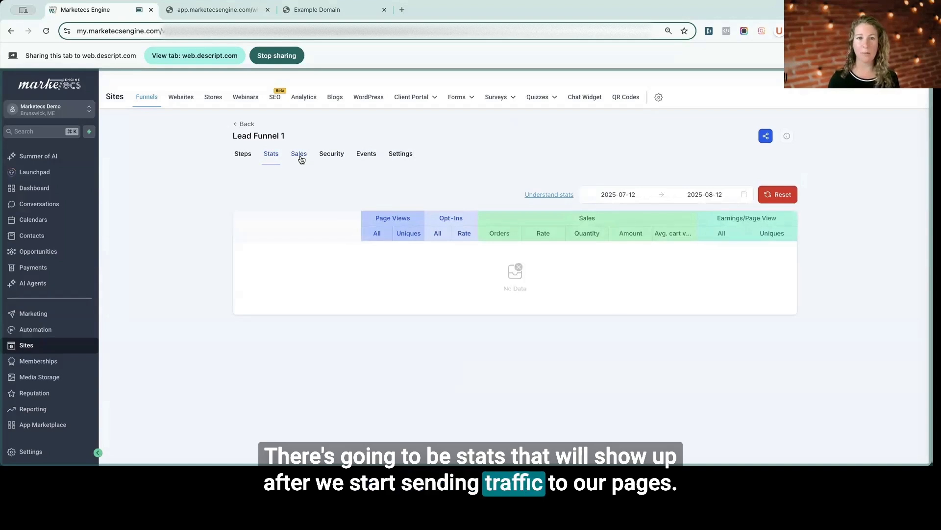
left_click(297, 157)
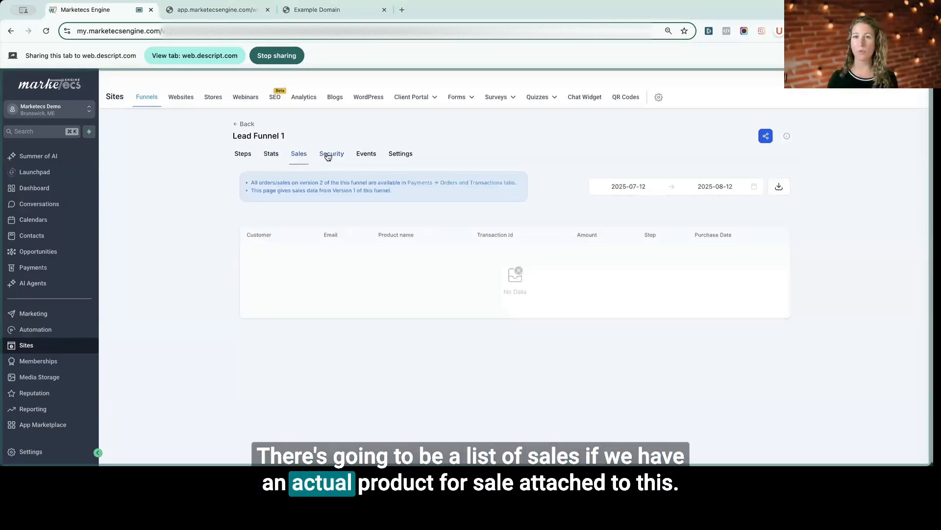
left_click(329, 157)
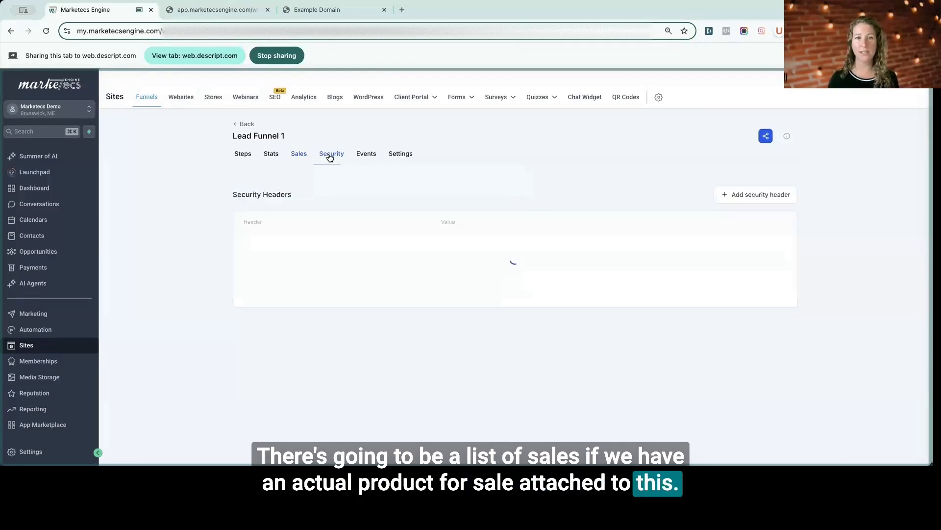
left_click(366, 157)
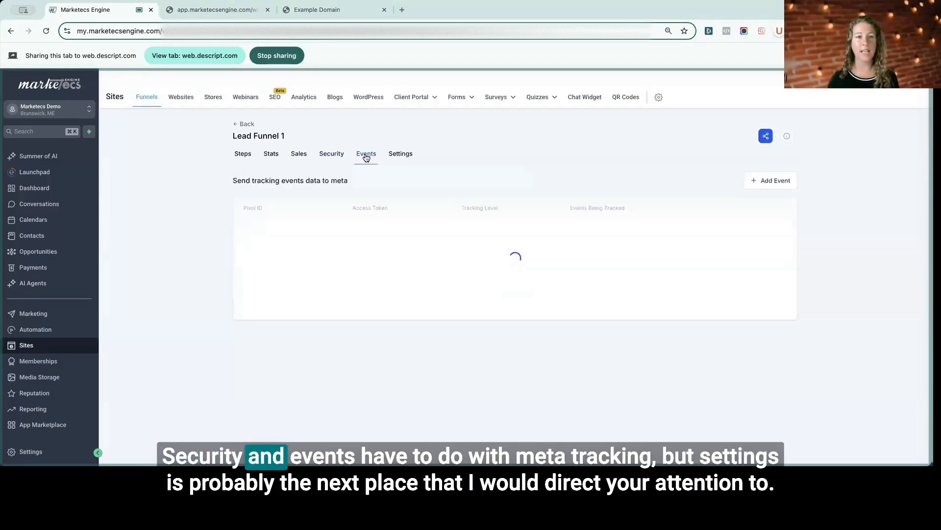
left_click(398, 155)
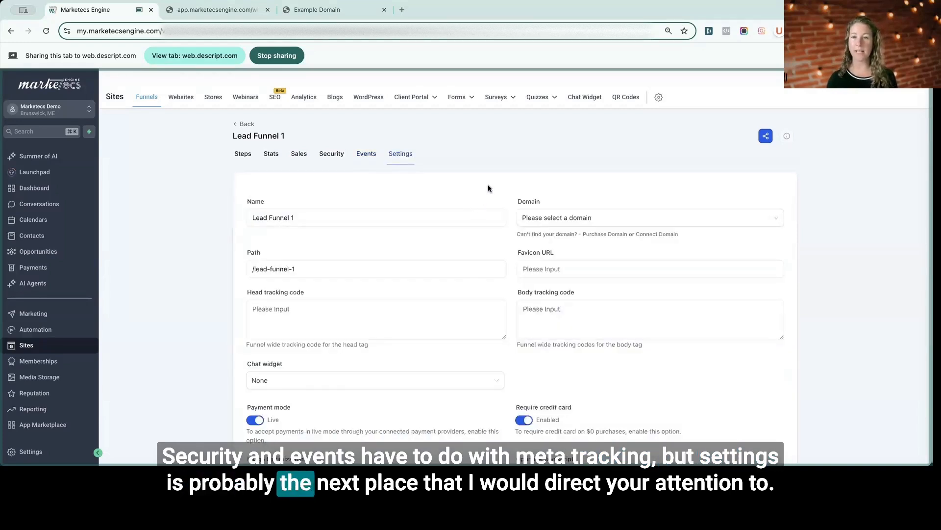
Review the funnel's general settings, examining its name, URL path, domain and favicon fields.
scroll(489, 185, "down", 1)
scroll(489, 184, "down", 1)
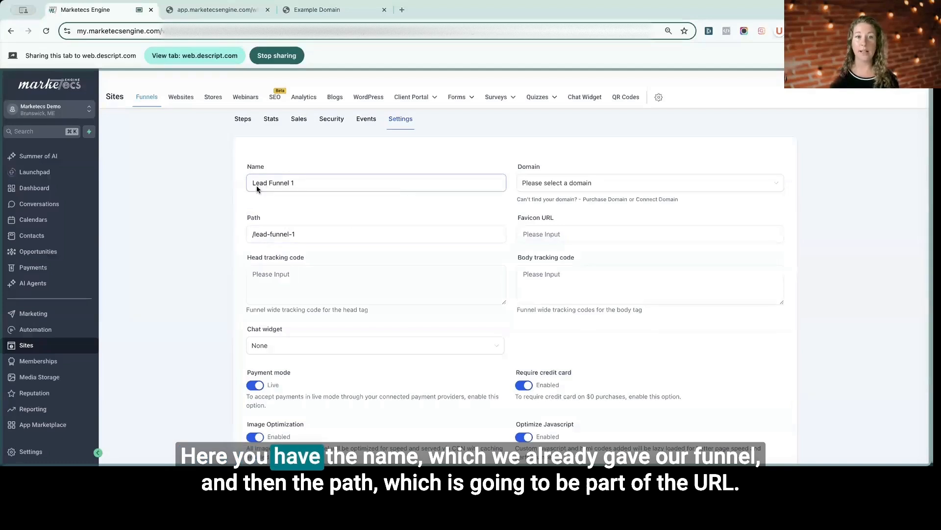
scroll(292, 194, "up", 1)
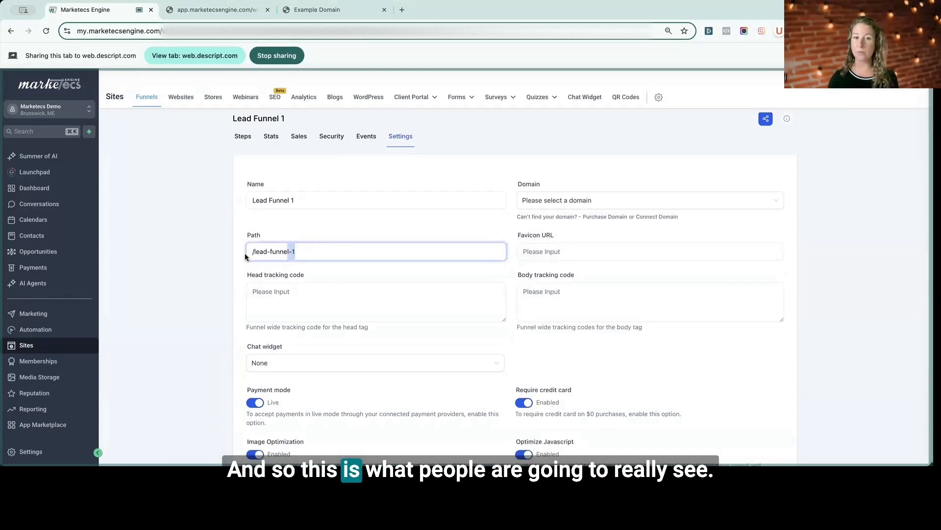
left_click_drag(245, 253, 245, 253)
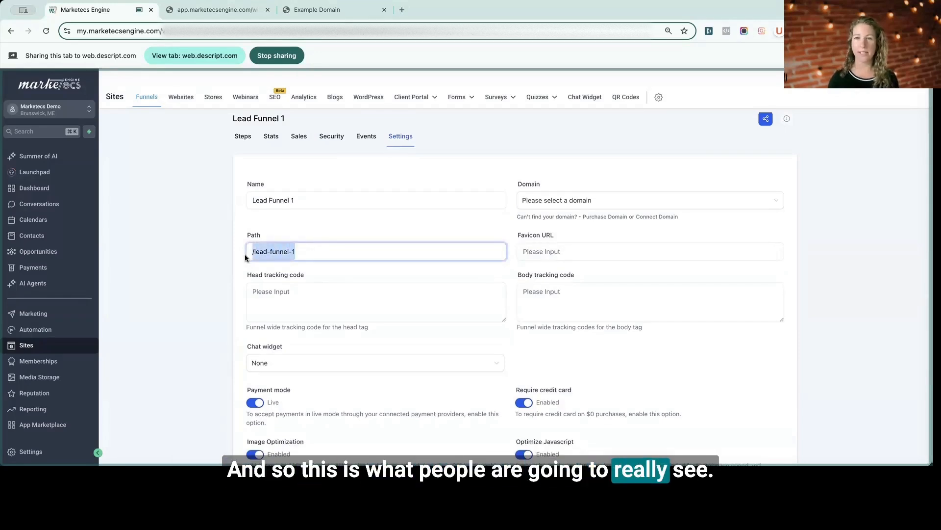
left_click(299, 252)
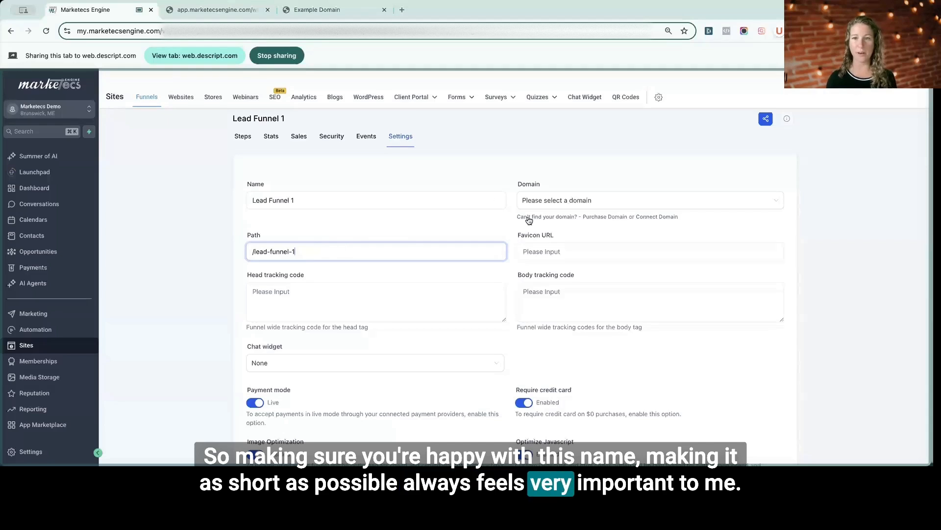
left_click(540, 204)
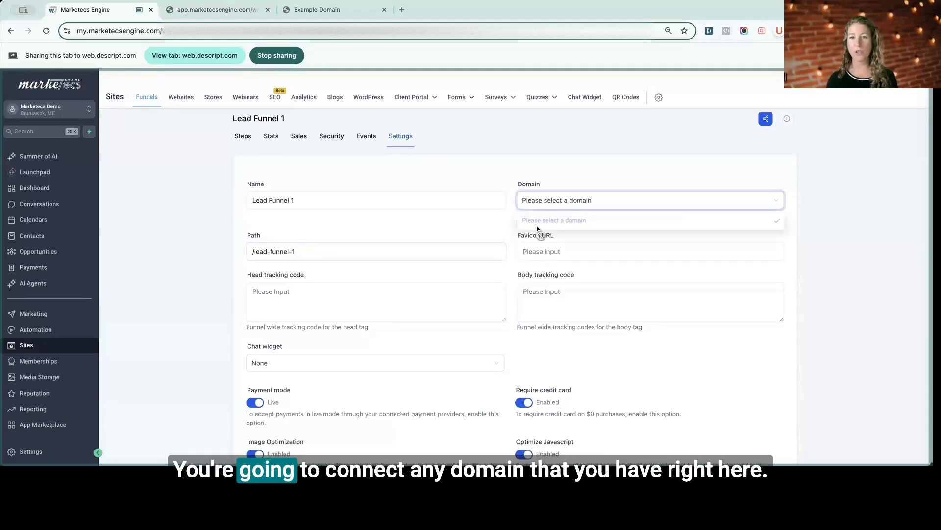
left_click(566, 234)
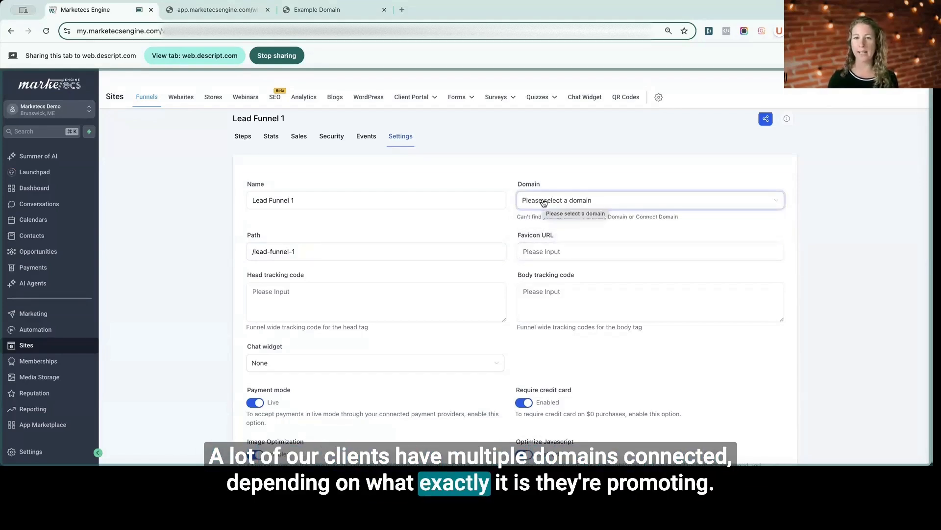
left_click(581, 252)
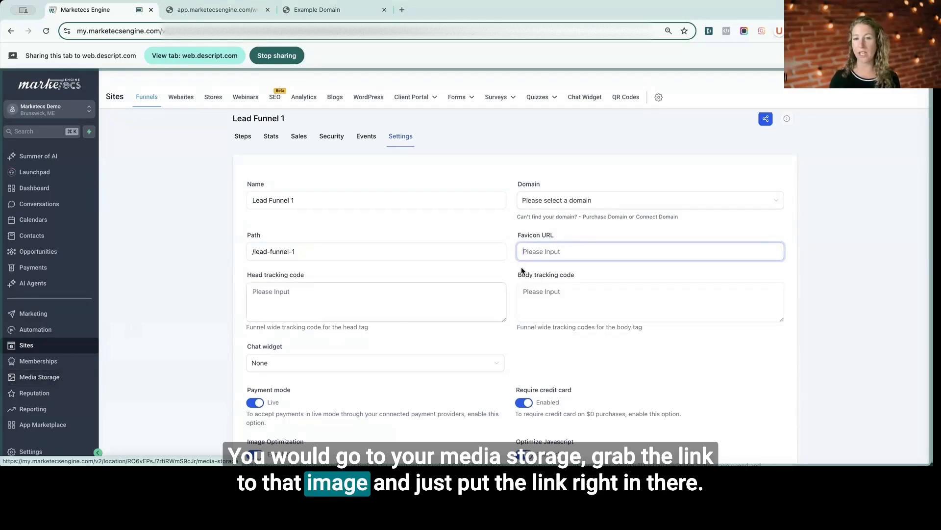
Examine the funnel's head tracking code field, chat widget choices and remaining options.
left_click(432, 301)
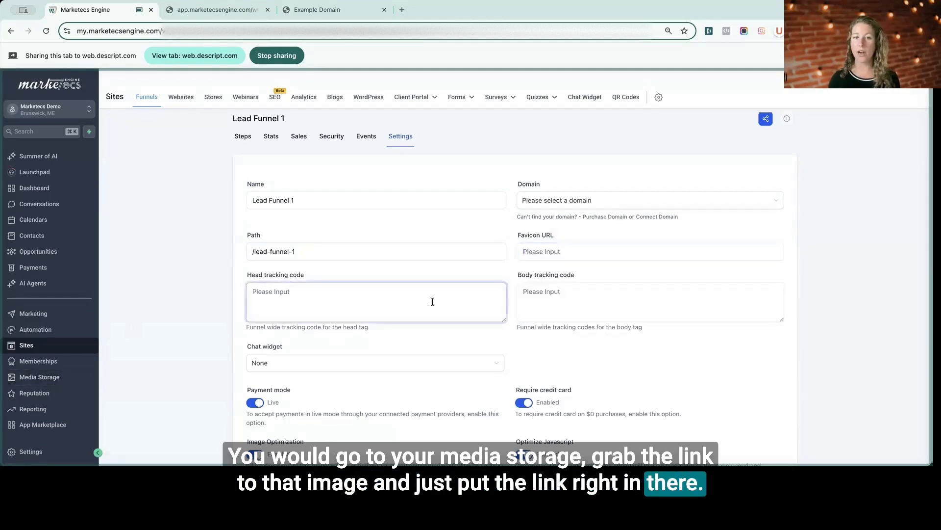
scroll(432, 301, "down", 2)
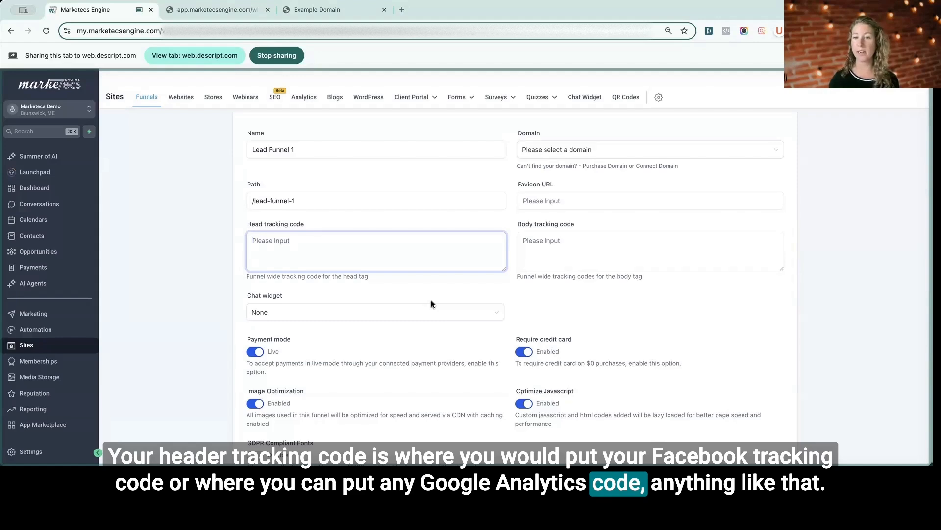
left_click(443, 314)
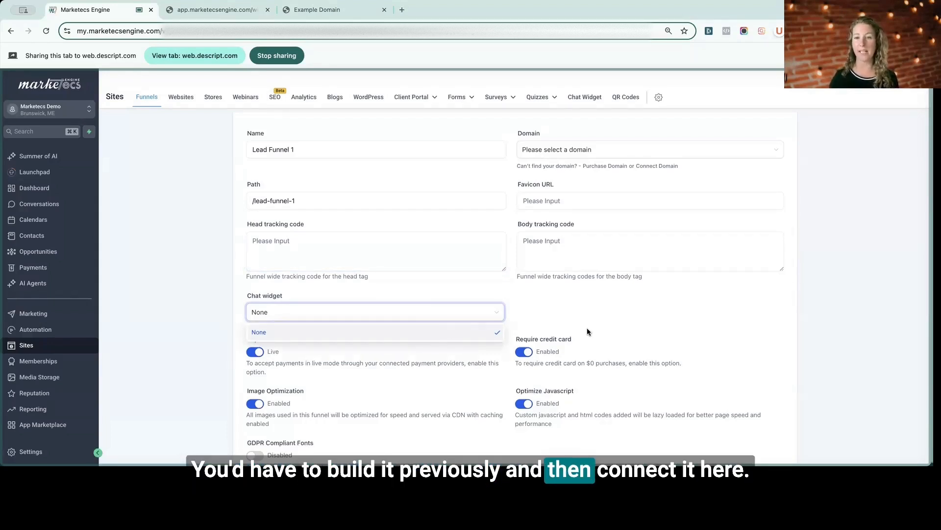
left_click(617, 321)
scroll(617, 321, "down", 2)
scroll(617, 320, "up", 3)
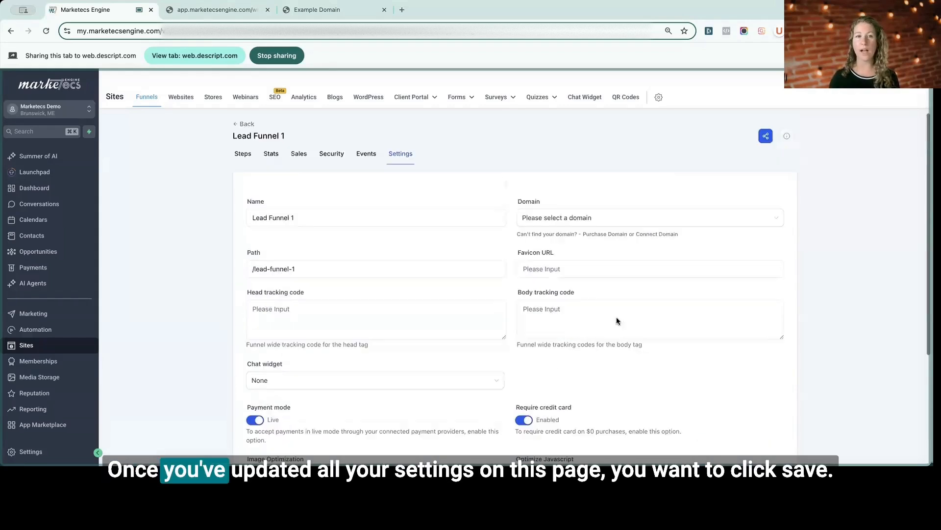
Save the settings of the Lead Funnel 1 funnel.
scroll(617, 318, "down", 3)
scroll(617, 318, "down", 1)
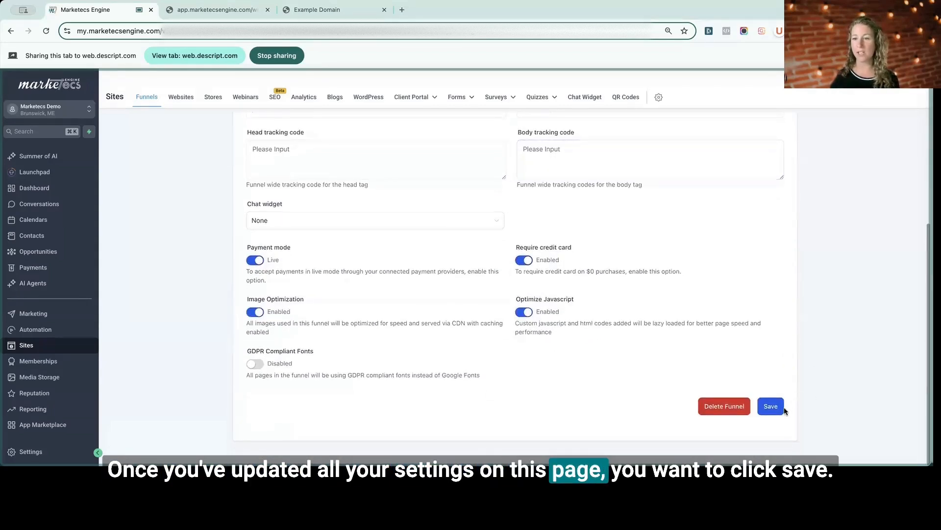
left_click(777, 408)
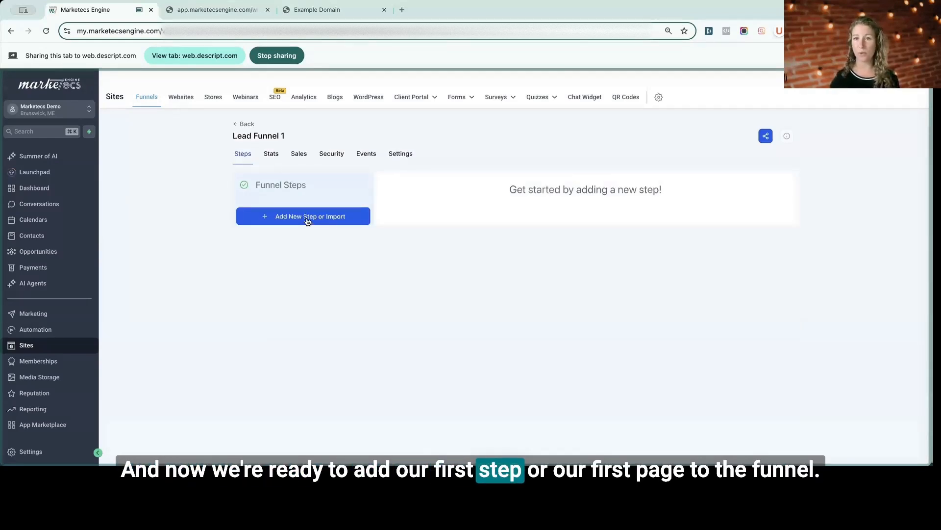
Add a funnel step named "Landing Page" and create its page from blank.
left_click(308, 221)
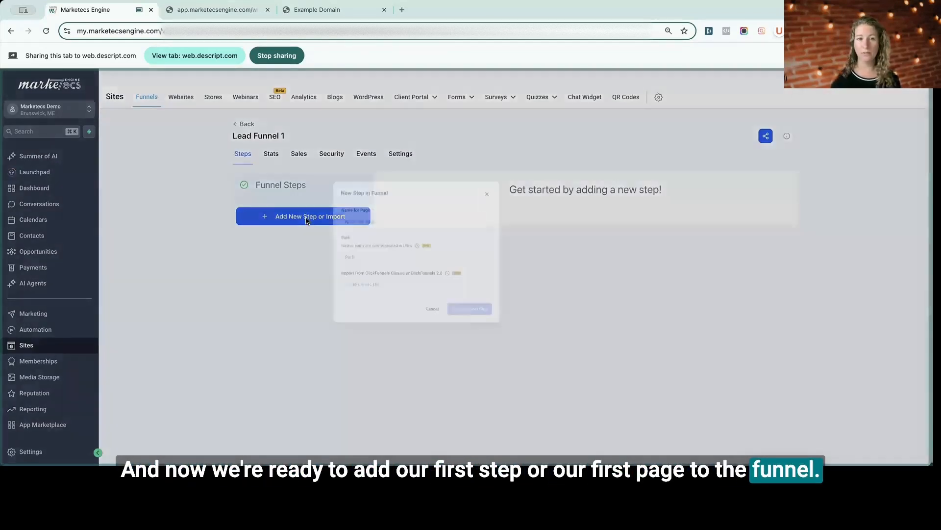
type("Landing Page")
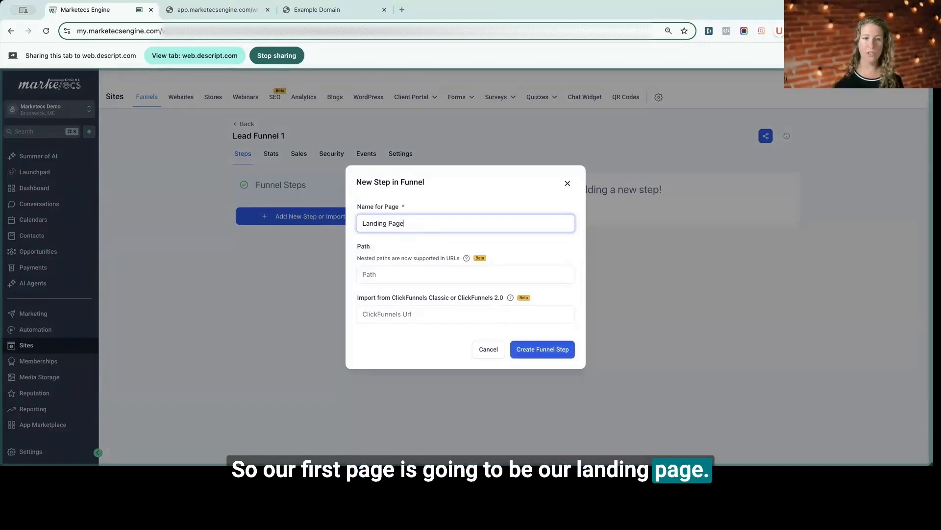
key("Return")
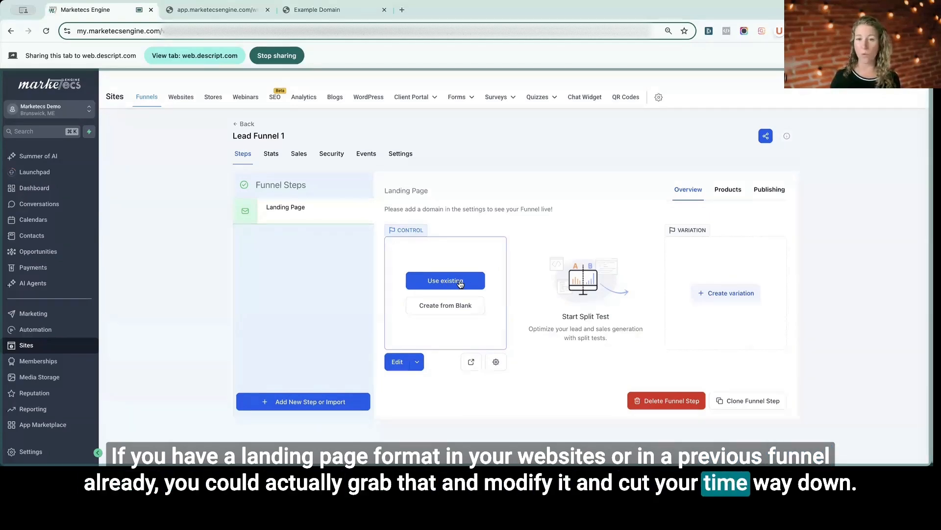
left_click(445, 306)
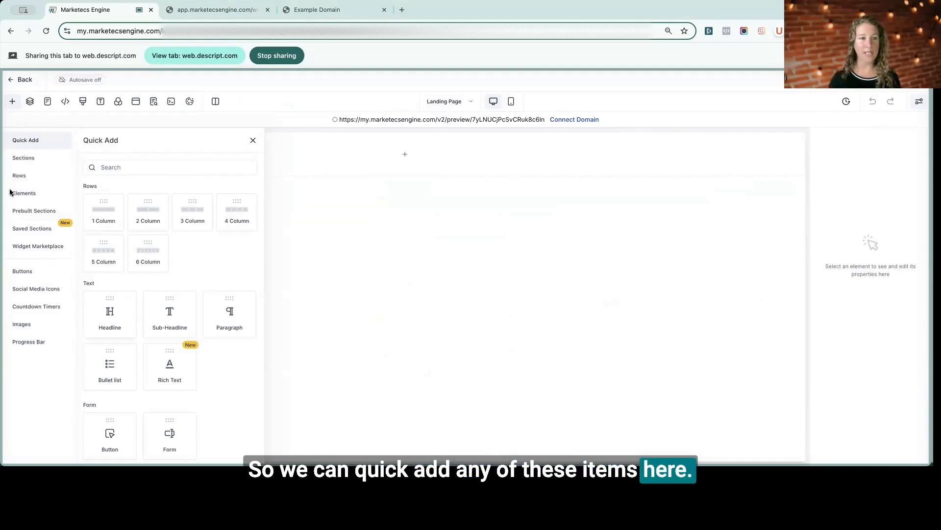
Insert the white prebuilt footer section with link columns and social icons into the blank landing page.
left_click(21, 159)
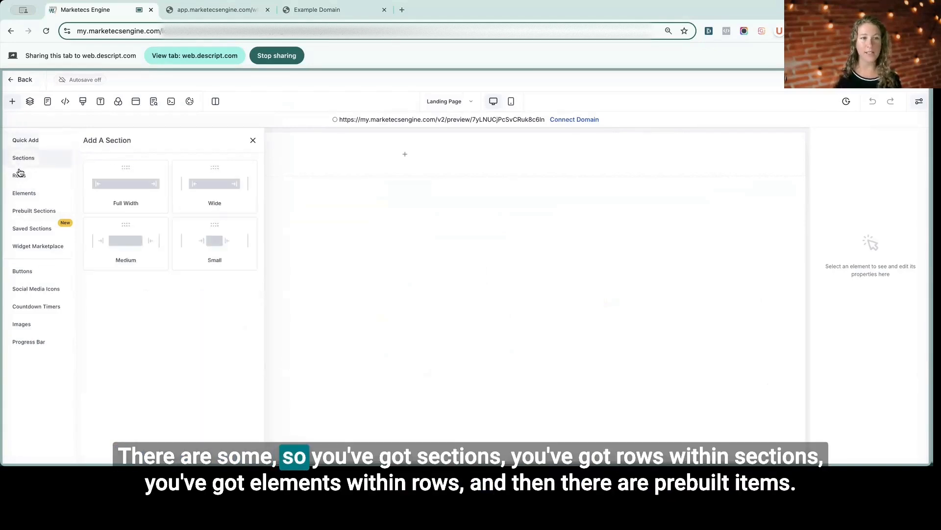
left_click(19, 177)
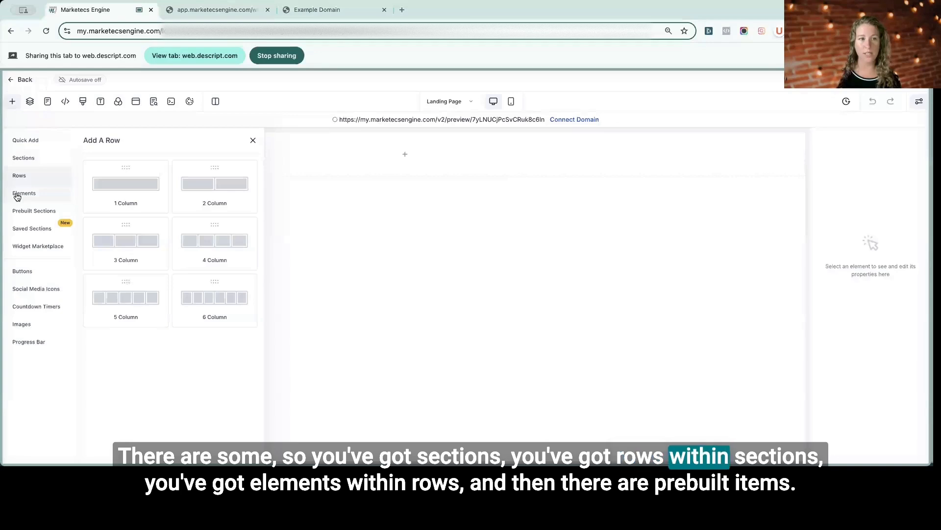
left_click(18, 195)
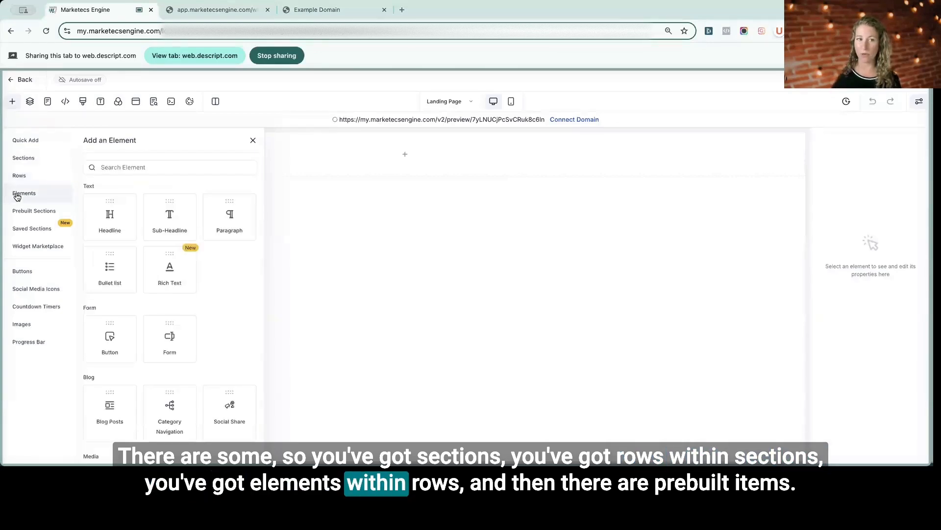
left_click(23, 213)
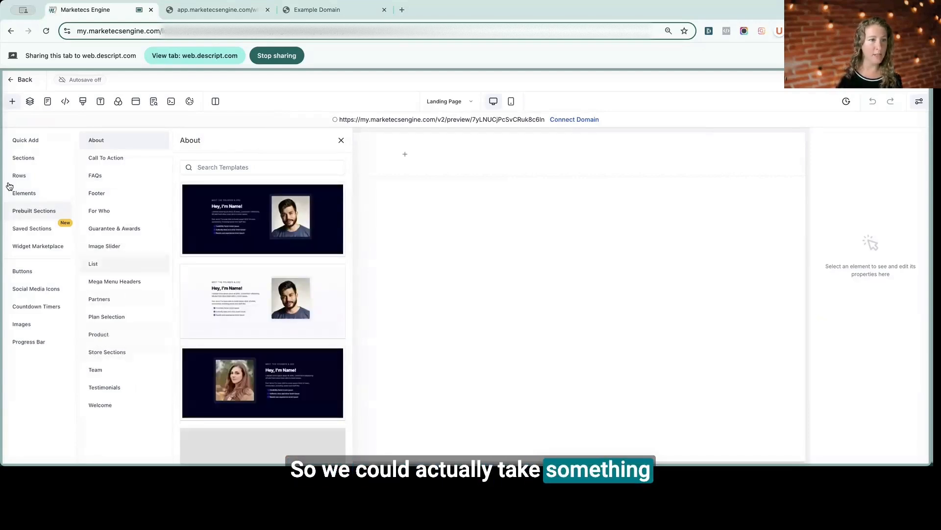
left_click(96, 192)
left_click_drag(263, 232, 471, 202)
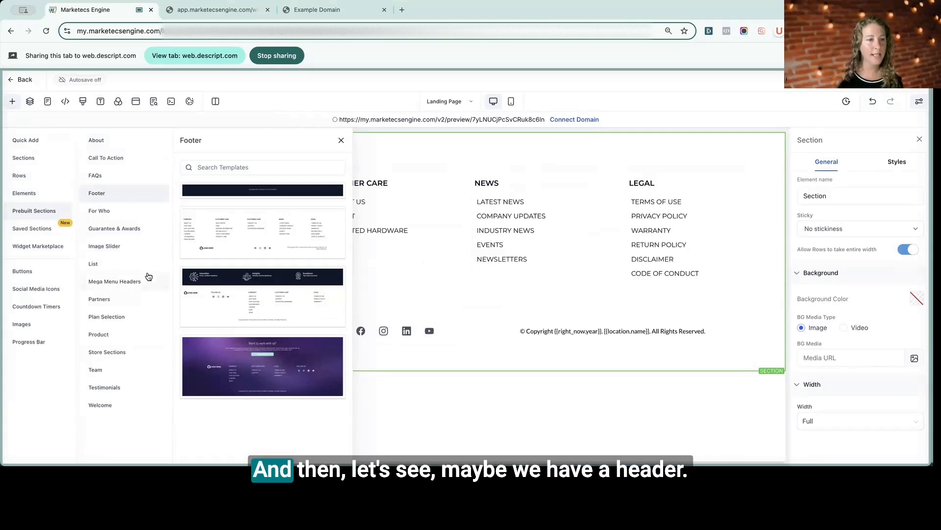
Try the yellow prebuilt mega menu header above the footer and delete it from the page.
left_click(111, 285)
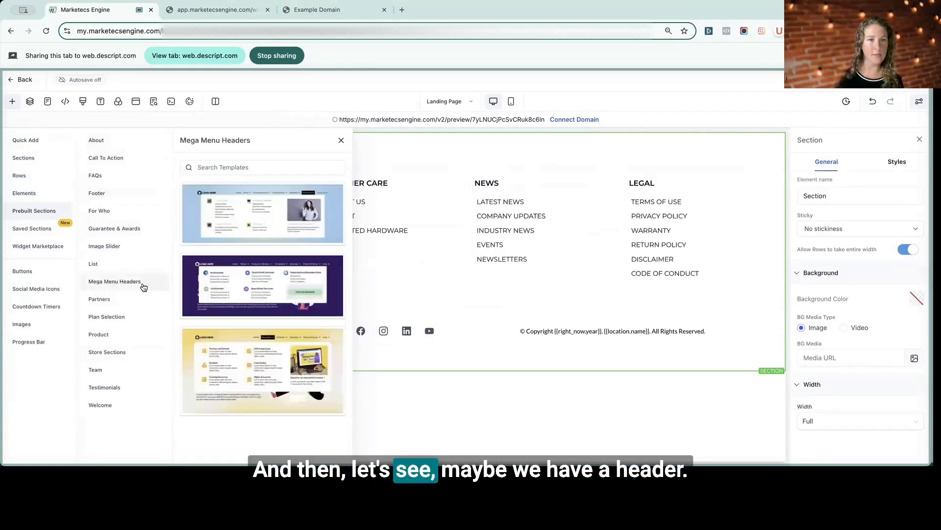
left_click_drag(236, 360, 479, 121)
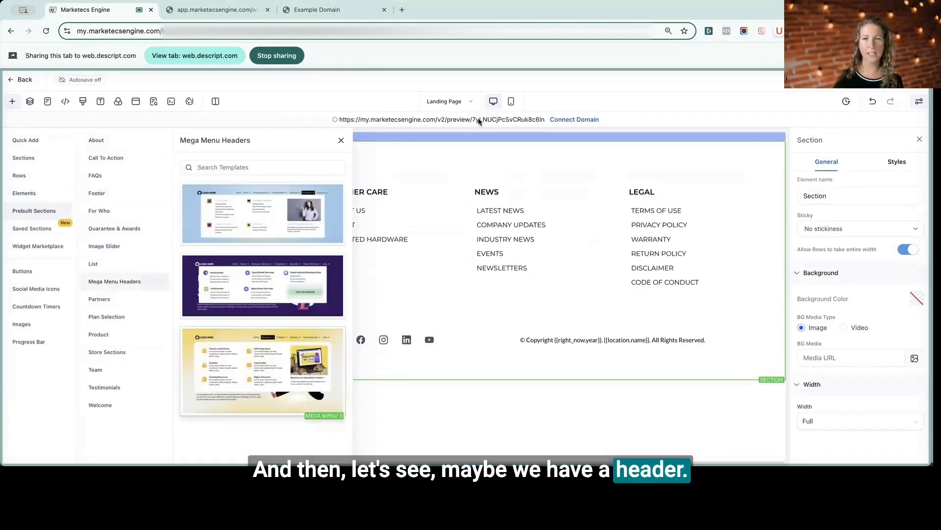
left_click_drag(434, 201, 435, 201)
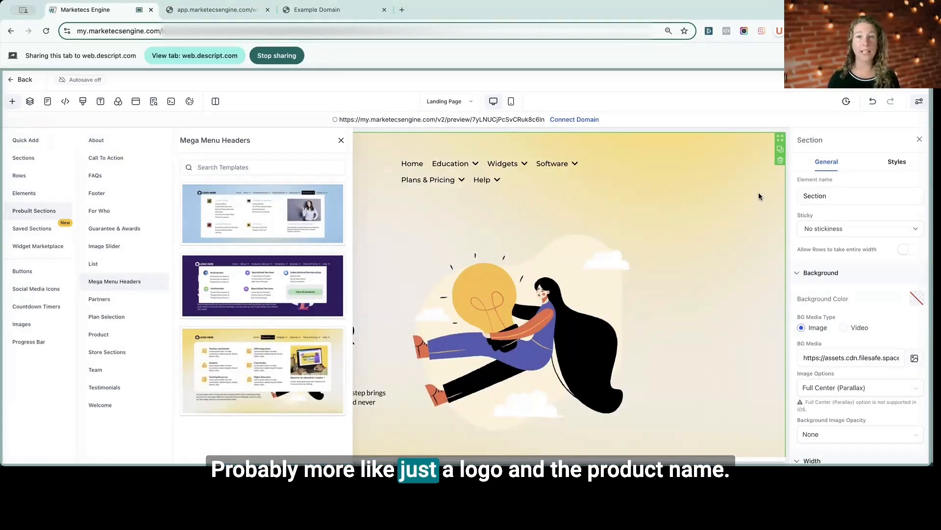
left_click(781, 164)
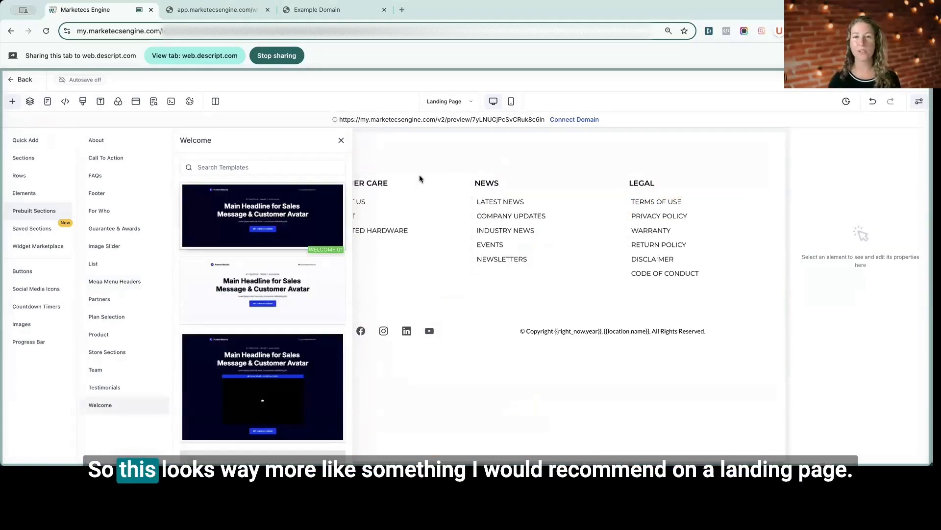
Place the dark prebuilt Welcome section above the footer and inspect its column, headline and paragraph properties.
left_click_drag(420, 176, 466, 152)
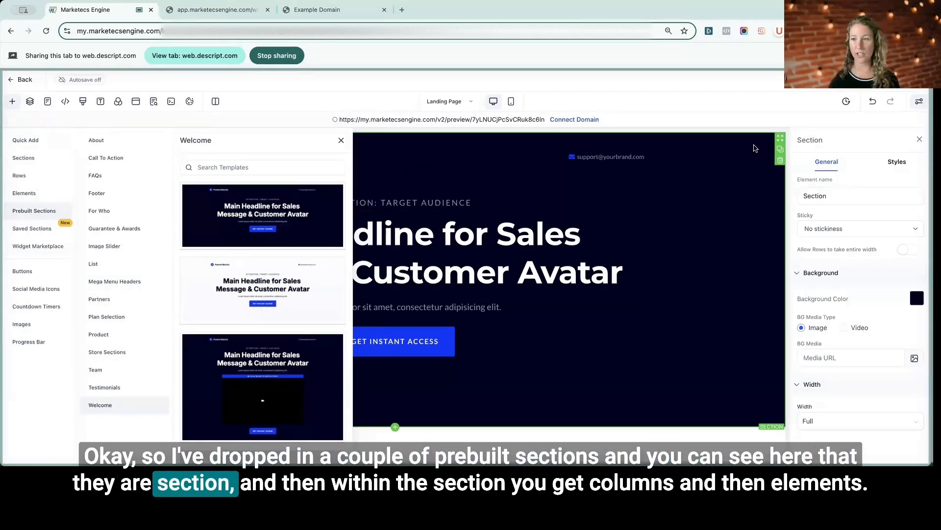
left_click(563, 148)
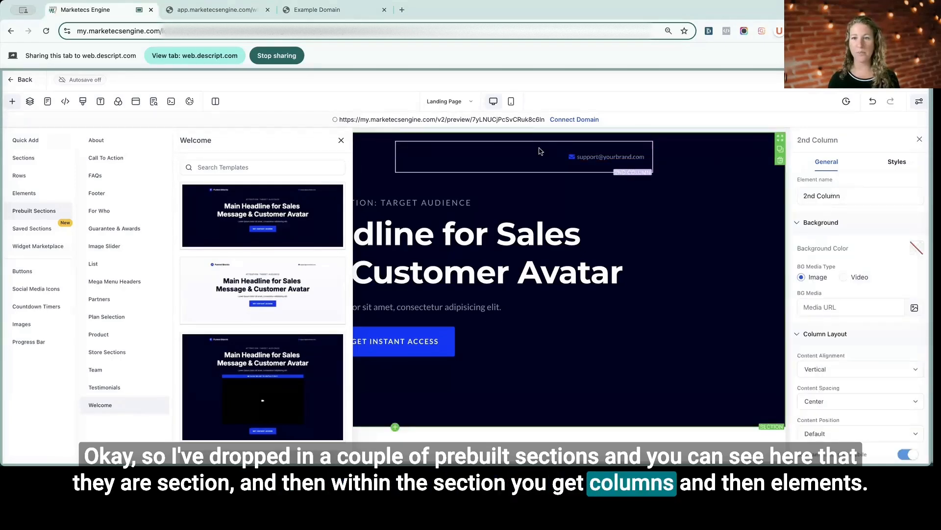
left_click(559, 278)
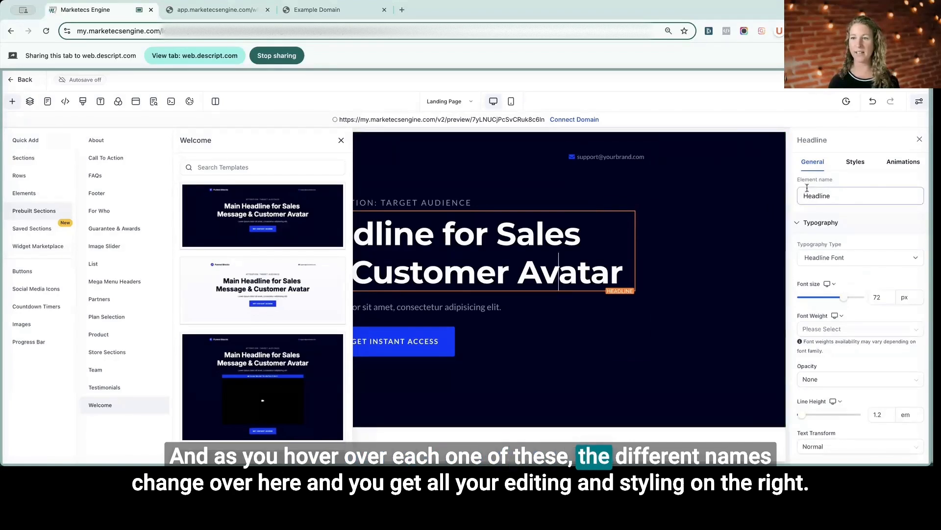
left_click(490, 310)
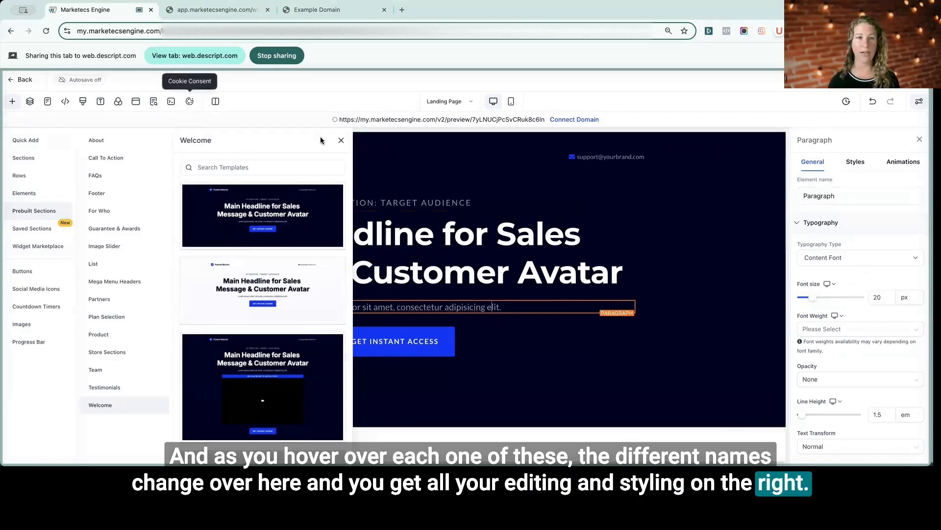
Insert an empty full-width section between the dark Welcome section and the footer.
left_click(26, 195)
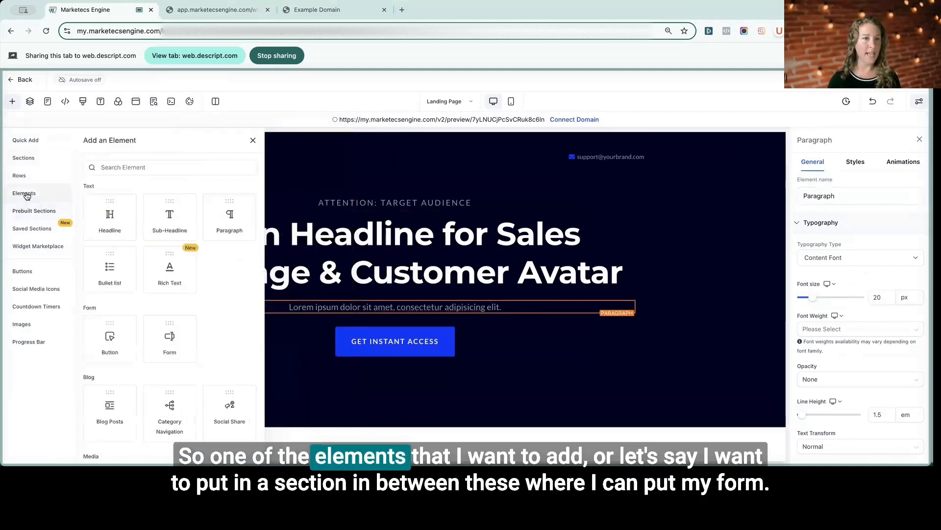
left_click(22, 158)
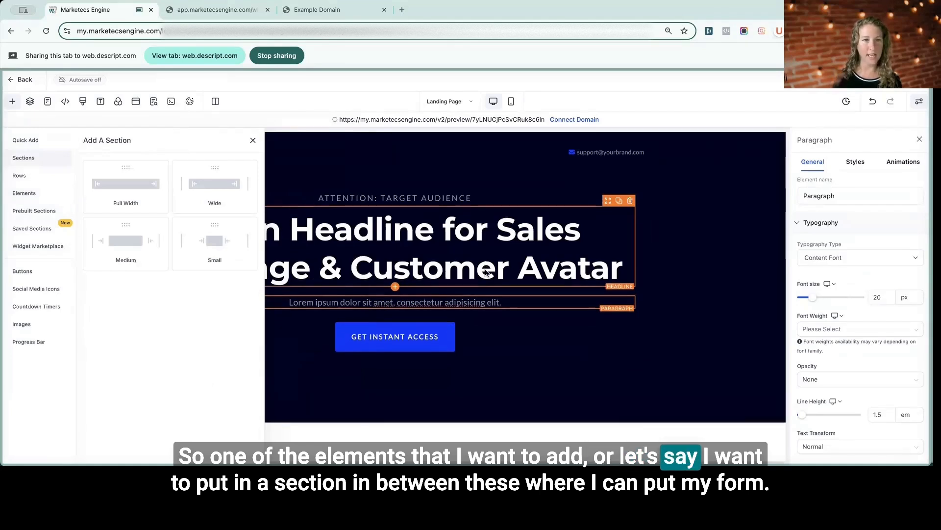
scroll(490, 273, "down", 5)
scroll(510, 273, "up", 4)
scroll(517, 274, "down", 3)
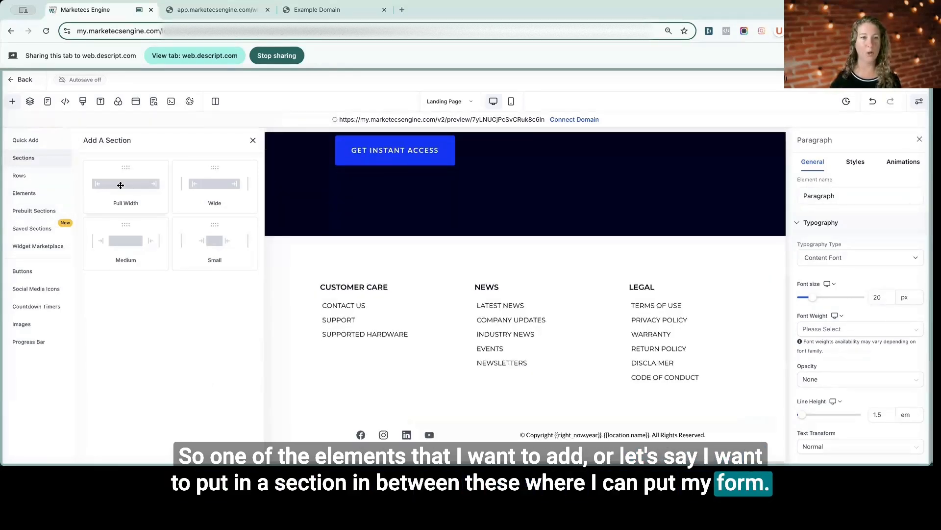
left_click_drag(346, 241, 348, 244)
Add a one-column row to the empty section and place a Form element in it using the "Lead Funnel 1" form.
left_click(396, 266)
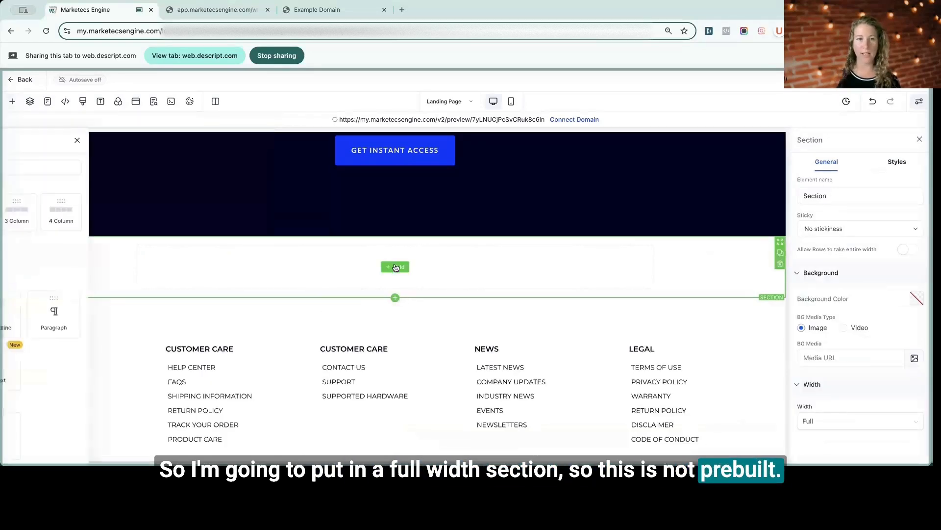
left_click_drag(105, 212, 381, 260)
scroll(196, 267, "down", 3)
left_click_drag(170, 316, 350, 285)
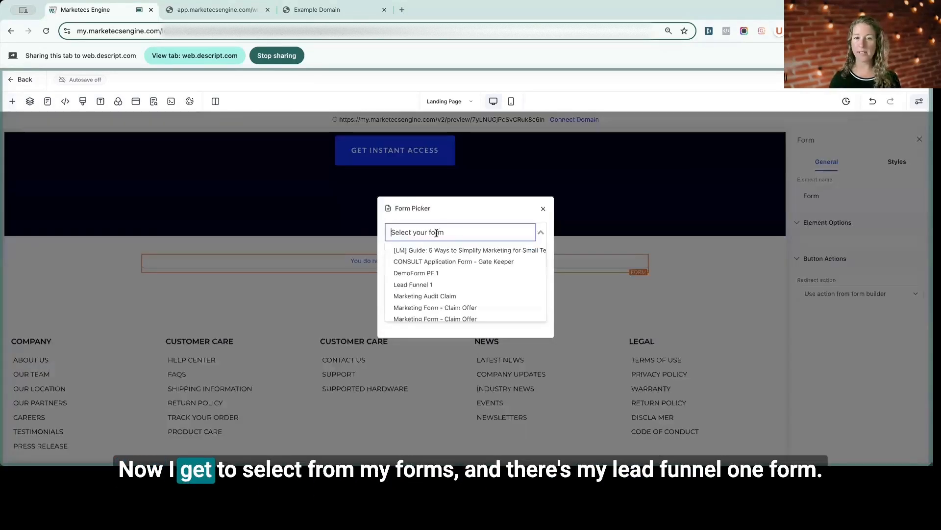
left_click(430, 287)
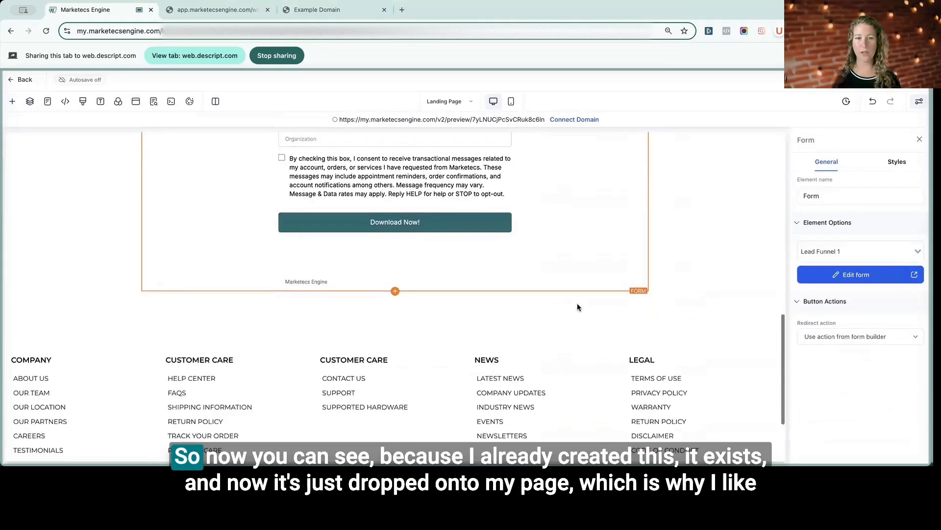
Review the landing page layout from the dark hero section through the embedded form to the footer.
scroll(577, 307, "up", 7)
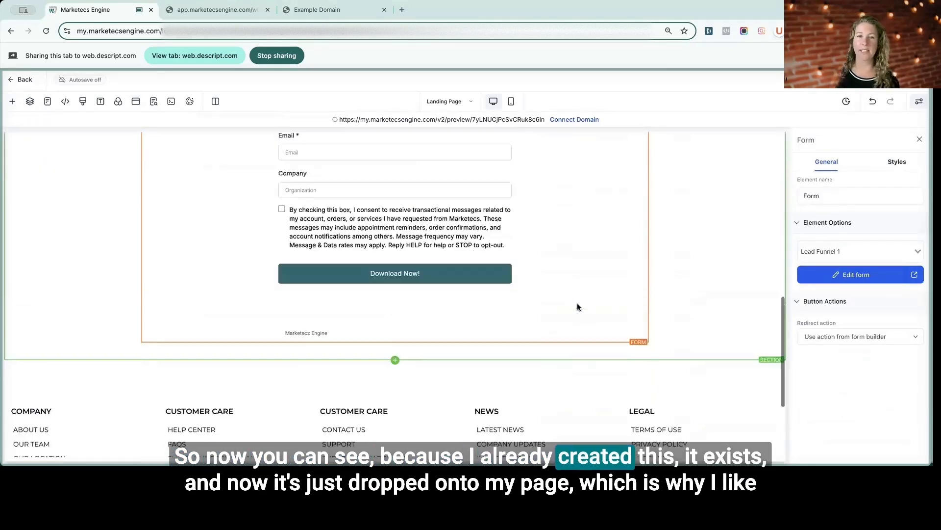
scroll(578, 307, "up", 4)
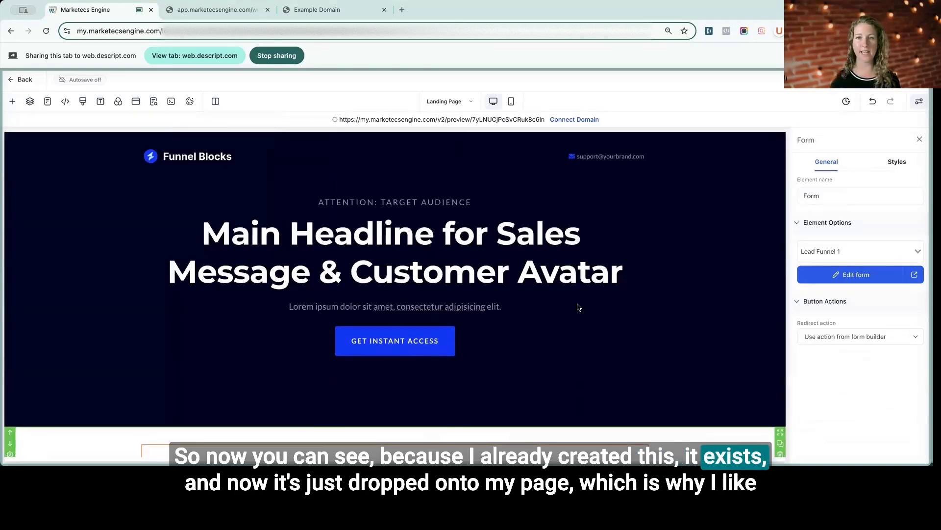
scroll(578, 306, "down", 10)
scroll(578, 307, "down", 3)
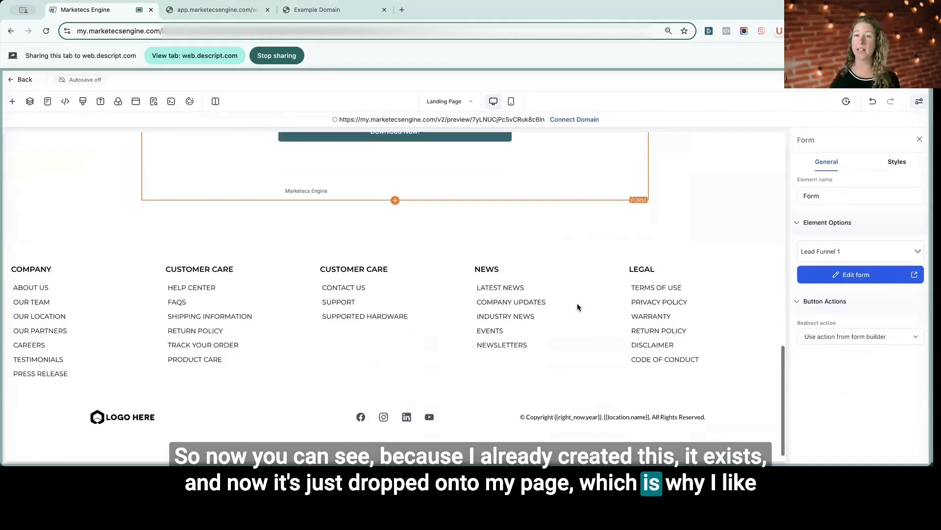
scroll(578, 307, "up", 4)
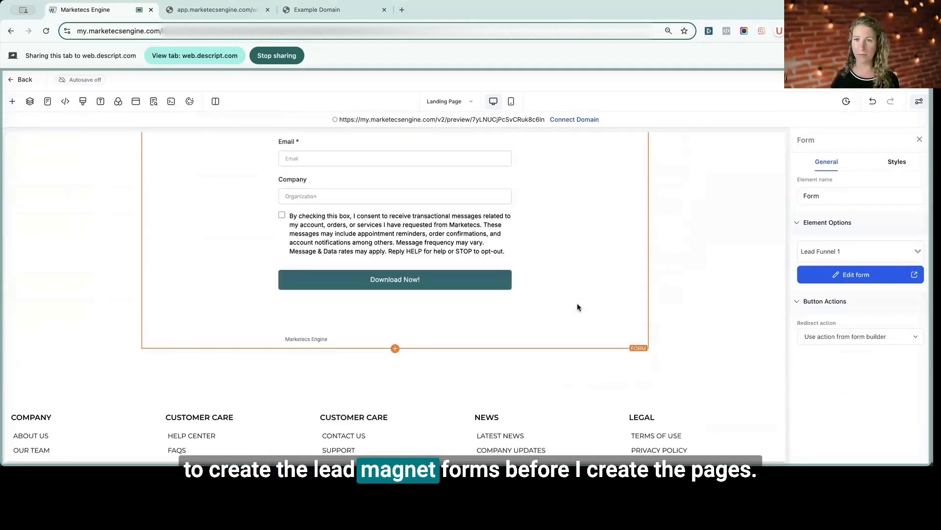
scroll(577, 307, "up", 10)
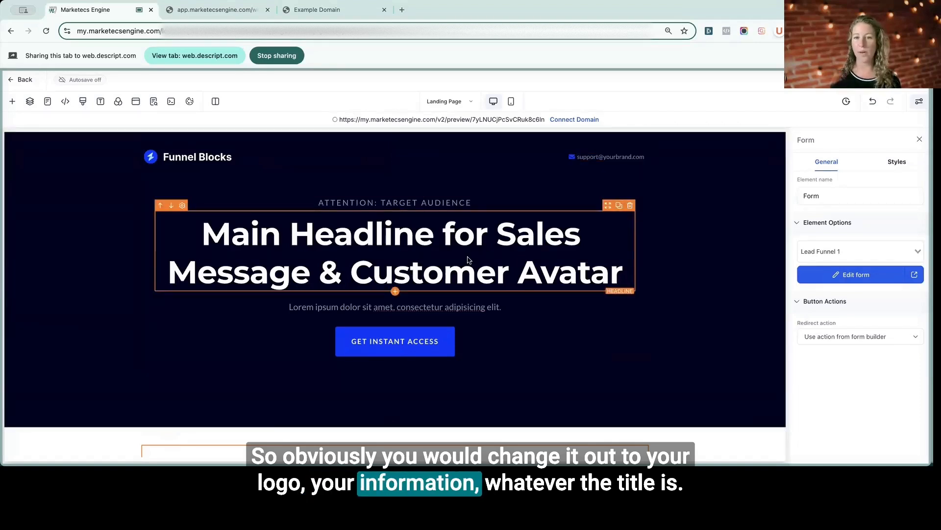
scroll(446, 260, "down", 3)
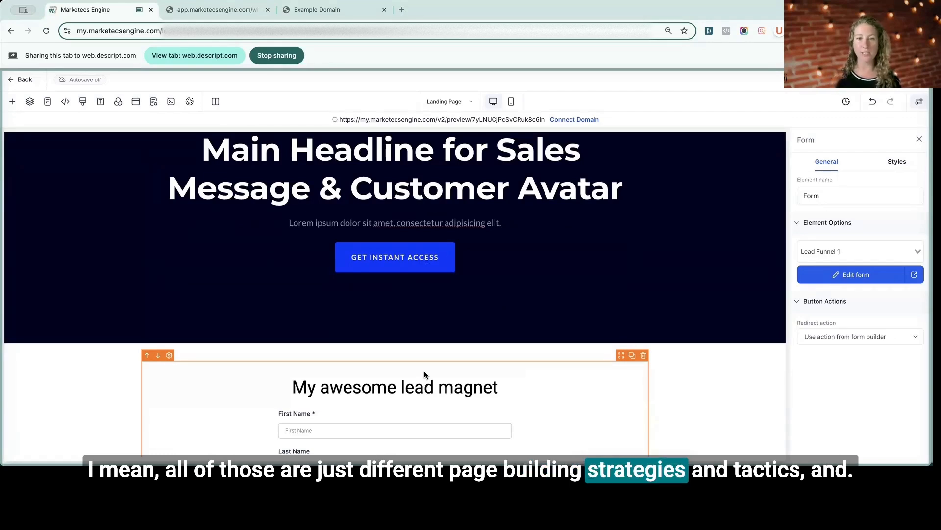
Inspect the hero button's properties and the image actions available for the header logo.
left_click(420, 260)
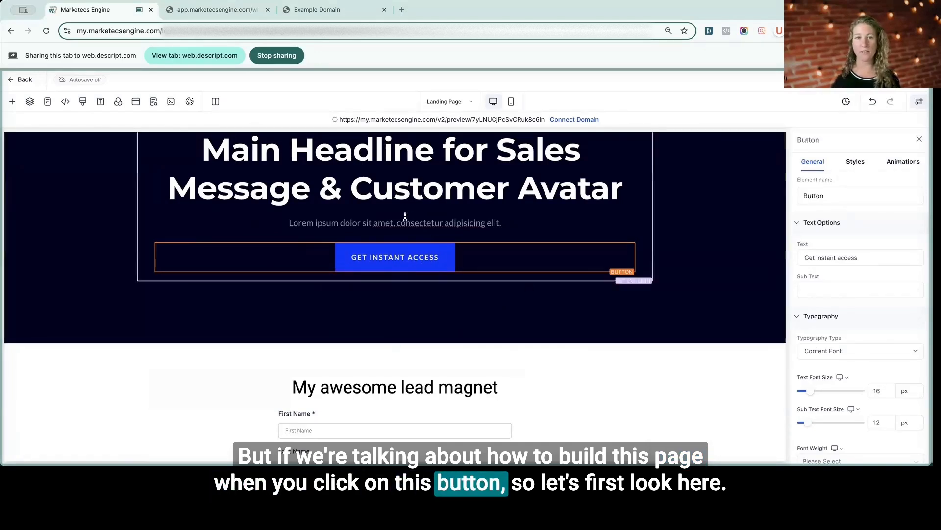
scroll(241, 186, "up", 2)
left_click(195, 159)
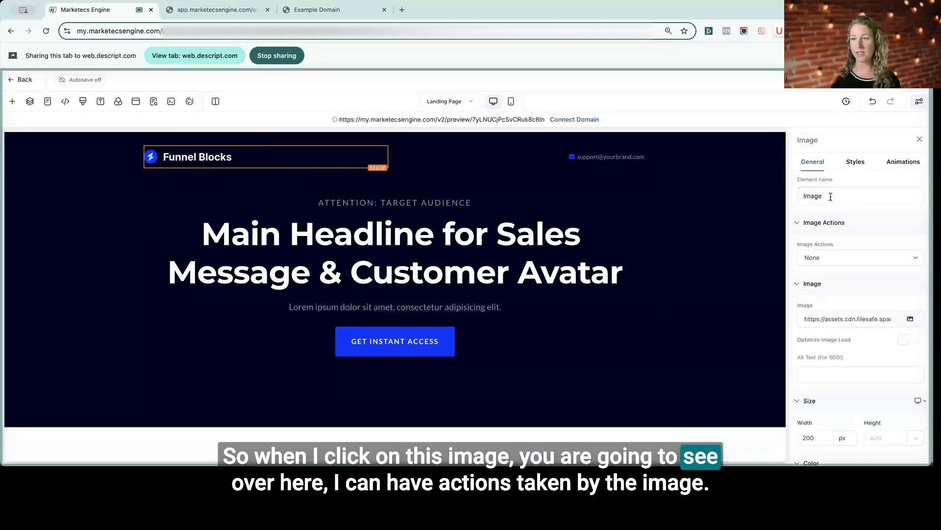
left_click(832, 258)
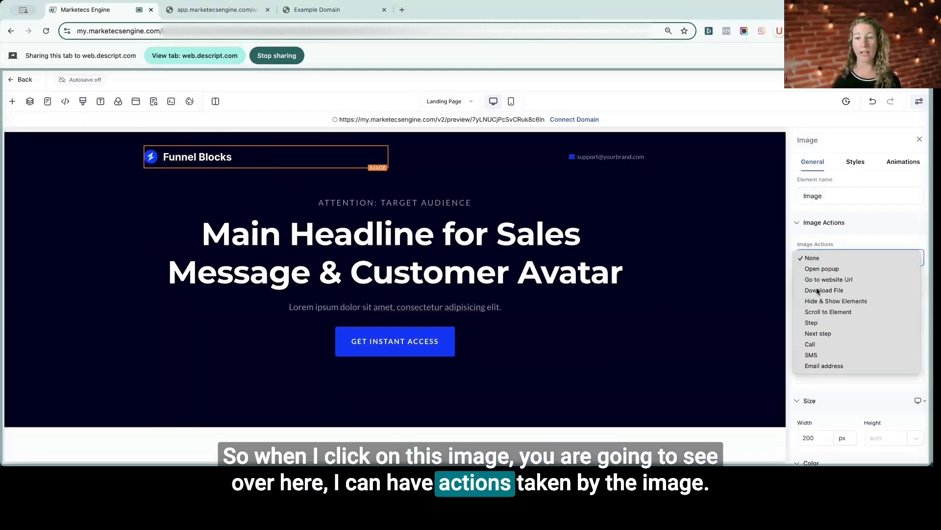
left_click(842, 239)
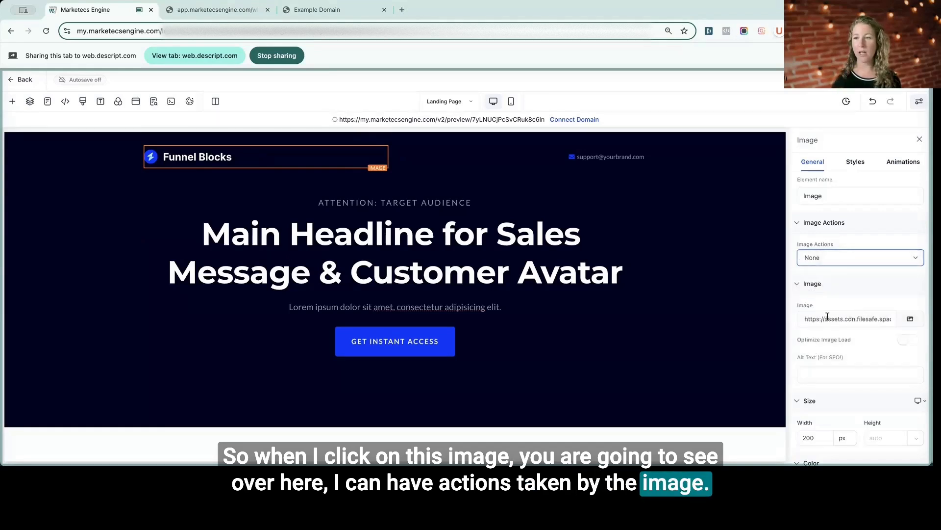
Replace the header logo with the horizontal Marketecs PNG logo from the Marketecs folder inside the Brand Boards media folder.
left_click(910, 320)
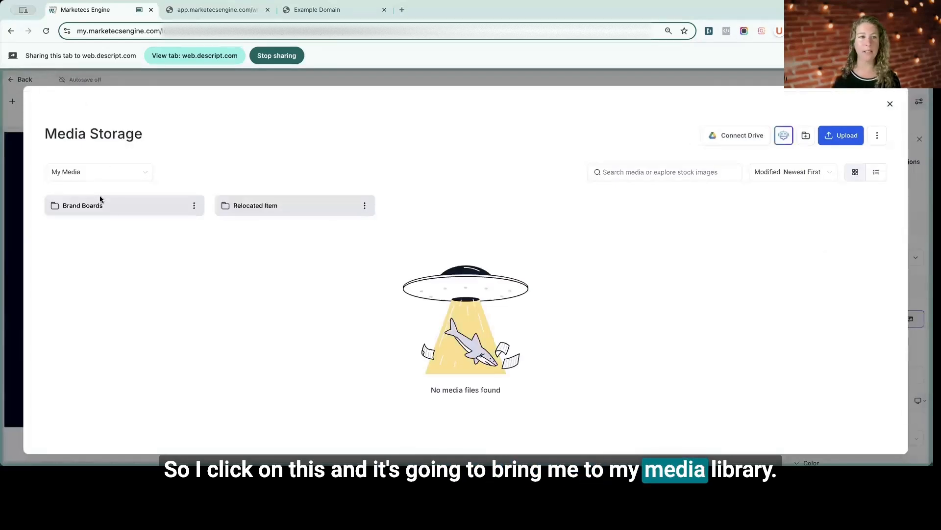
left_click(104, 209)
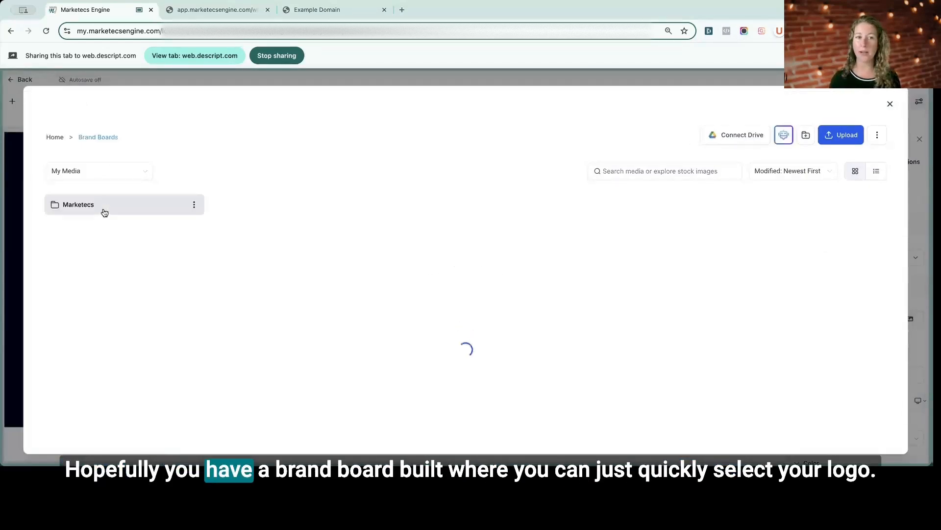
left_click(105, 210)
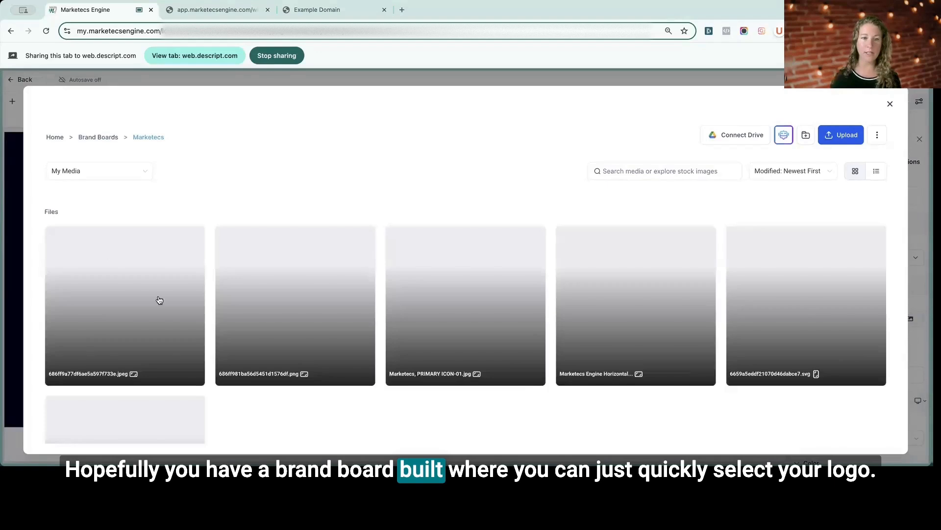
left_click(259, 325)
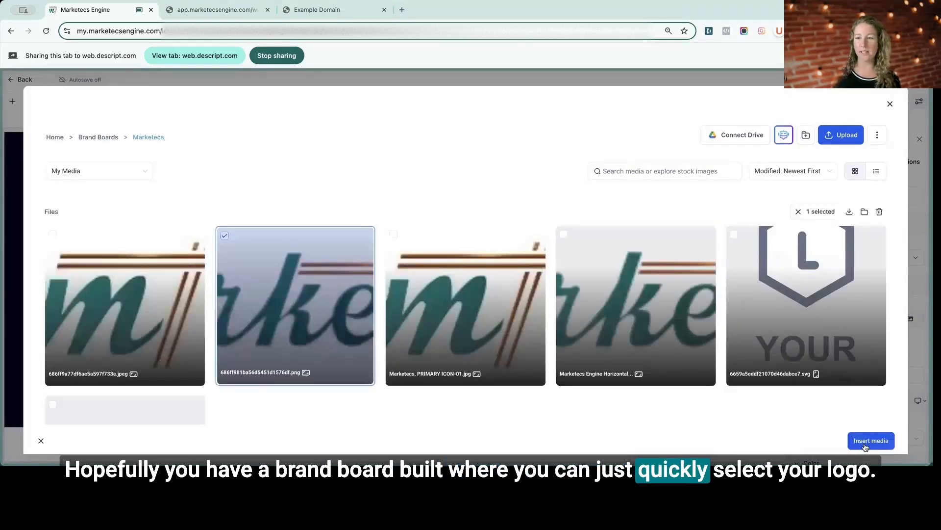
scroll(515, 353, "down", 2)
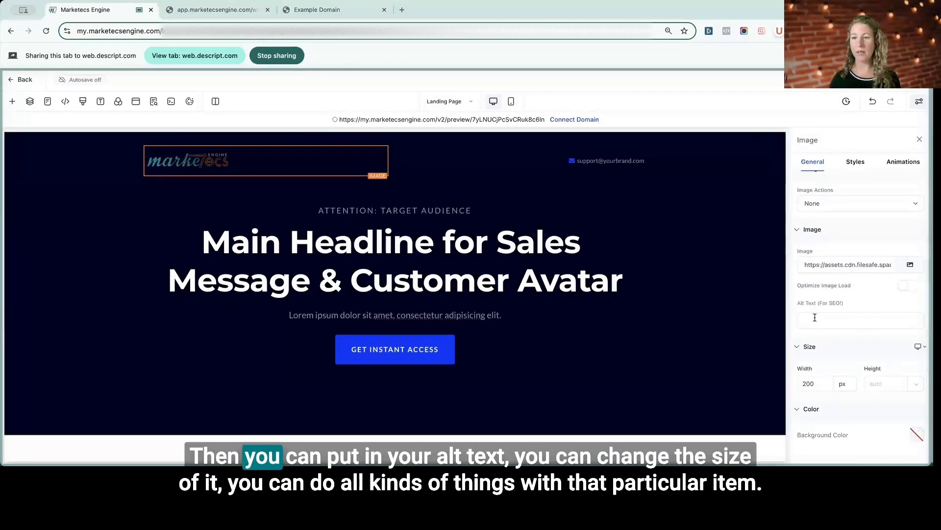
left_click(816, 321)
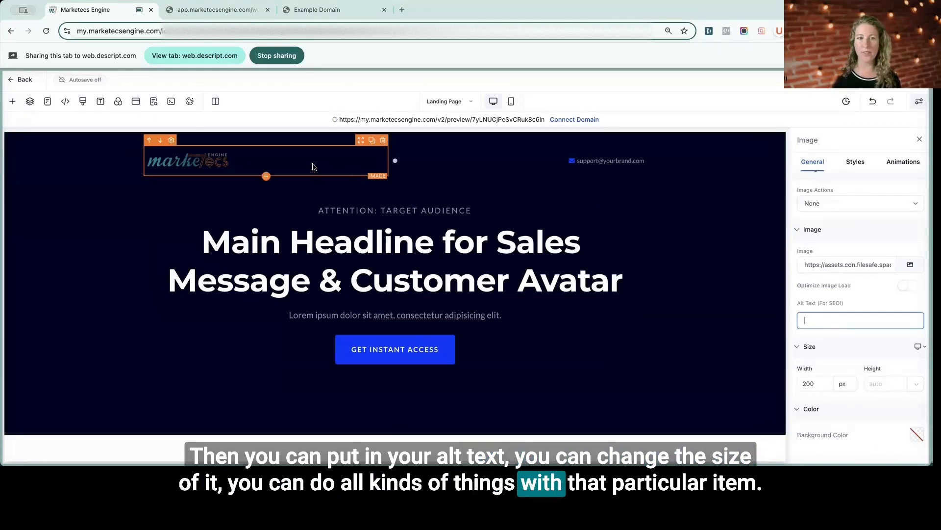
Change the part before the @ in the header's contact email paragraph to "info".
left_click(586, 161)
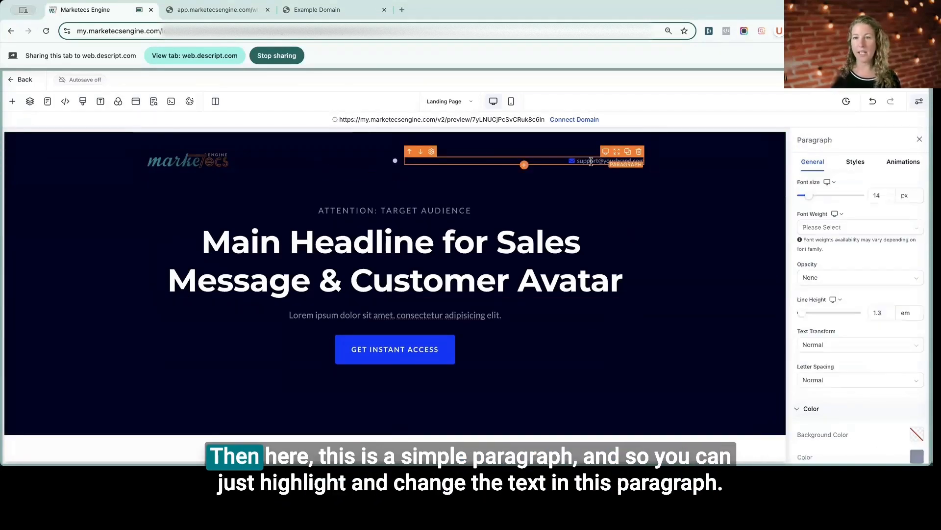
scroll(857, 288, "up", 3)
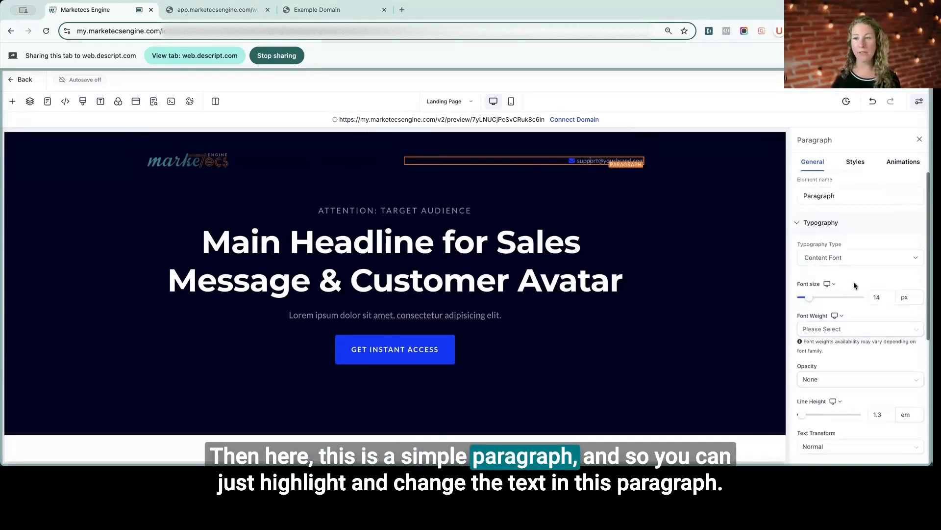
double_click(582, 160)
type("info")
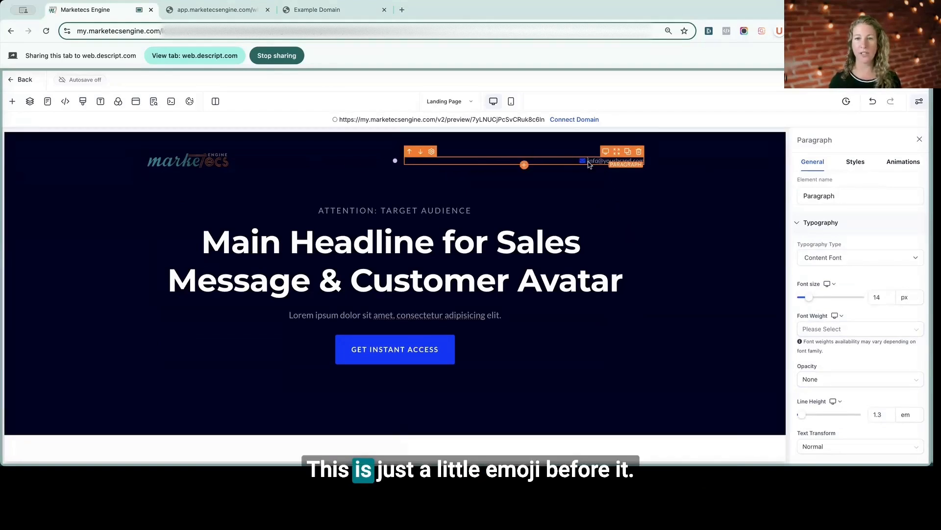
Change the header email paragraph's icon to youtube and set the icon color to white.
double_click(587, 160)
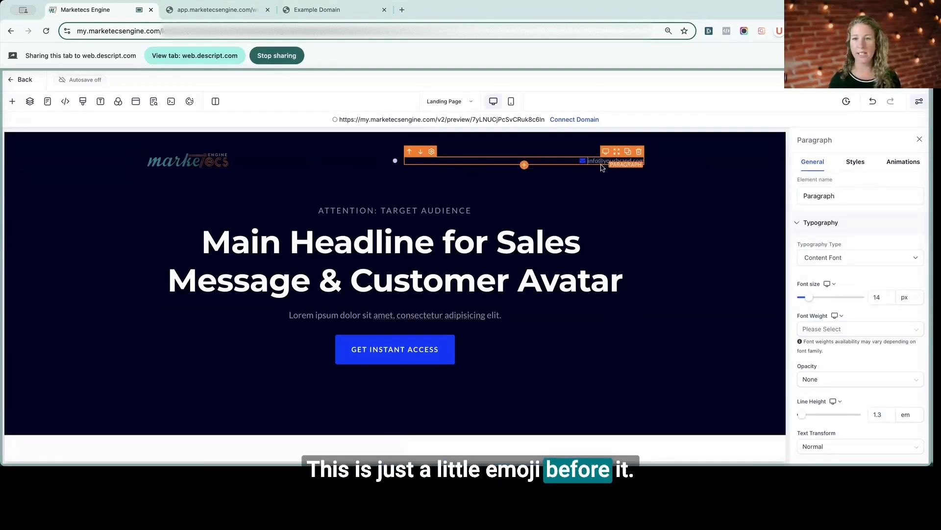
scroll(815, 402, "down", 5)
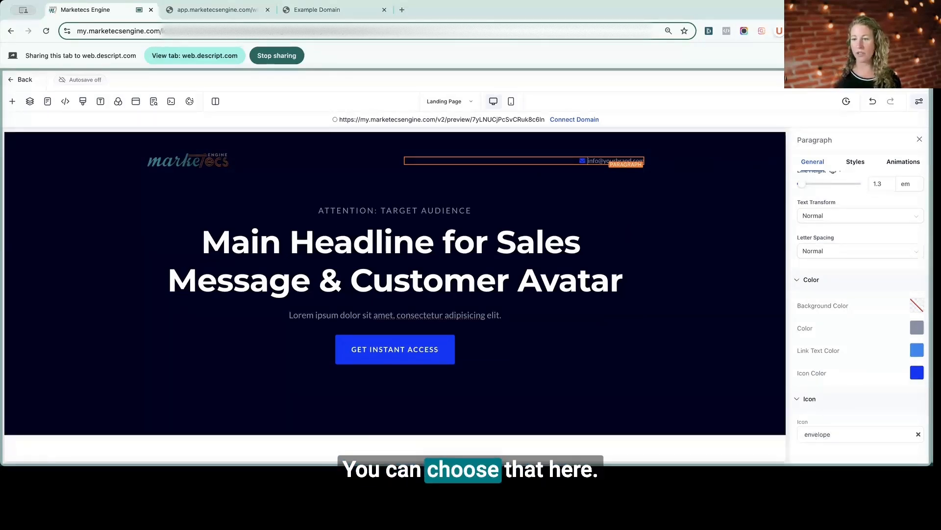
left_click(919, 435)
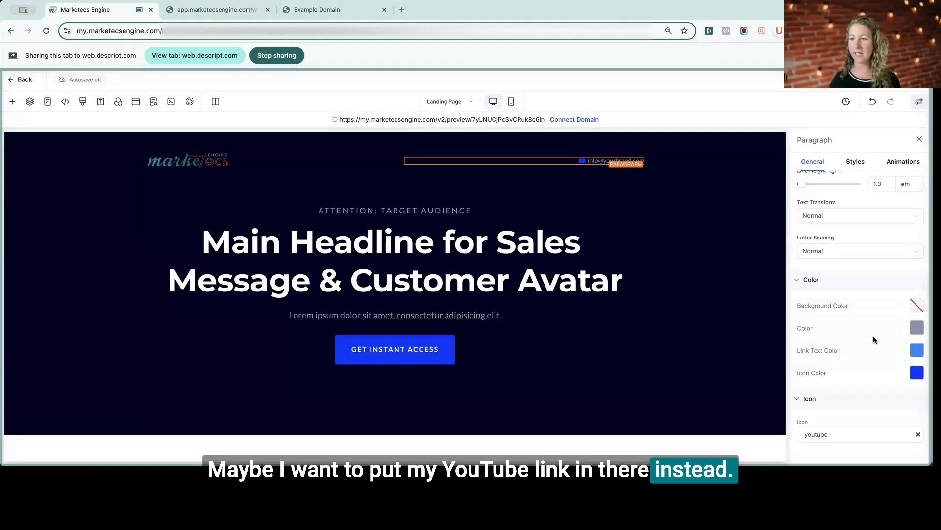
left_click(917, 376)
left_click(812, 295)
left_click(837, 379)
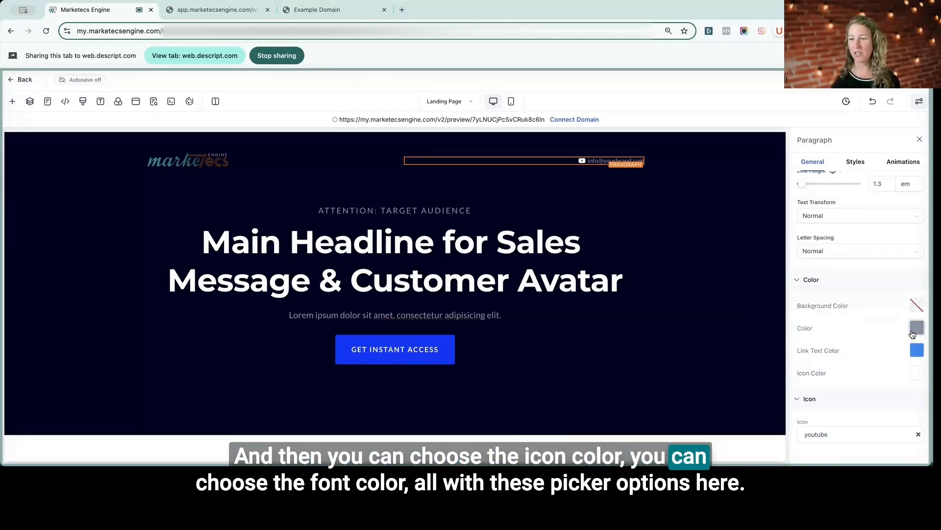
Set the header email paragraph's text color to white and look over the brand color swatches.
left_click(917, 328)
left_click(812, 251)
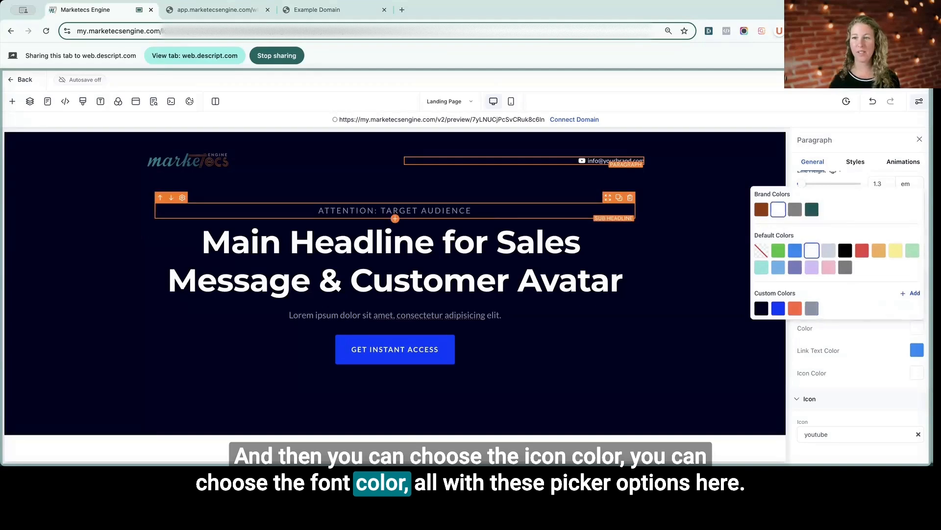
left_click(884, 333)
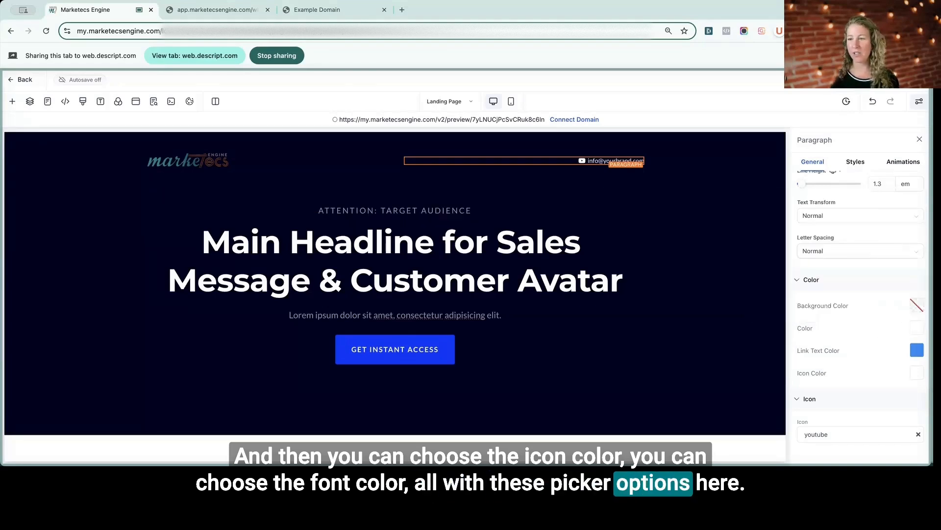
left_click(917, 327)
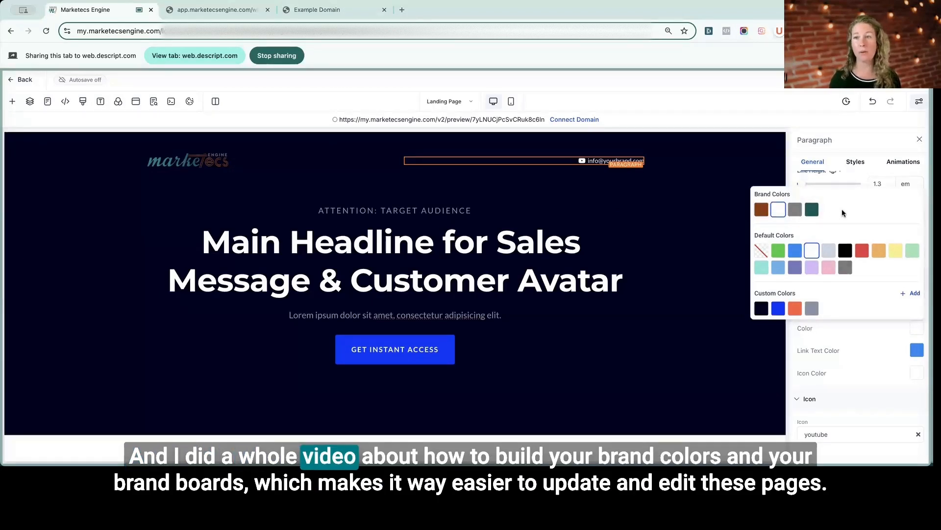
left_click(851, 336)
Replace the hero headline's text after "Main" so that it reads "Main Change this easily".
left_click(411, 282)
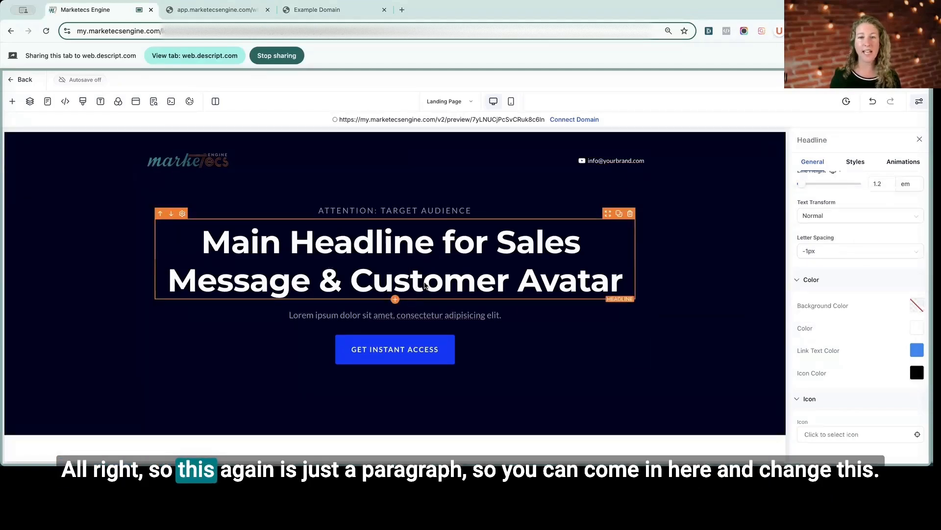
left_click_drag(282, 245, 631, 285)
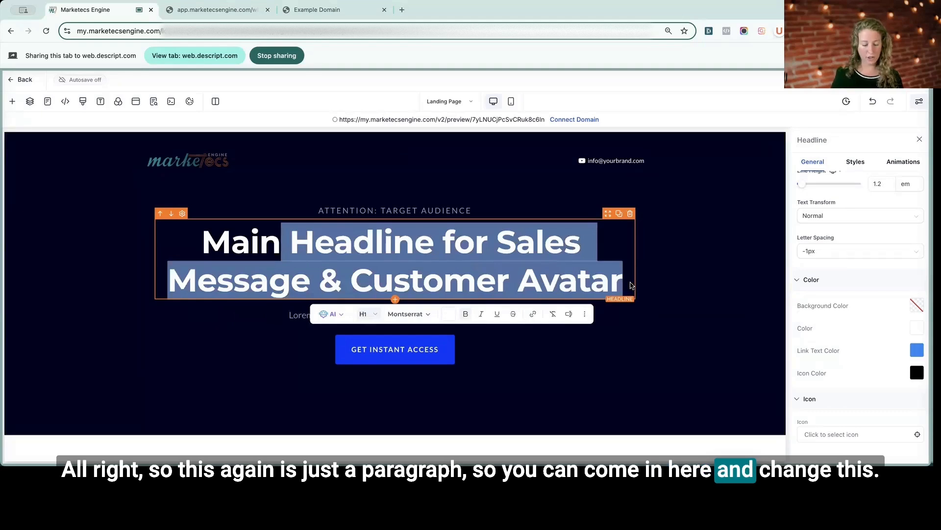
type("Chang ethis e")
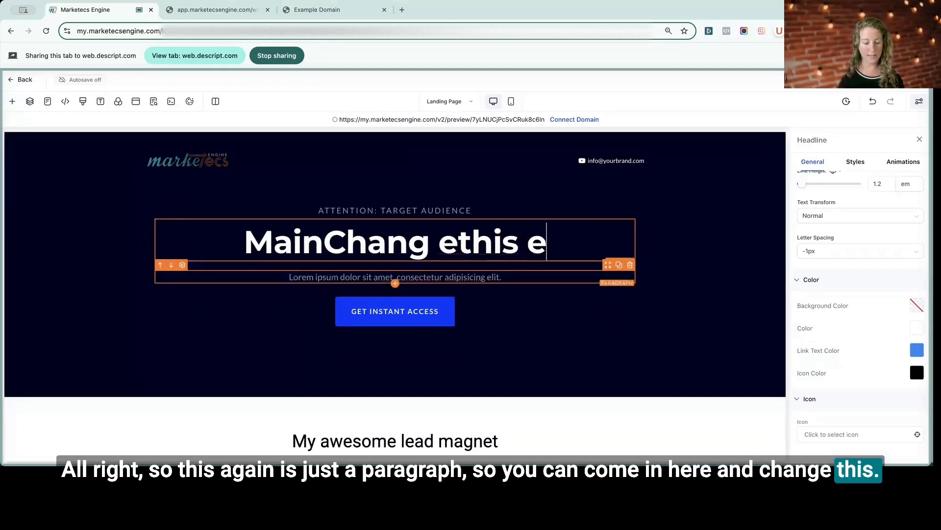
type("asily")
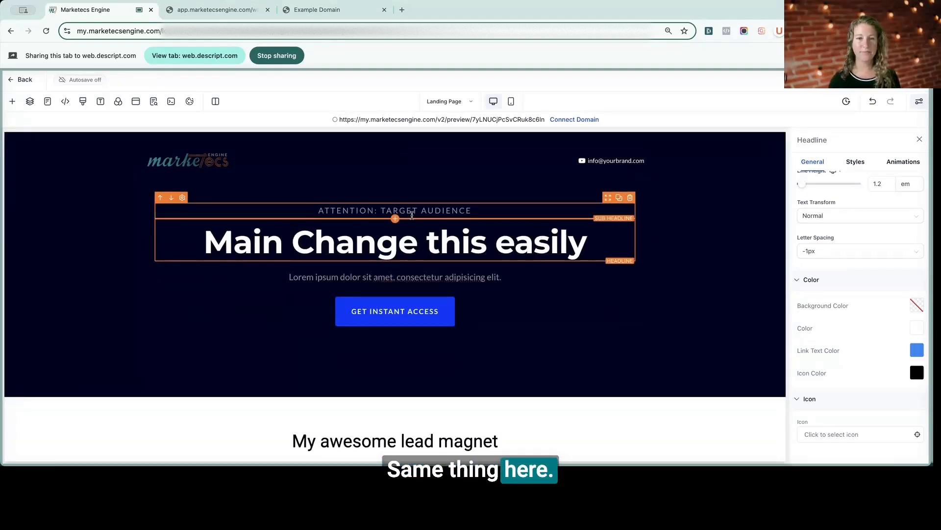
Make "consectetur" bold and "adipisicing" italic in the paragraph below the hero headline.
double_click(415, 277)
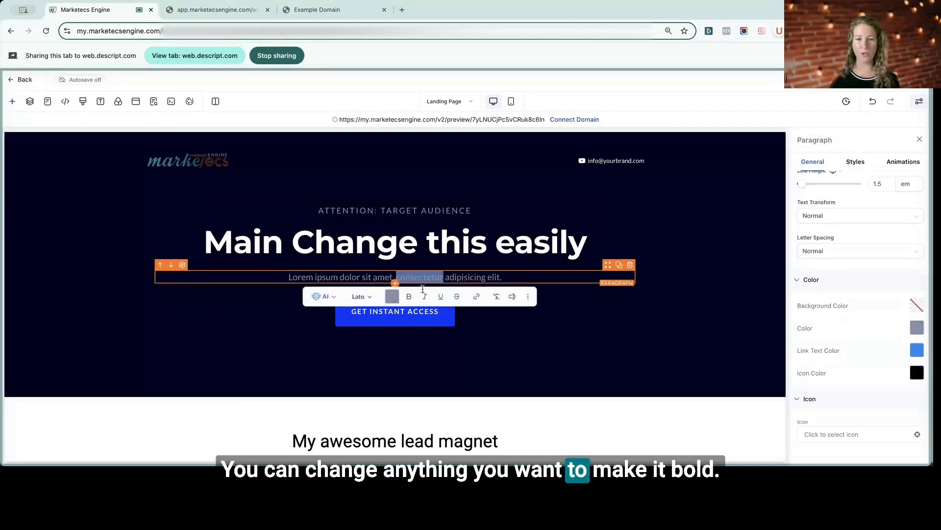
left_click(464, 275)
double_click(464, 275)
left_click(471, 296)
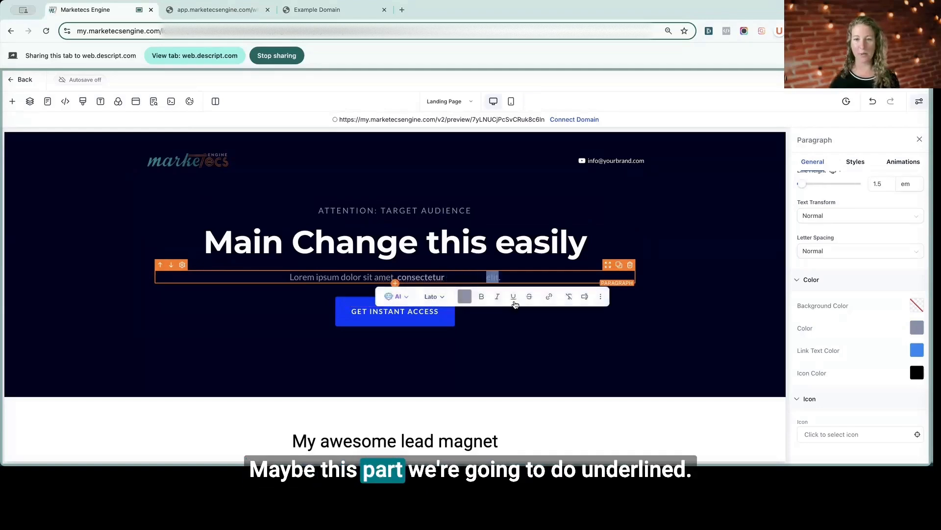
Underline "elit" in the hero paragraph and give it and the italic "adipisicing" light text colors.
left_click(461, 278)
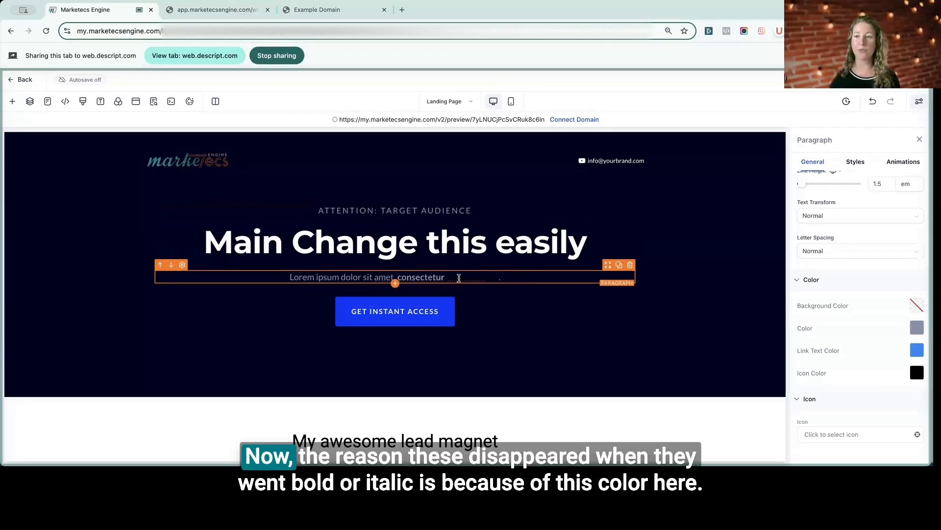
double_click(459, 278)
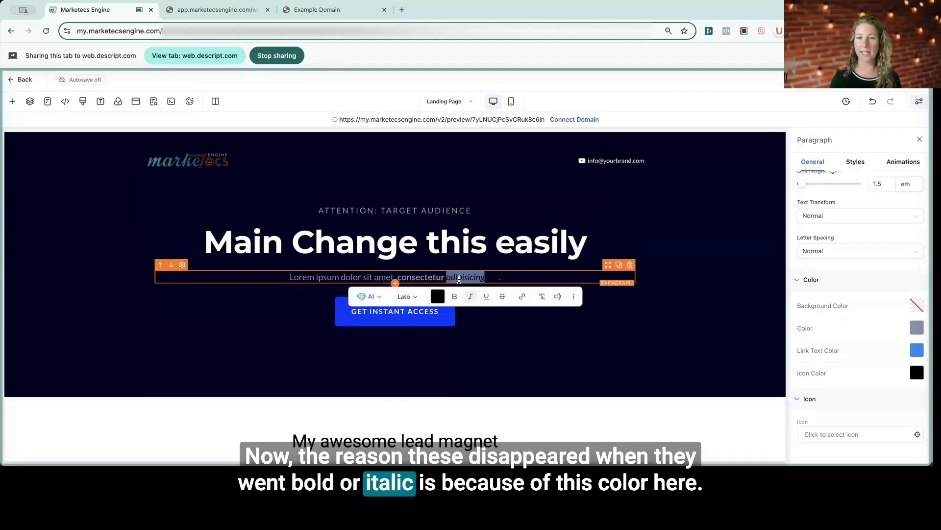
left_click(437, 297)
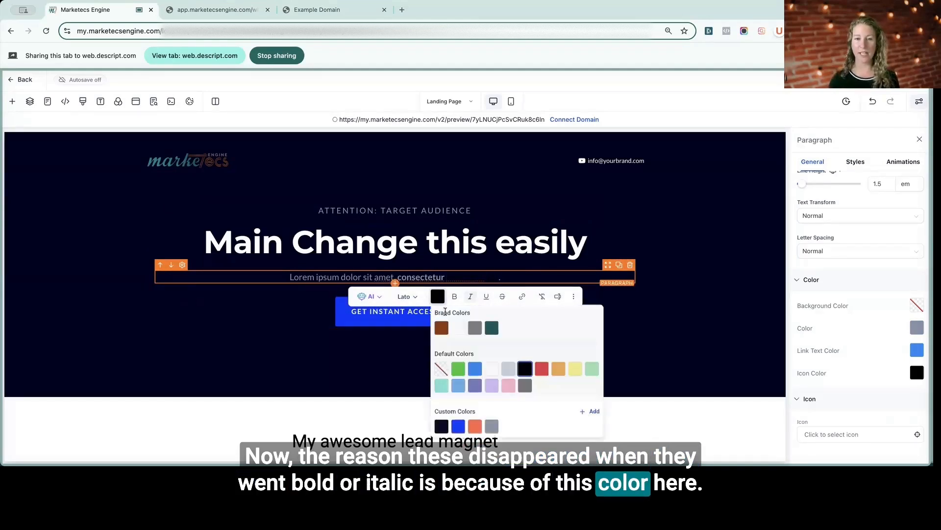
left_click(508, 365)
double_click(491, 276)
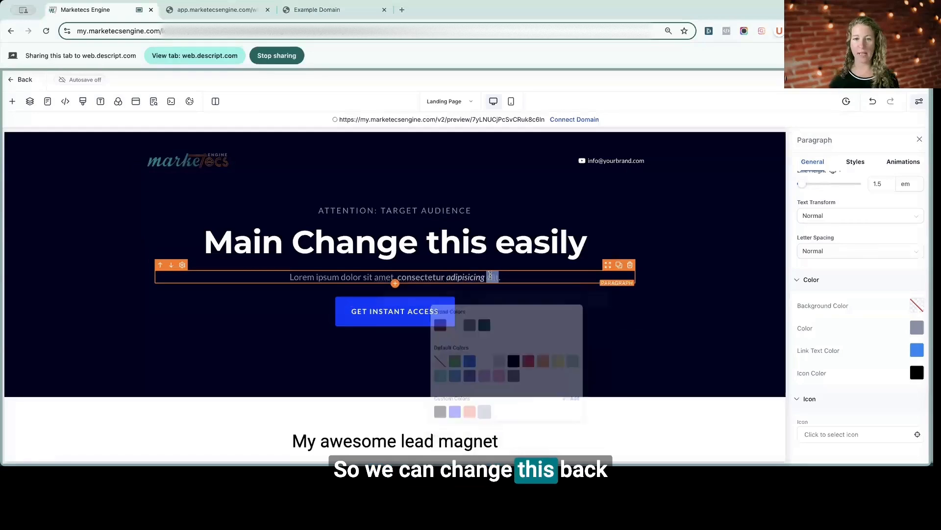
left_click(537, 273)
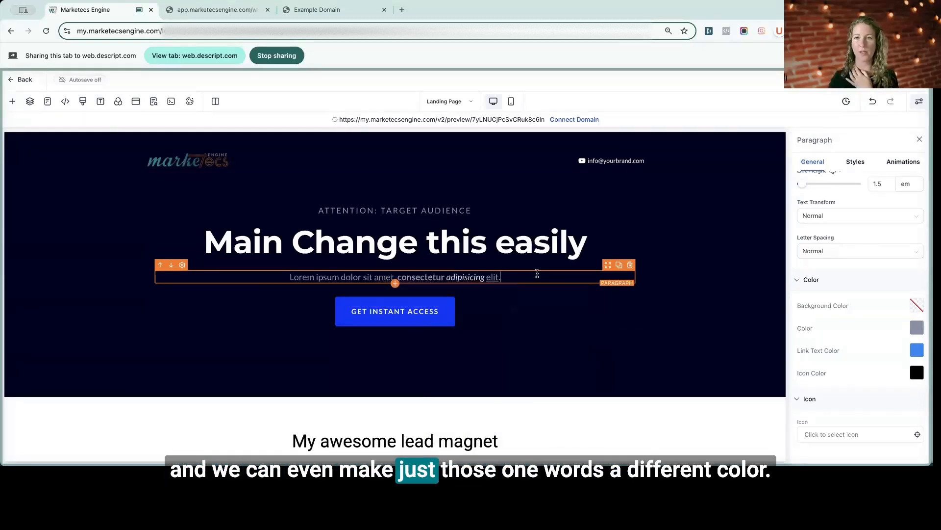
Add the sub text "subtext" beneath the hero button's "Get instant access" label.
left_click(395, 316)
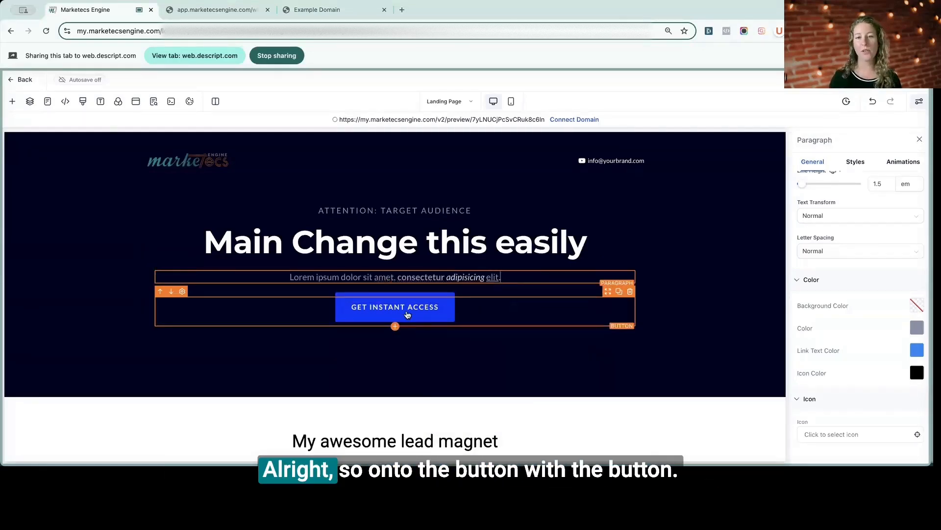
scroll(843, 223, "up", 10)
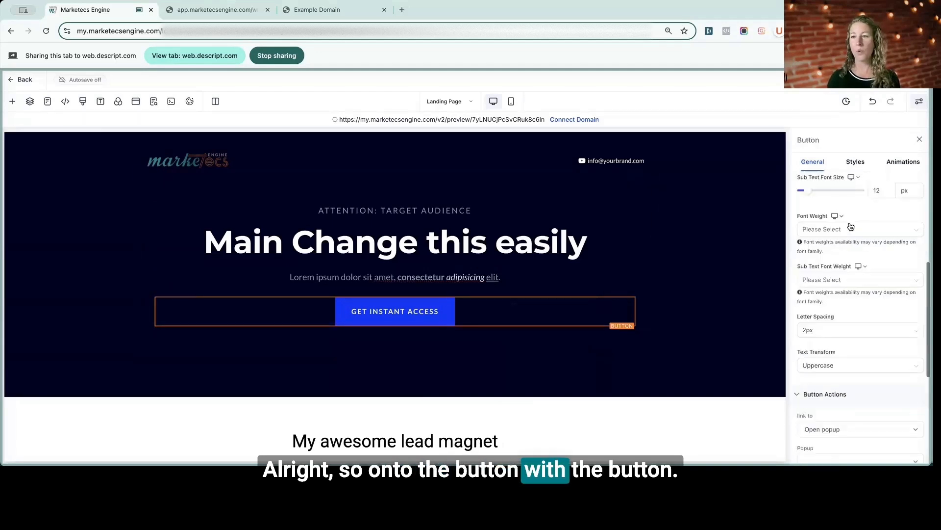
left_click(848, 194)
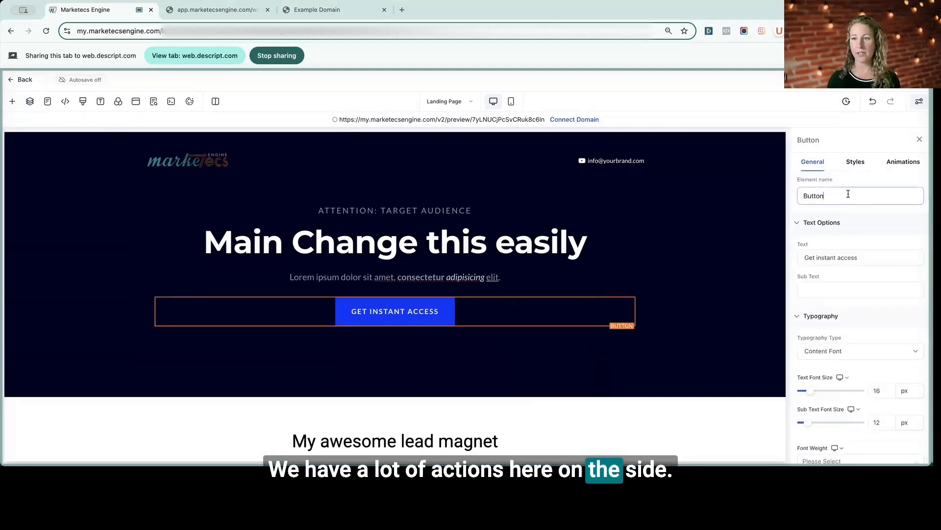
left_click_drag(809, 258, 864, 258)
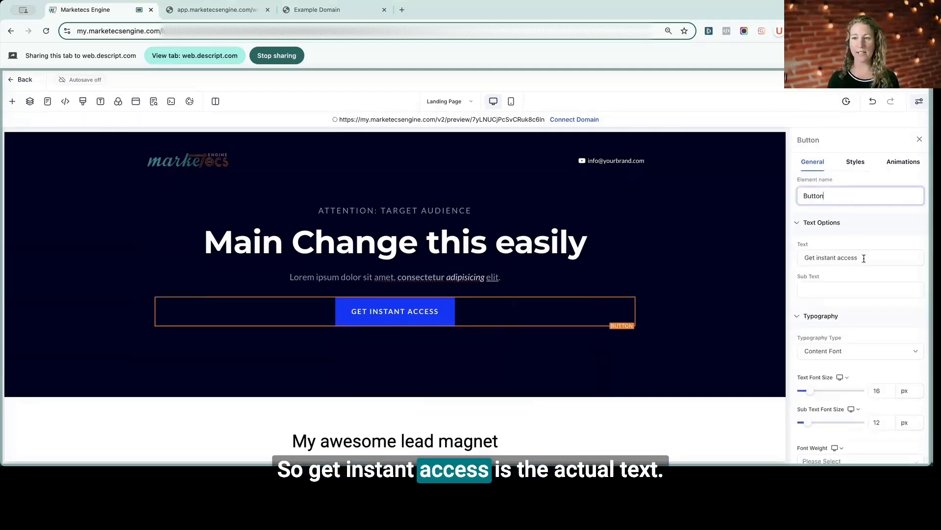
left_click(869, 286)
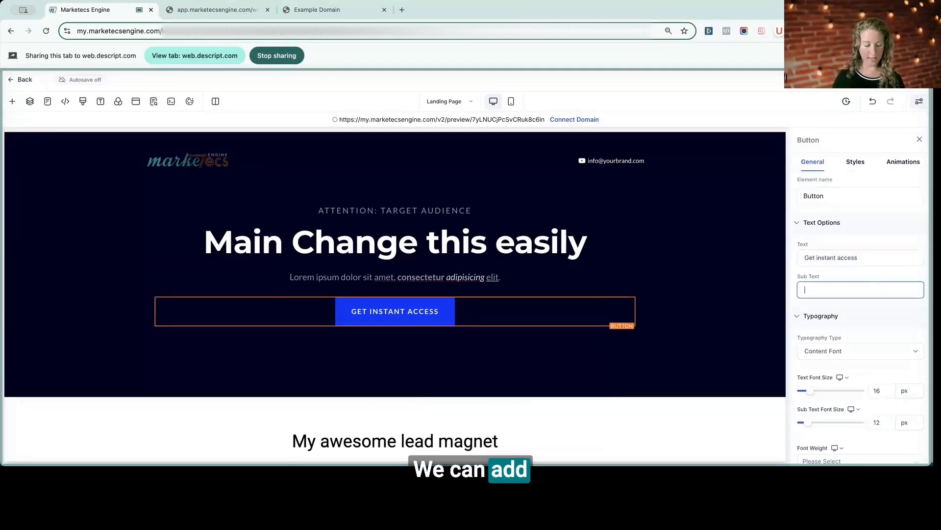
type("subtext")
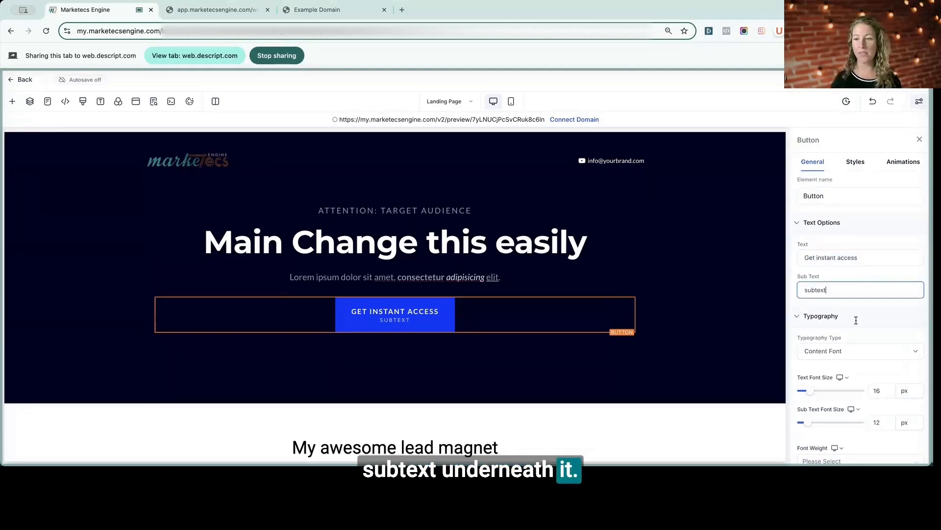
Set the hero button's sub text font size to 13 px, its font weight to 700 - Bold and sub text weight to 200 - Extra Light.
scroll(828, 304, "down", 3)
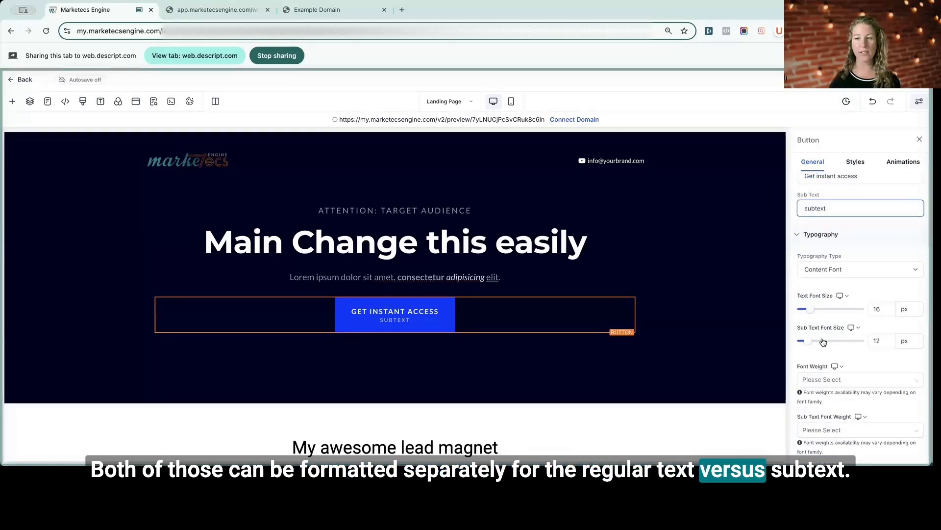
left_click_drag(830, 344, 810, 346)
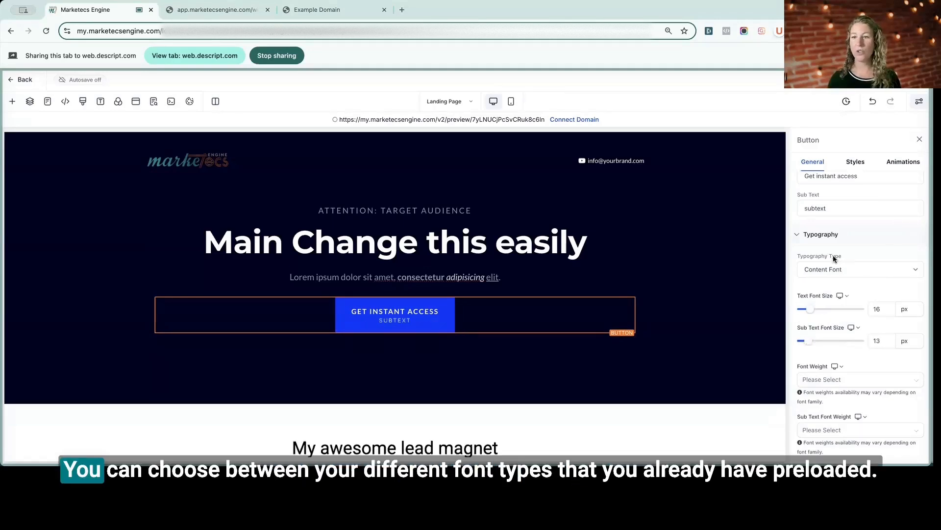
left_click(834, 269)
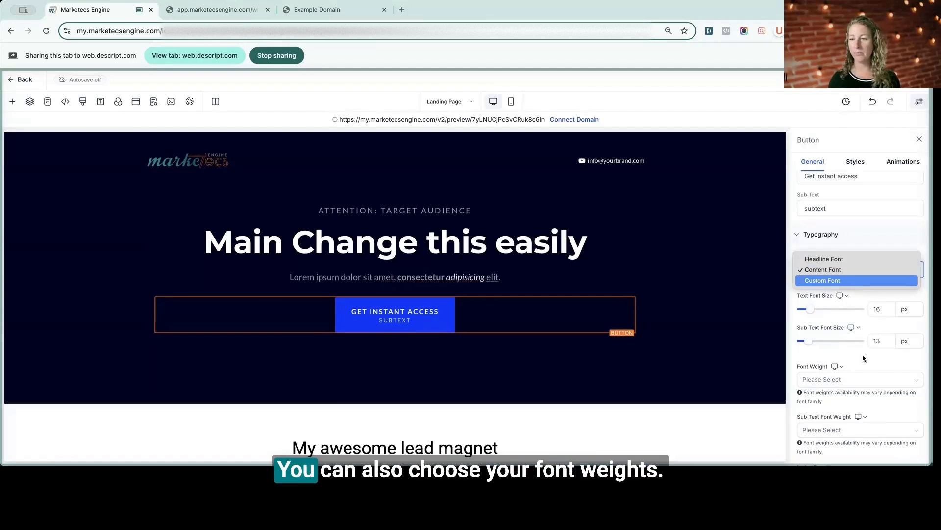
scroll(850, 299, "down", 2)
left_click(850, 297)
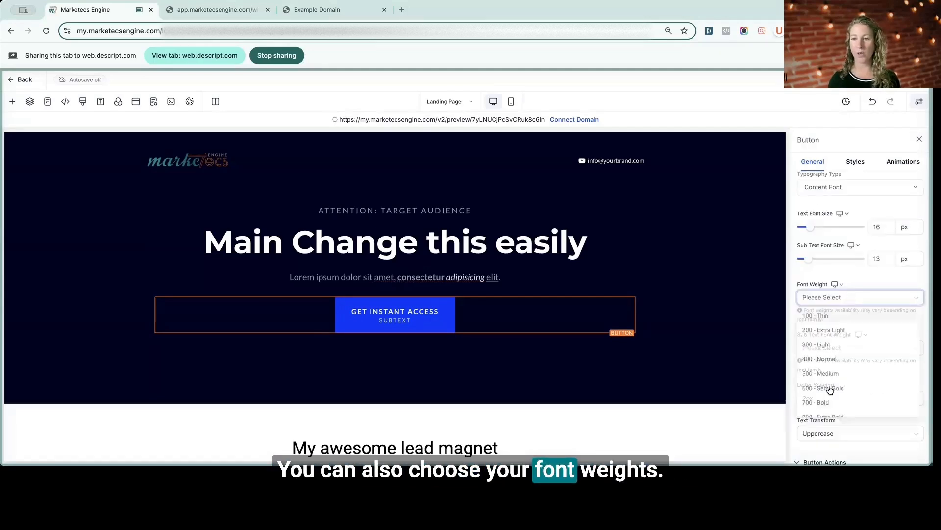
left_click(827, 406)
scroll(841, 304, "down", 2)
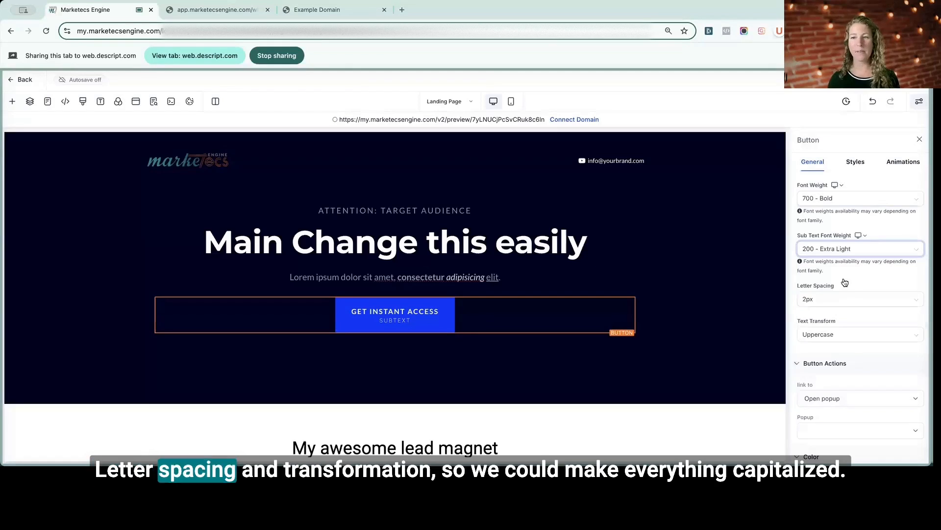
Try the Capitalize and Normal text transforms on the hero button, ending with Lowercase.
scroll(843, 299, "down", 1)
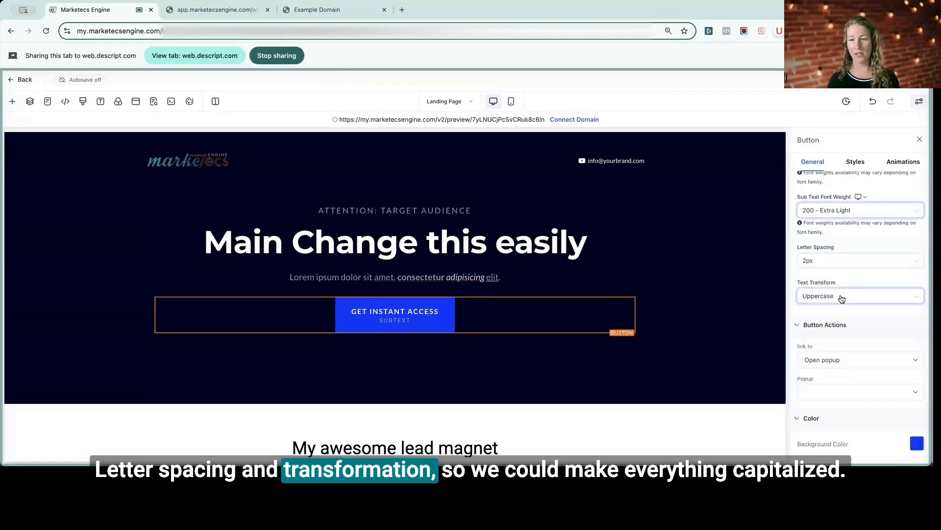
left_click(851, 295)
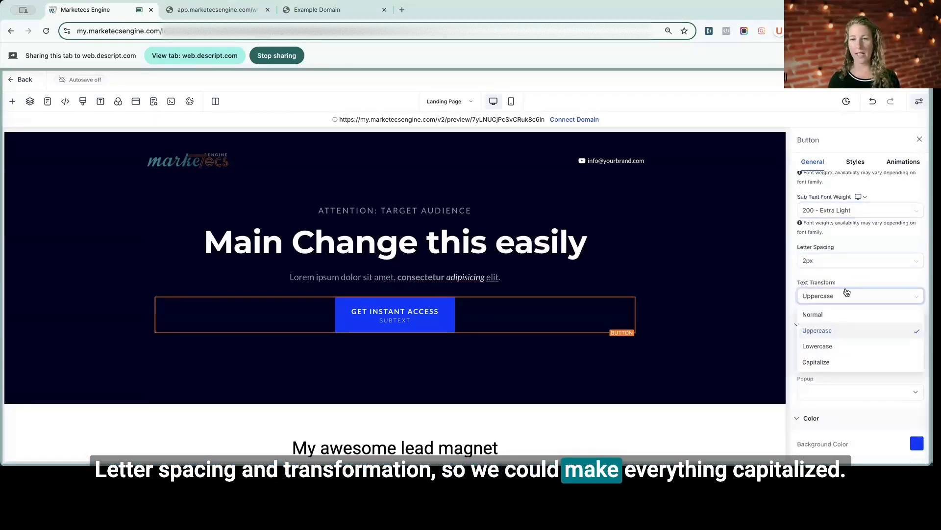
left_click(843, 313)
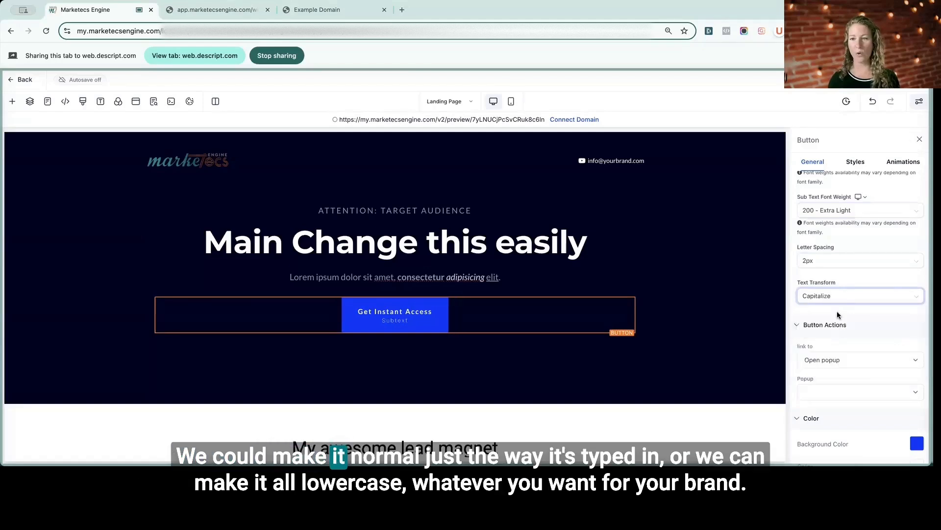
left_click(843, 298)
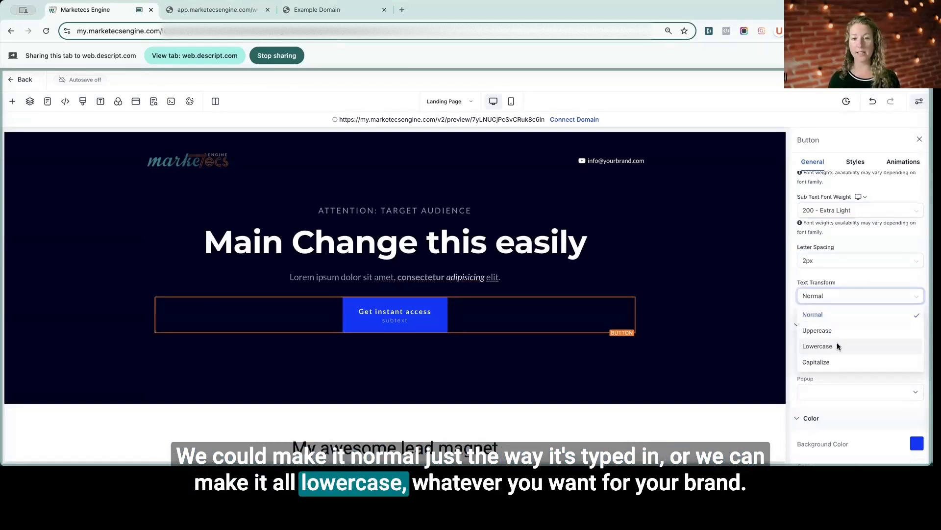
left_click(839, 346)
Look over the link types available for the hero button's action.
scroll(861, 310, "down", 4)
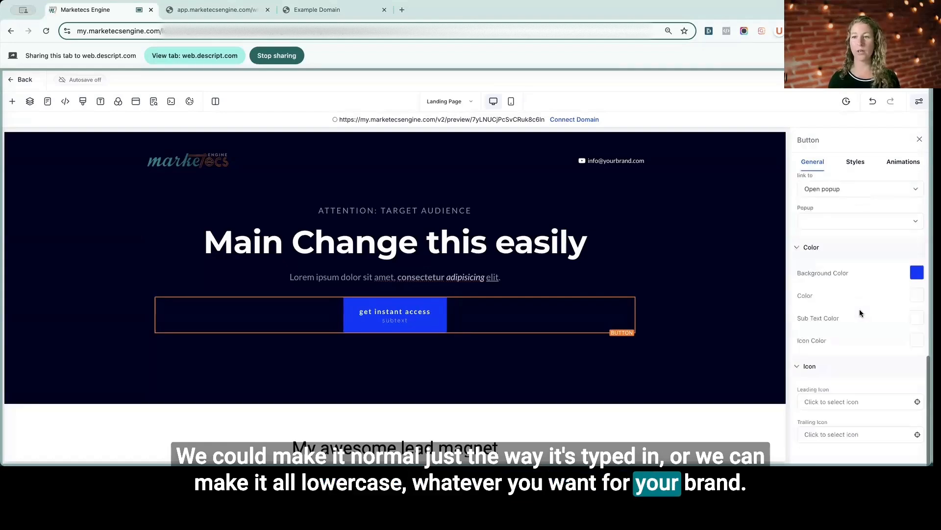
scroll(861, 313, "up", 3)
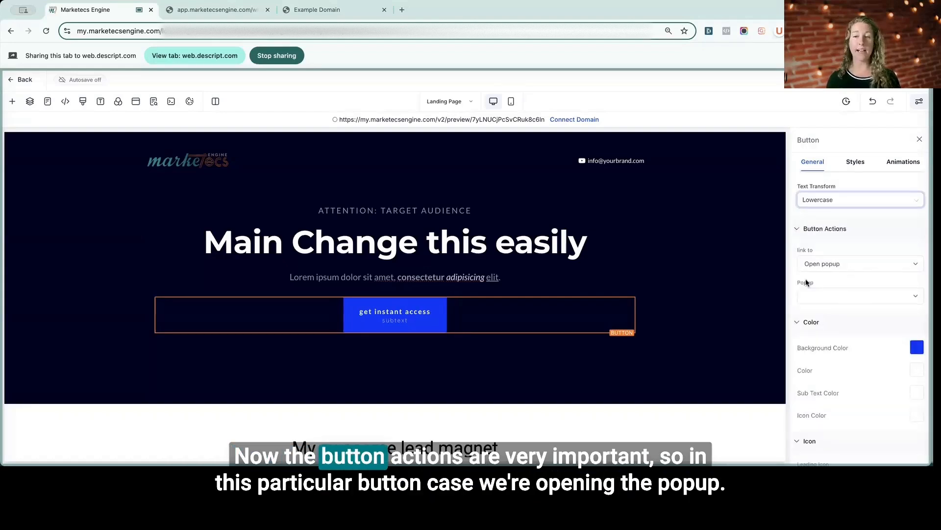
left_click(836, 269)
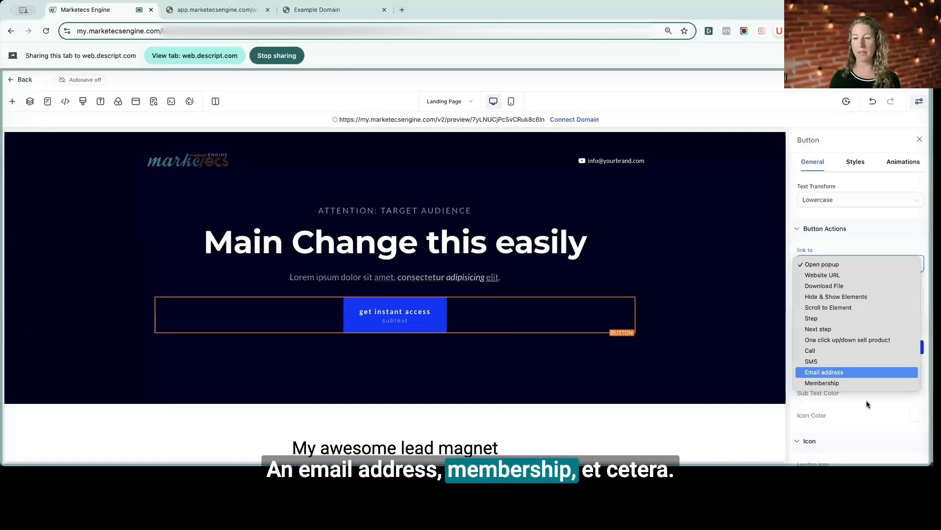
Set the hero button's background to the Copper brand color and add youtube as its leading icon.
left_click(915, 349)
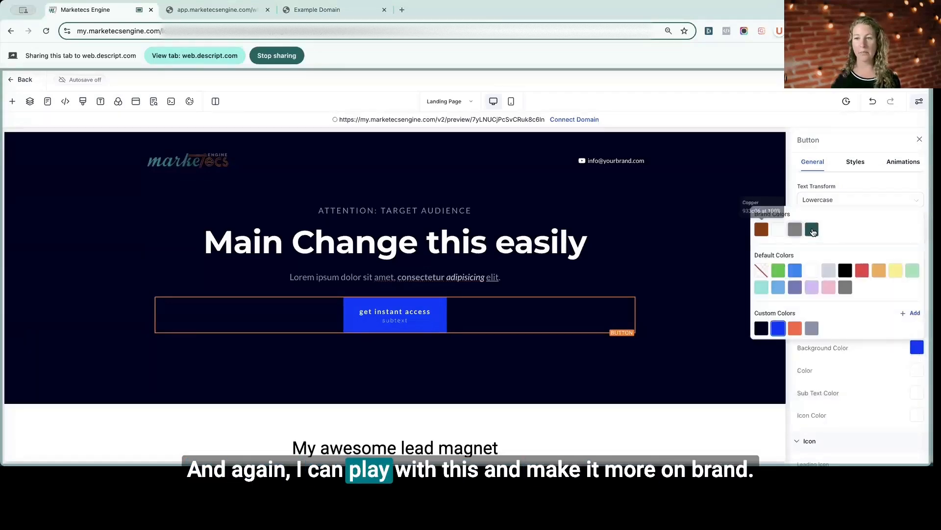
left_click(761, 229)
scroll(833, 407, "down", 2)
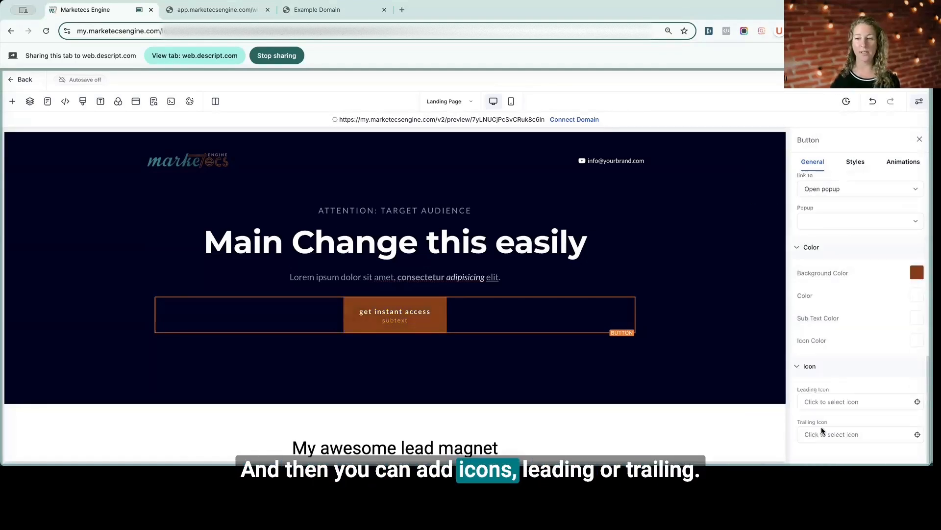
left_click(829, 401)
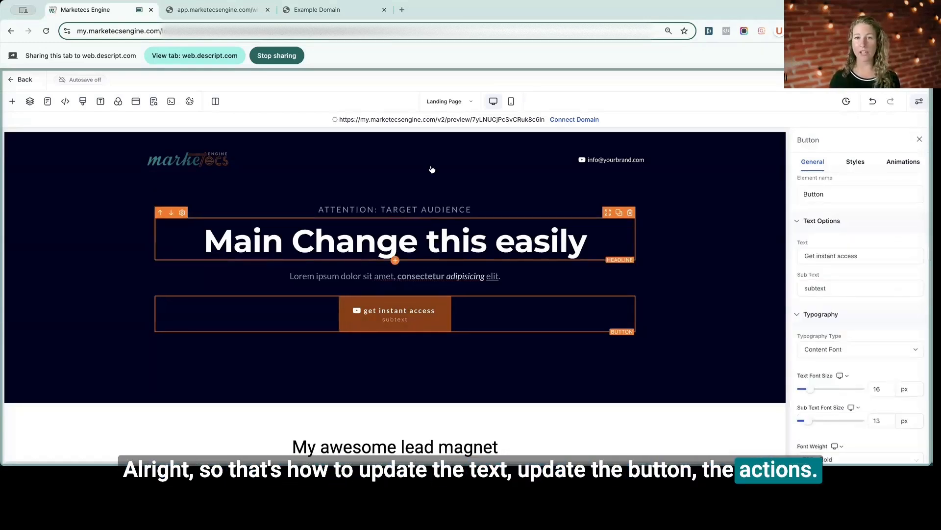
Create a new popup for the landing page and open its overall settings.
scroll(411, 225, "down", 3)
scroll(411, 226, "up", 1)
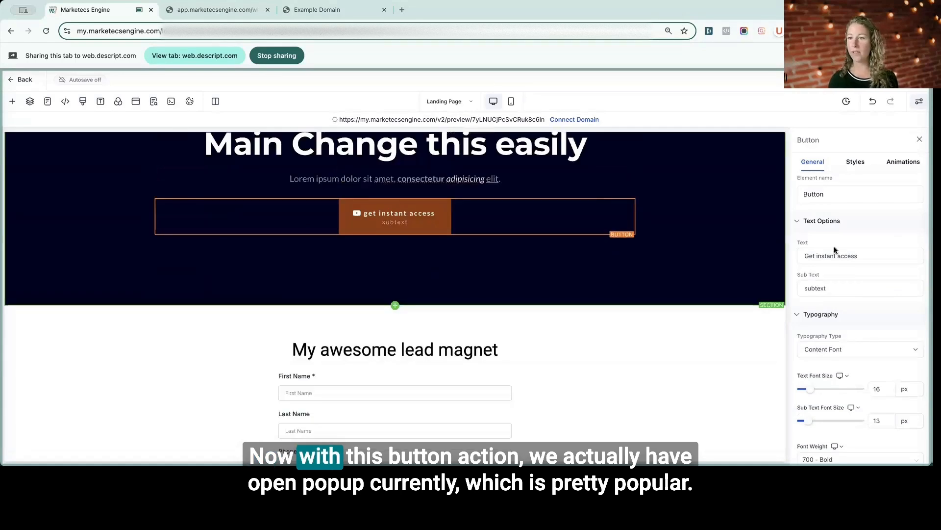
scroll(869, 266, "down", 5)
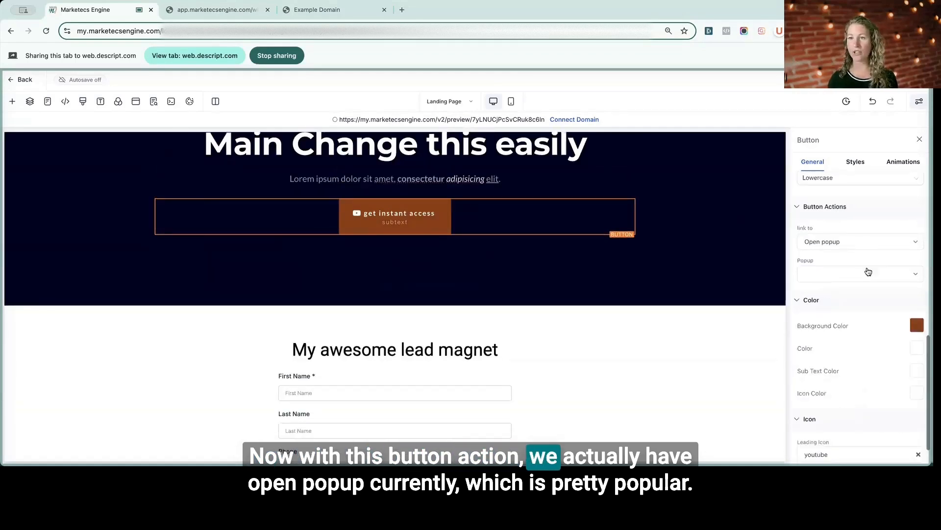
scroll(868, 271, "down", 1)
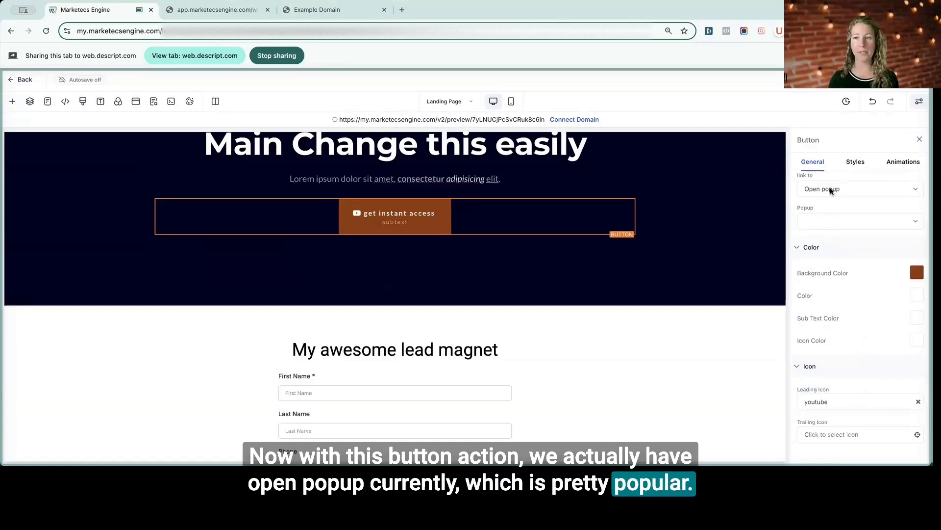
left_click(136, 105)
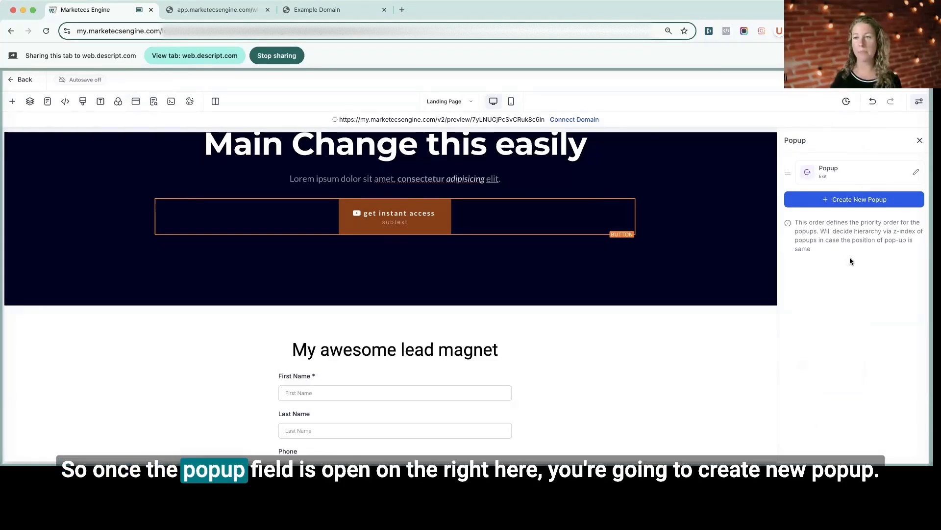
left_click(861, 200)
left_click(861, 203)
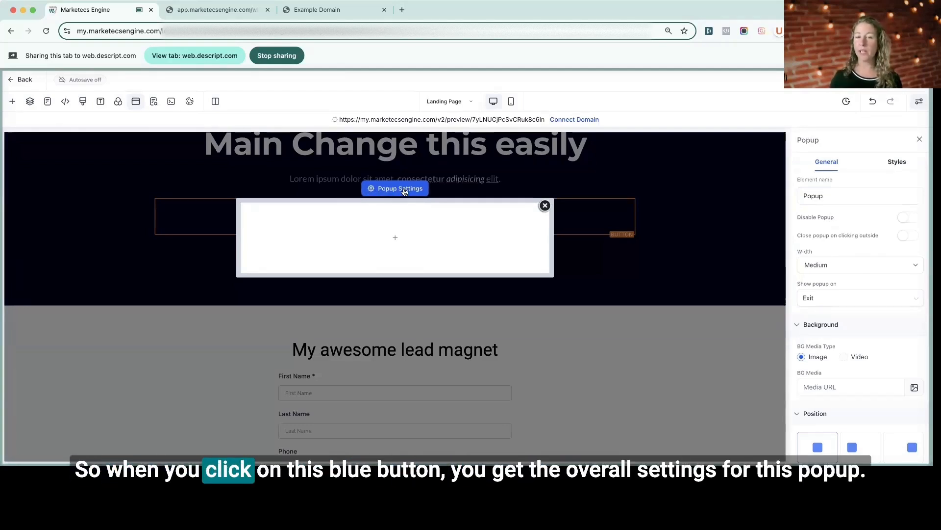
Review the new popup's general settings and set it to show on Delay.
scroll(845, 237, "down", 3)
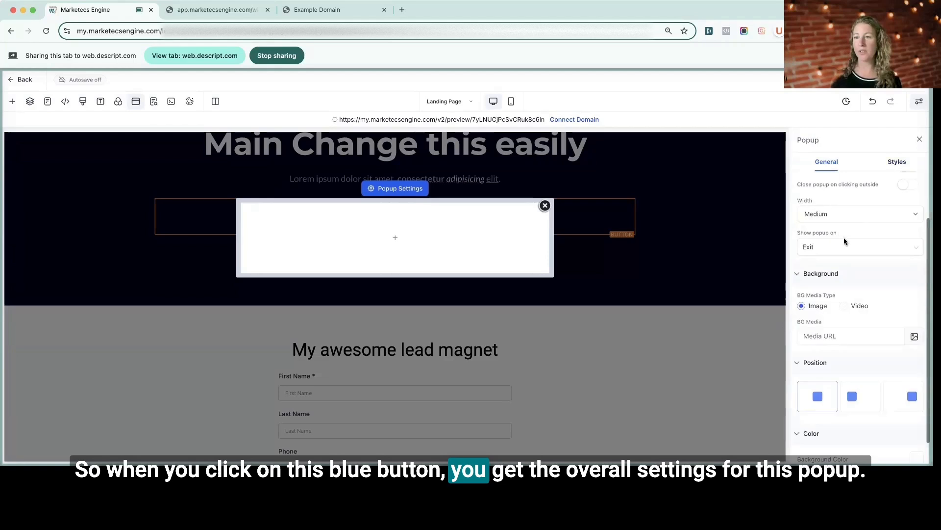
scroll(845, 239, "up", 3)
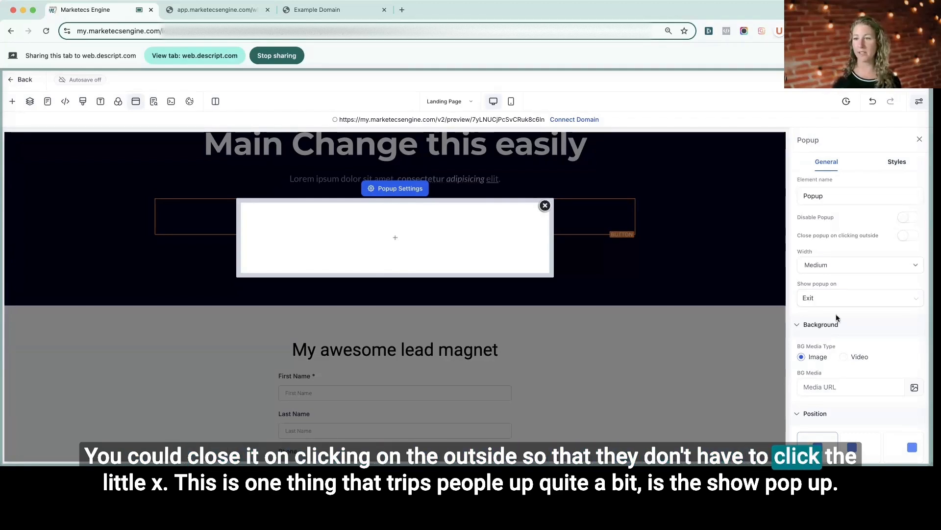
left_click(857, 300)
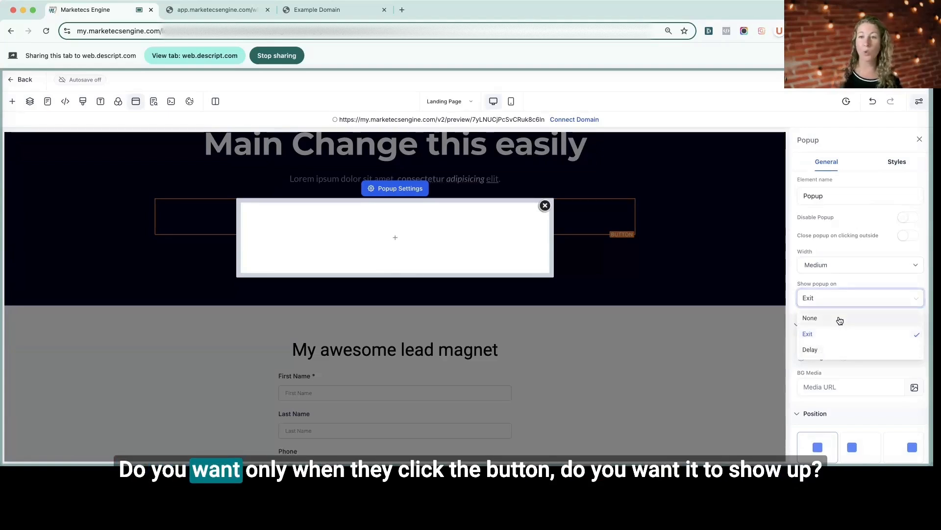
left_click(824, 352)
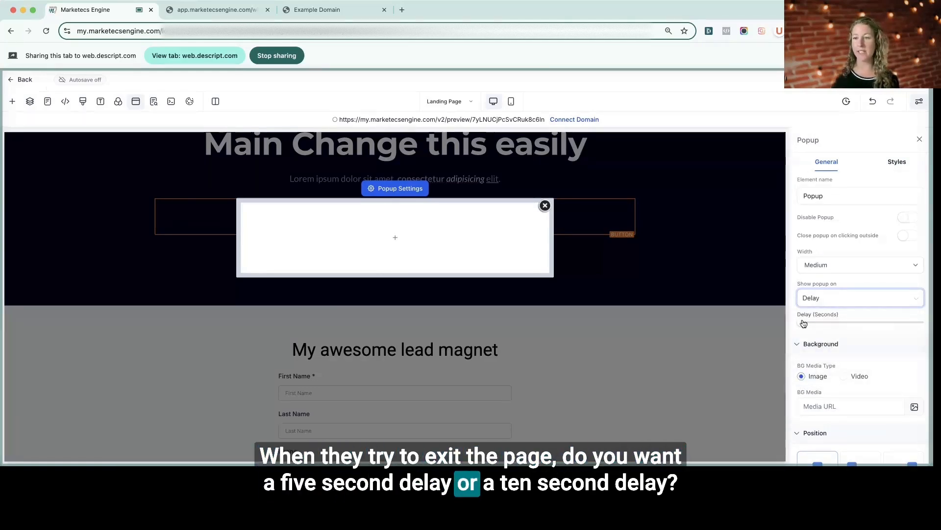
Try a longer display delay for the popup and switch its show trigger to Exit.
left_click_drag(823, 321, 837, 322)
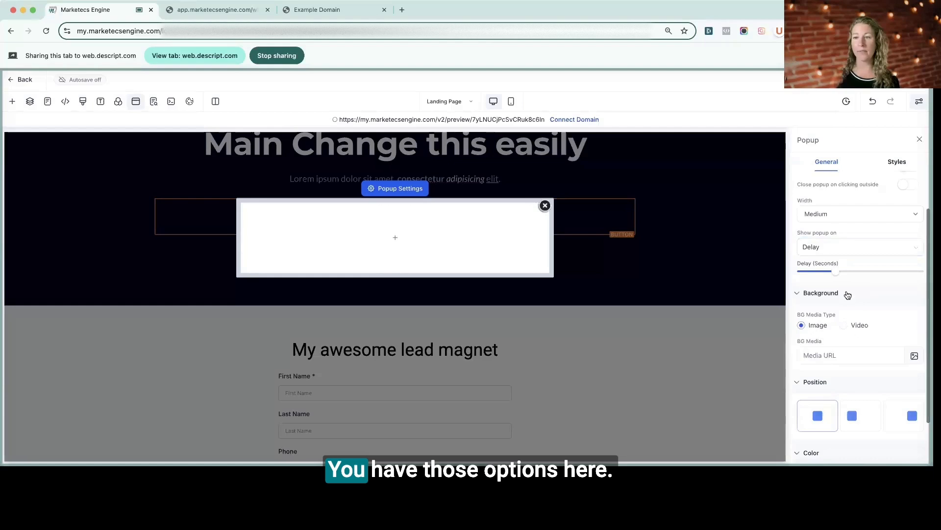
left_click(849, 300)
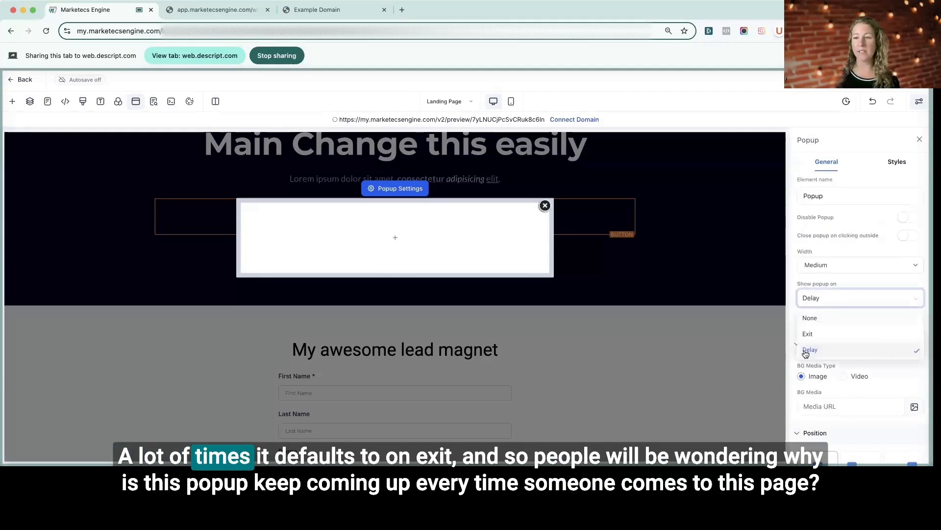
left_click(815, 332)
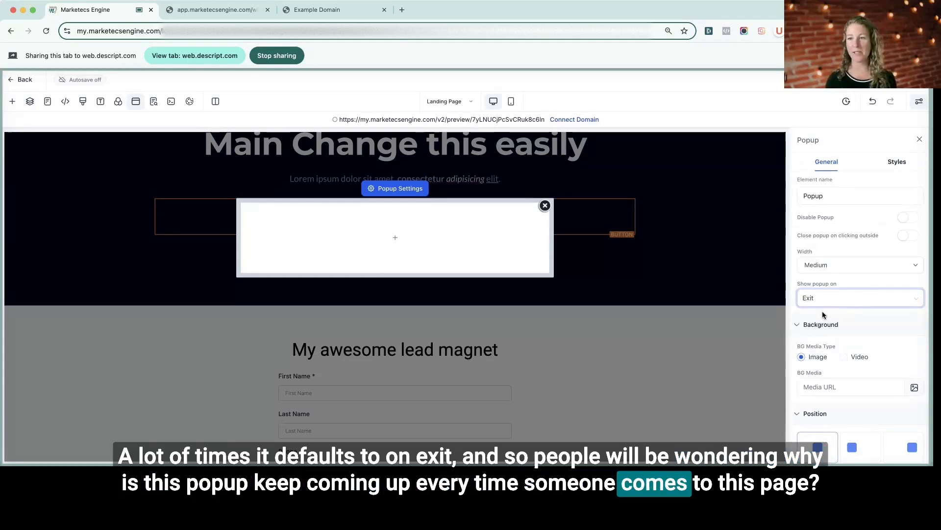
Try different widths for the popup, including Small, and return it to Medium.
left_click(834, 265)
left_click(831, 252)
left_click(836, 261)
left_click(835, 285)
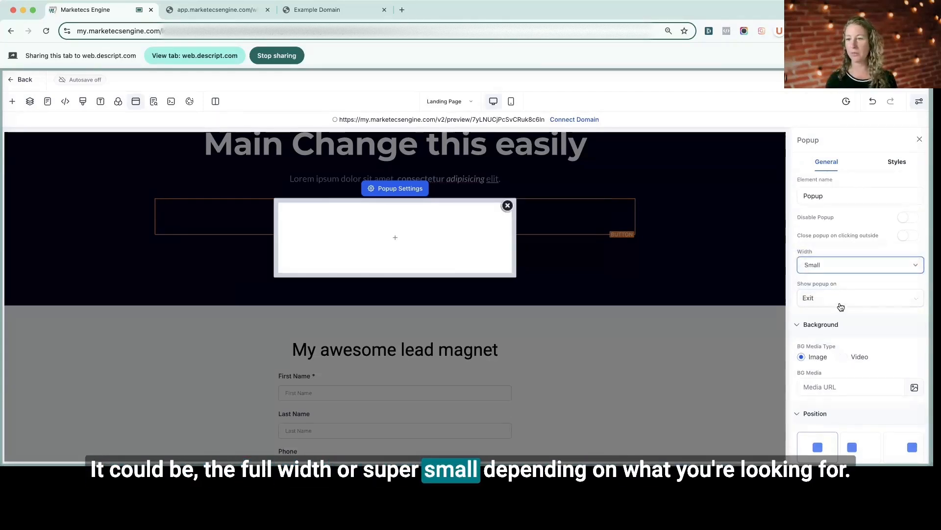
left_click(839, 265)
left_click(835, 254)
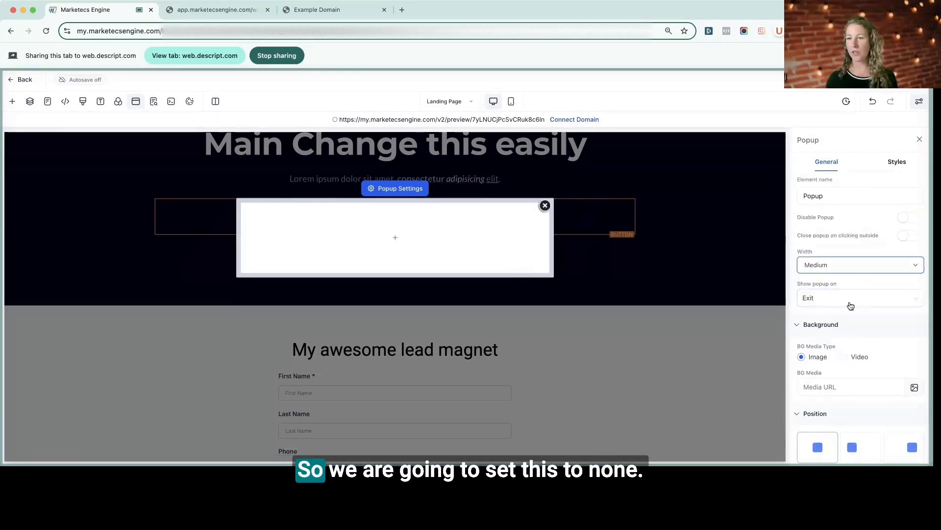
Set the popup's show trigger to None and rename the popup element as Lead Funnel 1.
left_click(836, 298)
left_click(830, 319)
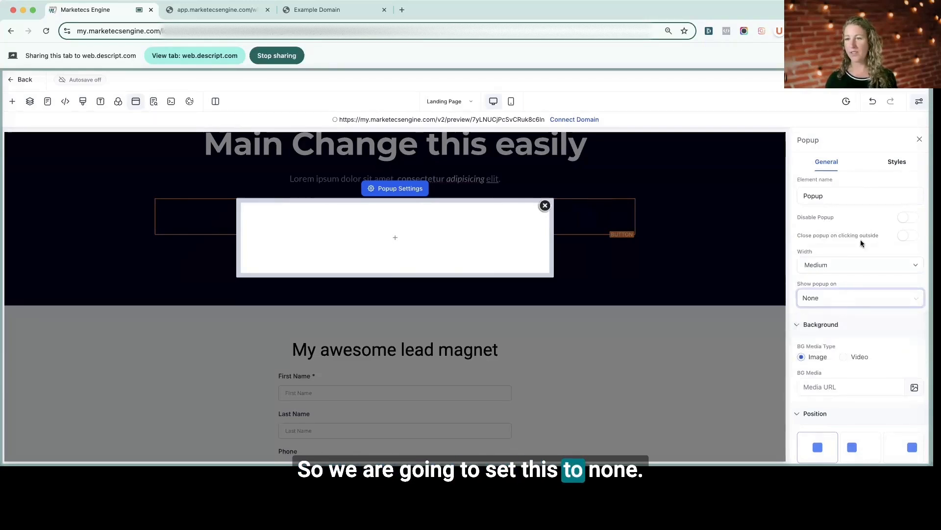
double_click(818, 195)
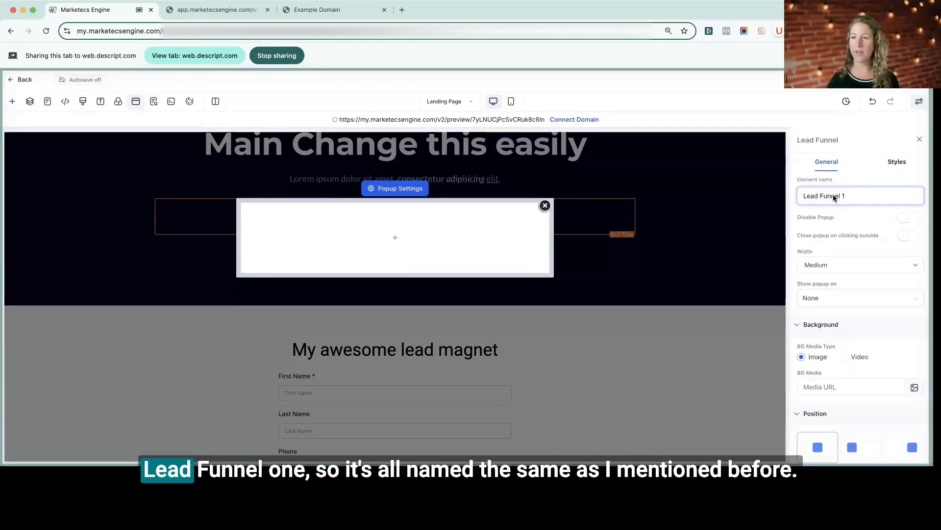
Try the left and right placements for the popup and return it to the centered position.
scroll(878, 256, "down", 2)
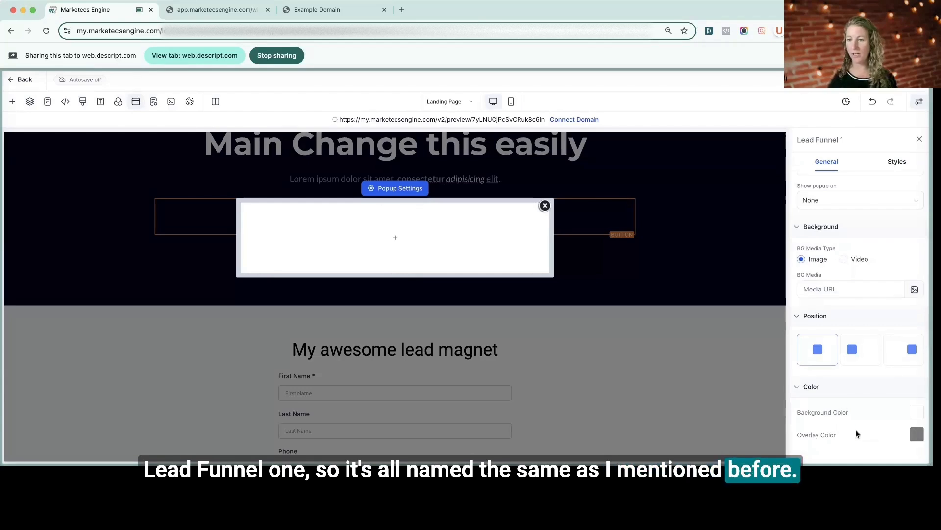
left_click(856, 352)
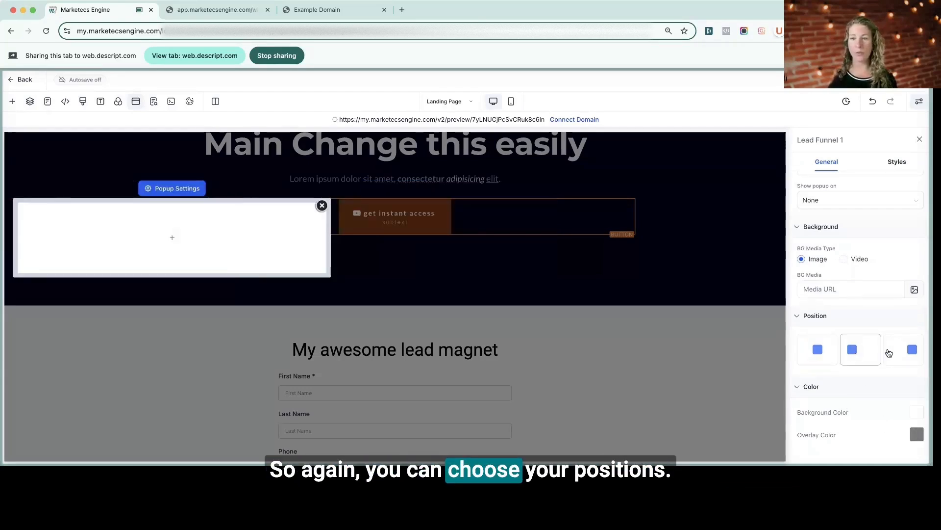
left_click(905, 352)
left_click(814, 351)
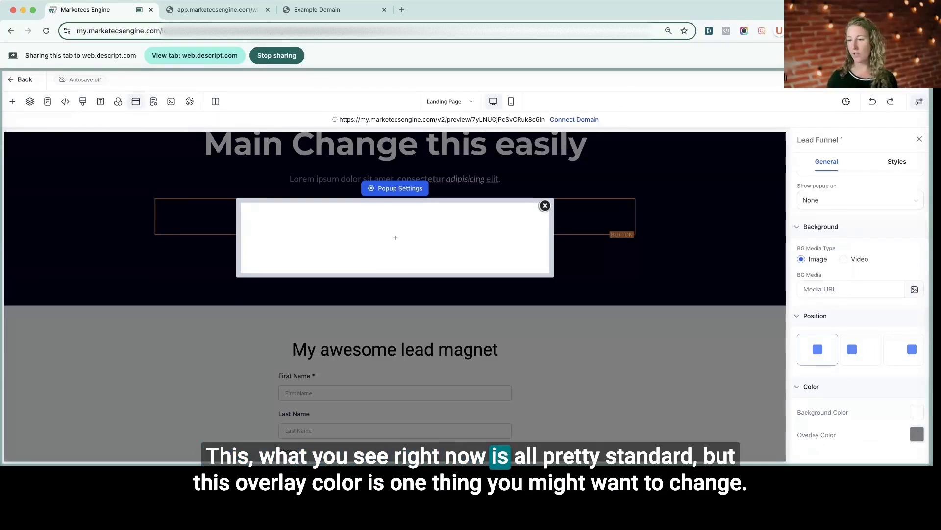
Try the Grey and Copper brand colors as the popup's overlay and restore the default translucent grey.
left_click(916, 434)
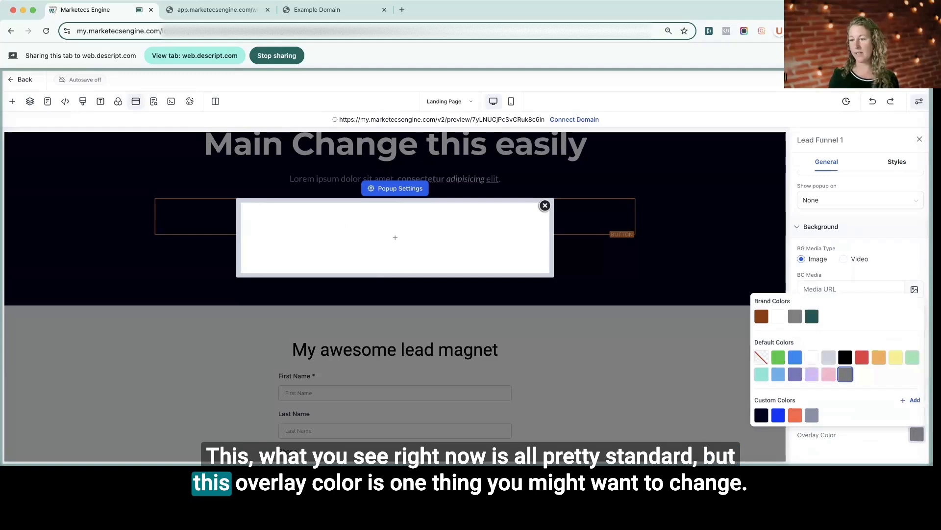
left_click(794, 317)
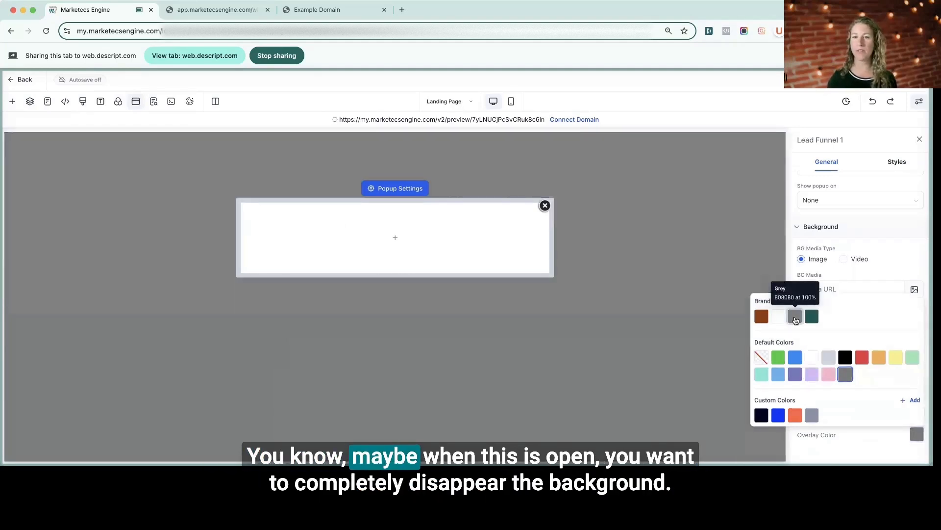
left_click(761, 317)
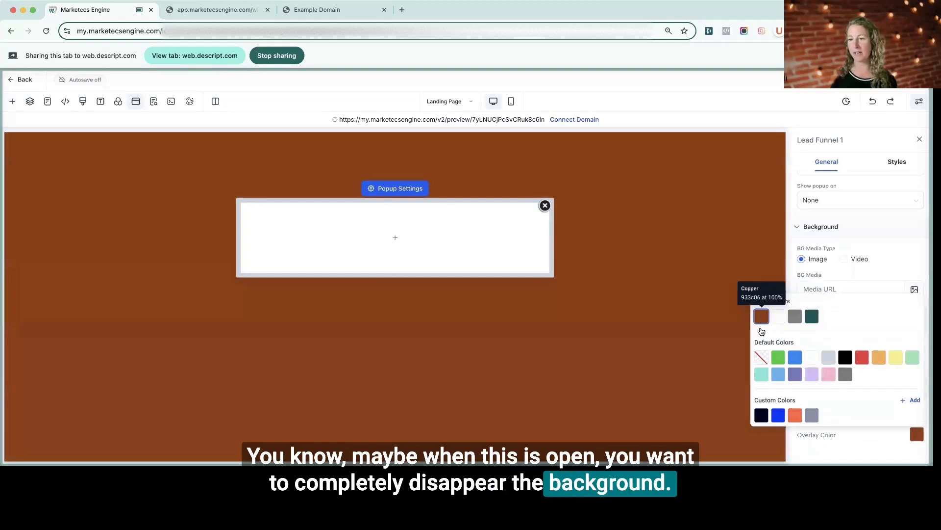
left_click(847, 379)
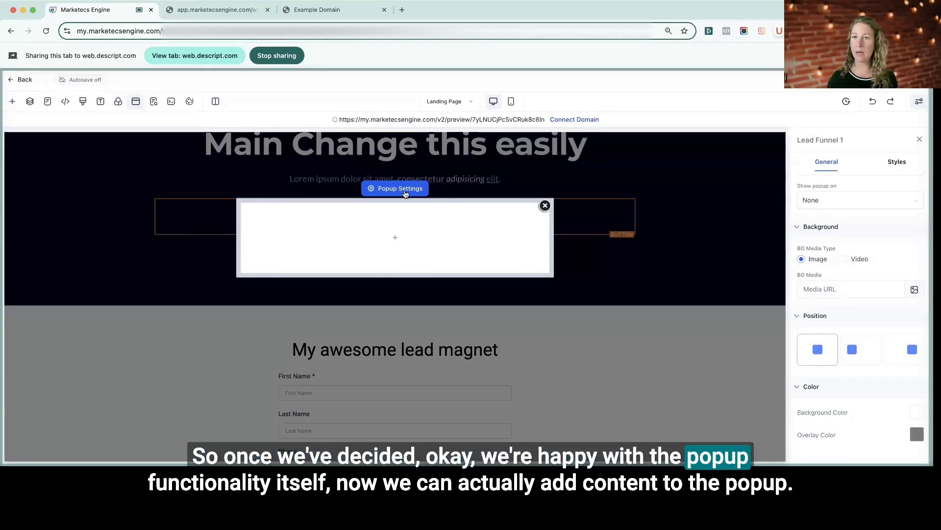
Add a one-column row to the popup, place a Form element in it and open the list of available forms.
left_click(394, 242)
left_click_drag(123, 183, 409, 211)
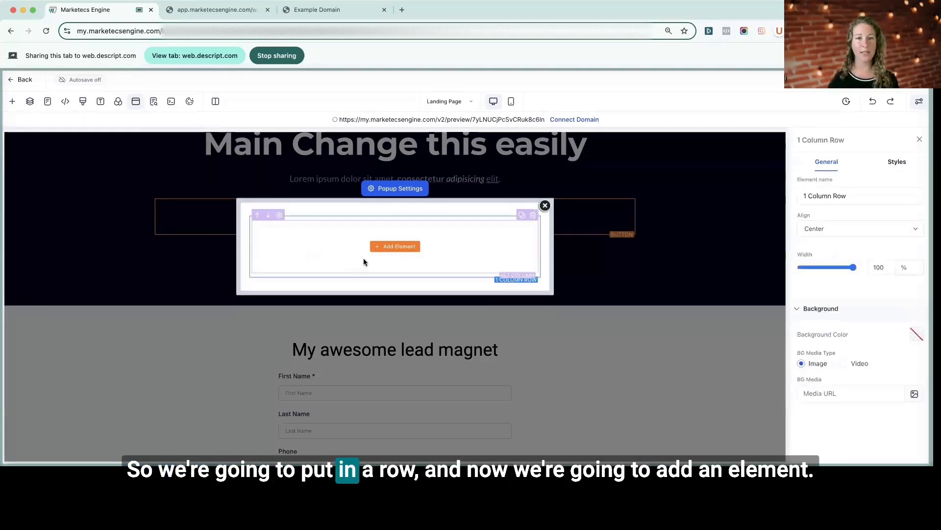
left_click(394, 246)
scroll(220, 304, "down", 5)
left_click_drag(178, 211, 392, 233)
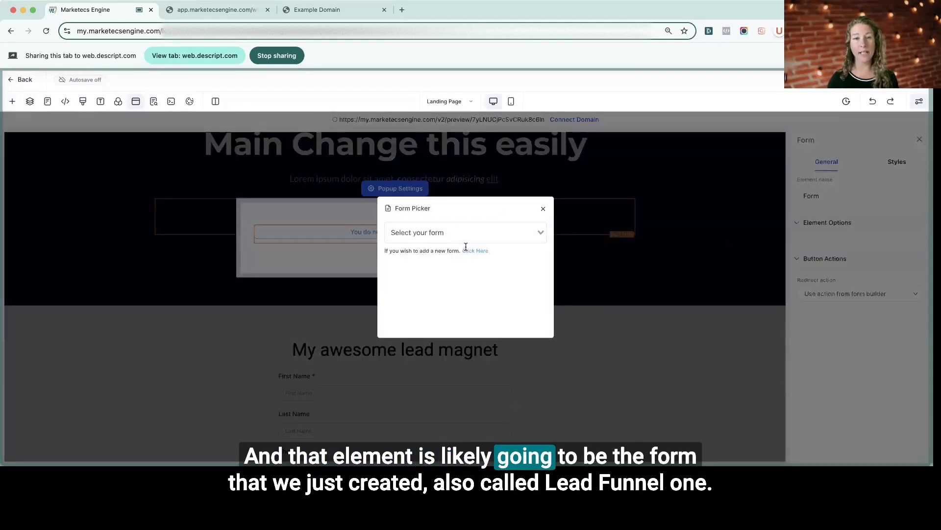
left_click(455, 233)
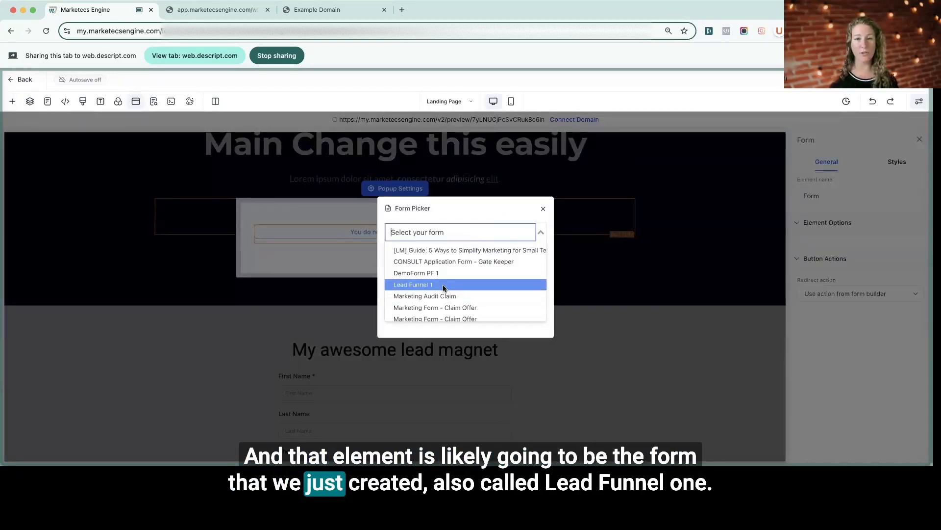
Use the Lead Funnel 1 form in the popup and review its fields down to the submit button.
left_click(442, 283)
scroll(455, 289, "down", 3)
scroll(455, 291, "up", 4)
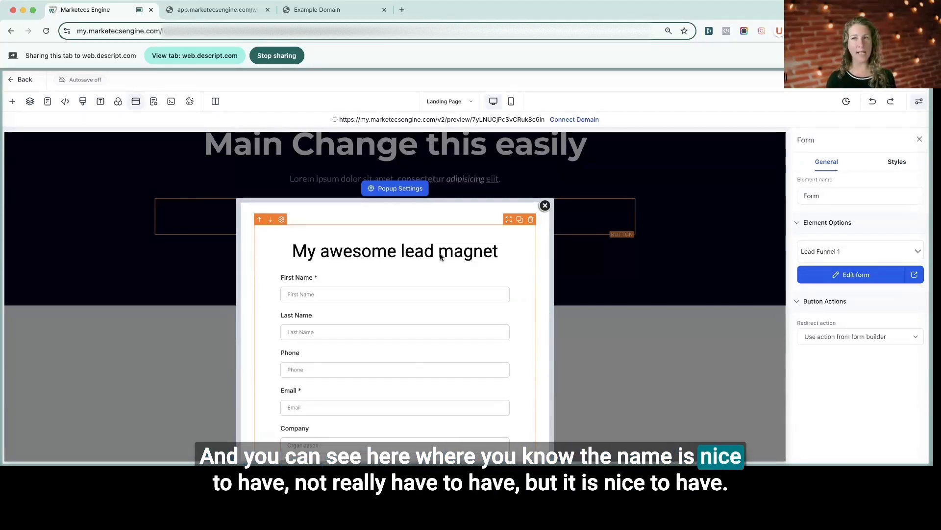
scroll(440, 255, "down", 2)
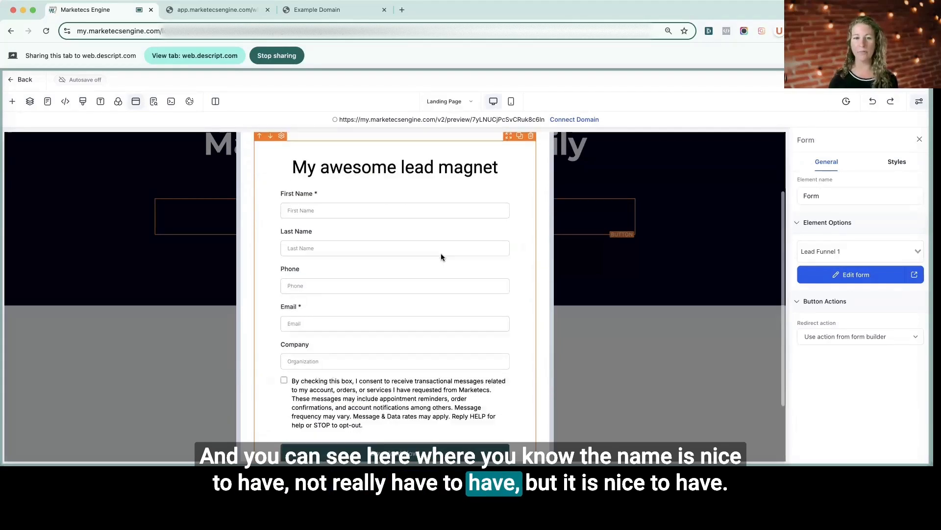
scroll(441, 254, "down", 2)
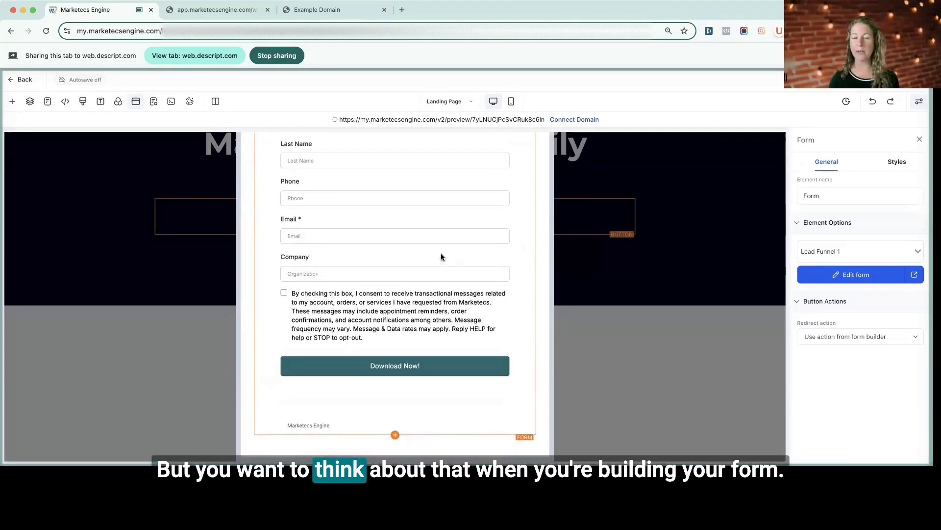
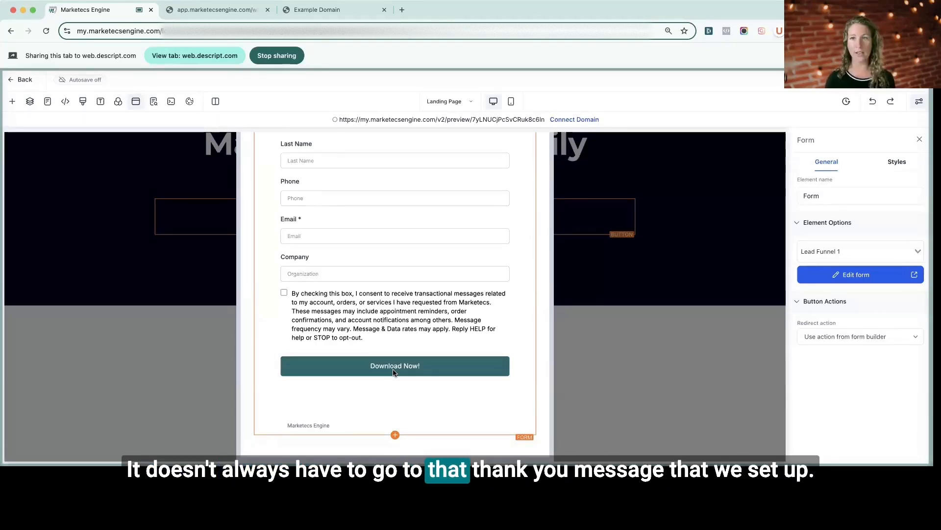
Set the popup form's redirect action to Go to Next step and close the popup.
left_click(825, 336)
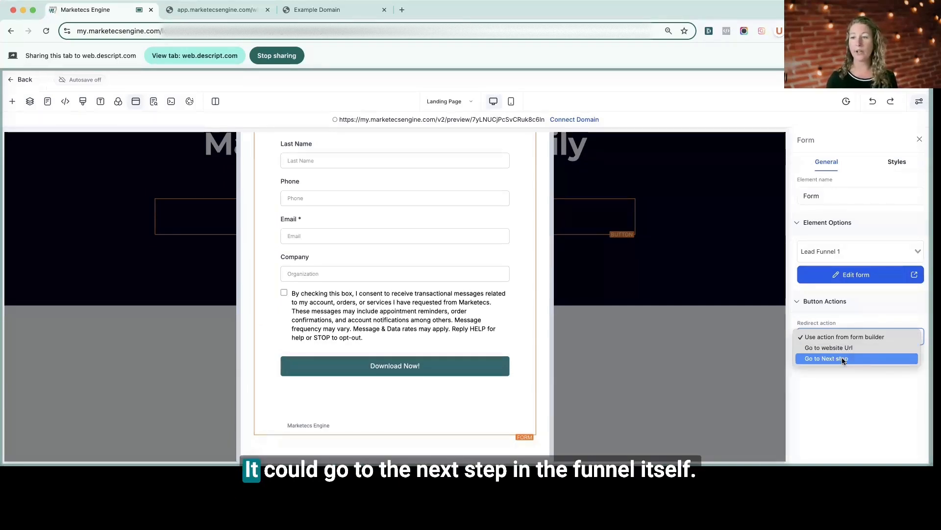
left_click(843, 361)
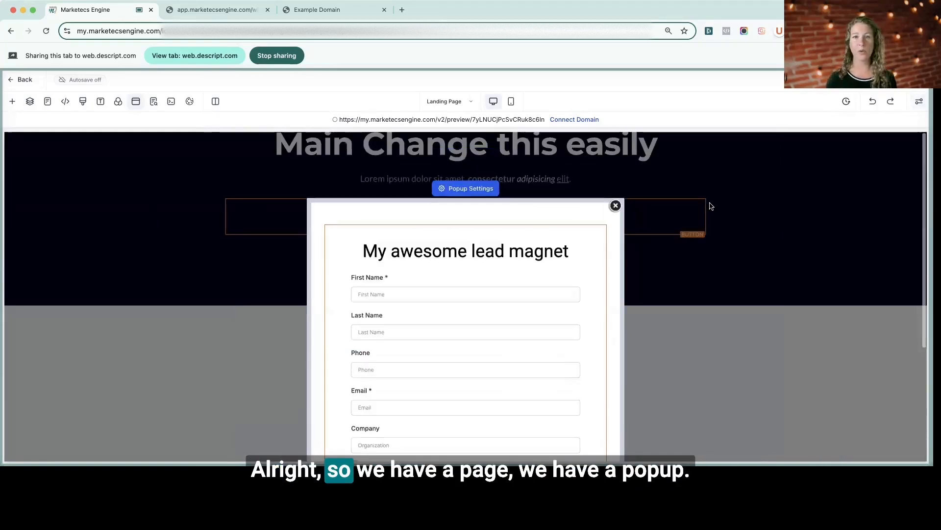
left_click(615, 206)
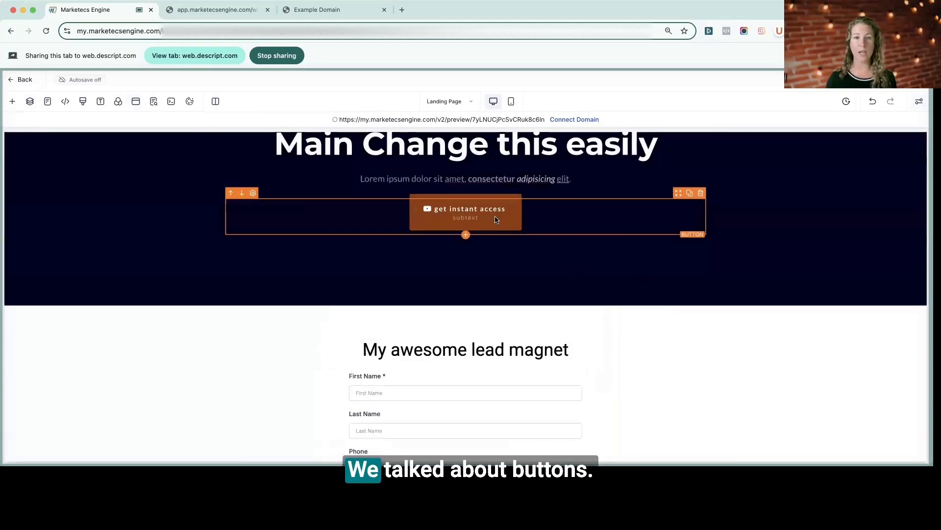
scroll(497, 231, "down", 10)
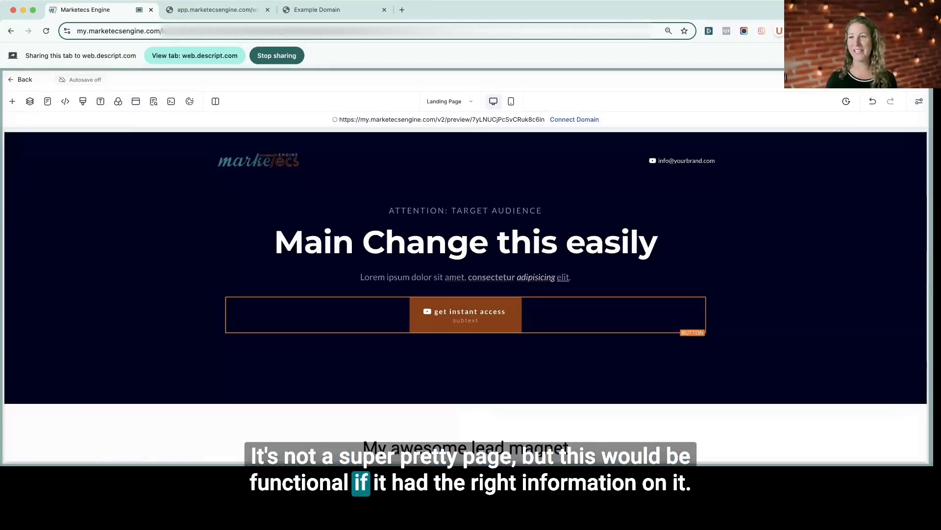
Open the landing page's SEO metadata and expand Content and Social Image to review the title, description and image fields.
left_click(153, 102)
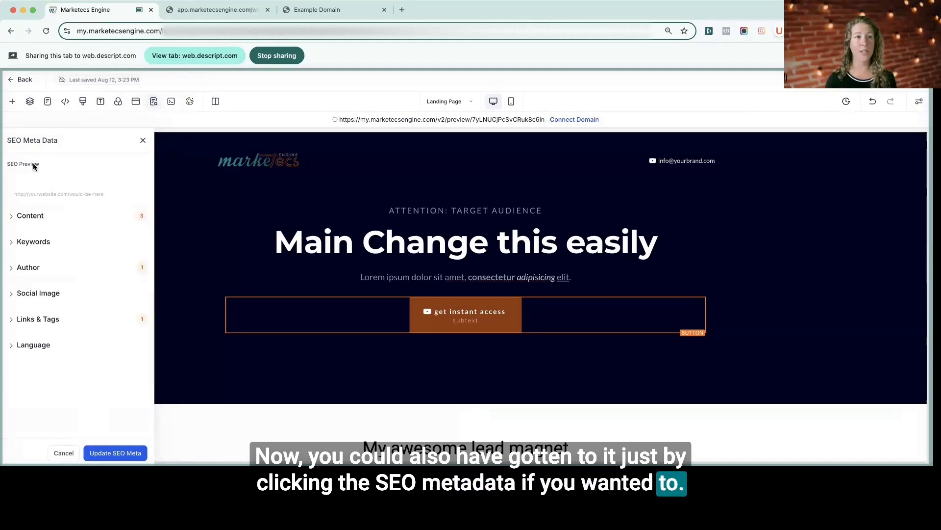
left_click(30, 217)
left_click(63, 240)
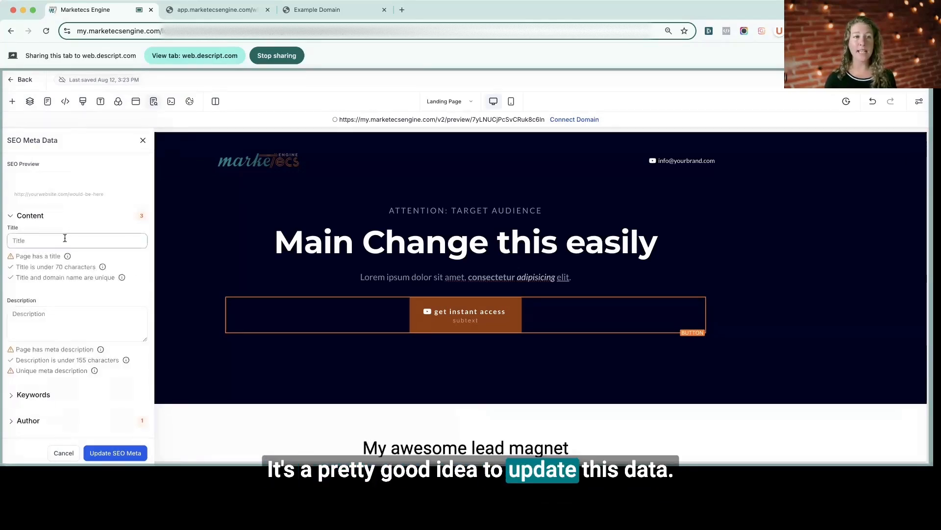
left_click(62, 314)
scroll(49, 343, "down", 2)
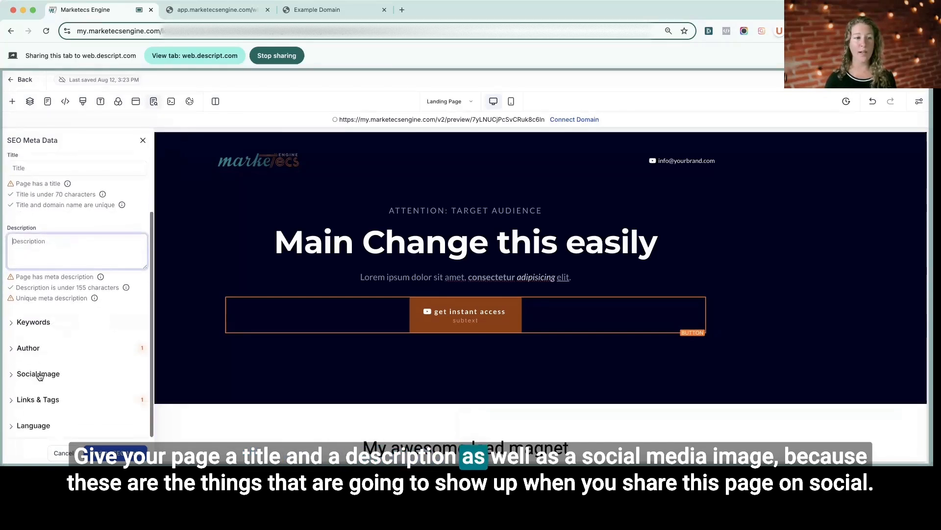
left_click(39, 374)
scroll(49, 370, "down", 1)
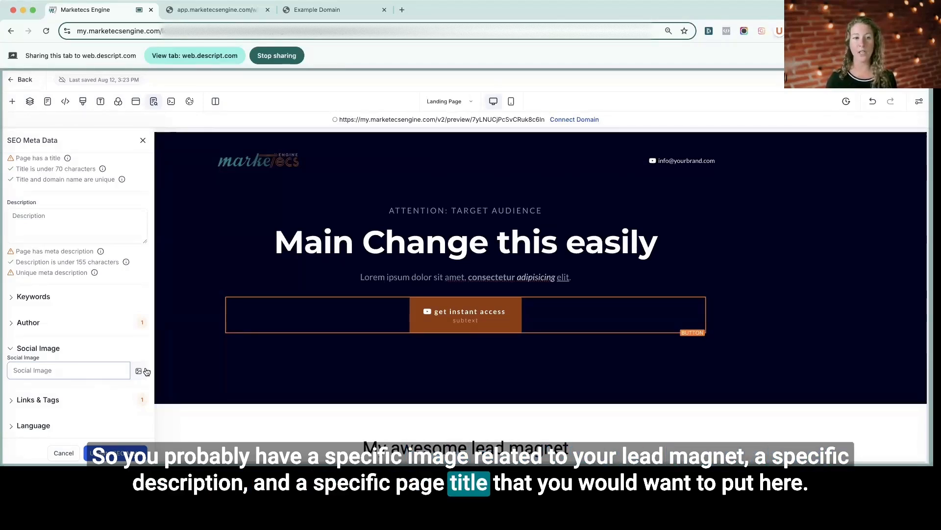
scroll(87, 277, "up", 3)
left_click(37, 320)
scroll(54, 393, "down", 2)
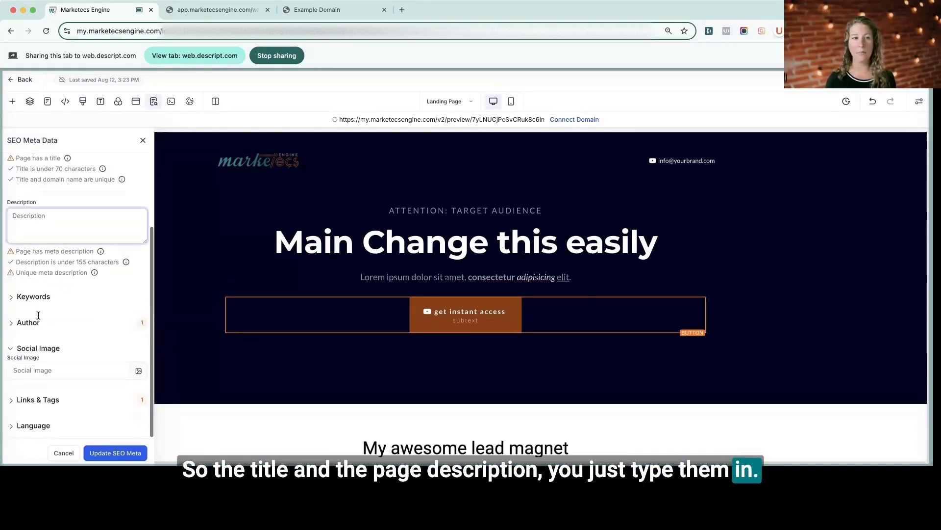
left_click(75, 374)
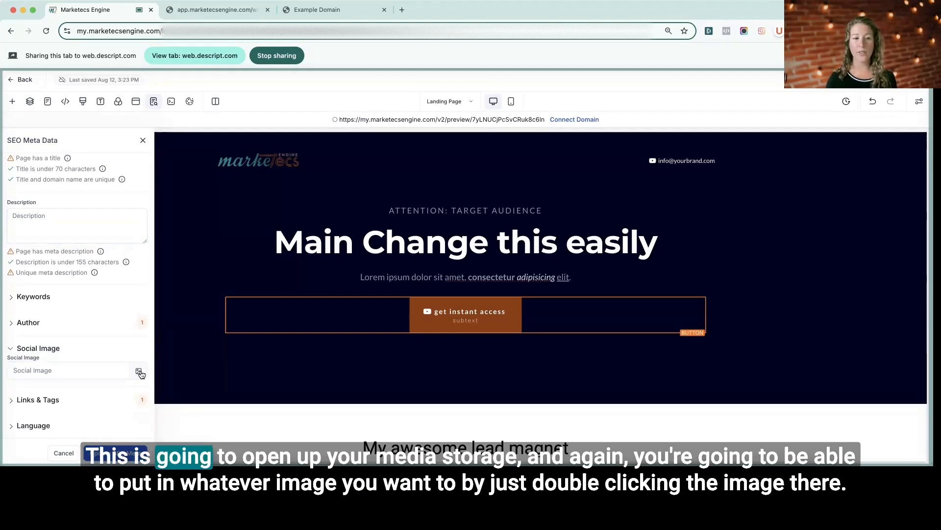
Set the social image to the placeholder logo SVG from the Marketecs folder in Brand Boards and update the SEO metadata.
left_click(139, 372)
double_click(122, 209)
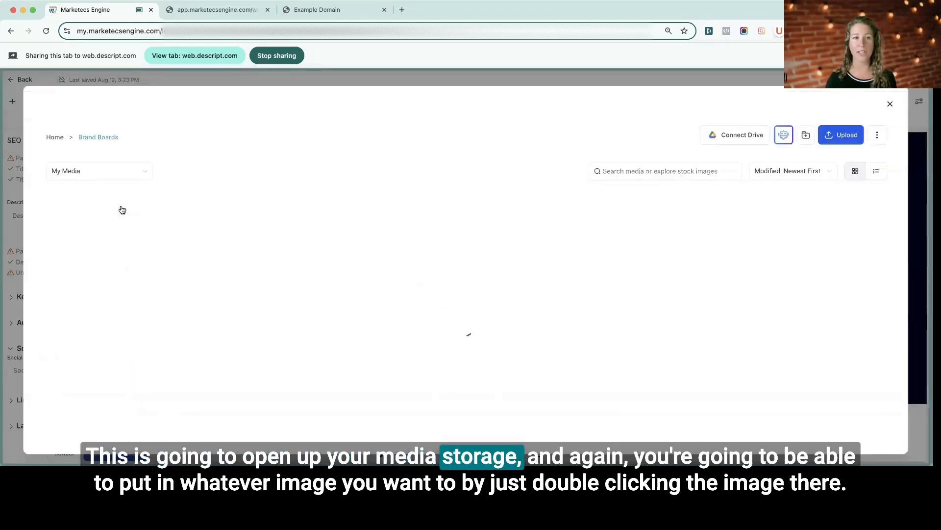
double_click(120, 203)
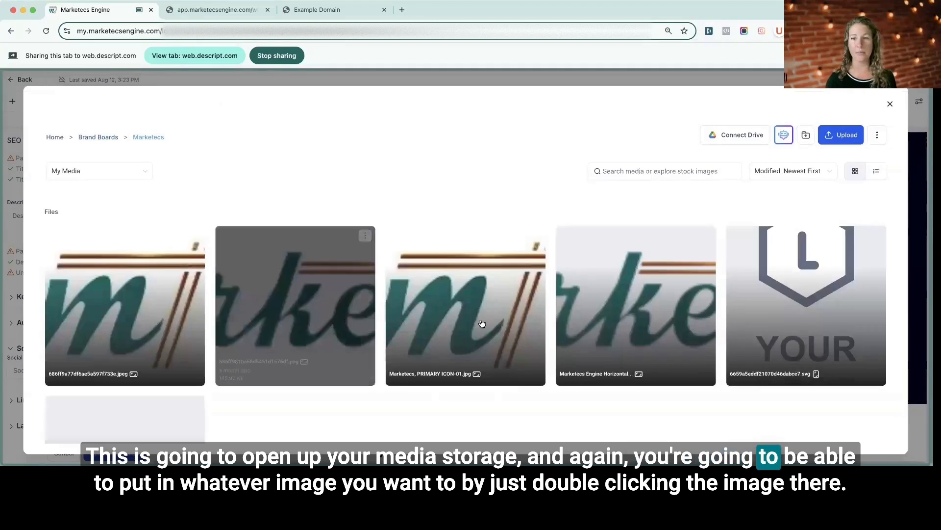
left_click(763, 315)
double_click(763, 315)
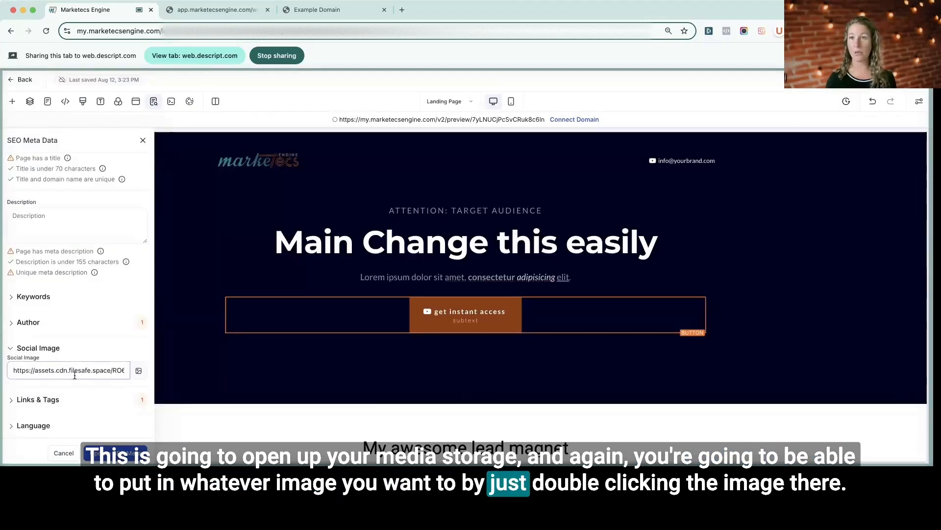
left_click(116, 453)
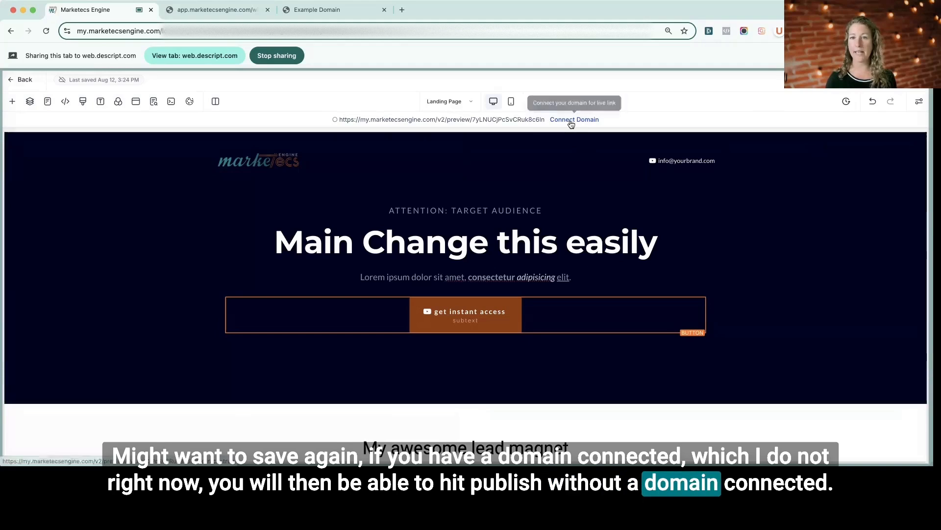
Preview the landing page through its preview link and examine it from header to footer.
left_click(449, 121)
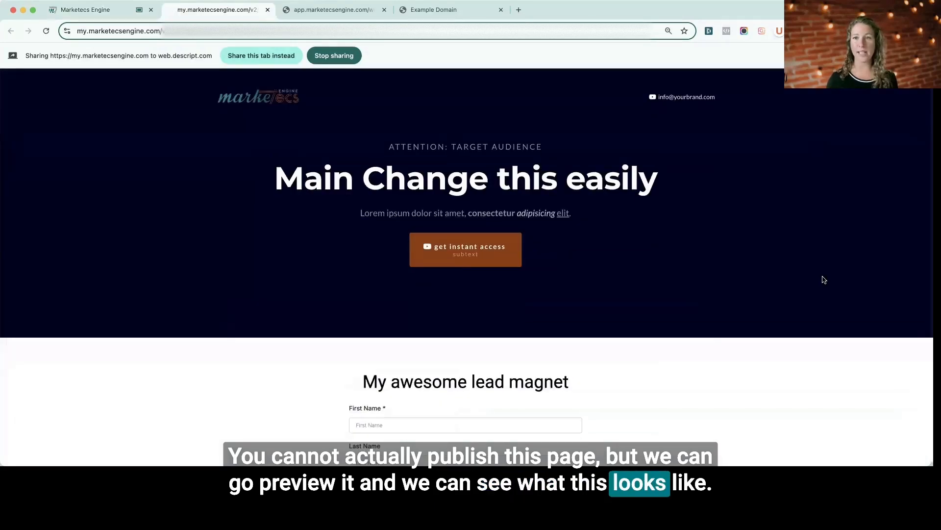
scroll(824, 279, "down", 15)
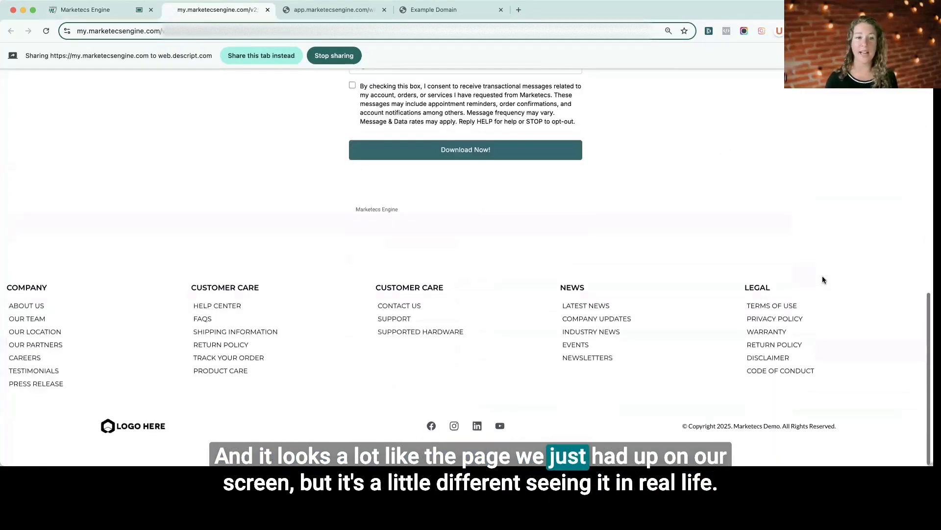
scroll(823, 280, "up", 15)
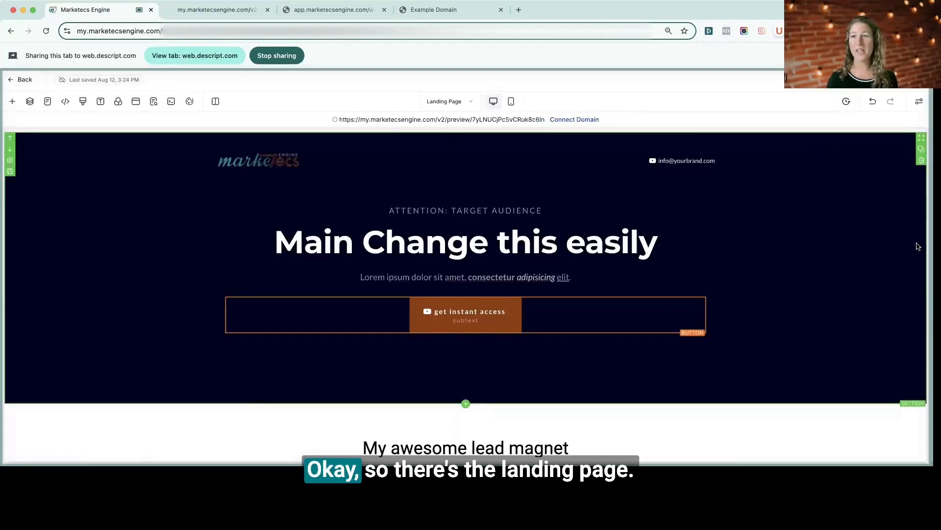
Return to the Lead Funnel 1 steps and add a new funnel step named "Thank you page".
left_click(26, 80)
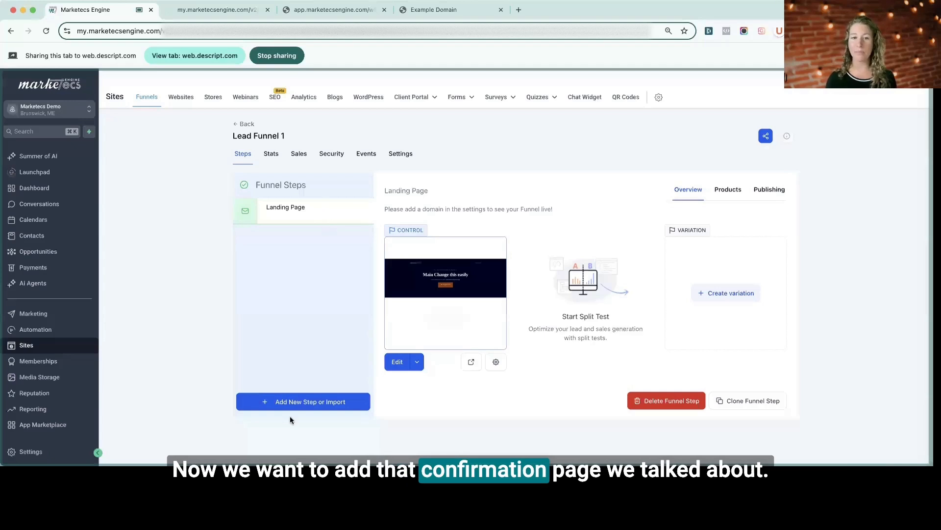
left_click(288, 401)
left_click(430, 225)
type("Thank you page")
left_click(544, 349)
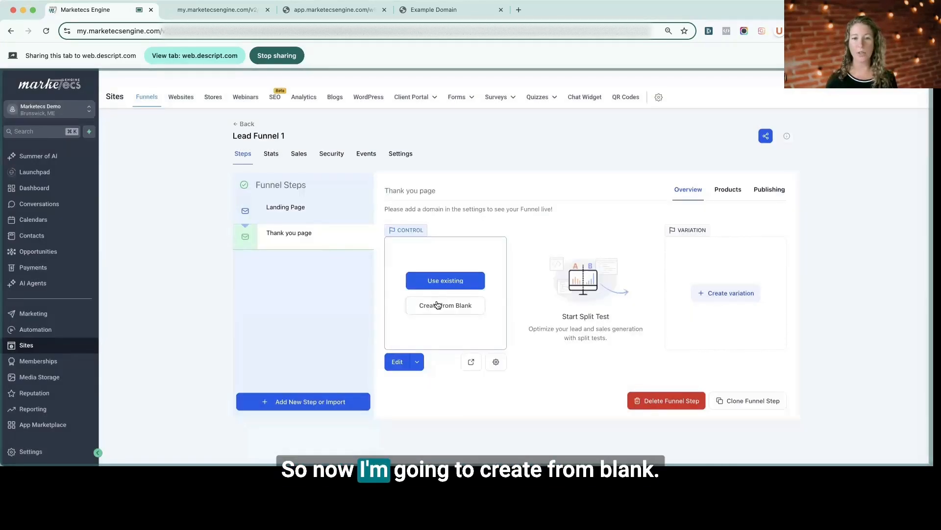
Create the thank you page from blank with a one-column row containing the paragraph "Thank you please check your email for next steps.".
left_click(428, 309)
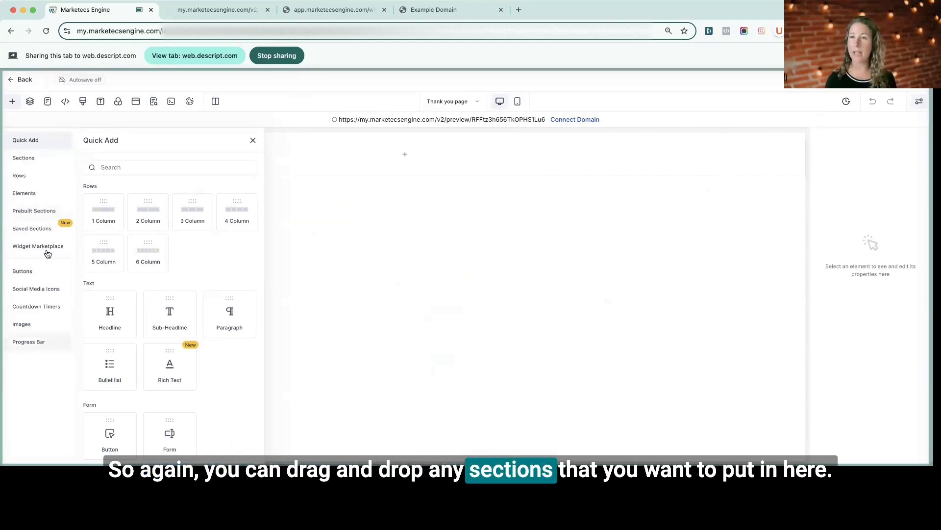
left_click_drag(106, 211, 363, 156)
left_click(395, 172)
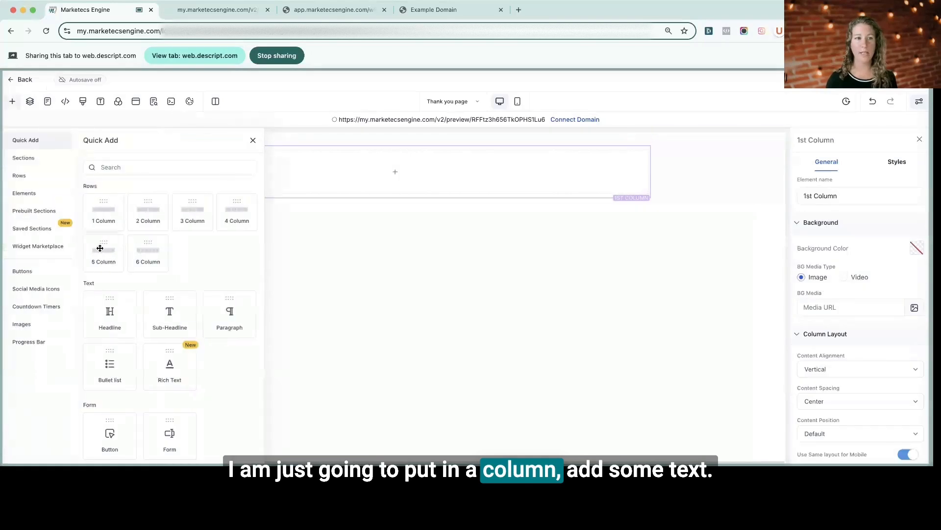
left_click_drag(262, 290, 402, 173)
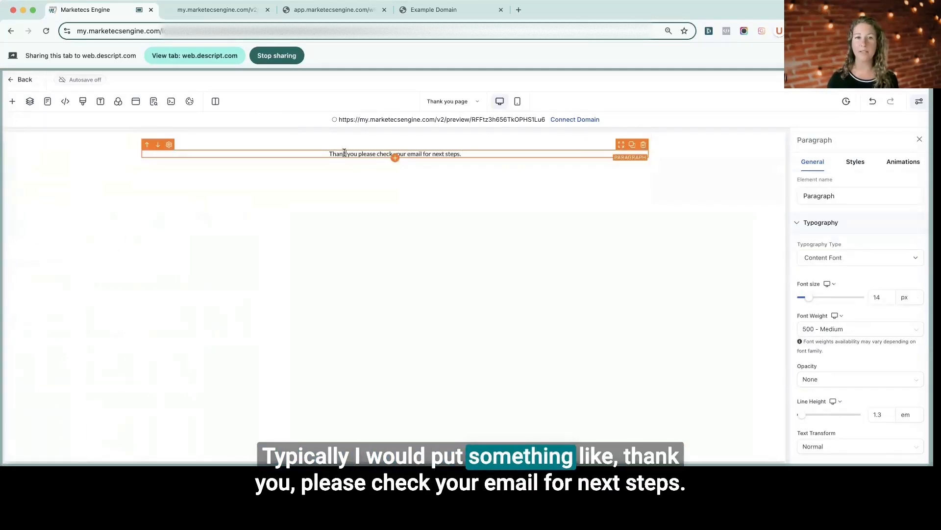
Set the thank-you paragraph's font size to 50 px.
triple_click(344, 153)
left_click_drag(809, 298, 831, 301)
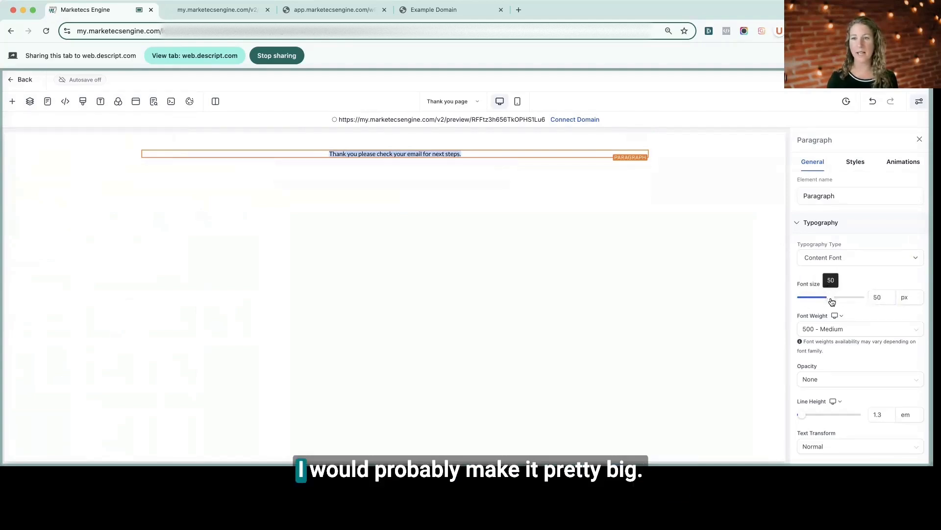
left_click(672, 284)
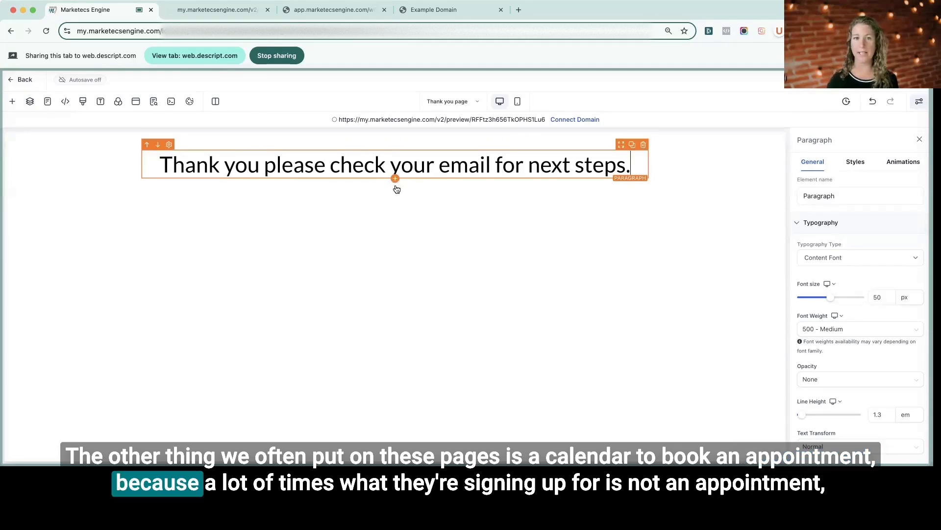
Add a one-column row below the thank-you text and place a Calendar element in it using Test Calendar.
mouse_move(396, 187)
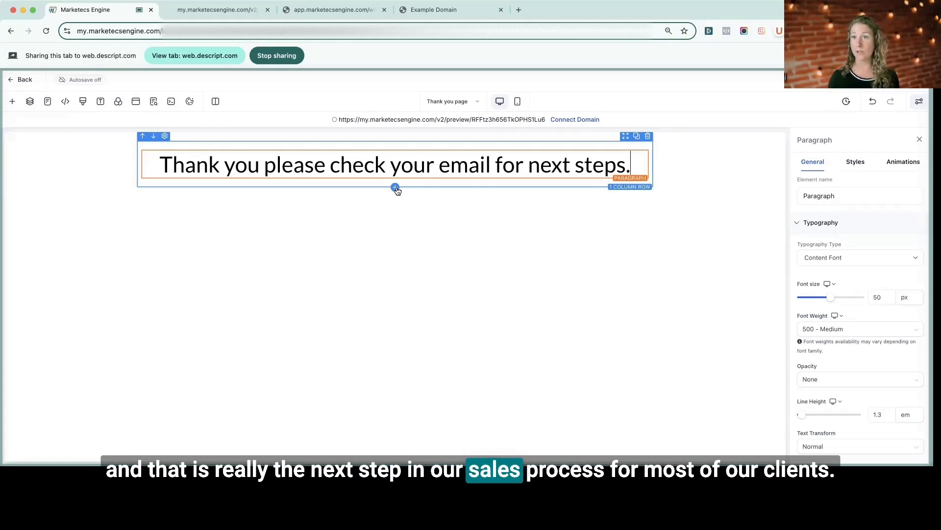
left_click(395, 189)
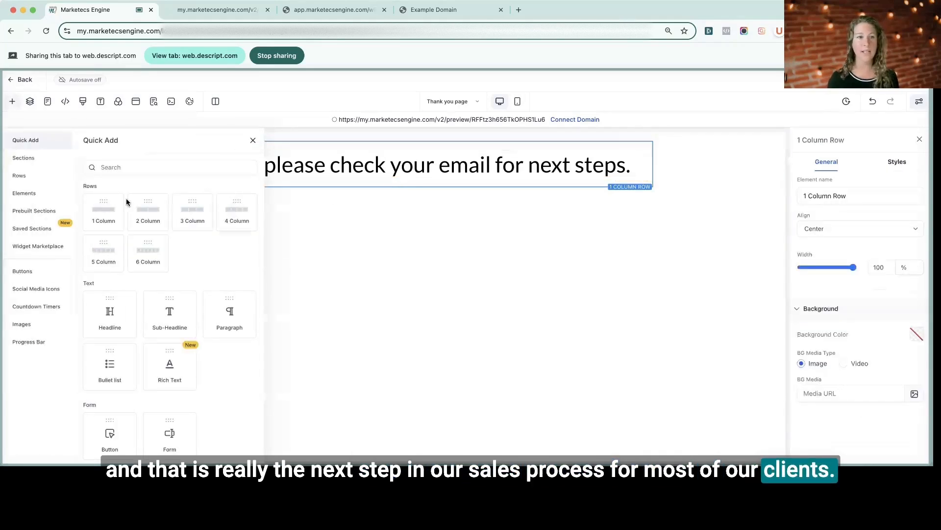
left_click(108, 210)
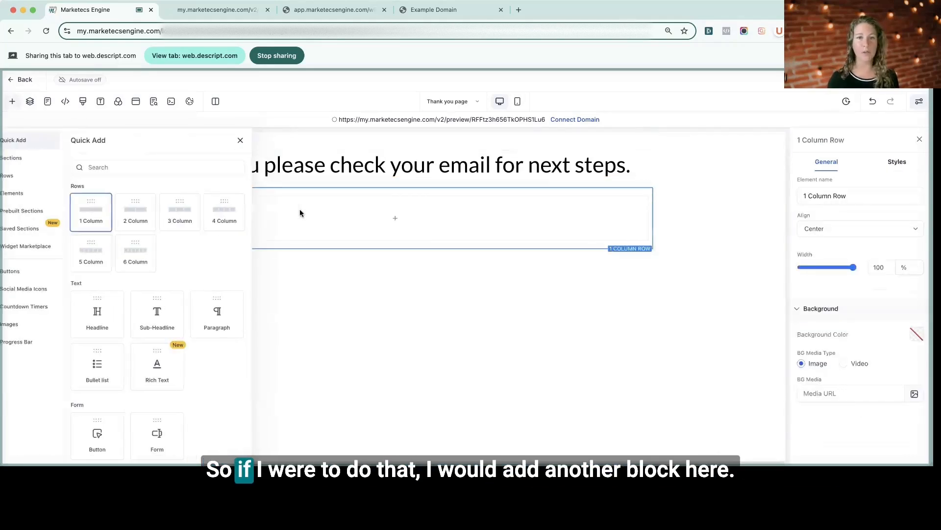
left_click(396, 219)
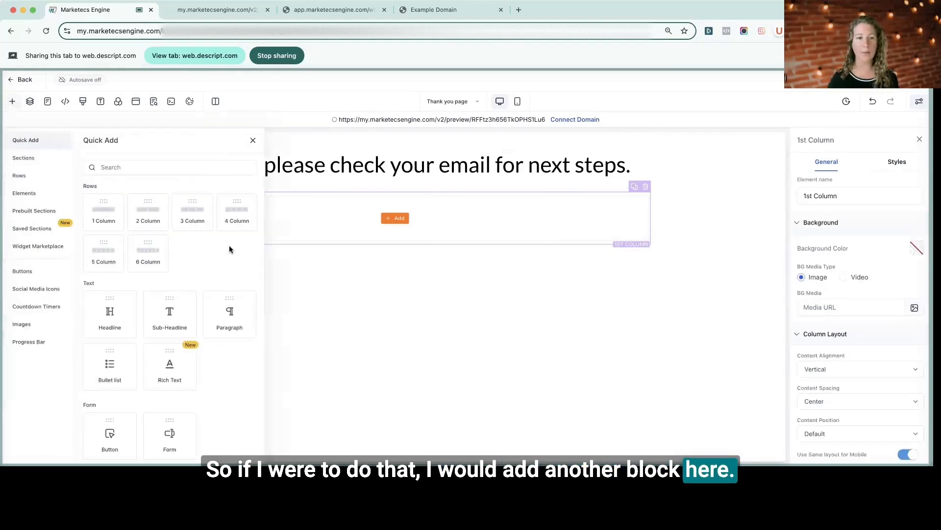
scroll(181, 267, "down", 5)
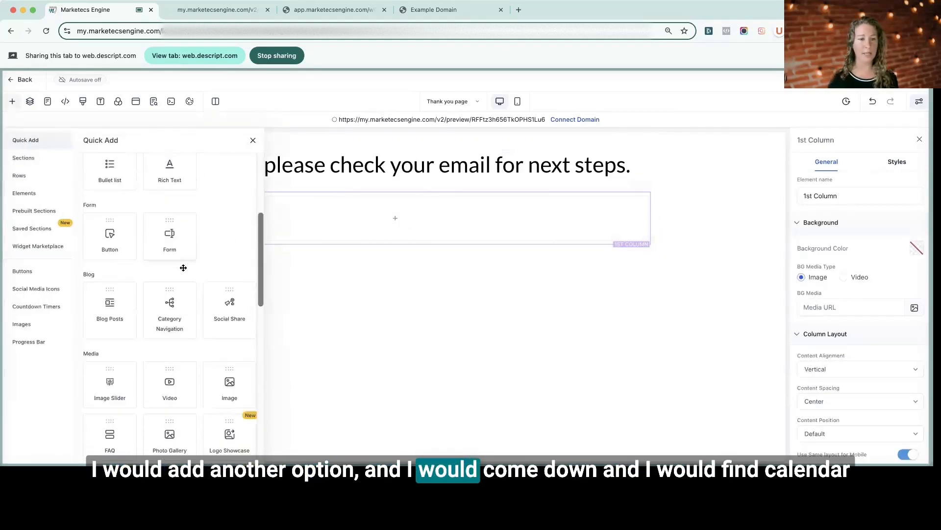
scroll(183, 268, "down", 3)
scroll(185, 270, "down", 3)
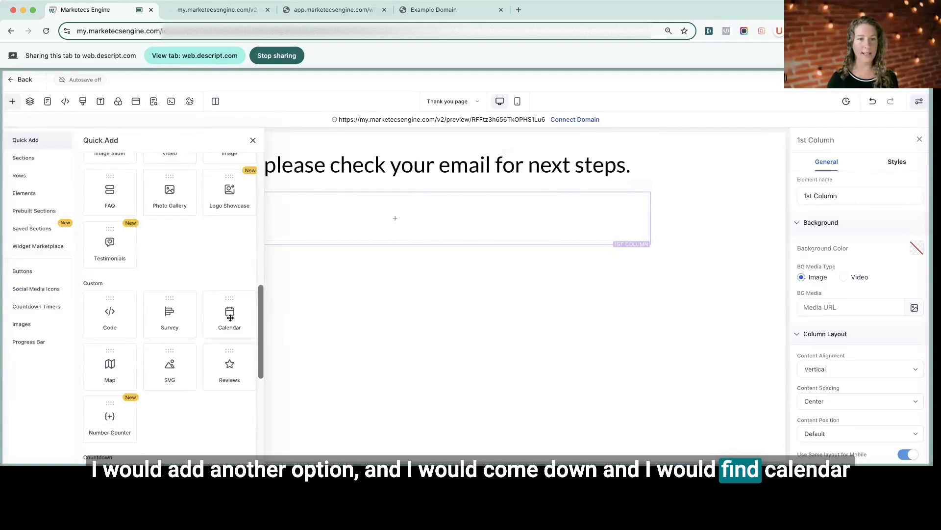
left_click(232, 315)
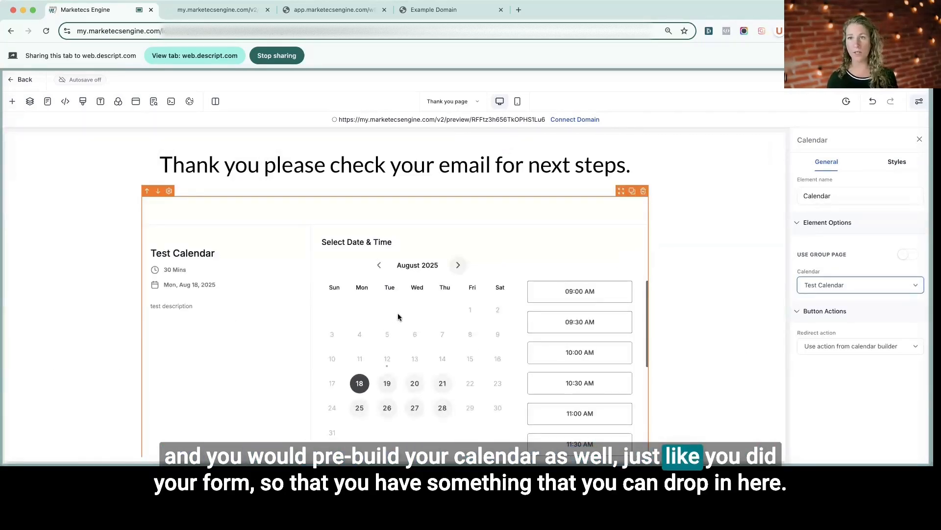
Examine the calendar element and its available redirect action options on the thank you page.
scroll(398, 313, "down", 3)
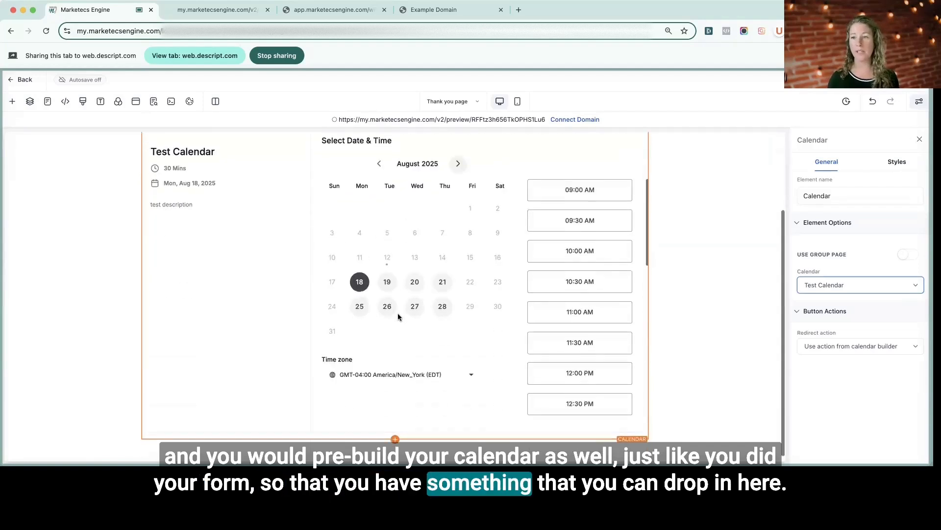
scroll(395, 309, "up", 3)
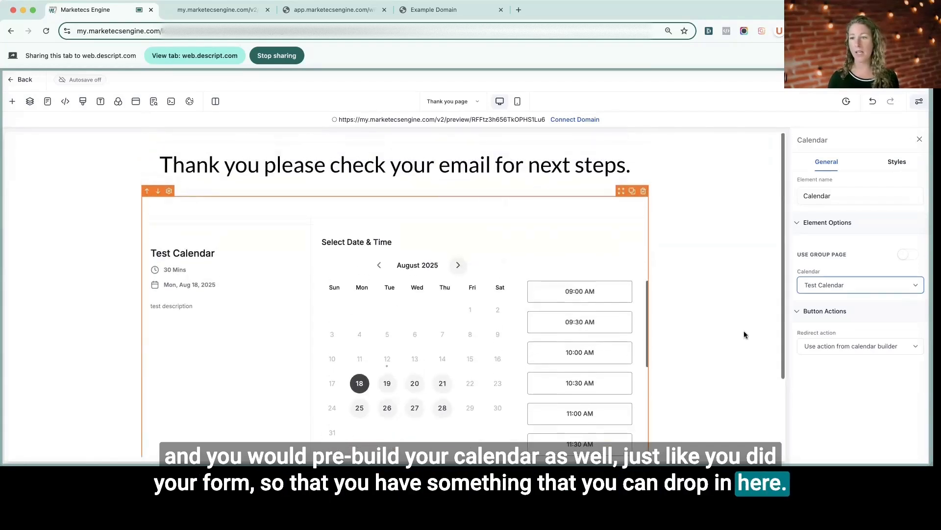
left_click(870, 345)
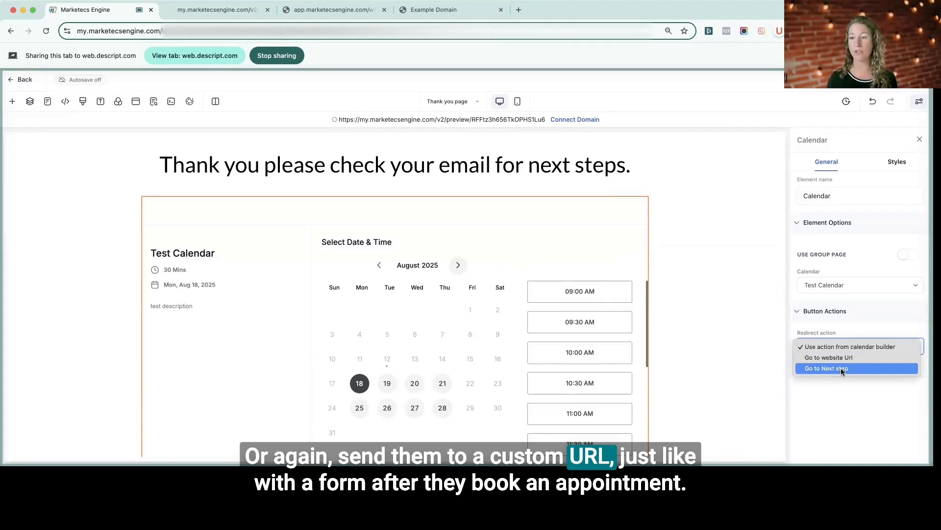
left_click(739, 373)
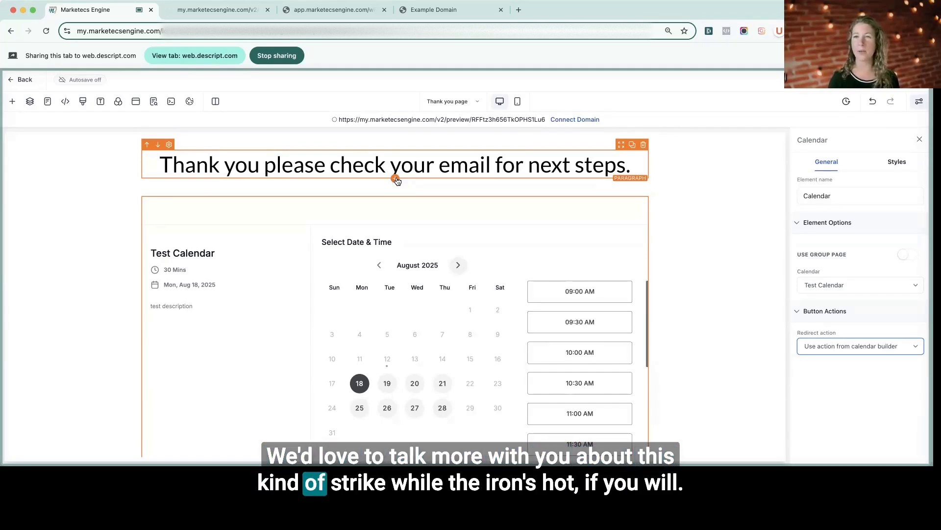
Open the thank you page's SEO metadata settings and save the page.
scroll(709, 265, "down", 2)
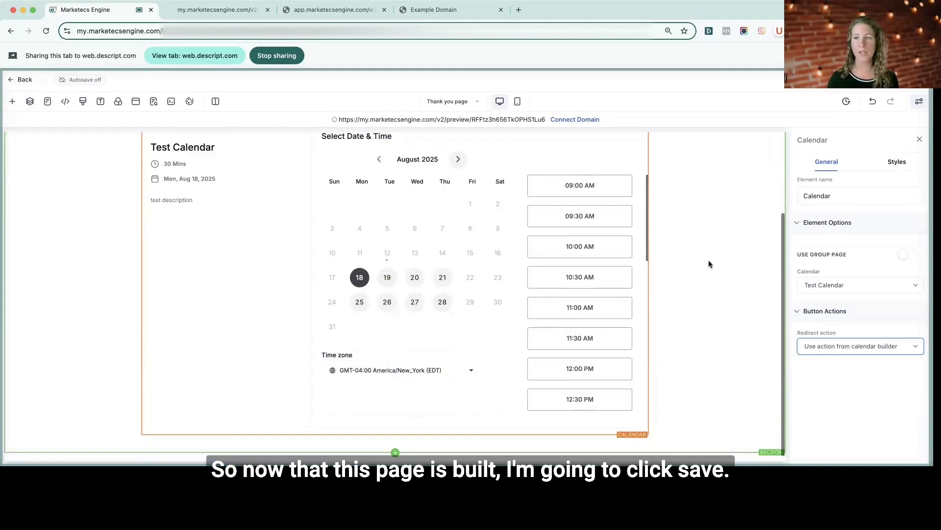
scroll(709, 264, "up", 2)
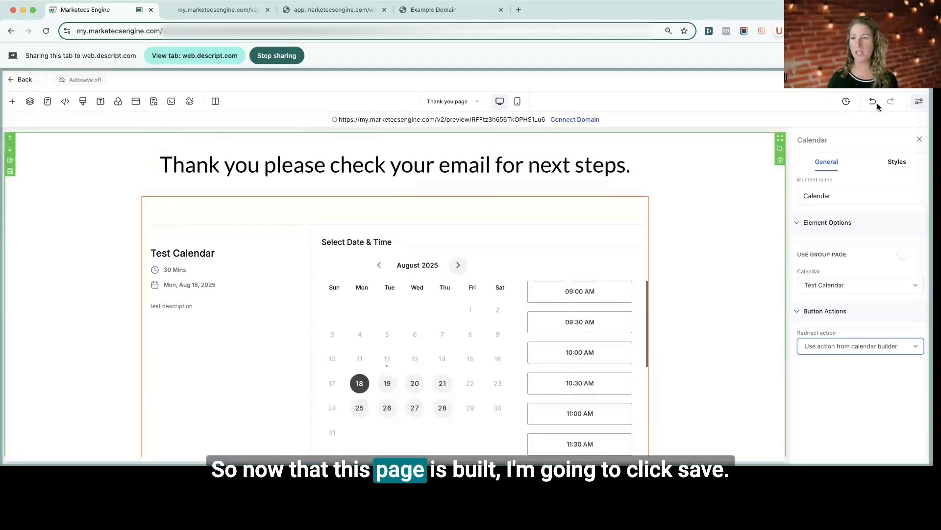
left_click(153, 101)
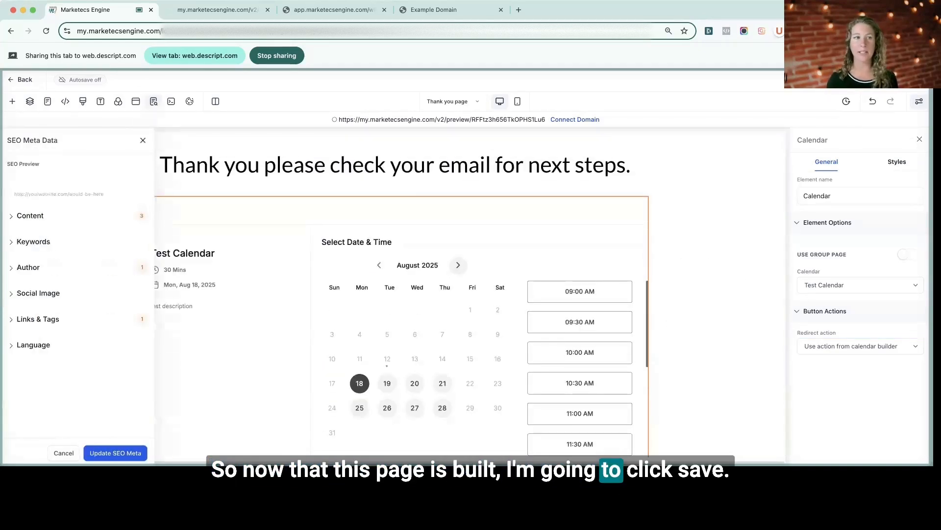
left_click(883, 80)
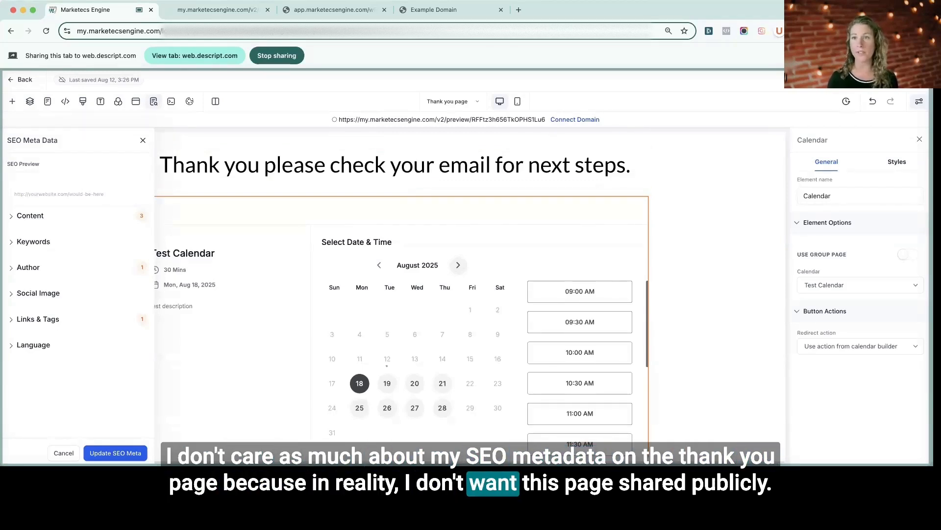
Set the thank-you paragraph's font size to 40 px for mobile and return to the desktop view.
left_click(518, 103)
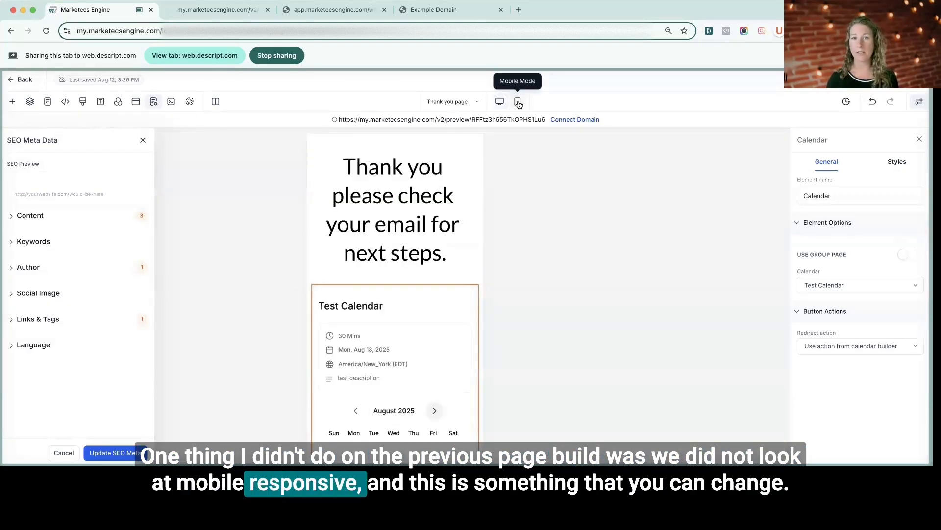
left_click(400, 200)
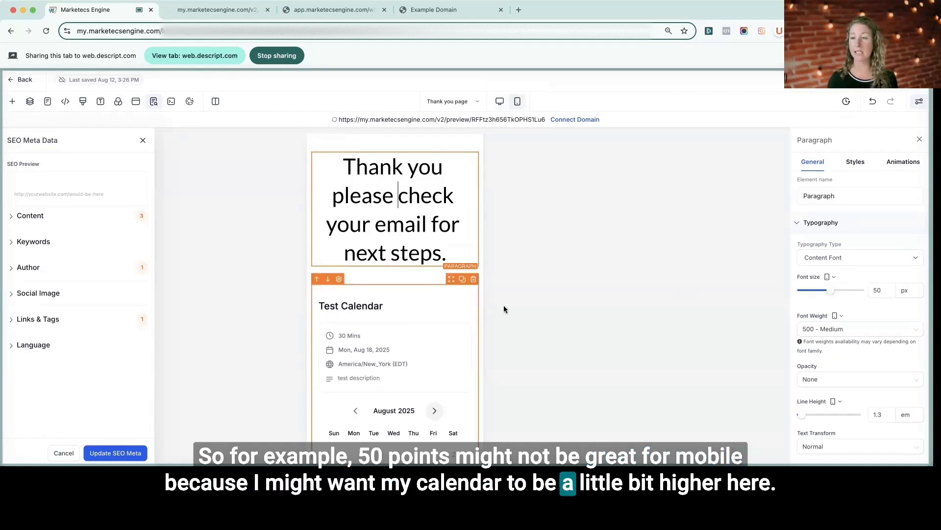
left_click_drag(832, 292, 824, 293)
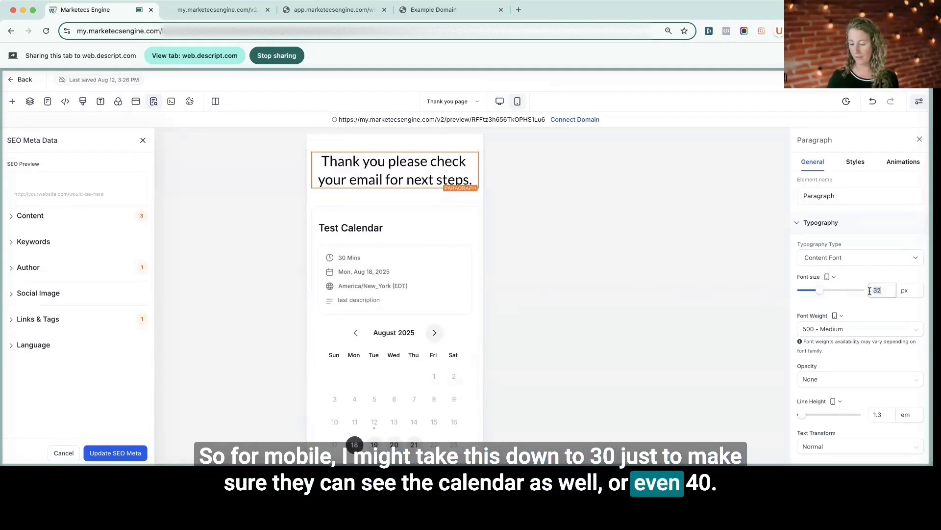
type("0")
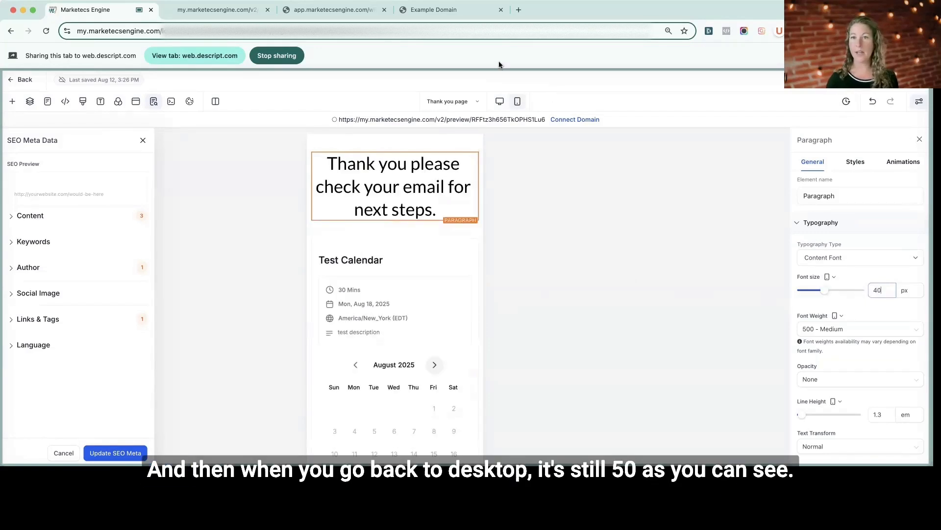
left_click(499, 101)
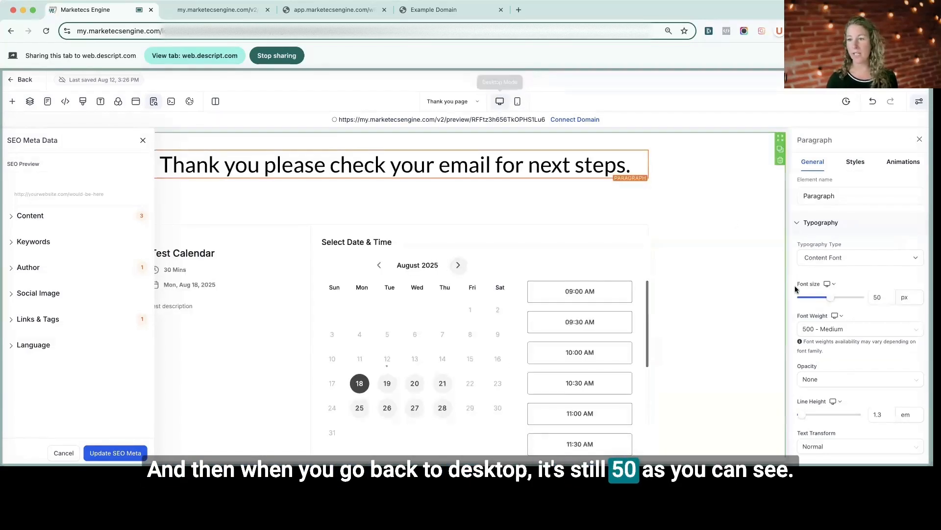
left_click(834, 316)
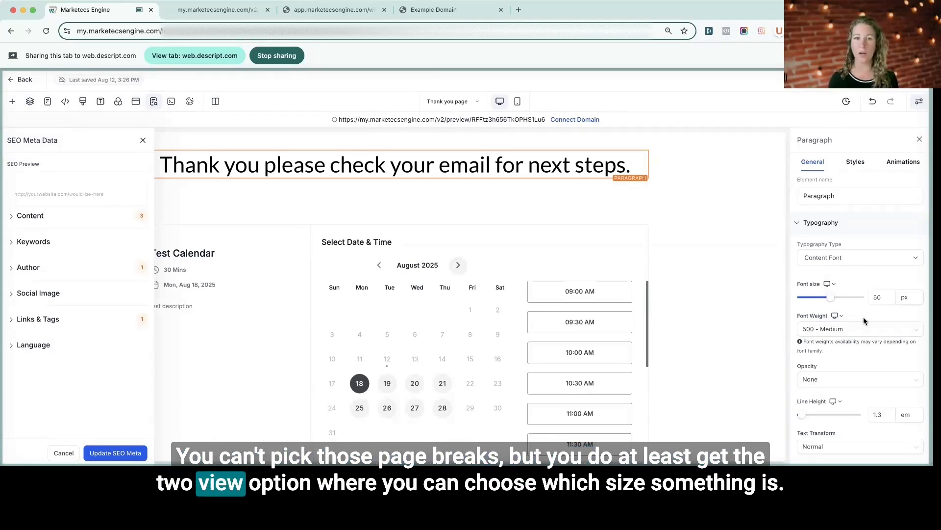
Set the calendar element's left and right padding to 40 px for desktop.
left_click(484, 203)
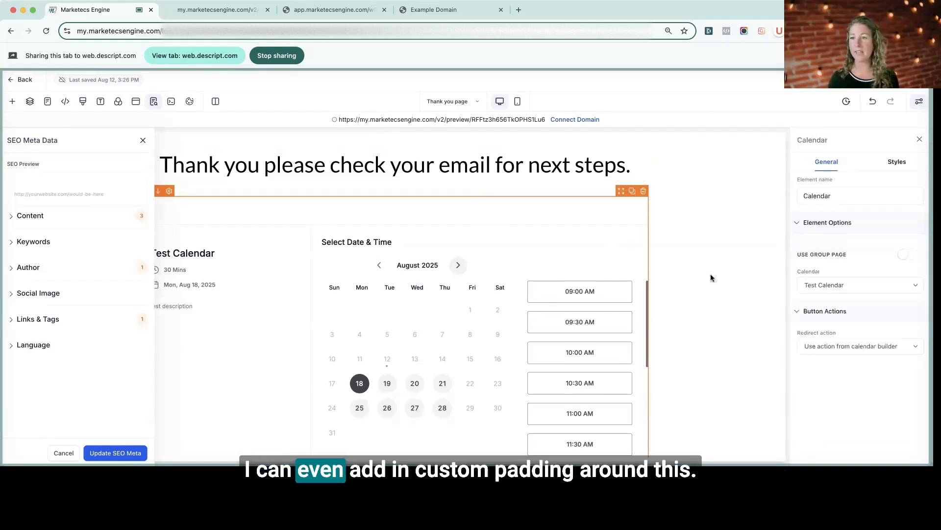
left_click(900, 164)
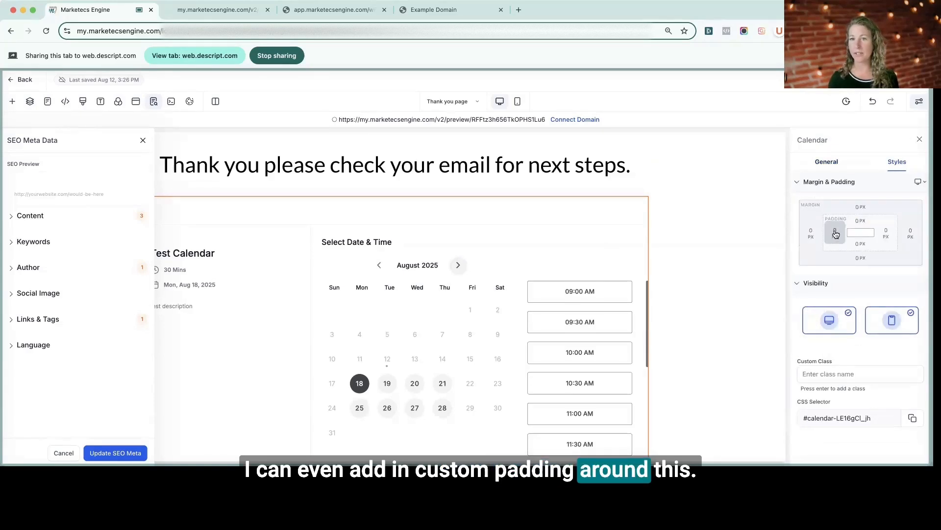
left_click(835, 234)
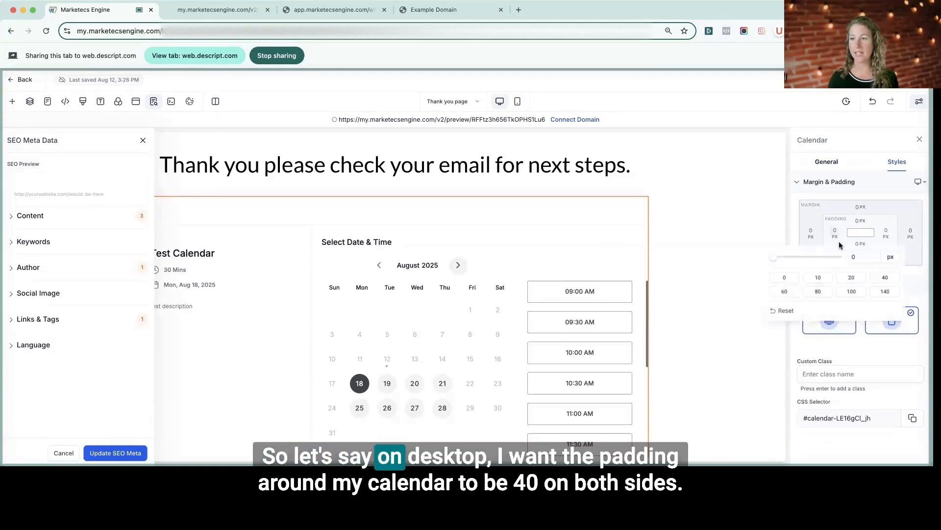
left_click(878, 278)
left_click(882, 238)
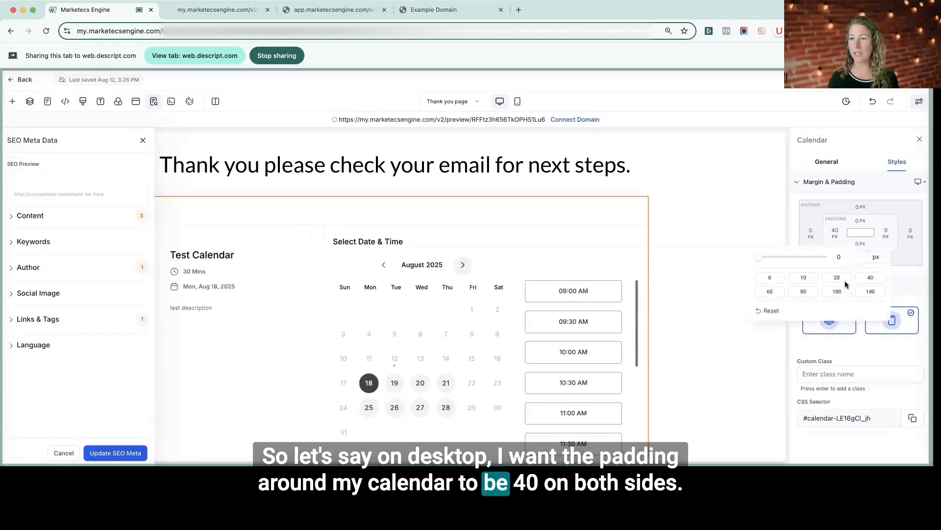
left_click(865, 278)
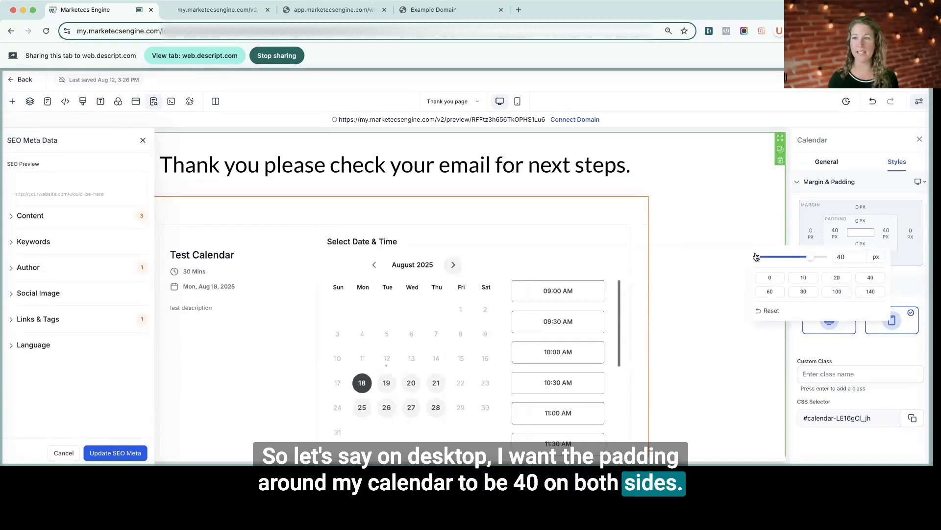
Set the calendar element's left and right padding to 10 px for mobile.
left_click(917, 183)
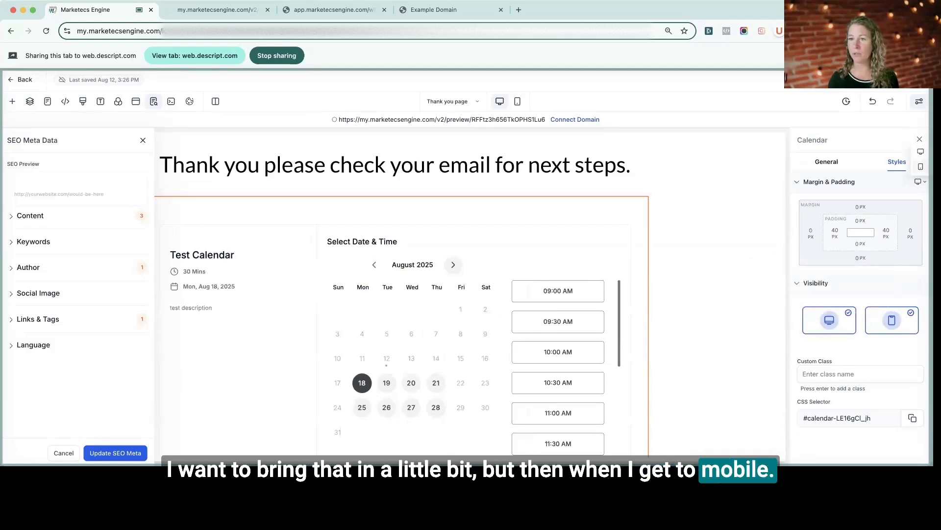
left_click(920, 167)
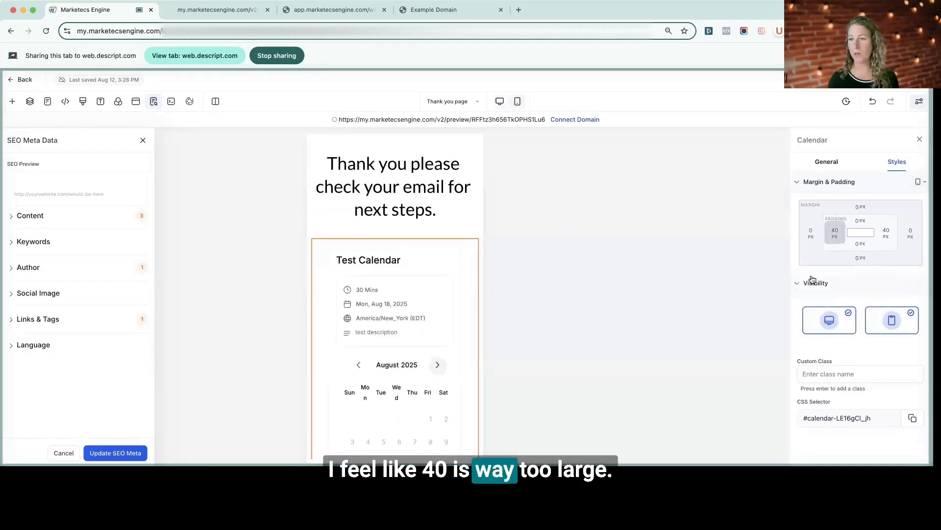
left_click(835, 233)
left_click(818, 278)
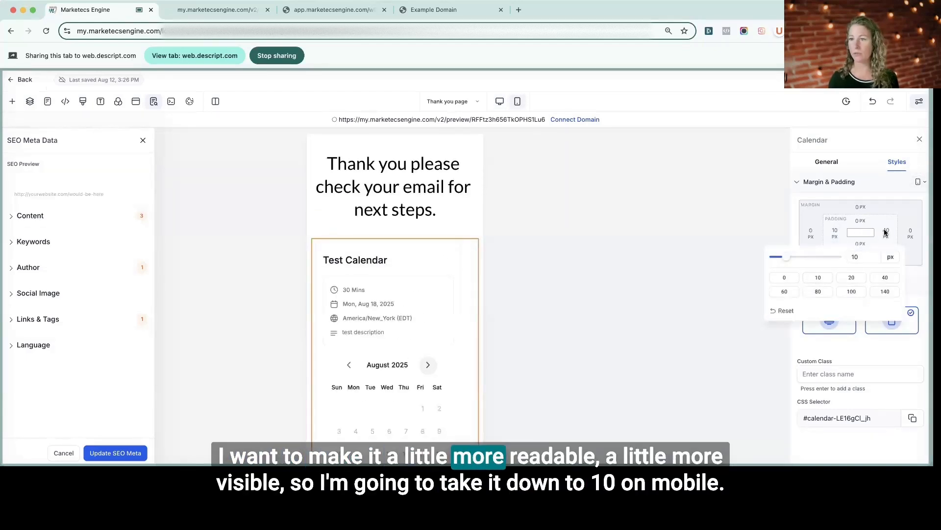
left_click(885, 233)
left_click(885, 233)
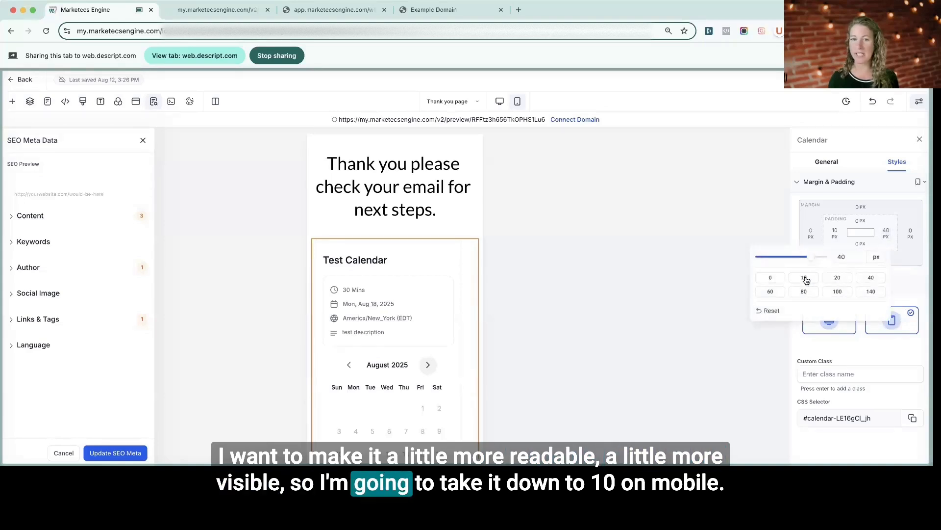
left_click(805, 277)
Examine the thank-you paragraph's style settings and the mobile and desktop choices for its text alignment.
left_click(434, 210)
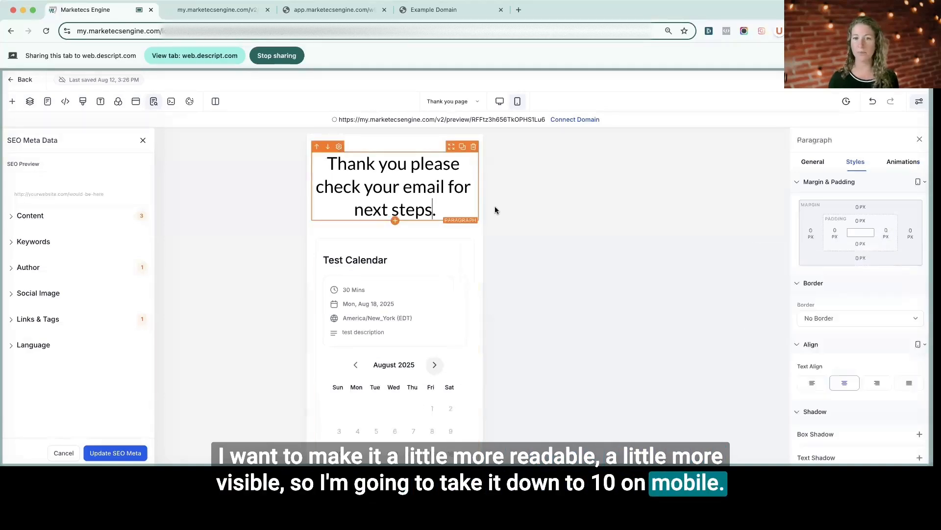
scroll(913, 355, "down", 1)
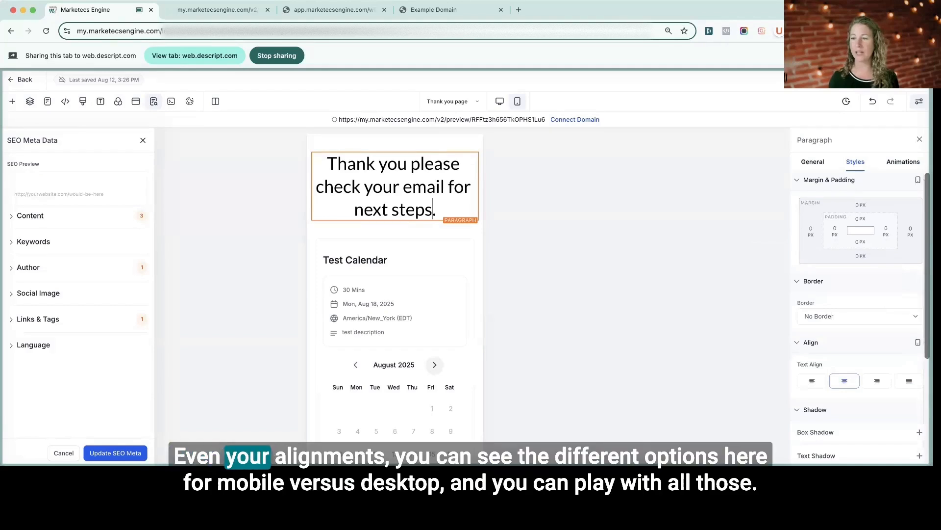
left_click(919, 342)
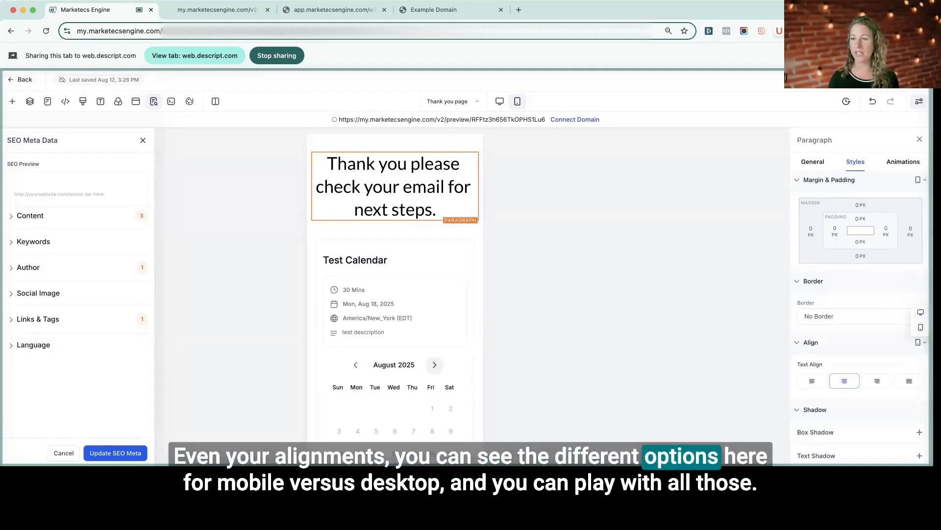
scroll(858, 287, "down", 5)
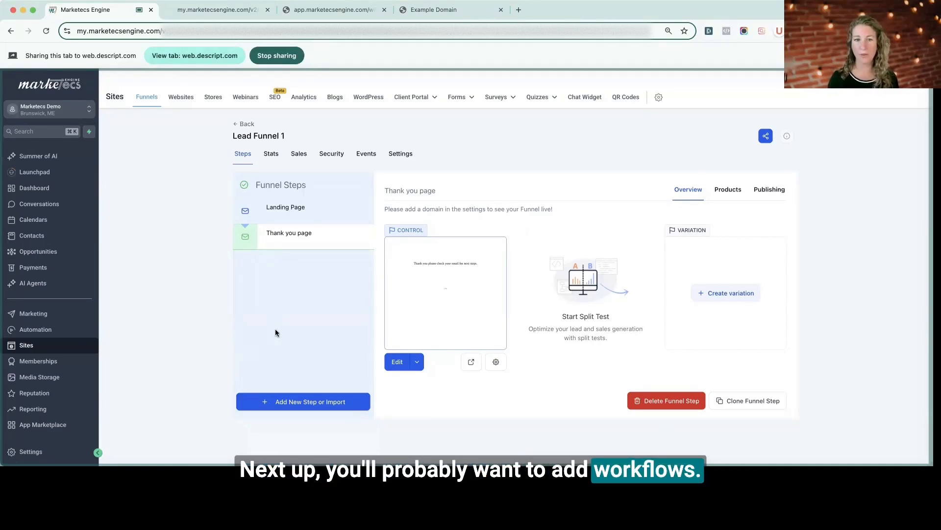
Create an automation workflow from scratch, name it "Lead Funnel 1" and save it.
left_click(35, 332)
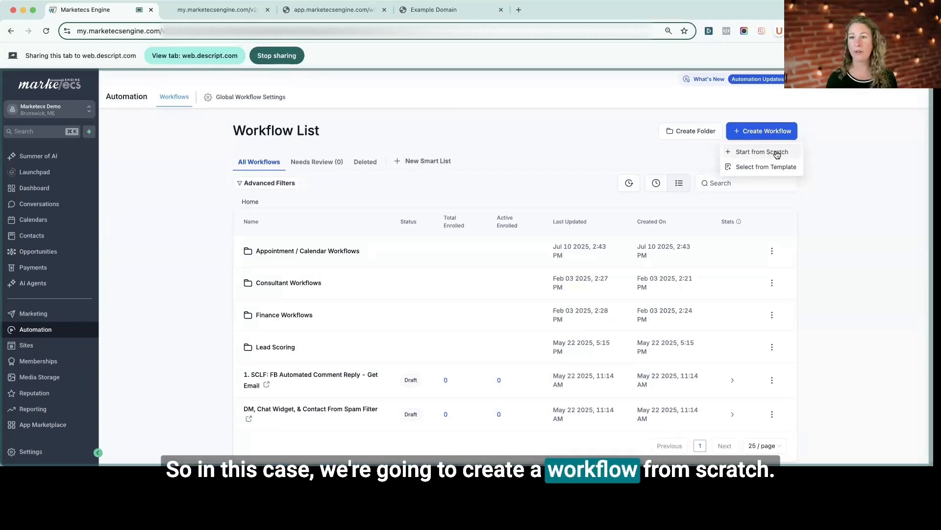
left_click(778, 154)
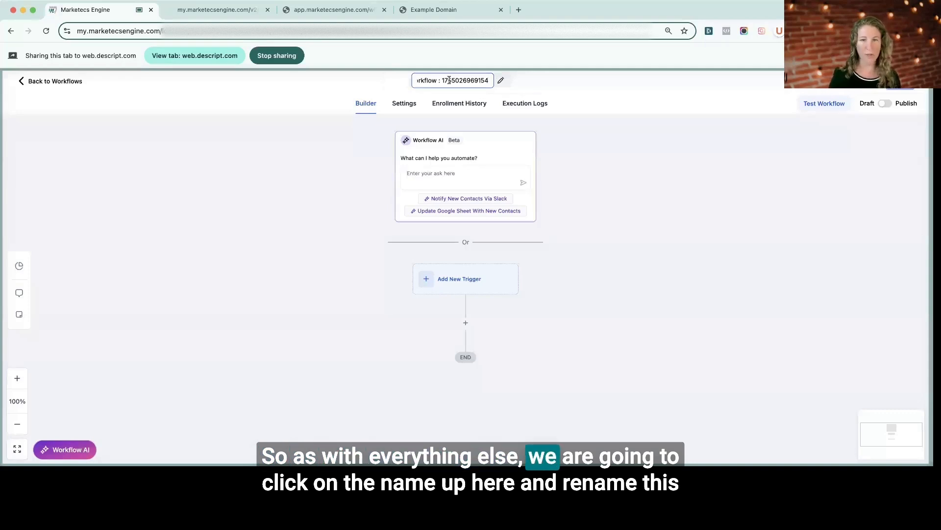
key("super+a")
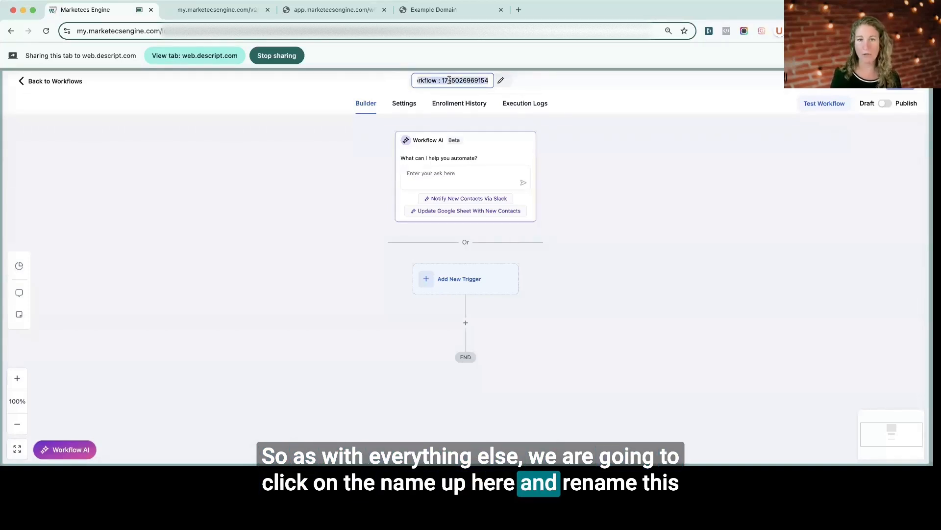
type("Lead Funnel 1")
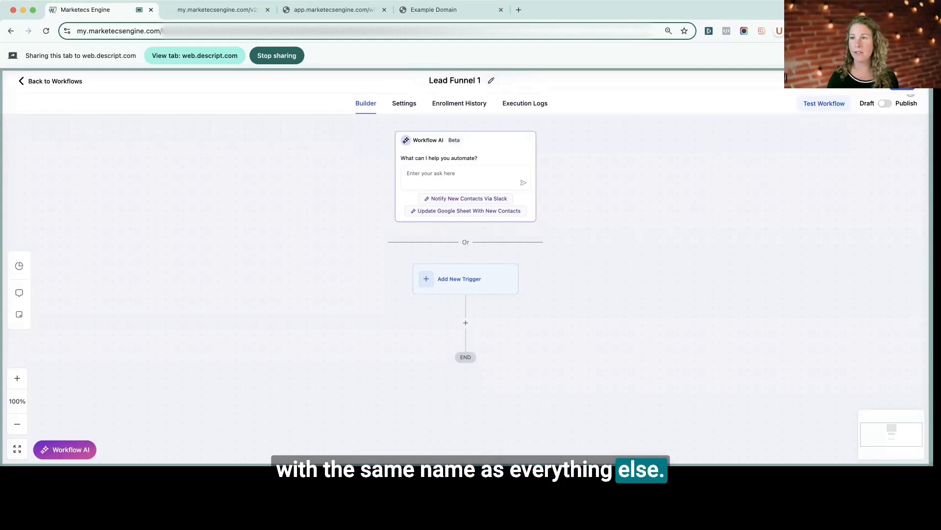
left_click(909, 87)
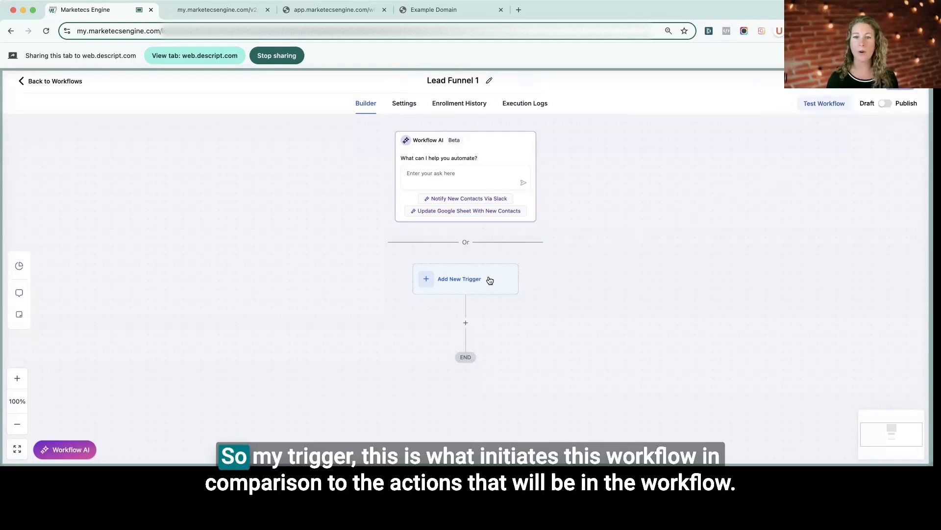
Add a Form Submitted trigger to the Lead Funnel 1 workflow.
left_click(487, 278)
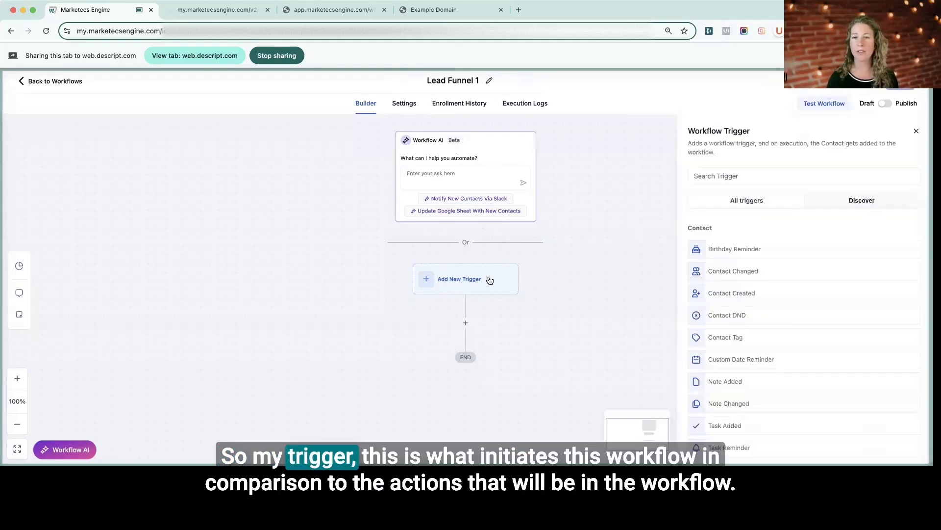
left_click(760, 176)
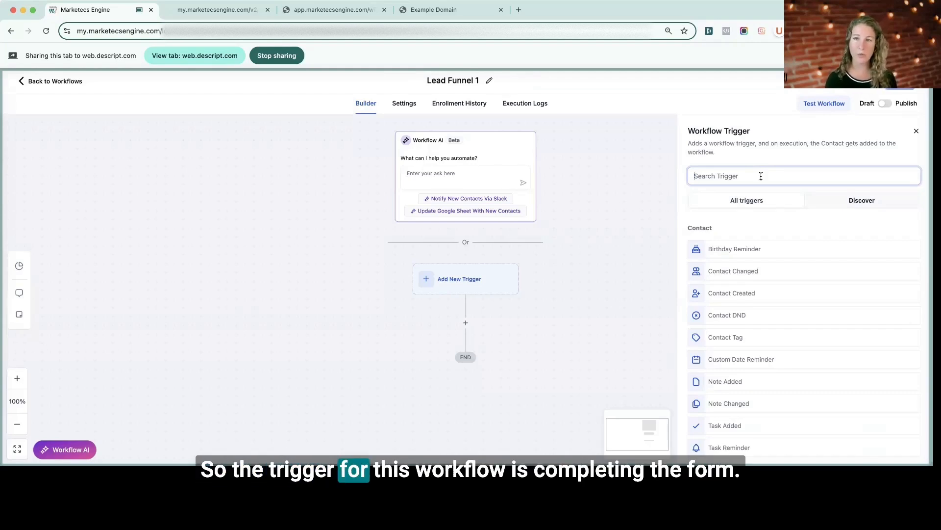
type("form")
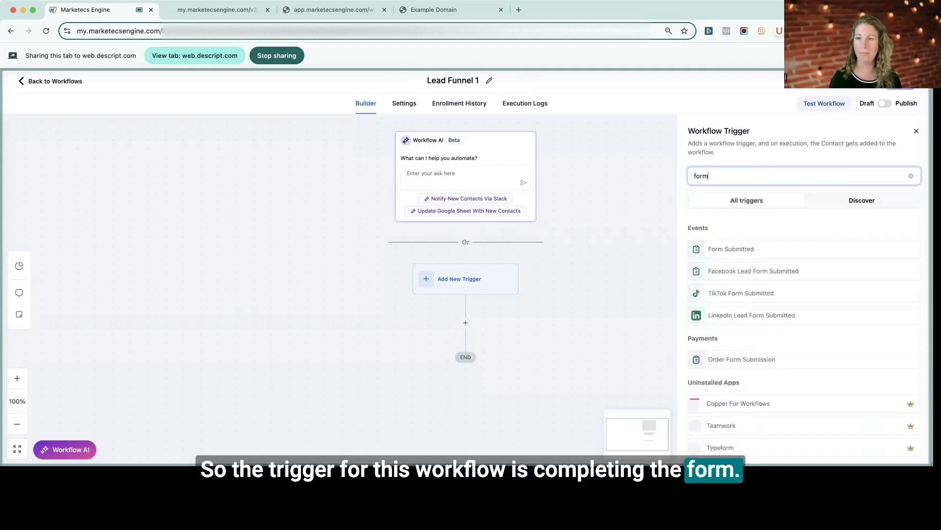
left_click(748, 251)
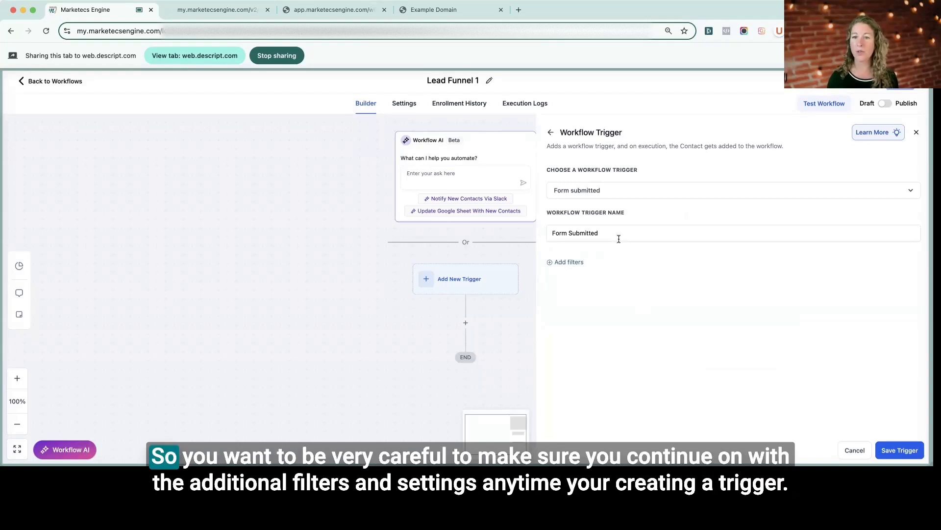
Add a trigger filter where "Form is" equals the Lead Funnel 1 form.
left_click(571, 263)
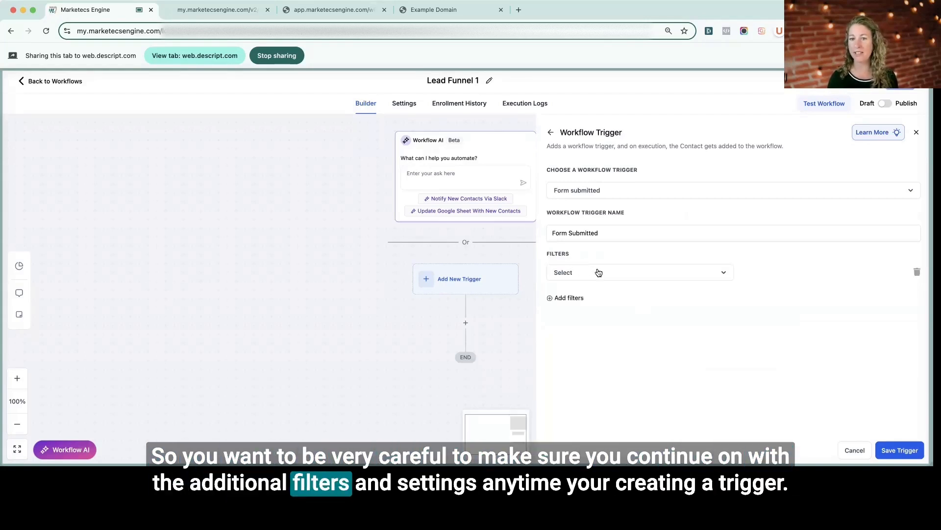
left_click(613, 274)
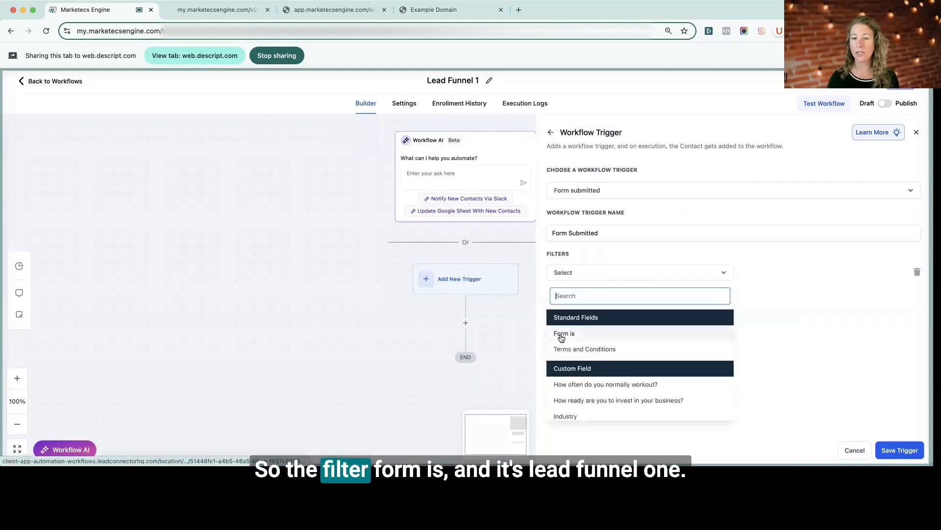
left_click(559, 332)
left_click(772, 276)
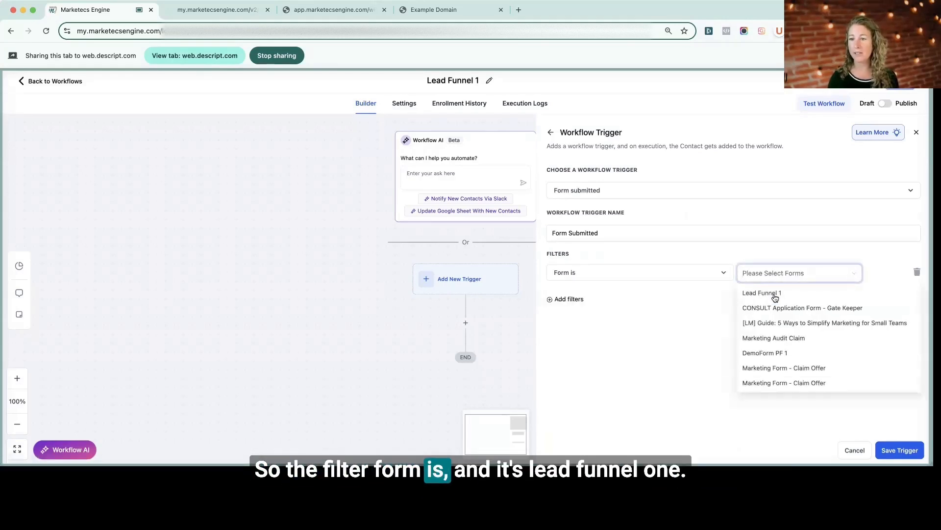
left_click(775, 296)
left_click(645, 338)
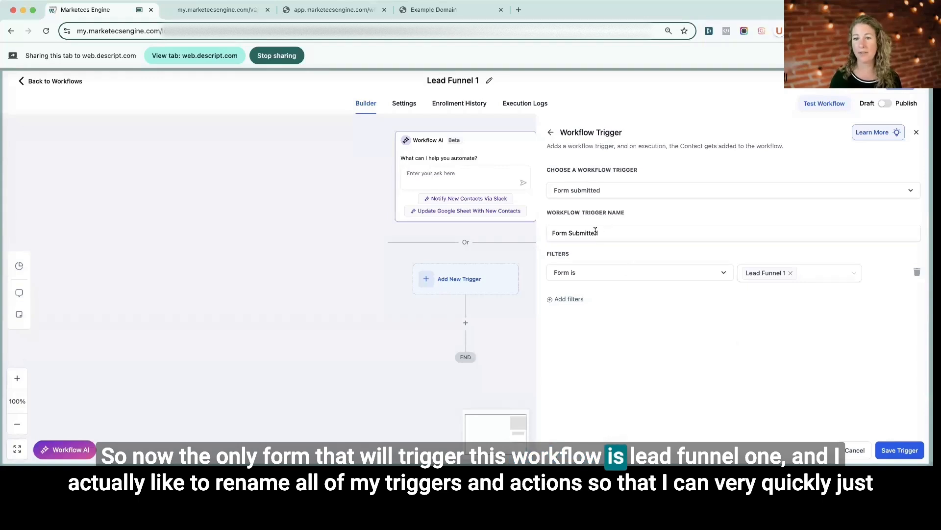
Rename the trigger "Lead Funnel 1 Form Submitted" and save it.
left_click(553, 233)
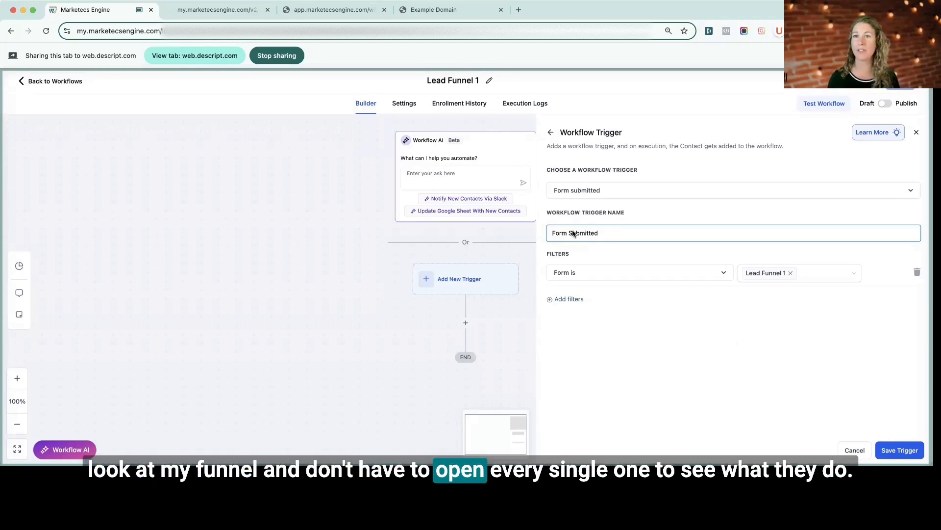
type("Lead Funnel 1")
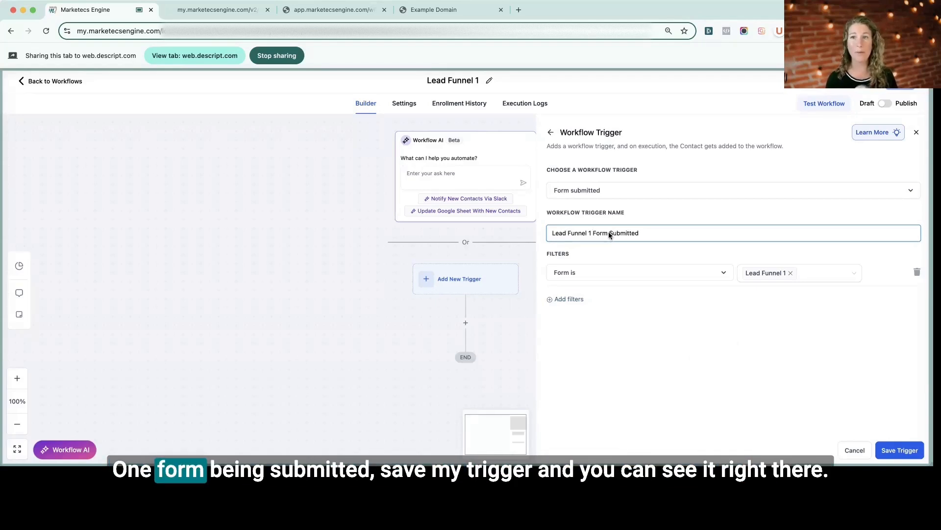
left_click(897, 452)
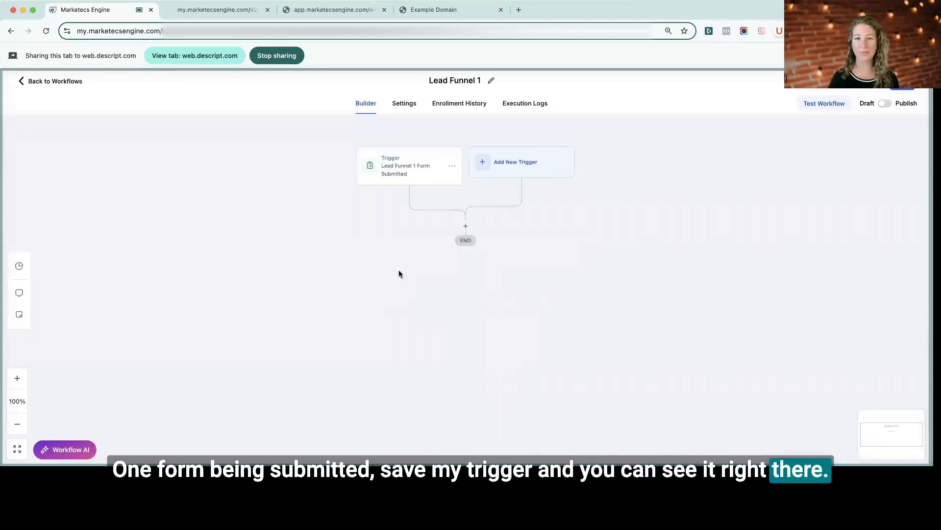
Add an Add Contact Tag action after the trigger and name it "Add Lead Funnel 1 Tag".
left_click(466, 227)
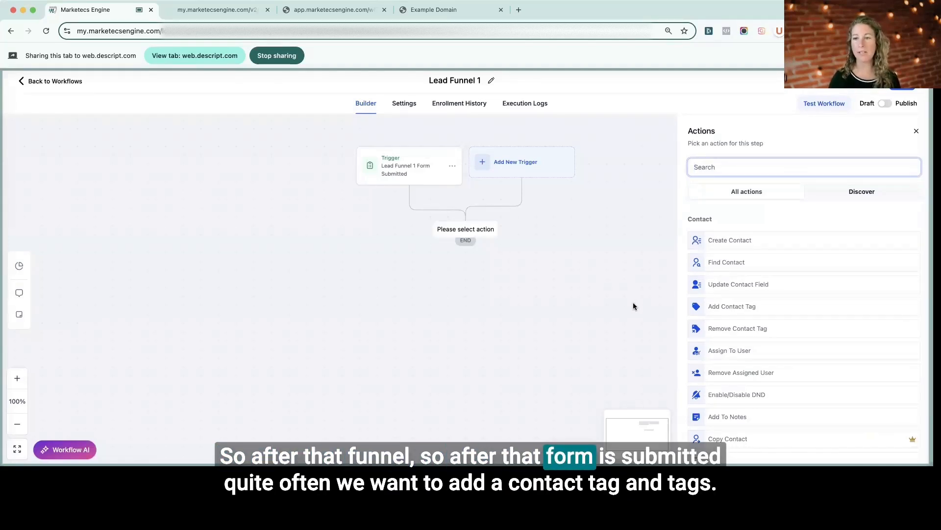
left_click(744, 306)
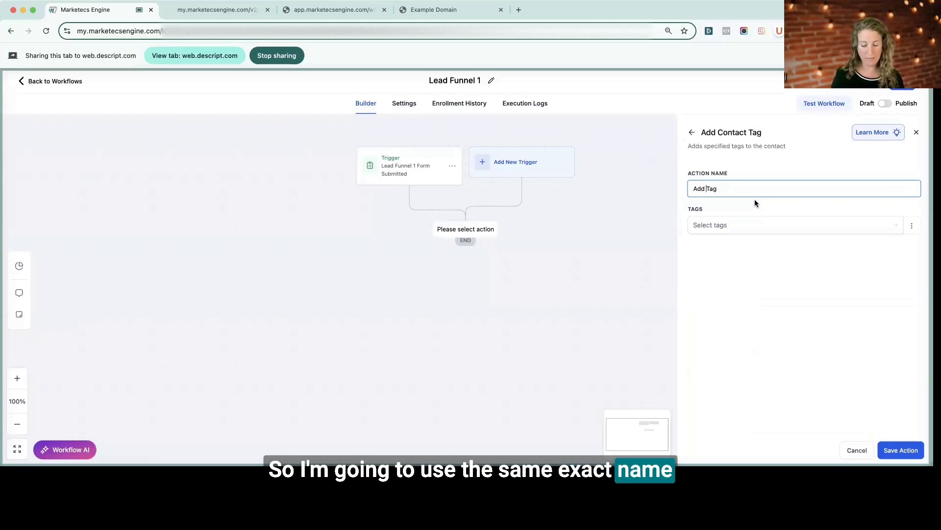
left_click(707, 189)
type("Lead Funnel 1")
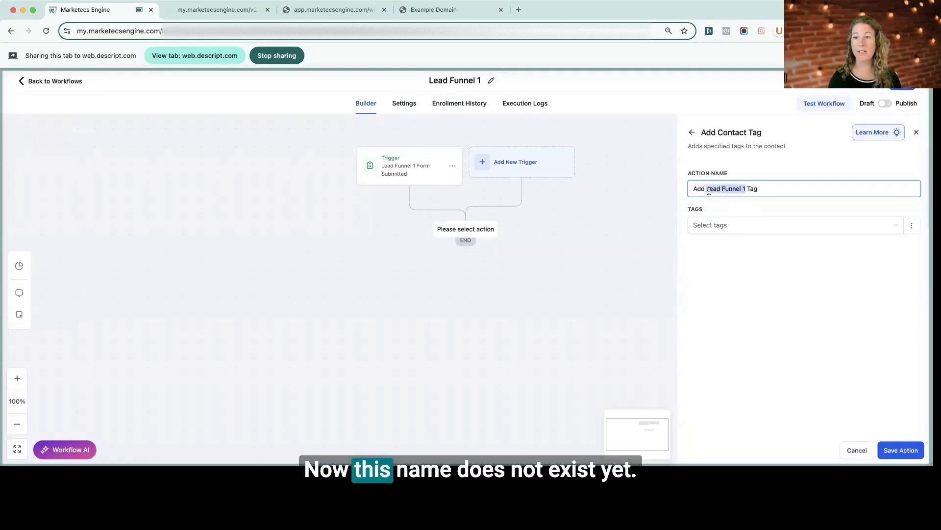
Create a new "lead funnel 1" tag for the contact tag action and save the action.
left_click(723, 226)
type("Lead Funnel 1")
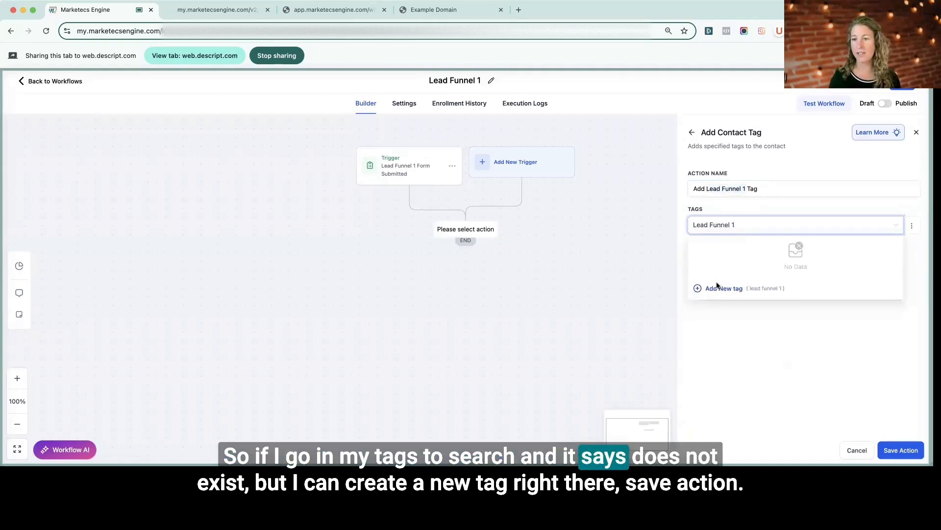
left_click(728, 288)
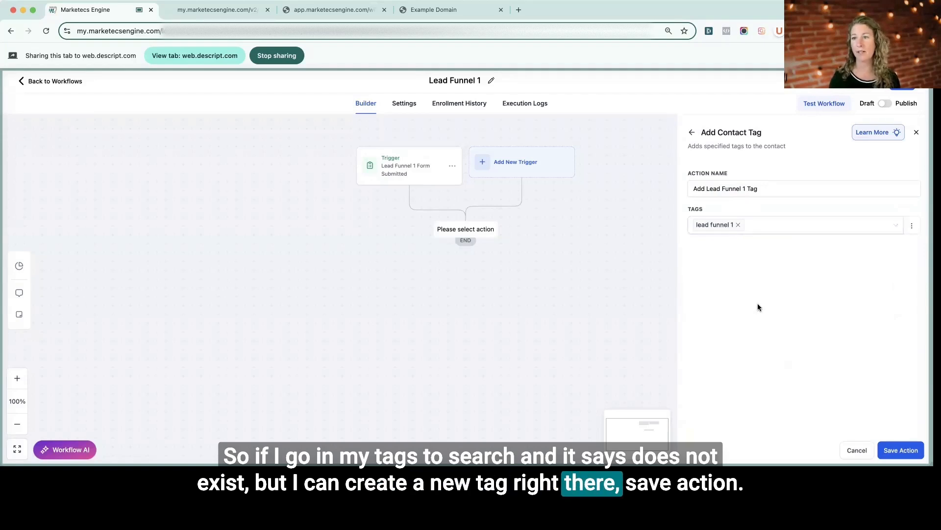
left_click(900, 450)
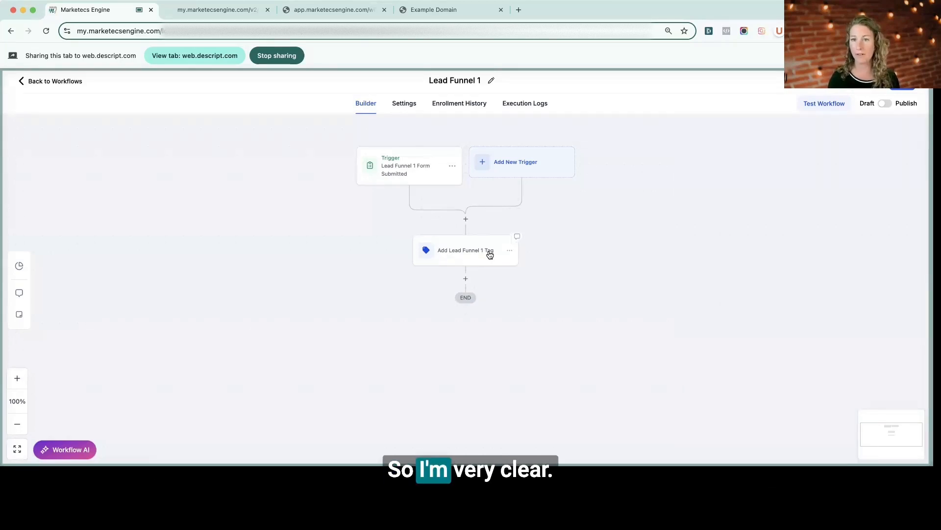
Add a Send Internal Notification action after the tag action, with Email as the notification type.
left_click(466, 279)
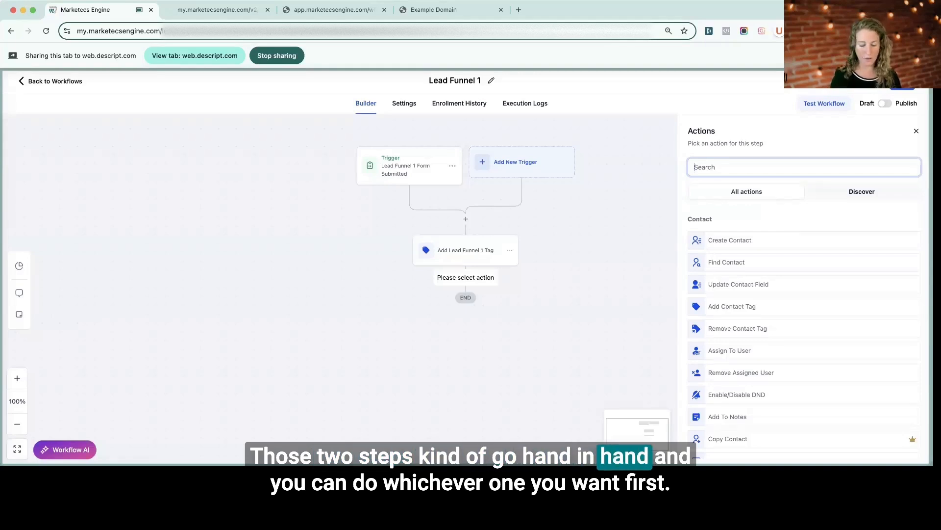
type("not")
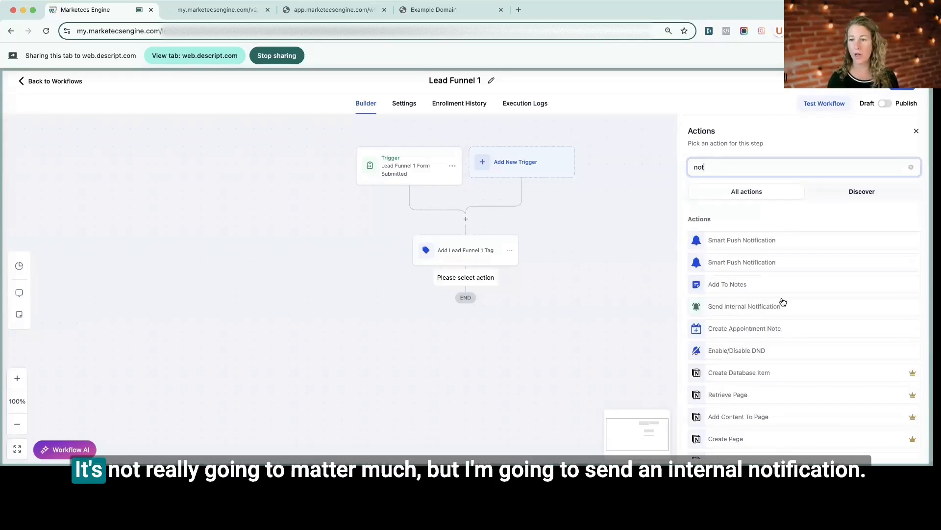
left_click(775, 306)
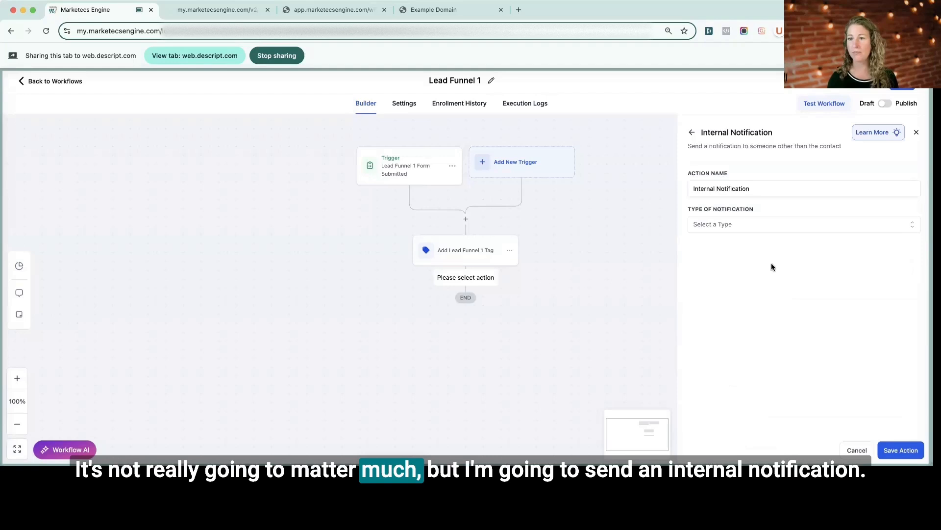
left_click(750, 224)
left_click(737, 243)
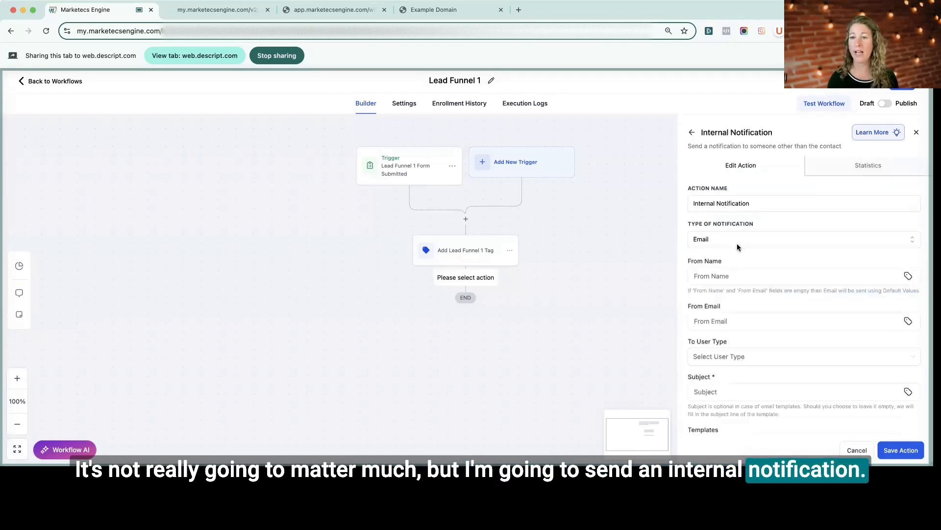
left_click(735, 241)
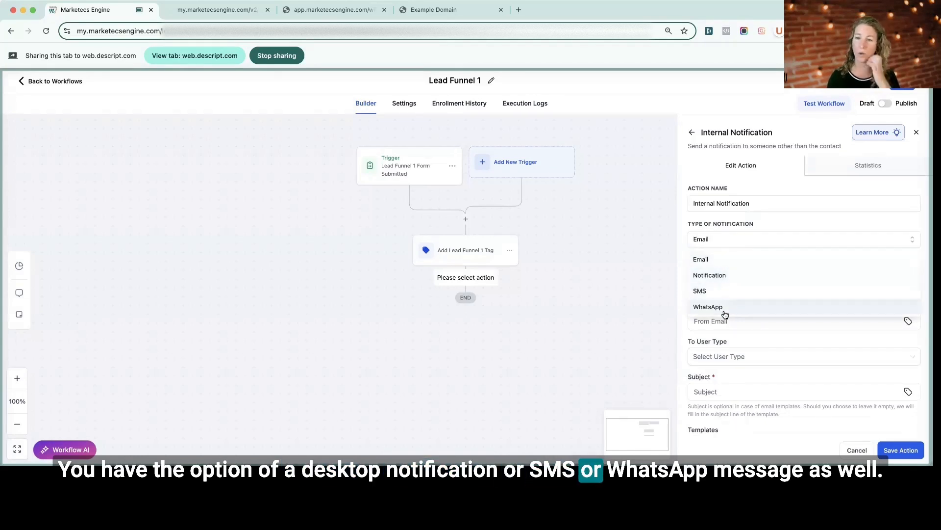
left_click(754, 259)
Address the notification to a particular user, select the team member, and set the subject to "NEW Lead Funnel 1 Contact".
scroll(733, 294, "down", 3)
left_click(736, 267)
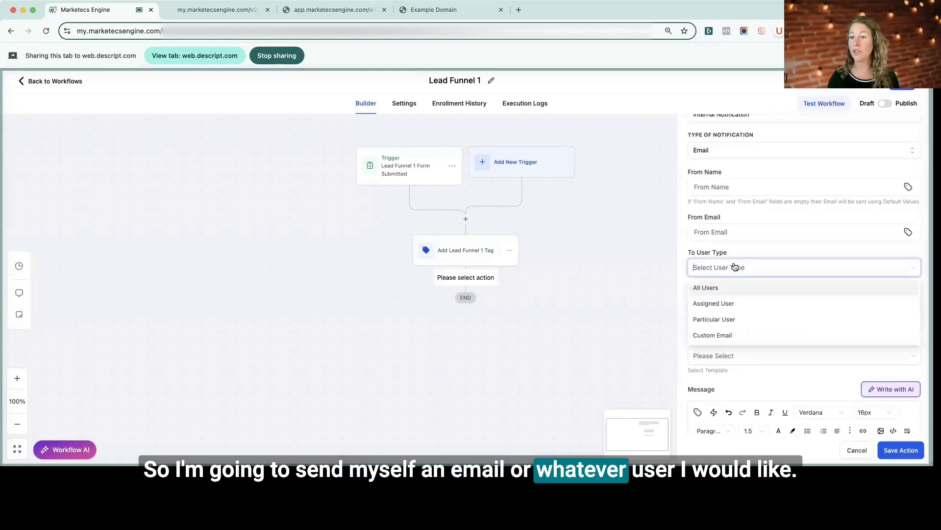
left_click(715, 319)
left_click(719, 303)
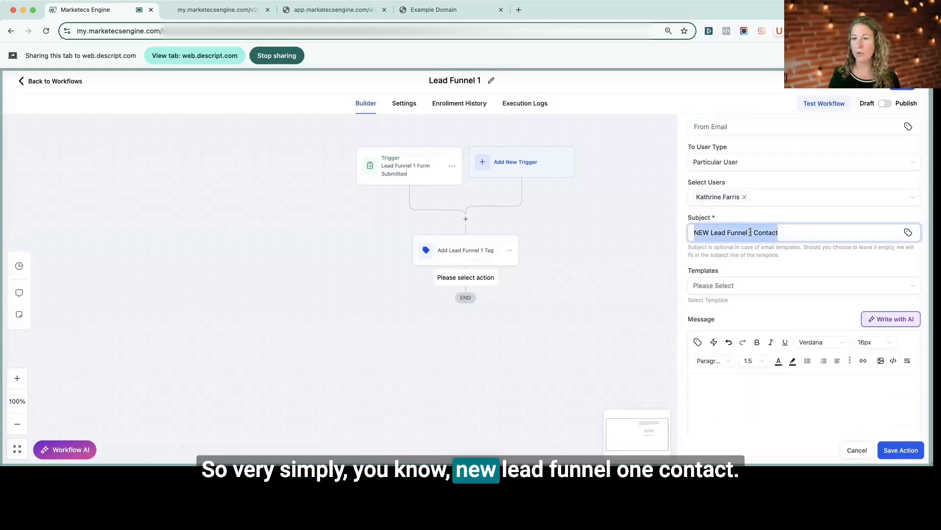
Enter "NEW Lead Funnel 1 Contact" as the first line of the notification message and start a new paragraph below it.
left_click(733, 399)
type("NEW Lead Funnel 1 Contact")
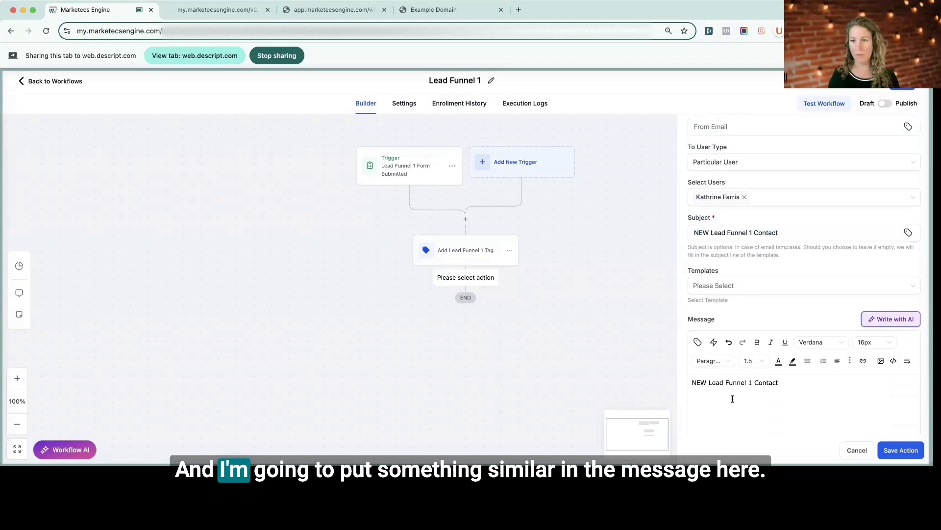
scroll(734, 397, "down", 1)
scroll(733, 397, "down", 3)
key("Return")
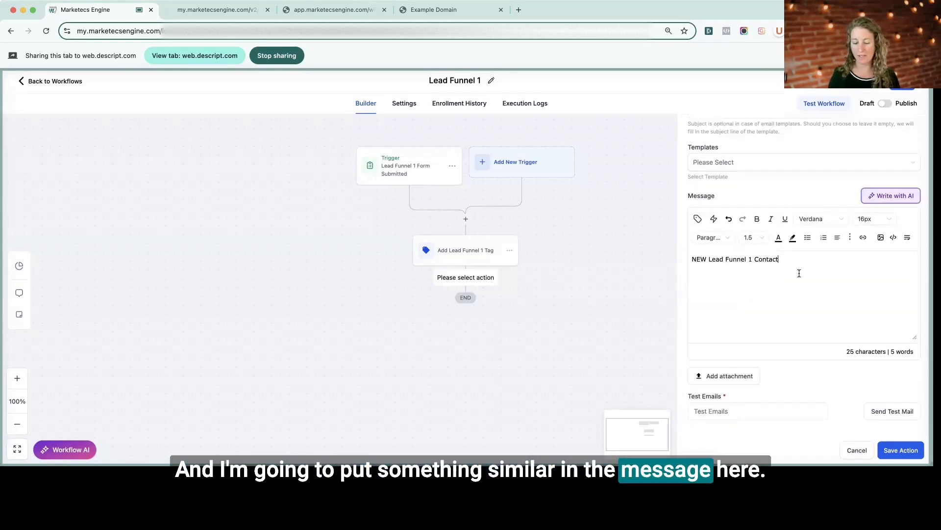
Insert the contact's Full Name and Email custom values on separate lines of the notification message.
left_click(697, 220)
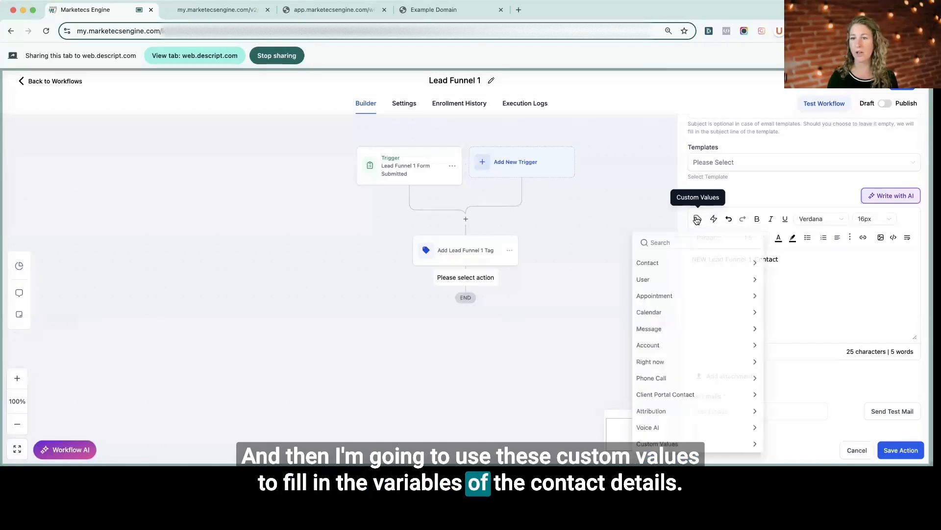
left_click(683, 265)
left_click(651, 278)
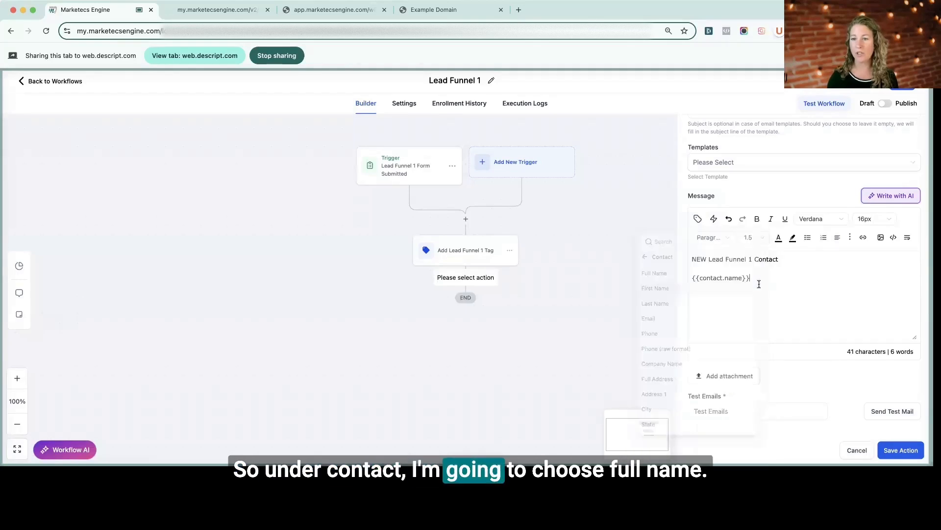
key("Return")
left_click(697, 219)
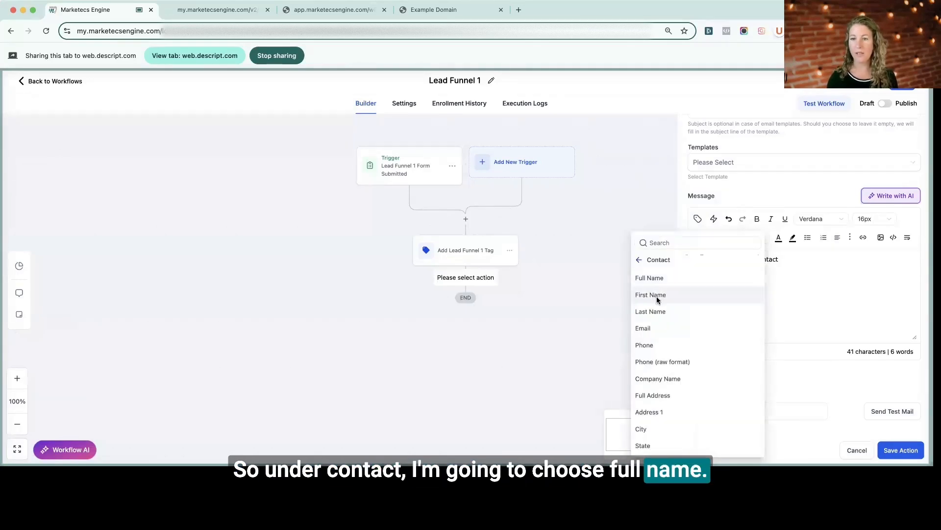
left_click(646, 328)
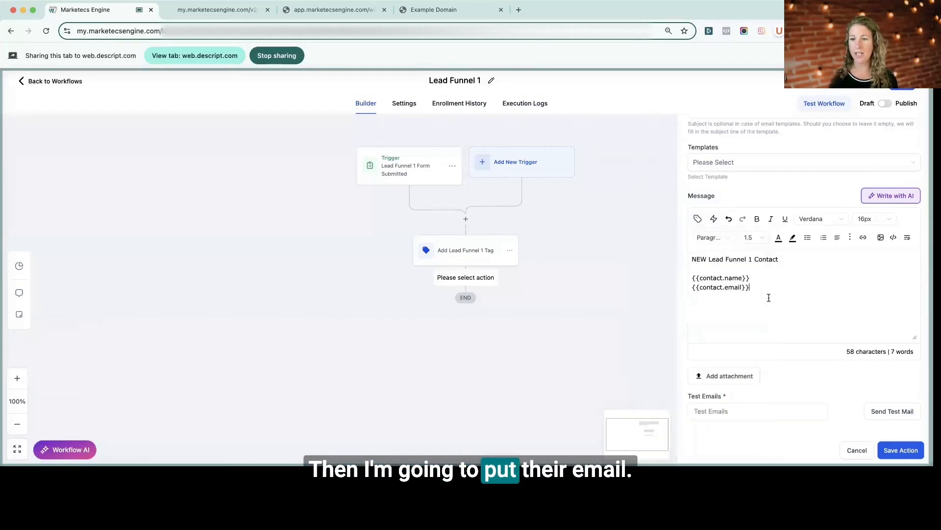
Insert the contact's Phone and Company Name custom values on separate lines below the email value in the message.
left_click(700, 220)
left_click(643, 342)
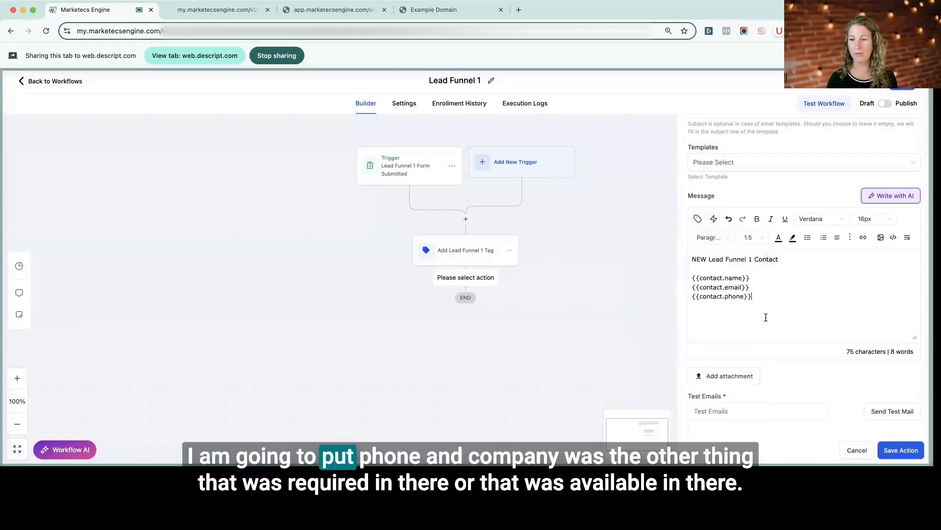
key("Return")
left_click(697, 218)
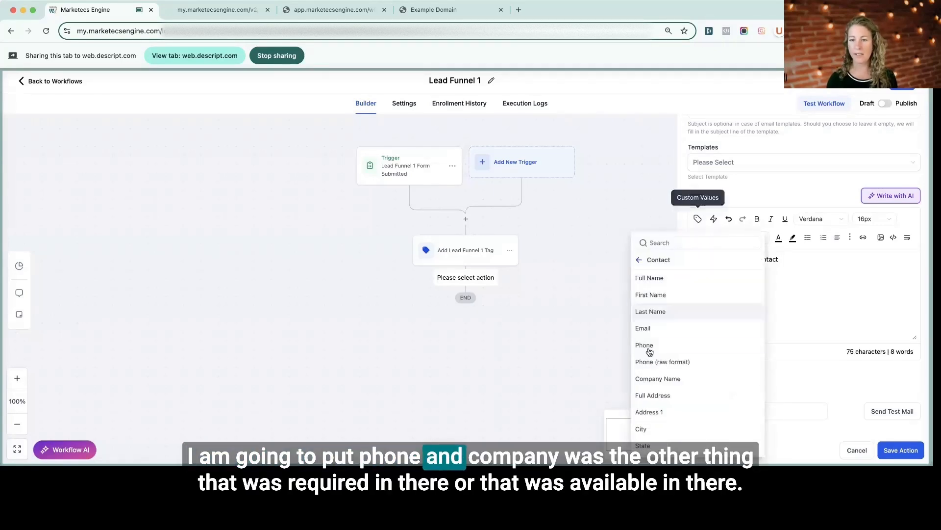
left_click(652, 379)
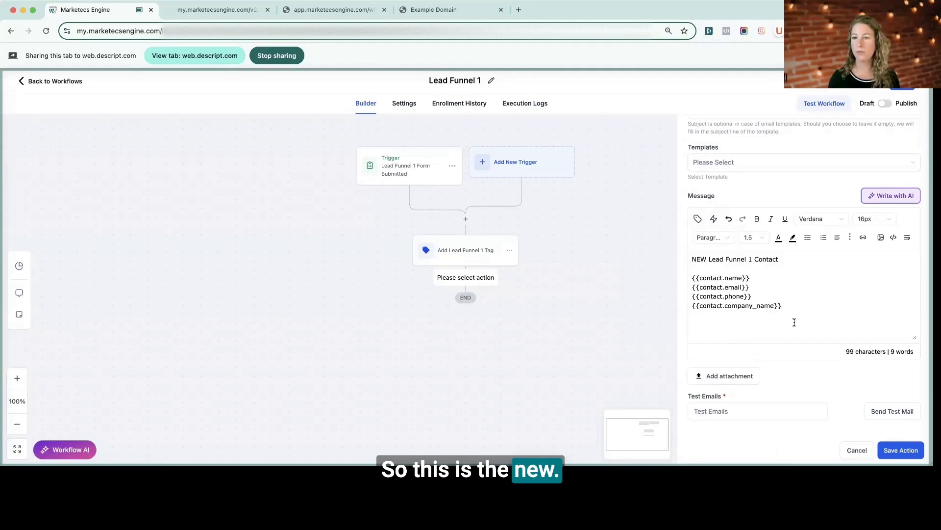
scroll(793, 322, "up", 2)
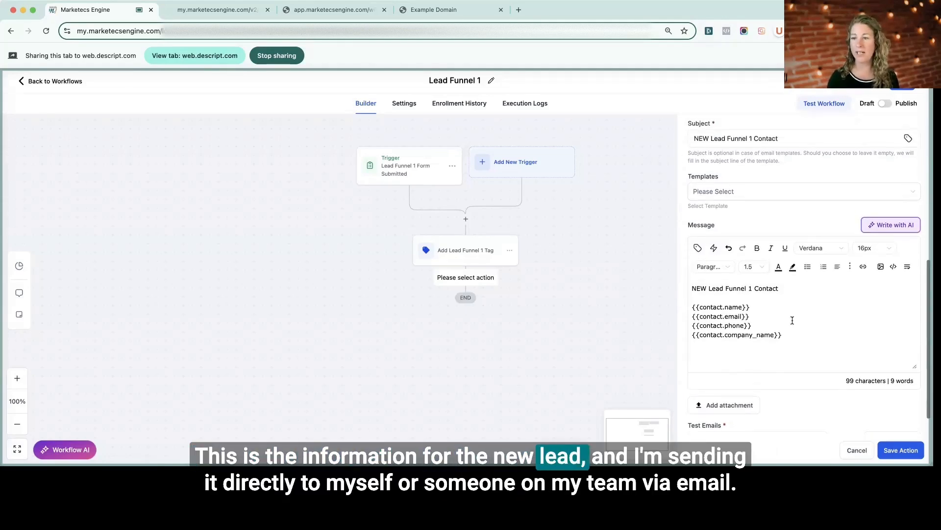
scroll(792, 320, "up", 2)
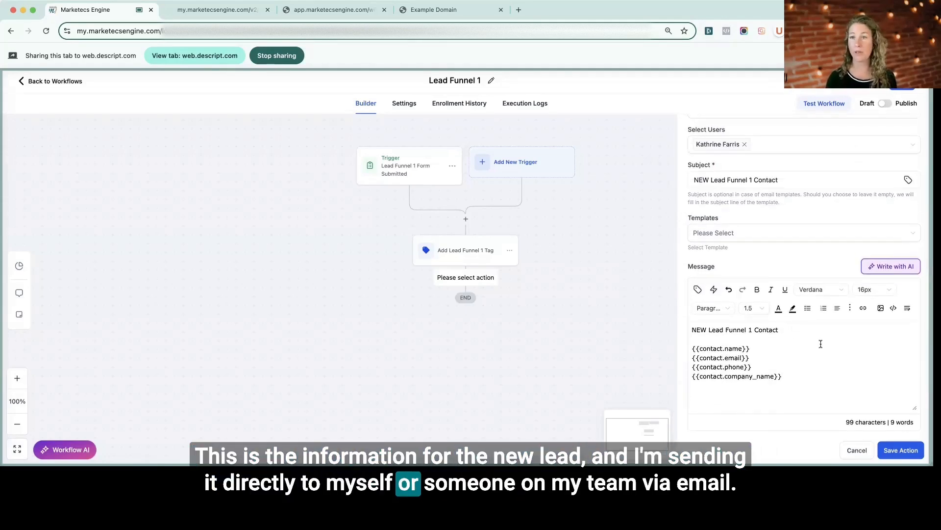
Check the email notification's sender, recipient and subject settings, and save the internal notification action.
scroll(821, 344, "up", 5)
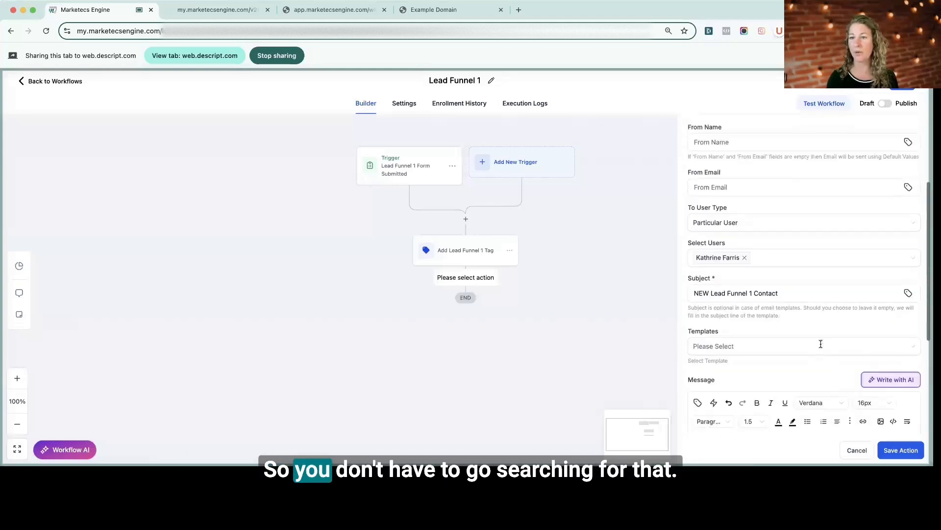
scroll(821, 343, "up", 6)
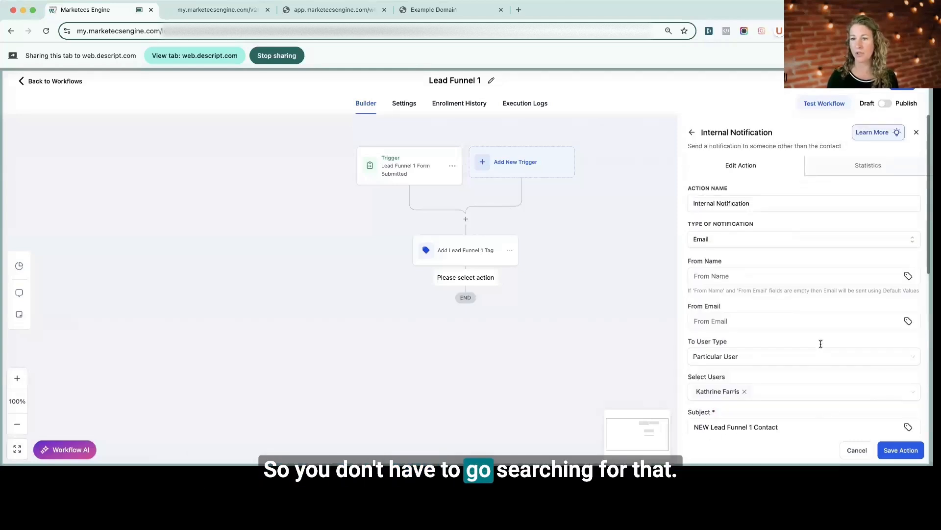
left_click(904, 449)
Search the available actions for "email" and add a Send Email action after the internal notification.
left_click(466, 336)
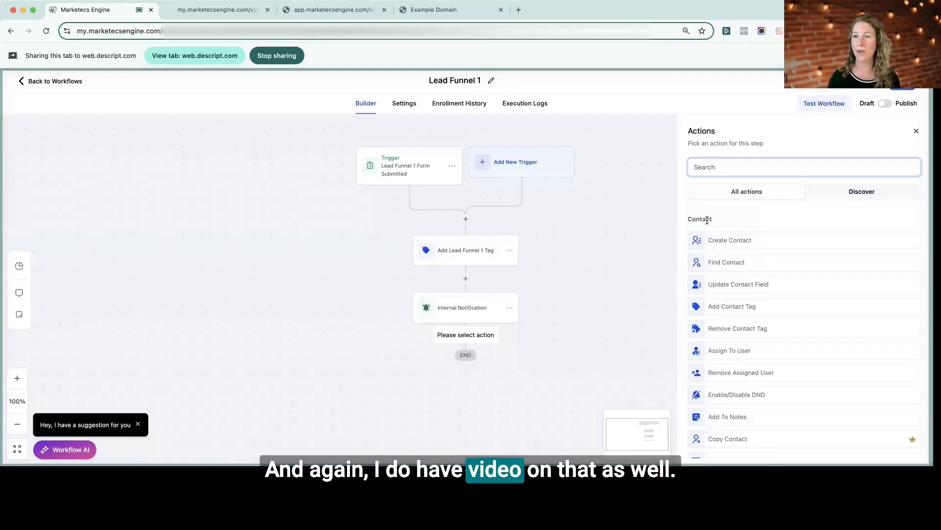
type("em")
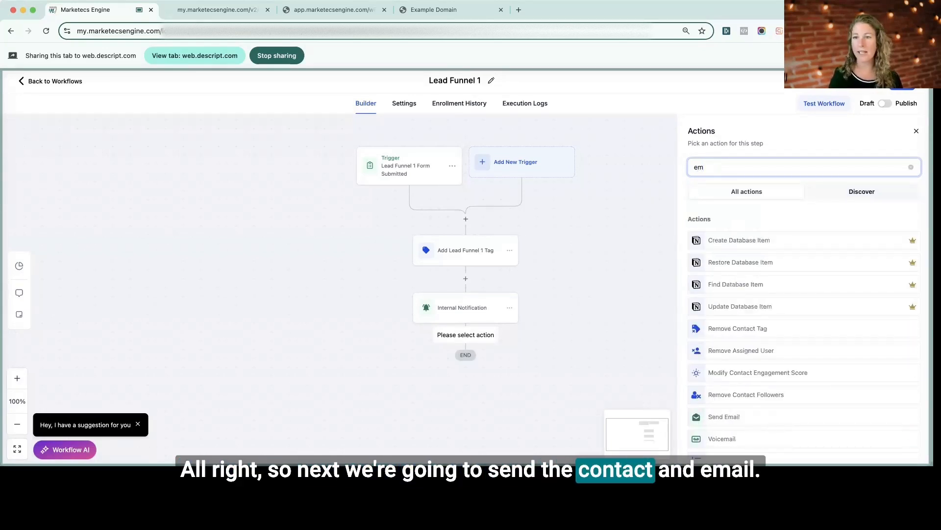
type("ail")
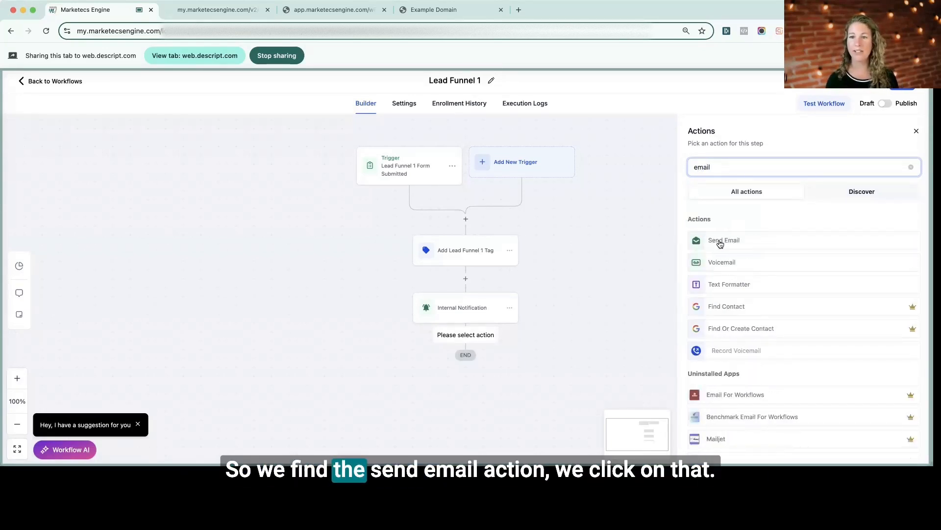
left_click(721, 241)
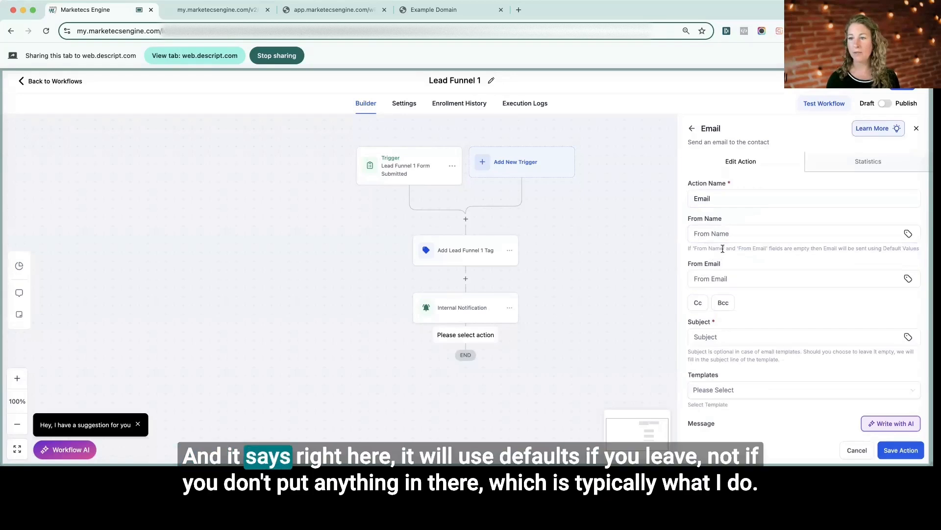
left_click_drag(726, 248, 877, 260)
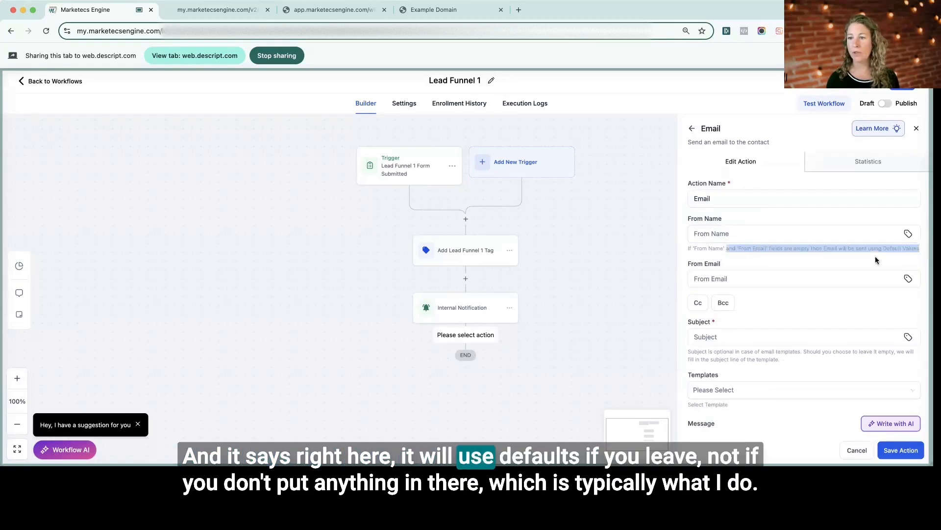
left_click(846, 259)
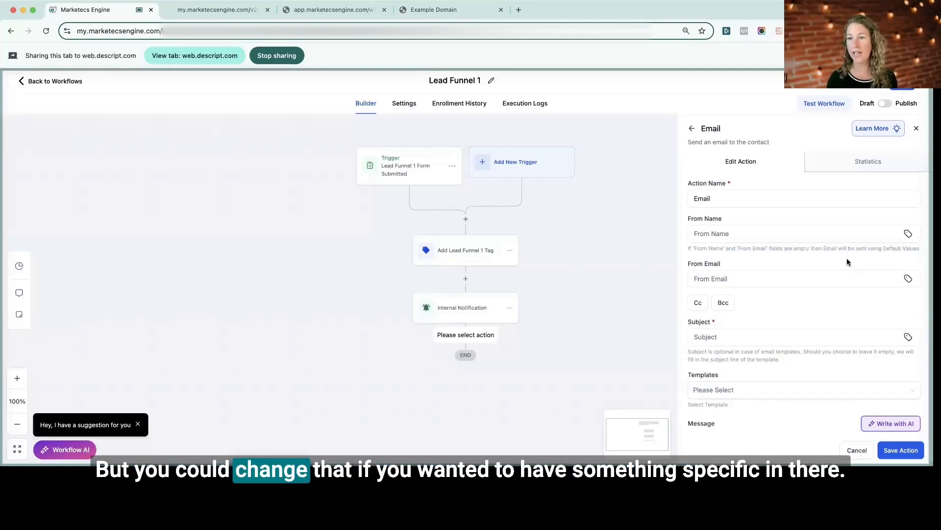
Apply the New Product Email 1 template to the email action.
scroll(844, 261, "down", 1)
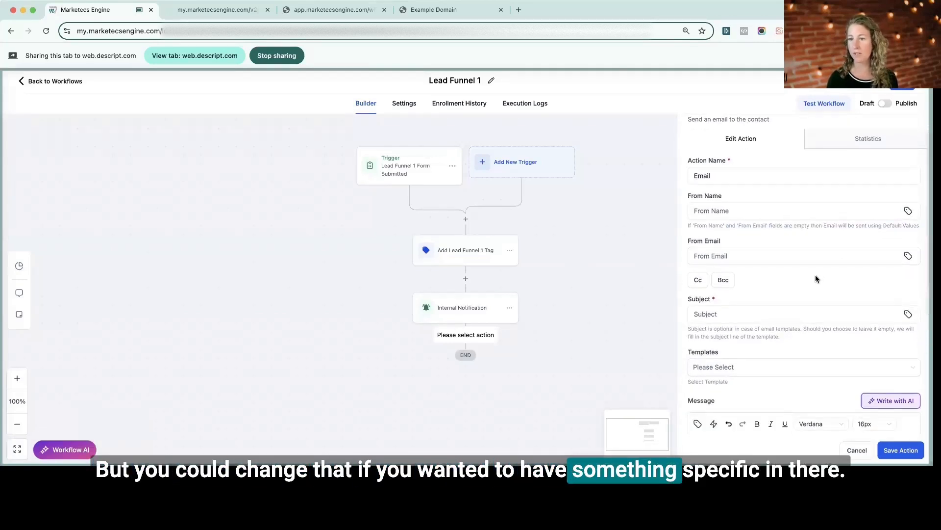
scroll(815, 274, "down", 2)
left_click(767, 266)
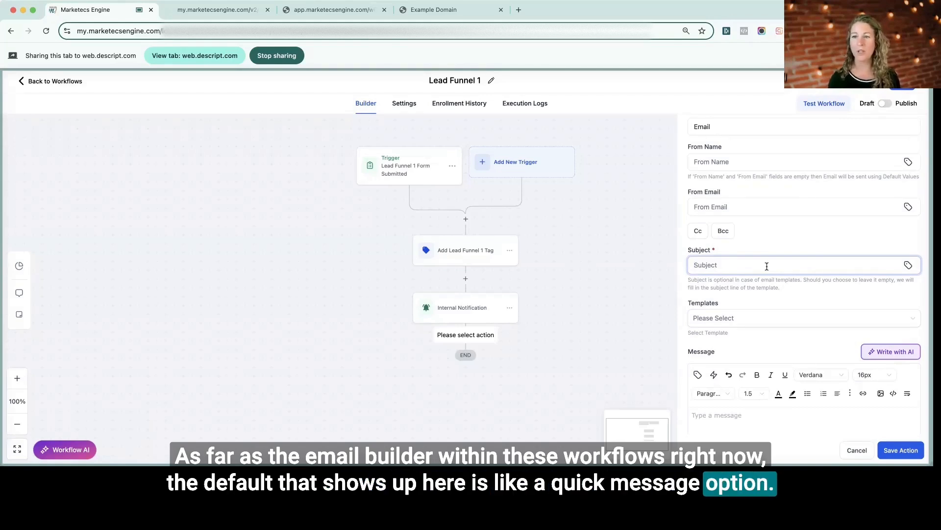
scroll(764, 284, "down", 3)
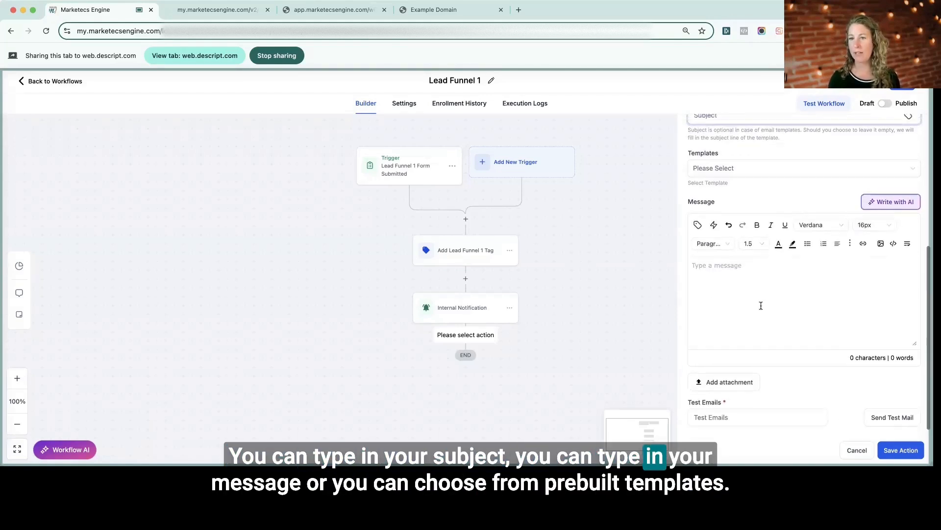
scroll(755, 294, "up", 2)
left_click(752, 252)
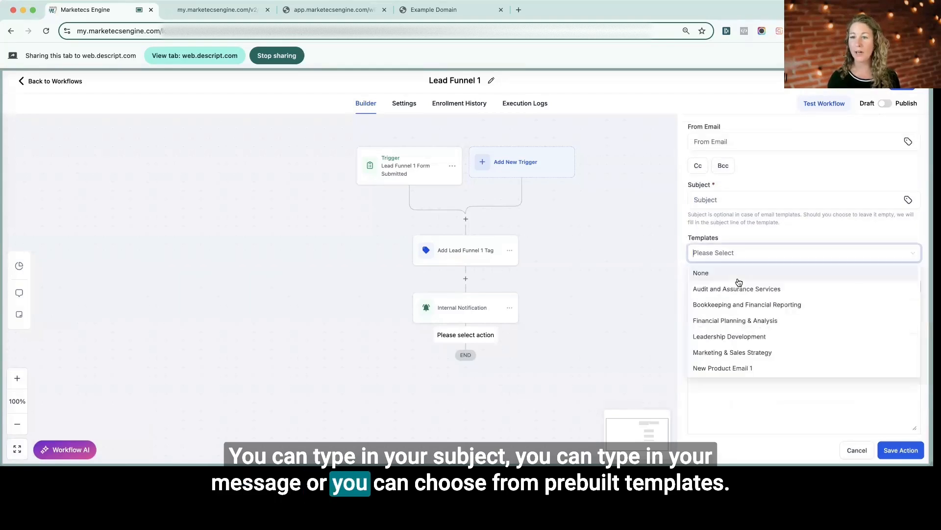
left_click(724, 369)
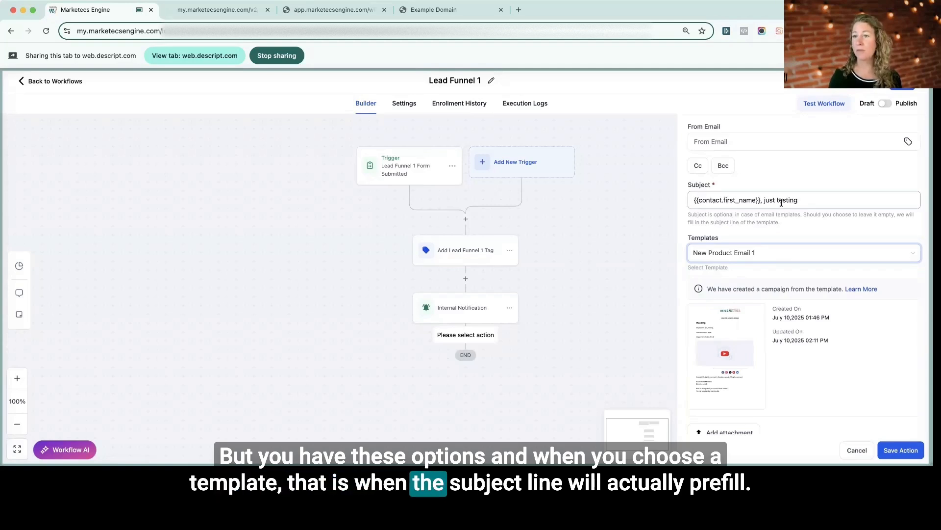
Reset the email's template to None to return to the blank quick message.
left_click(780, 253)
left_click(729, 274)
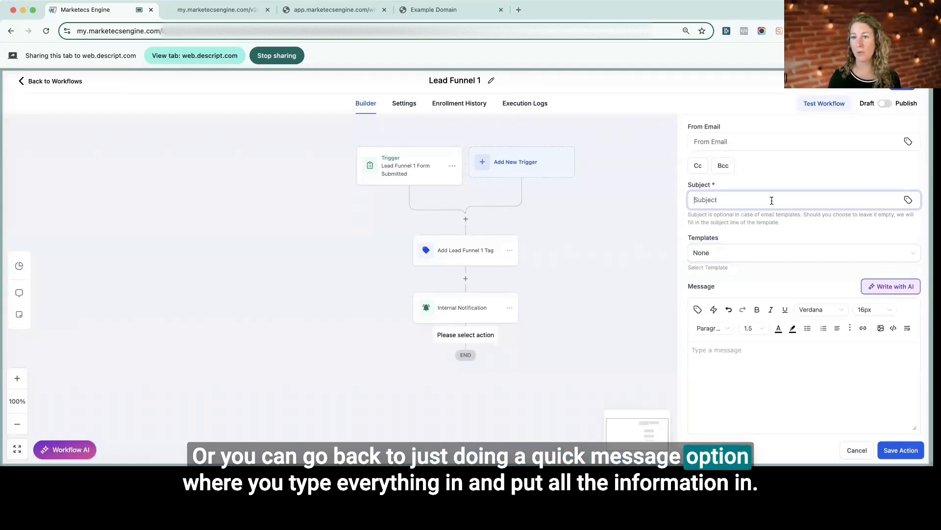
left_click(789, 385)
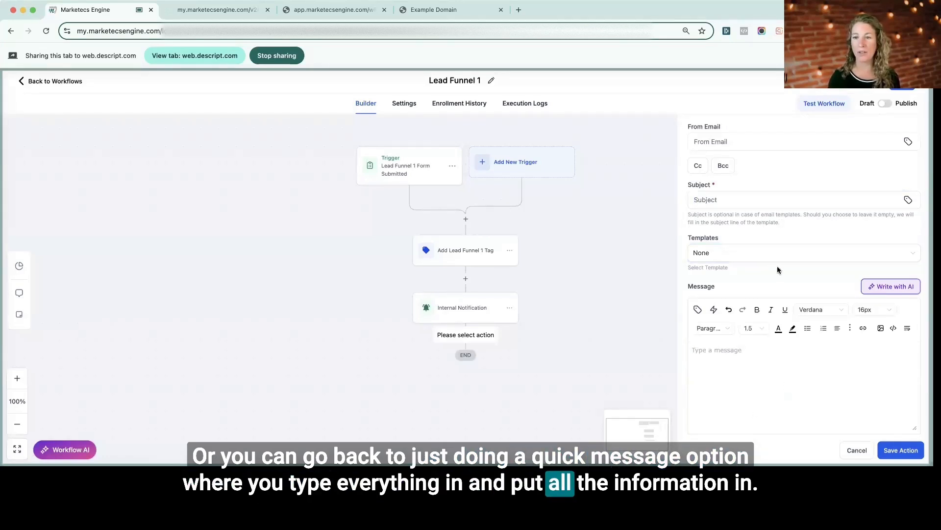
Choose New Product Email 1 as the template for the email to the contact.
left_click(740, 252)
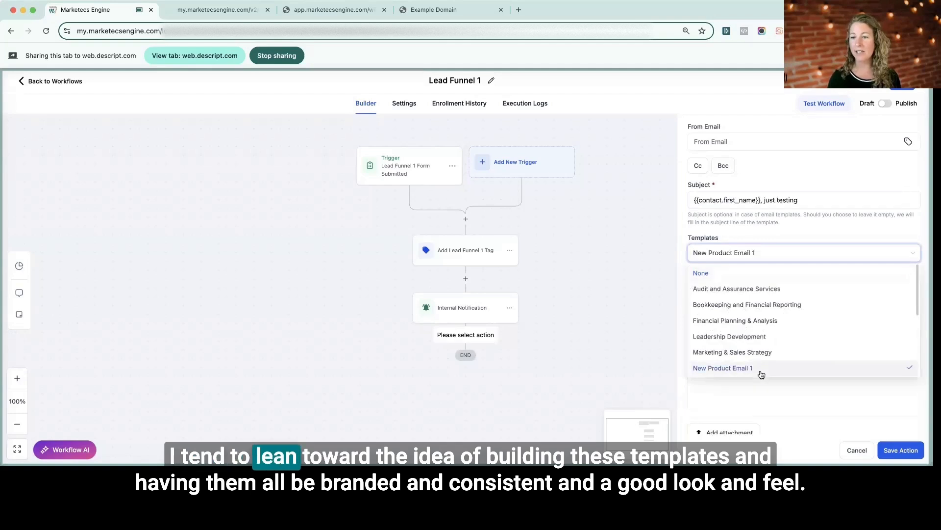
left_click(761, 374)
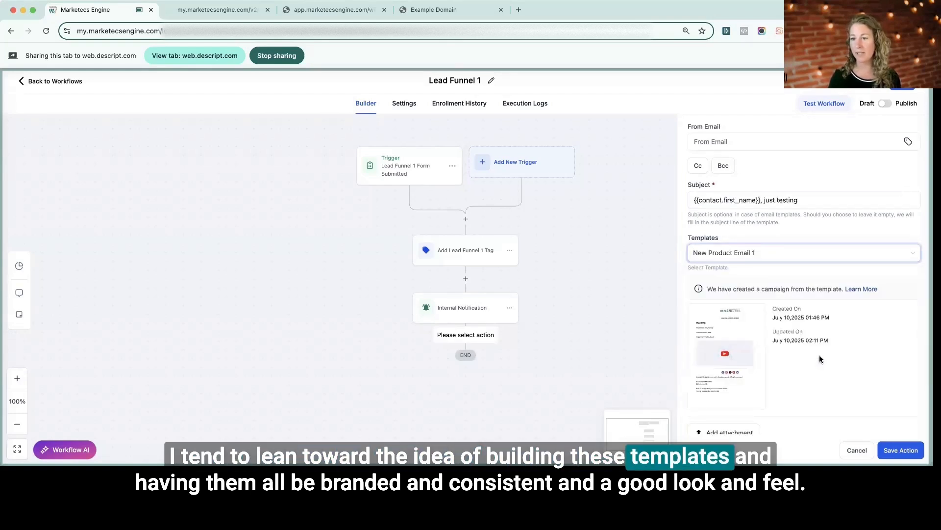
scroll(820, 355, "down", 2)
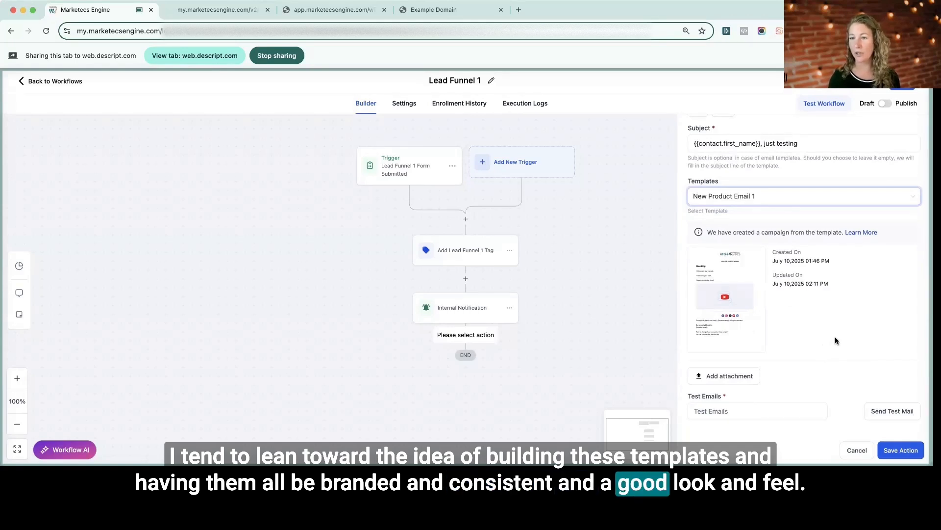
Open the New Product Email 1 template in the email editor, look through its content, and return to the email action's settings.
mouse_move(734, 297)
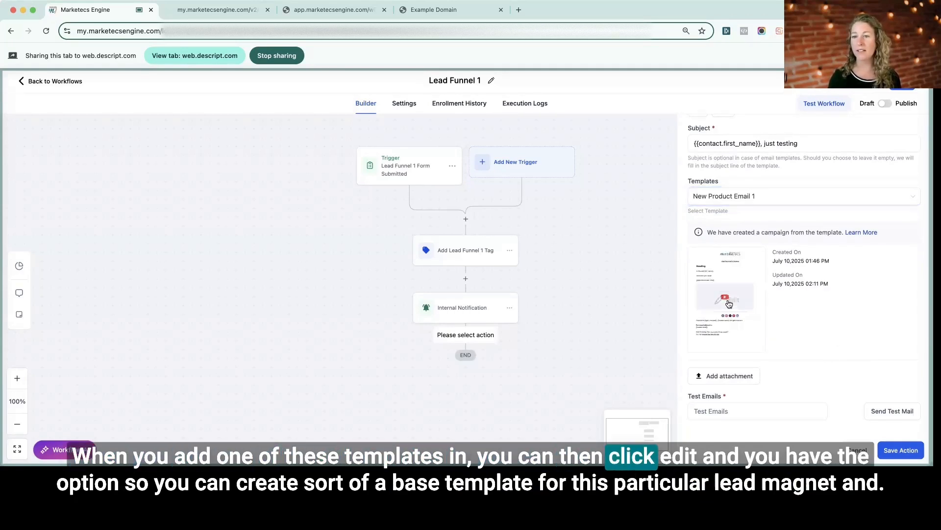
left_click(729, 301)
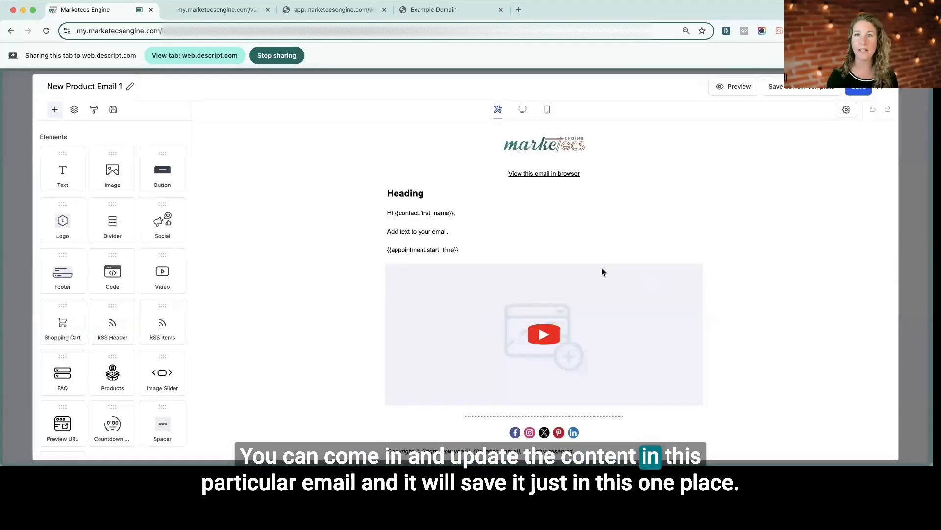
left_click(603, 271)
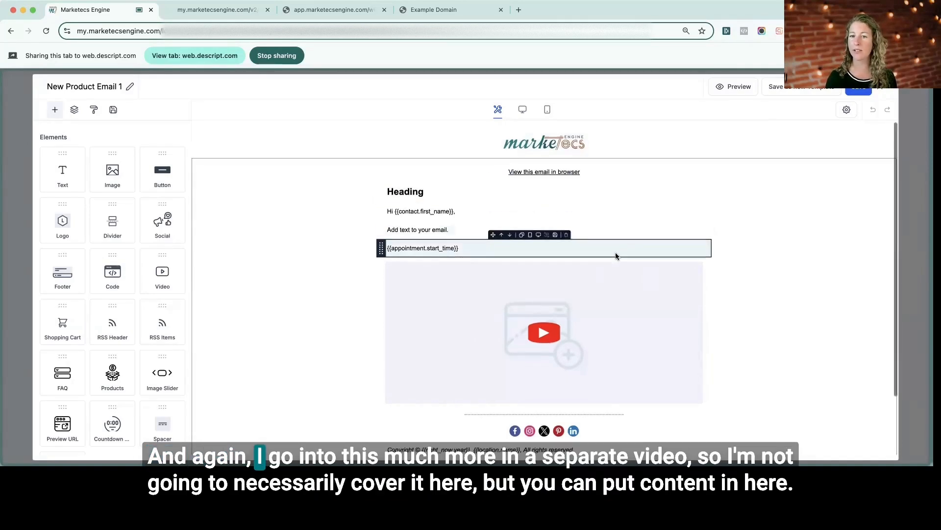
scroll(617, 253, "down", 2)
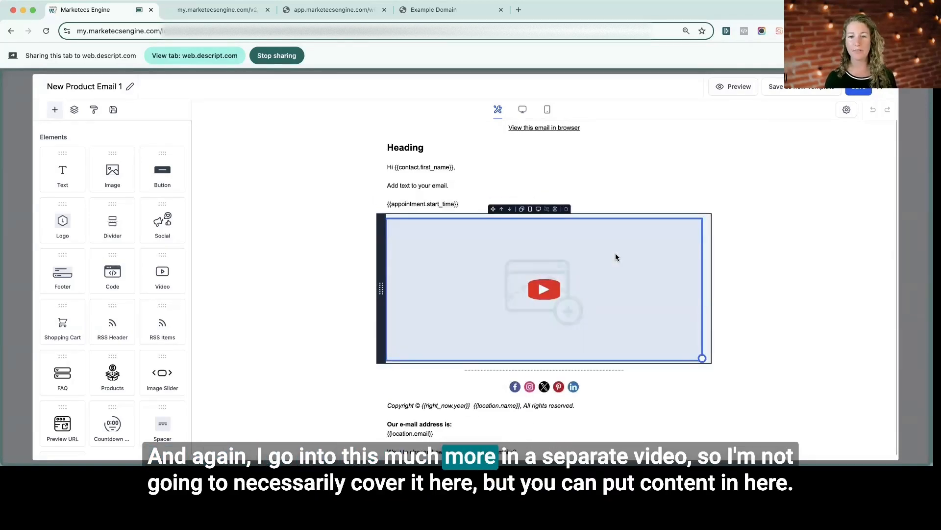
scroll(617, 257, "down", 2)
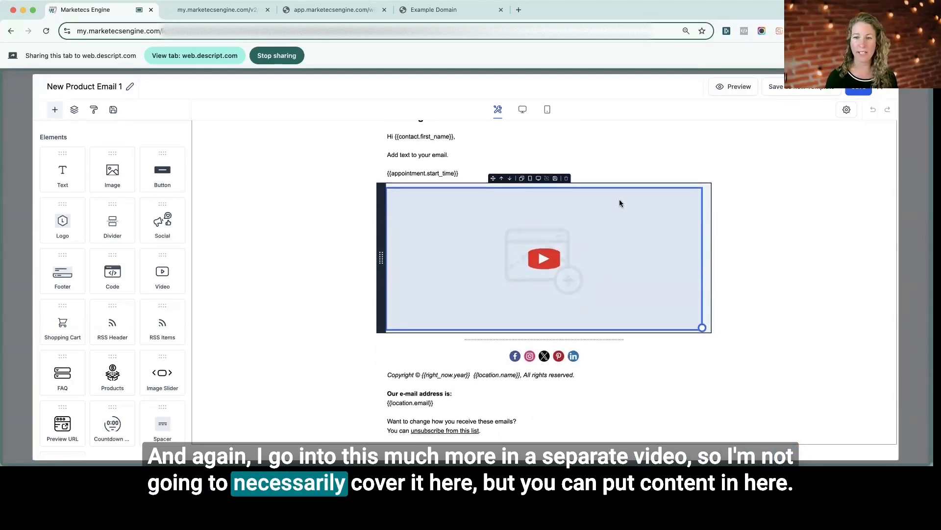
scroll(603, 206, "up", 3)
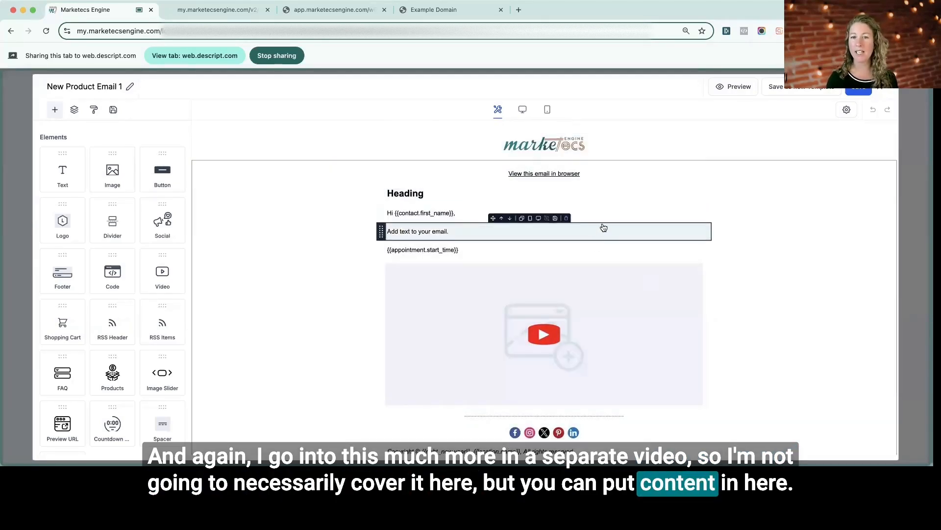
scroll(619, 288, "down", 3)
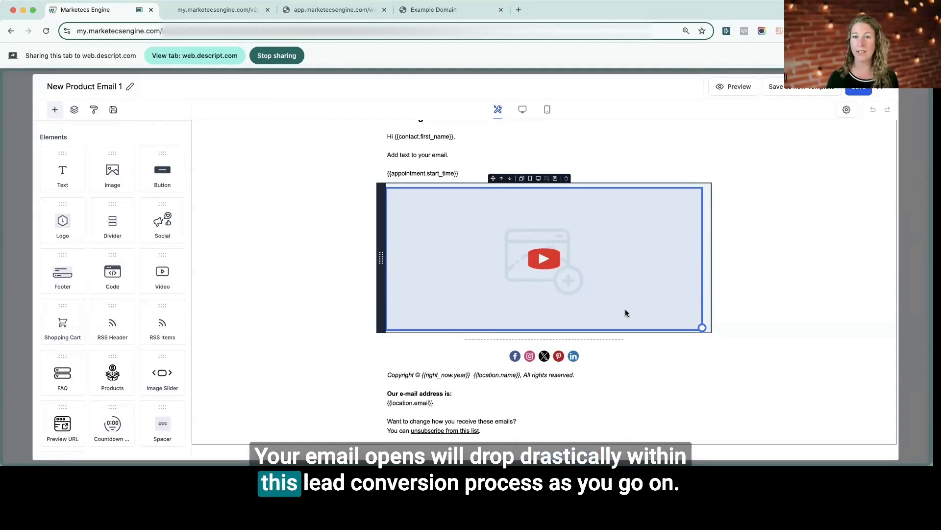
left_click(775, 299)
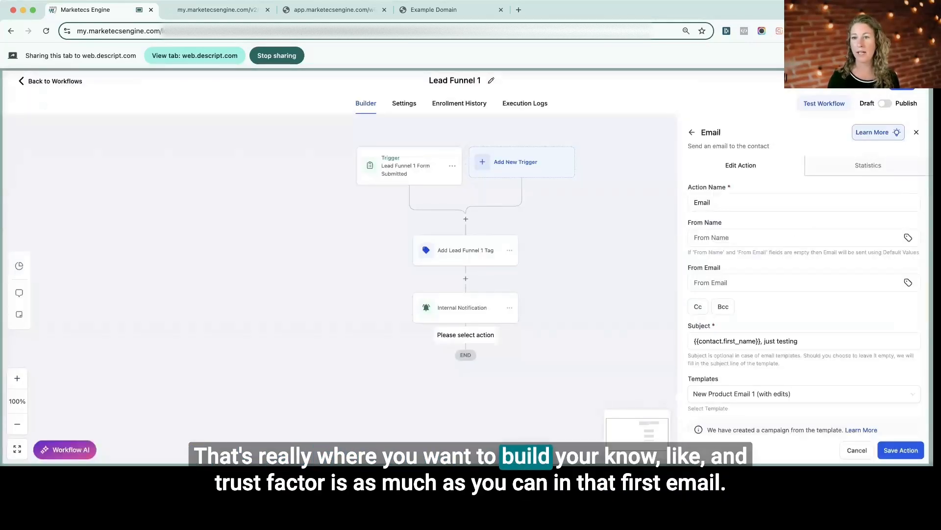
Name the email action "Email 1", save the action, and save the workflow.
left_click(736, 200)
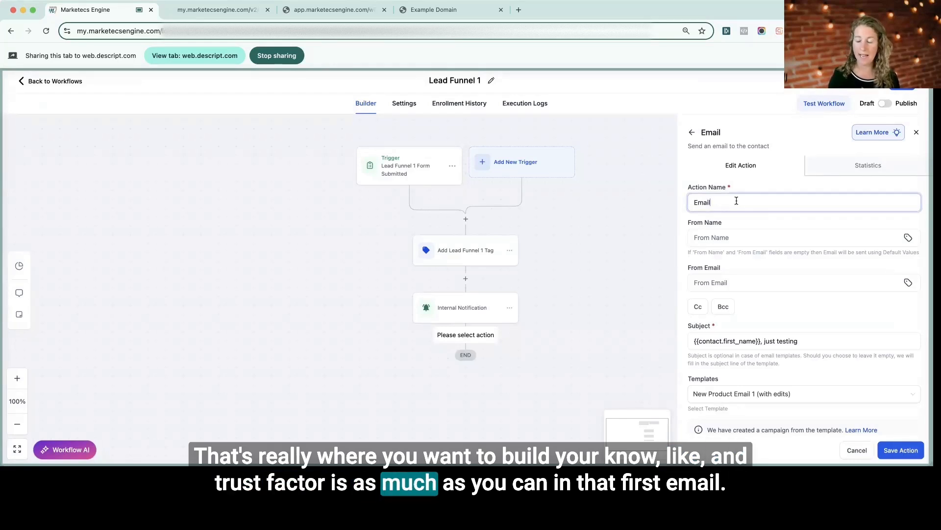
type("1")
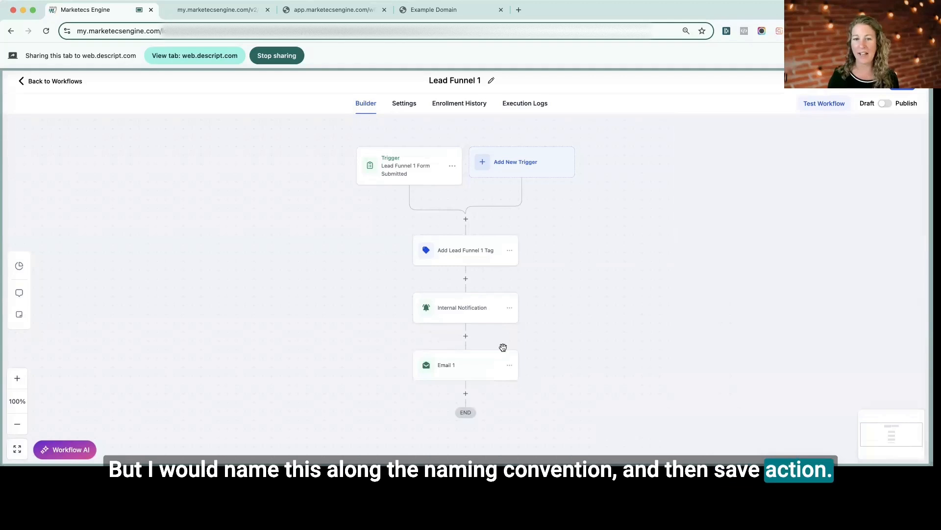
scroll(476, 374, "down", 1)
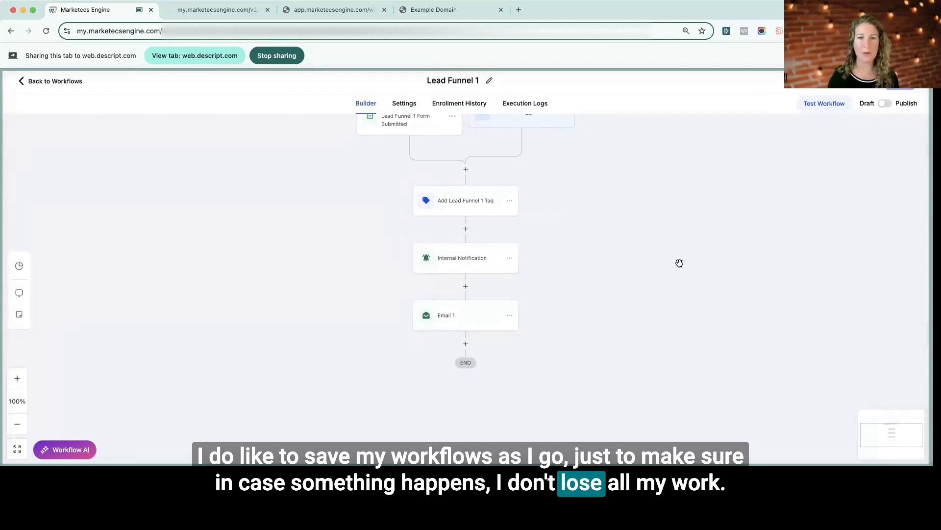
scroll(680, 265, "down", 1)
scroll(680, 265, "down", 1)
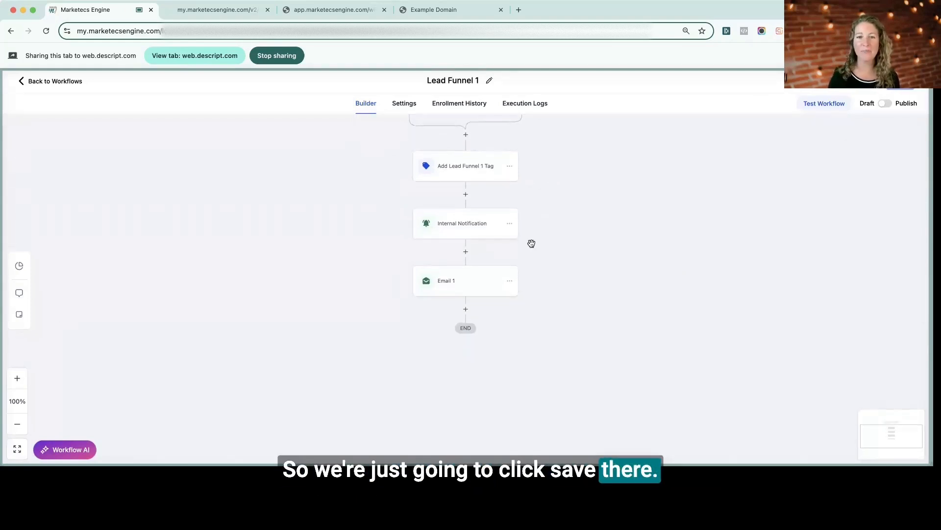
scroll(478, 165, "up", 3)
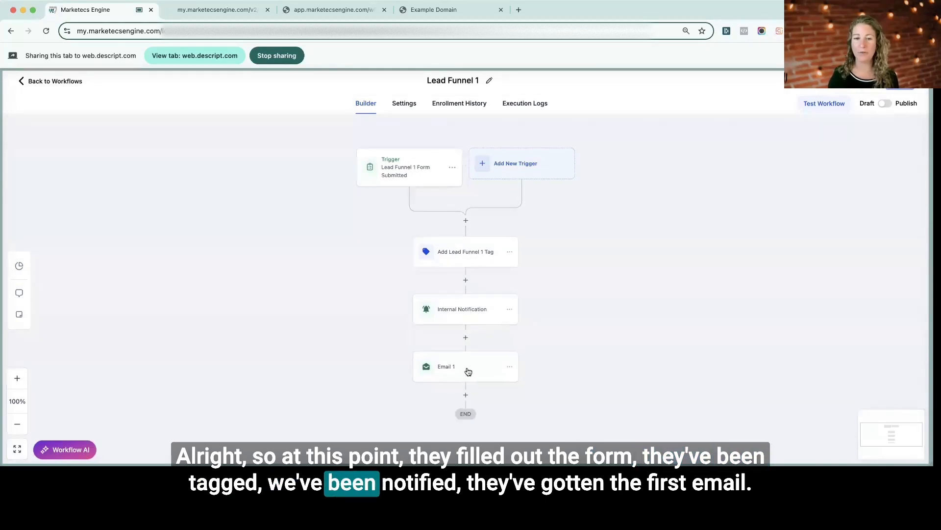
Add a Wait action after Email 1 with a time delay of 1 day, name it "Wait 1 Day", and save it.
scroll(467, 371, "down", 1)
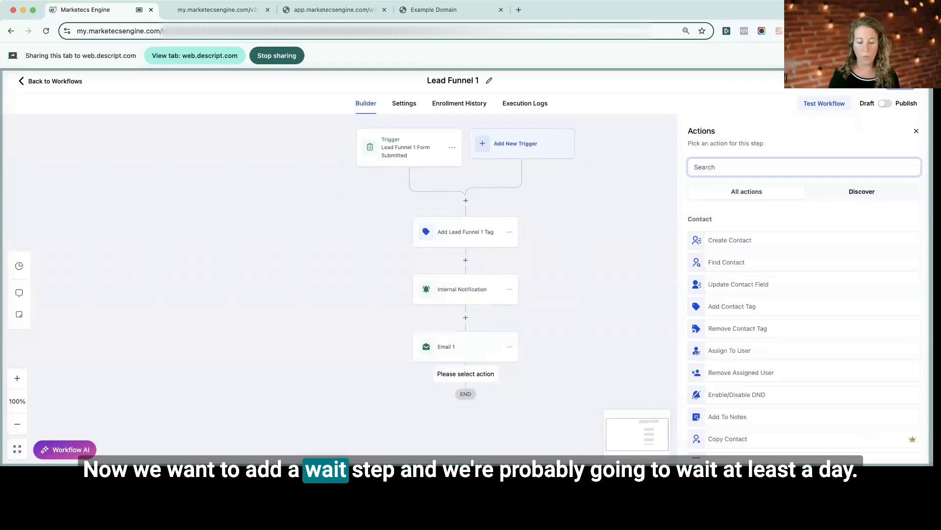
type("wait")
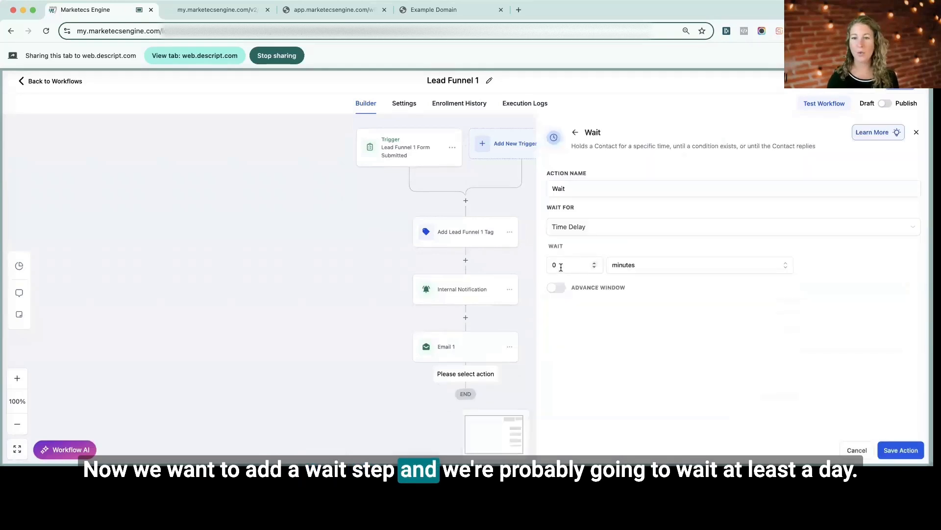
left_click_drag(561, 266, 534, 265)
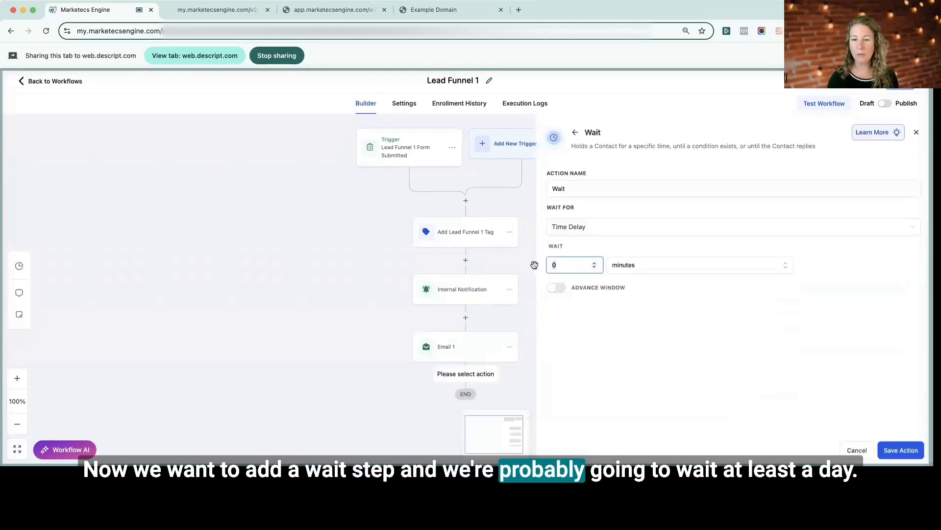
type("1")
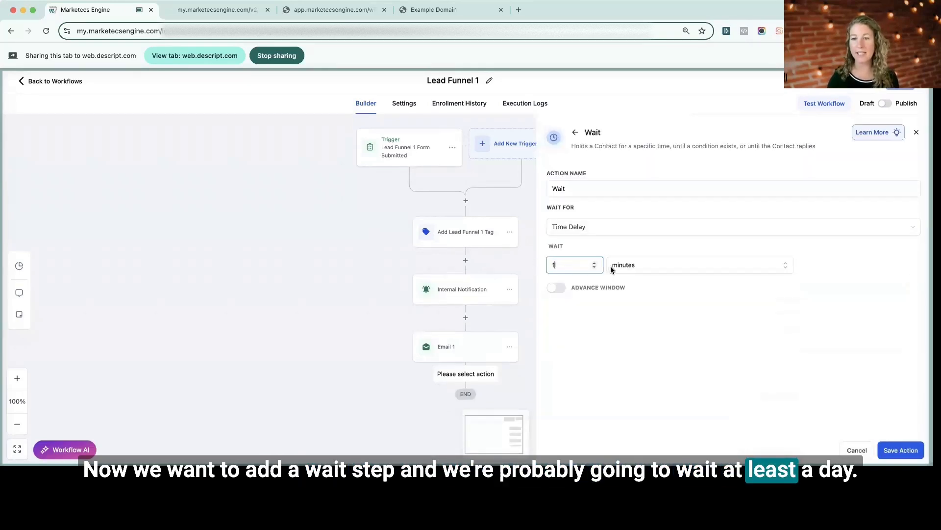
left_click(611, 269)
left_click(616, 315)
left_click(588, 188)
type("1 Day")
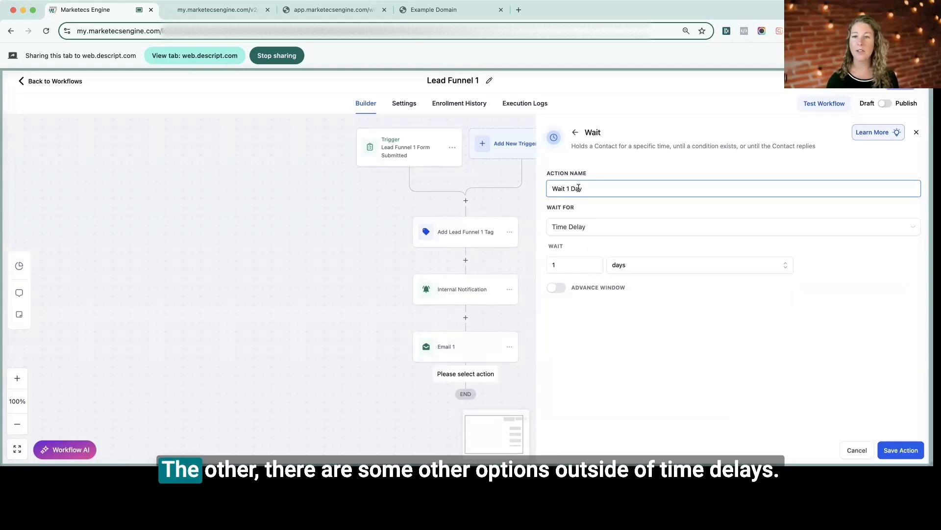
left_click(586, 229)
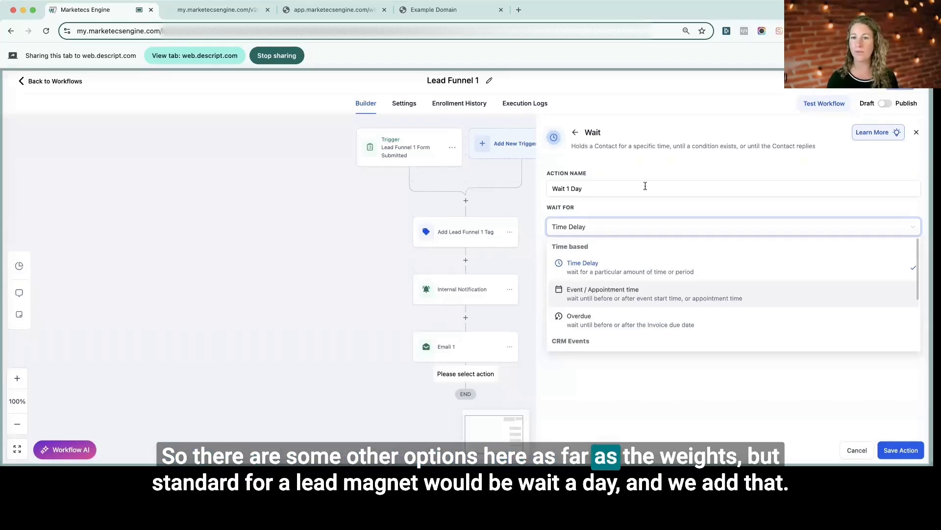
left_click(661, 211)
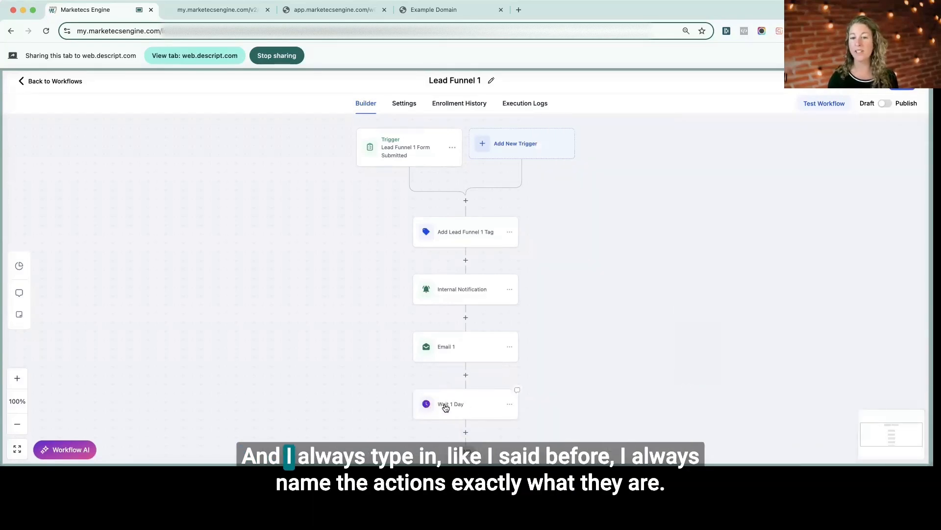
Reopen the Wait 1 Day action to check its action name, and close it without changes.
left_click(446, 408)
left_click_drag(547, 191, 647, 206)
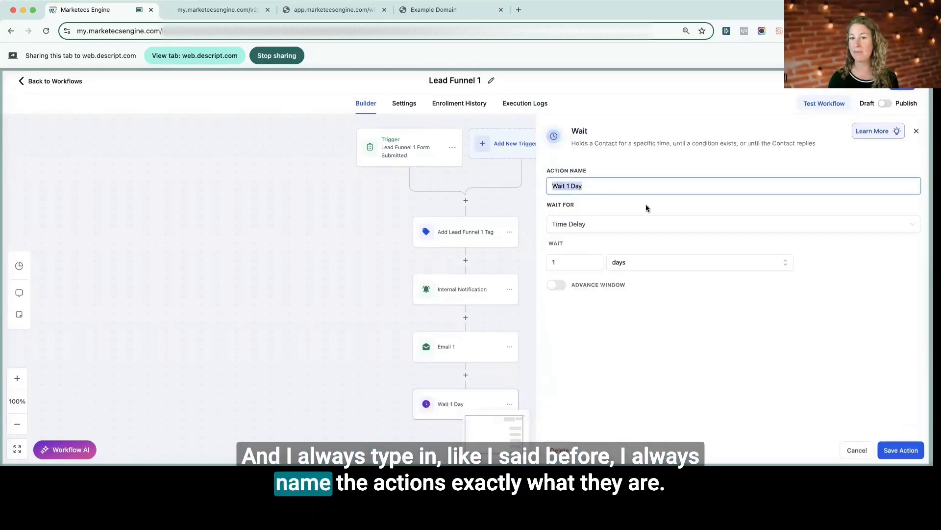
left_click(860, 450)
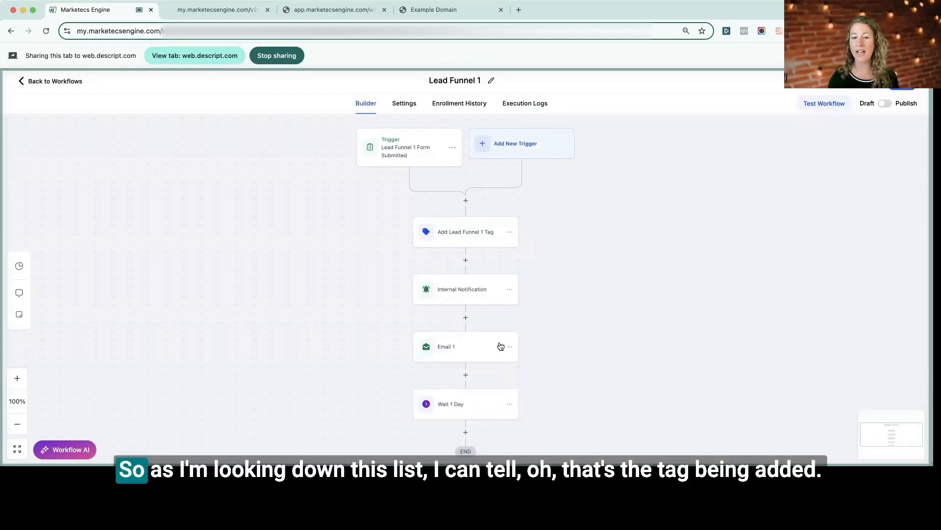
Copy the Email 1 action and place the copy after Wait 1 Day at the end of the workflow.
scroll(517, 194, "down", 2)
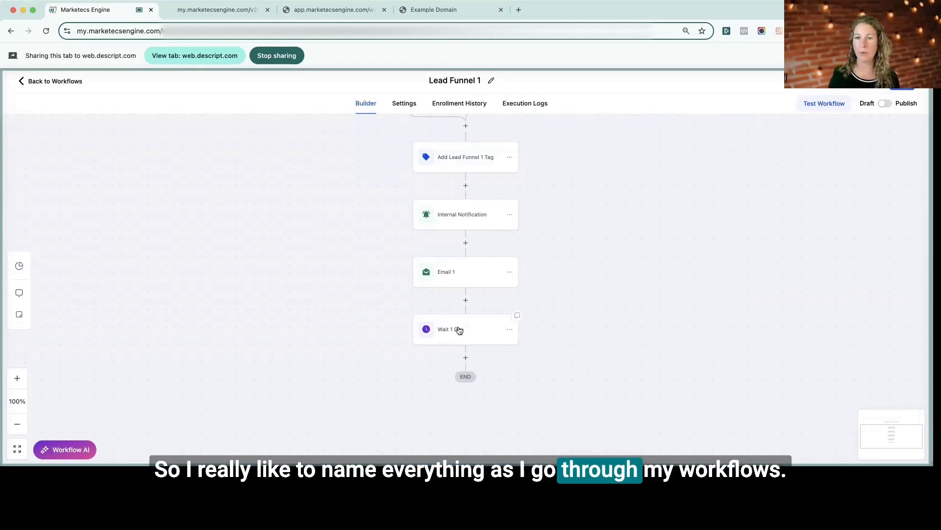
left_click(510, 273)
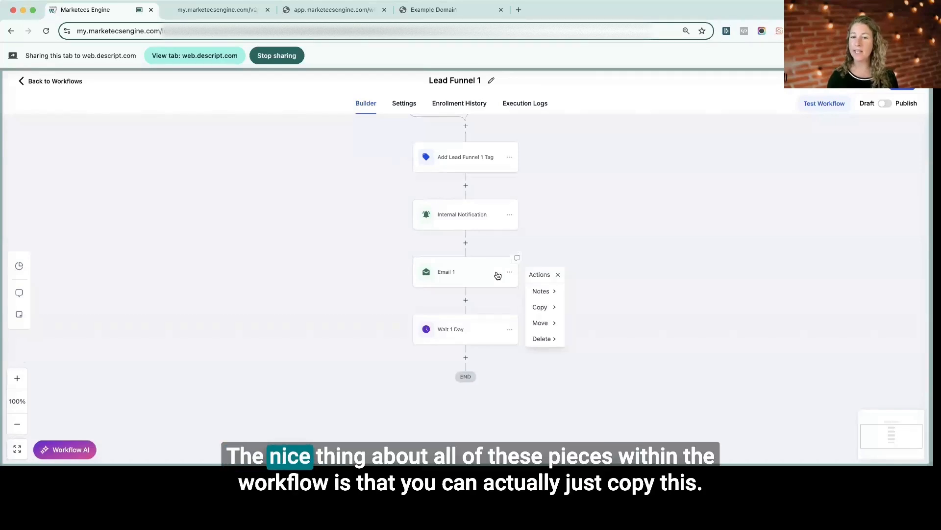
left_click(540, 308)
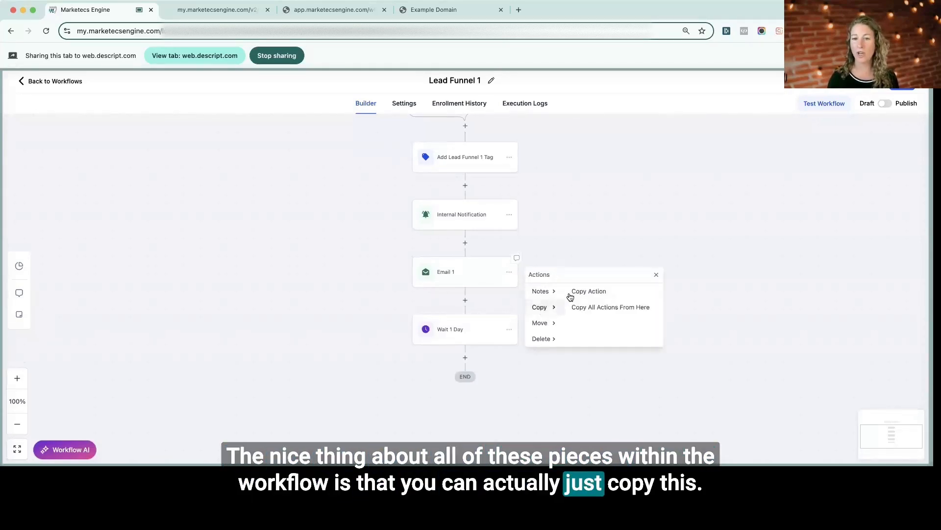
left_click(580, 292)
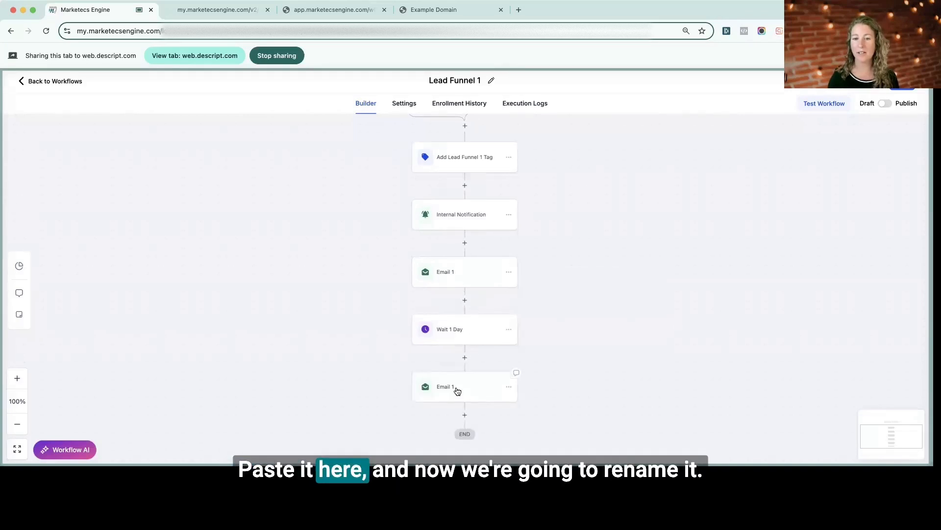
Rename the copied email action "Email 2", switch its template to Tax Preparation and Filing, and save the action.
left_click(458, 390)
left_click(734, 201)
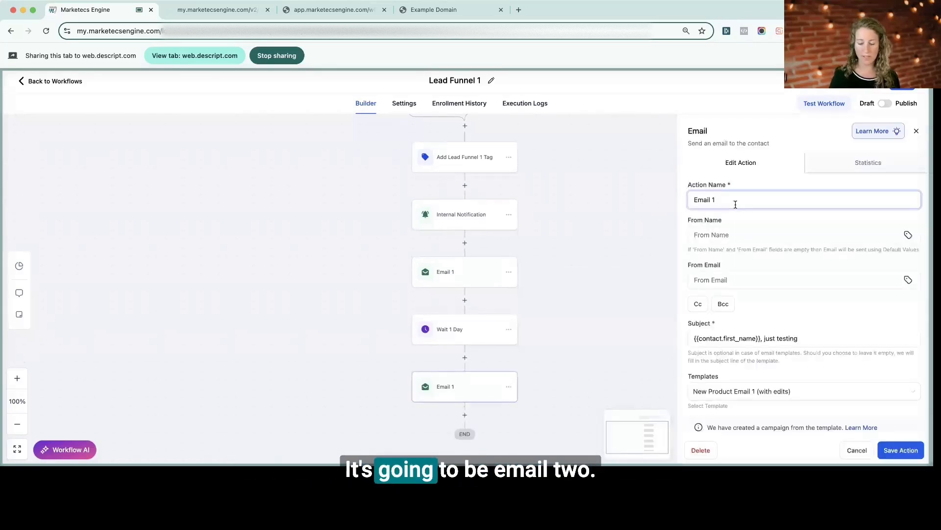
type("2")
scroll(853, 328, "down", 4)
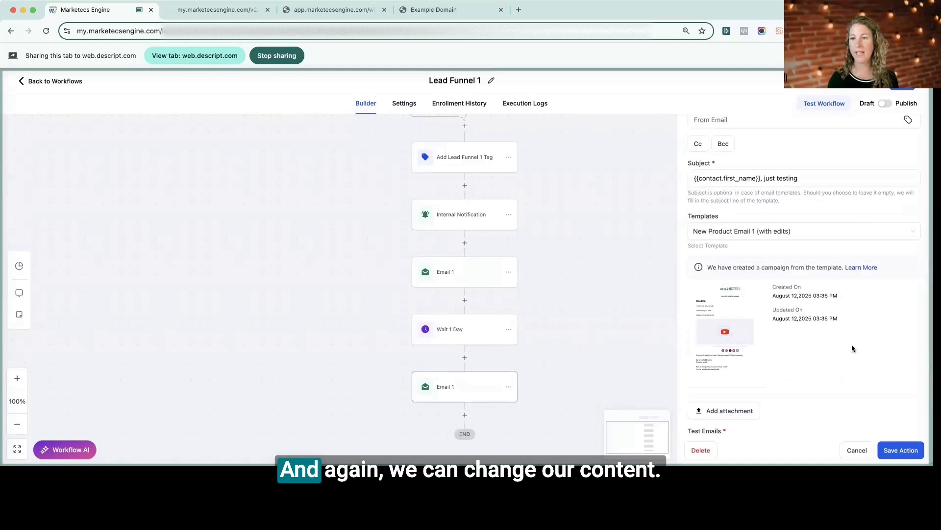
left_click(752, 231)
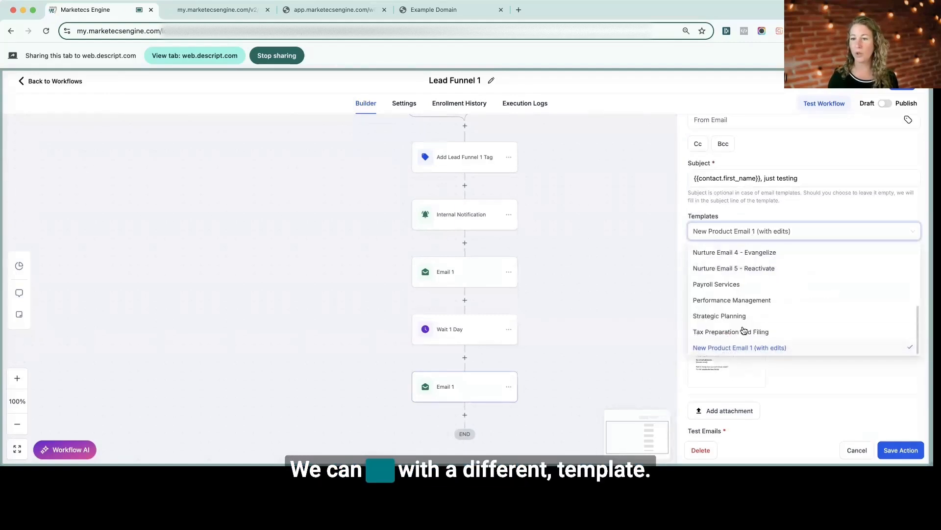
left_click(744, 332)
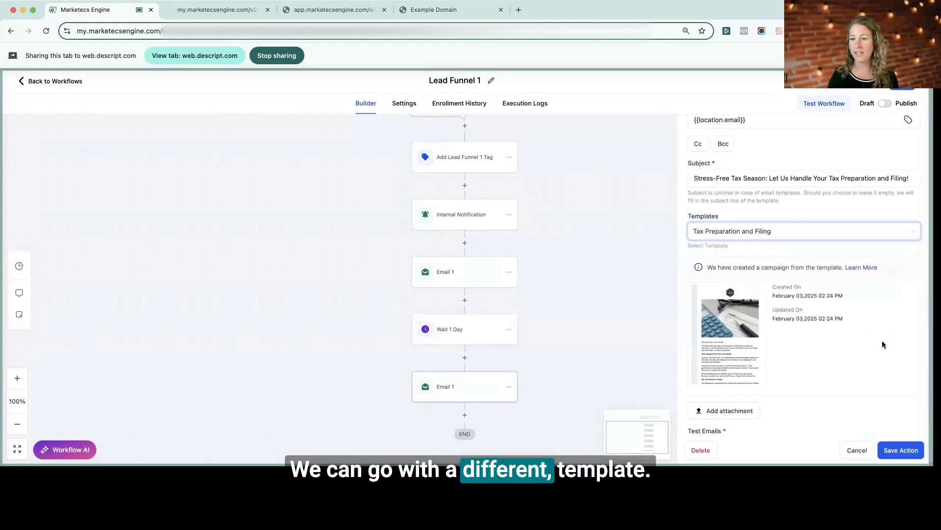
left_click(904, 450)
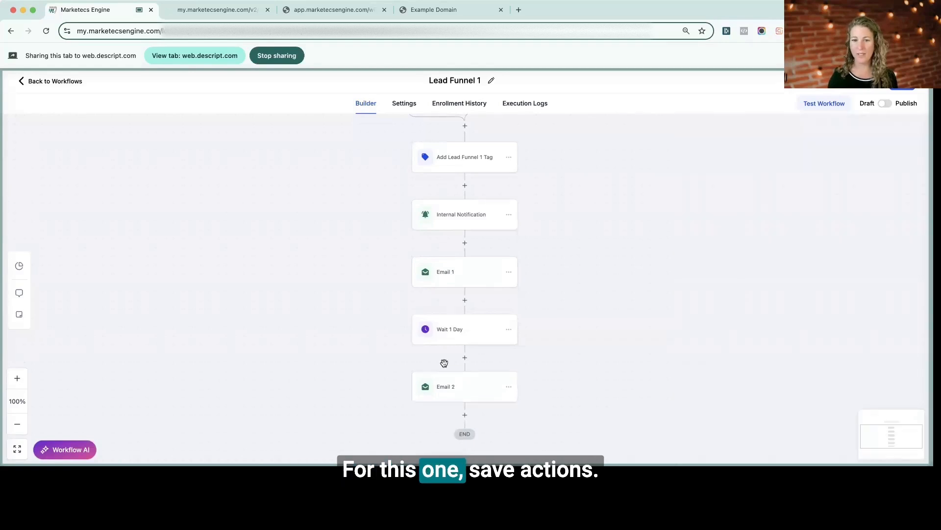
Copy the Wait 1 Day action and place the copy after Email 2.
scroll(461, 326, "down", 2)
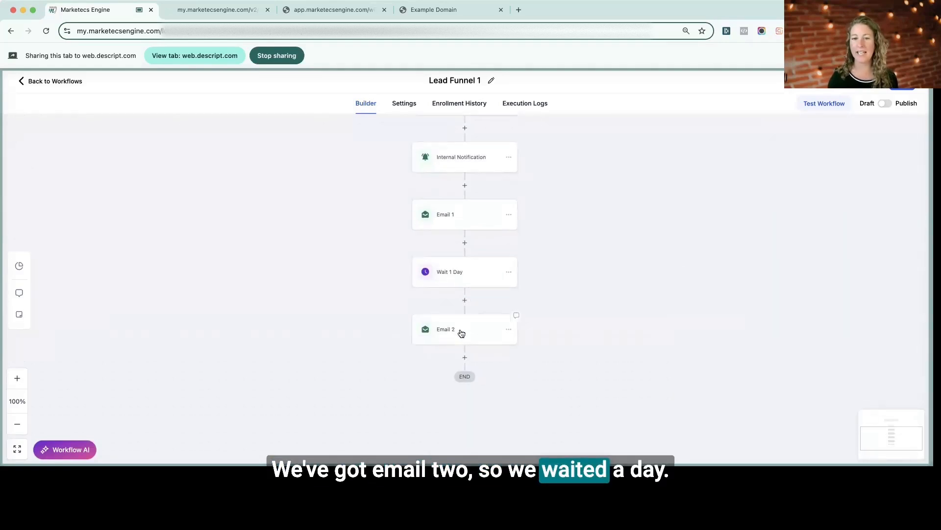
left_click(509, 272)
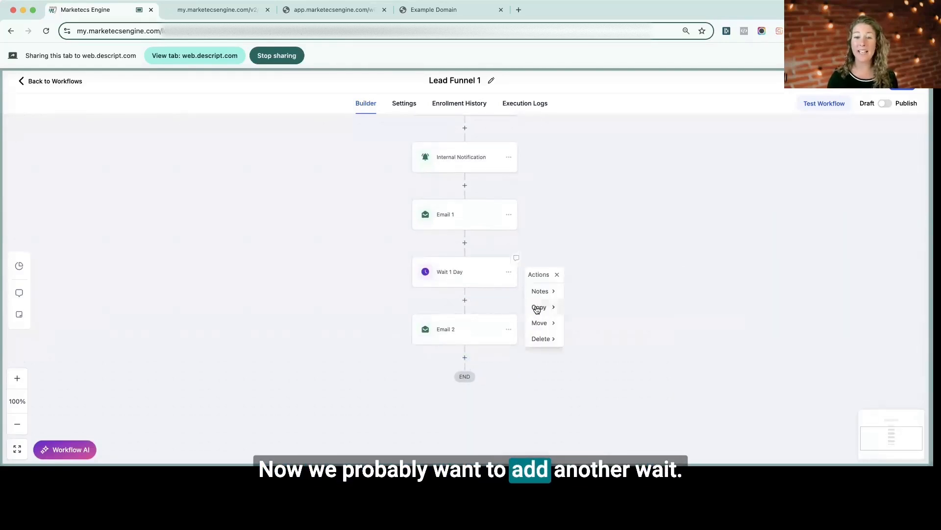
left_click(572, 294)
left_click(468, 357)
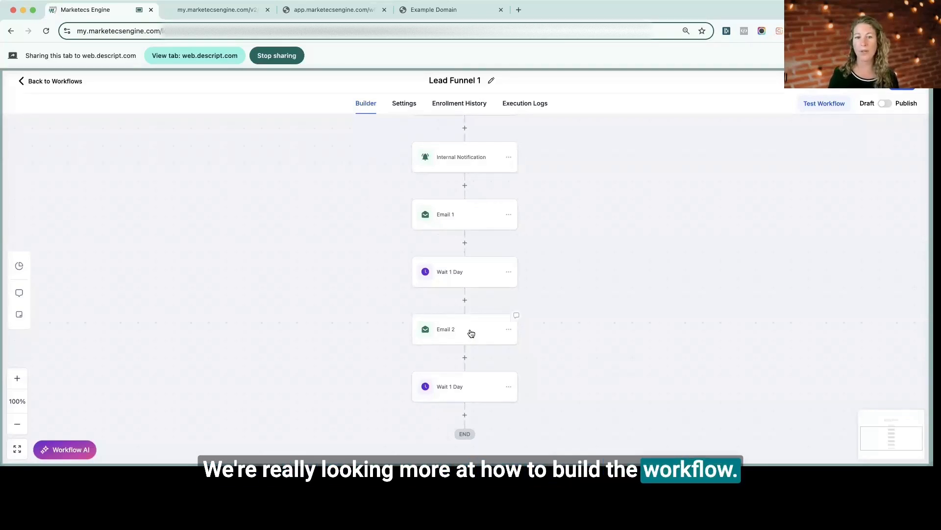
Copy the Email 2 action and place the copy after the second Wait 1 Day.
scroll(470, 333, "down", 1)
left_click(508, 314)
mouse_move(542, 348)
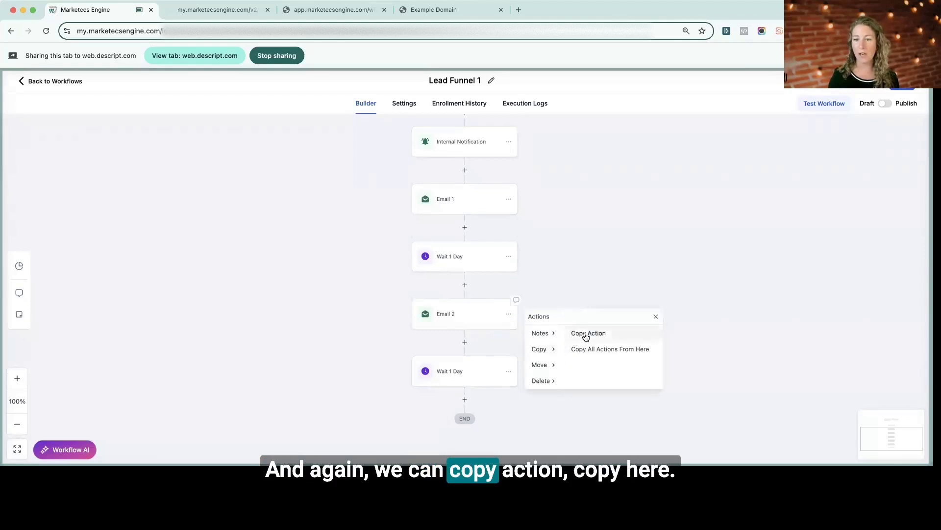
left_click(583, 334)
Copy all actions from the second Wait 1 Day onward and place the copies at the end of the workflow.
scroll(557, 337, "down", 5)
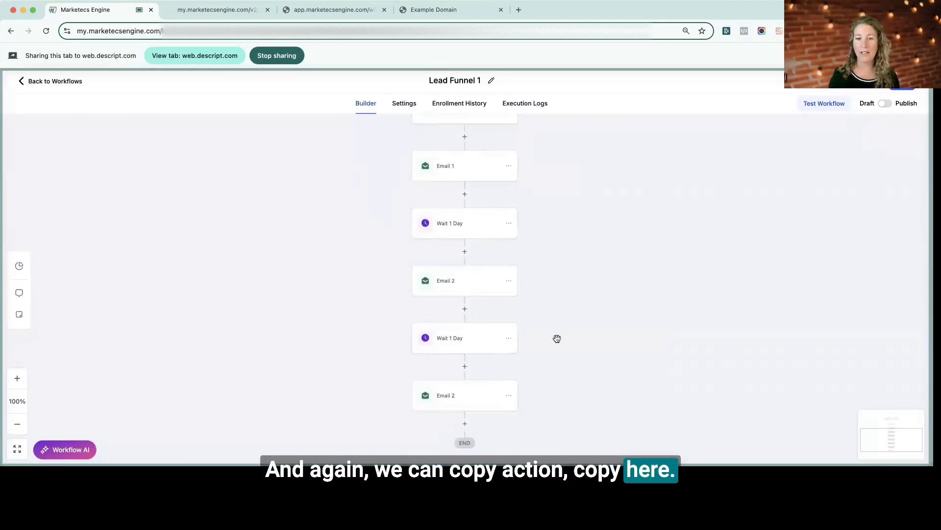
left_click(509, 254)
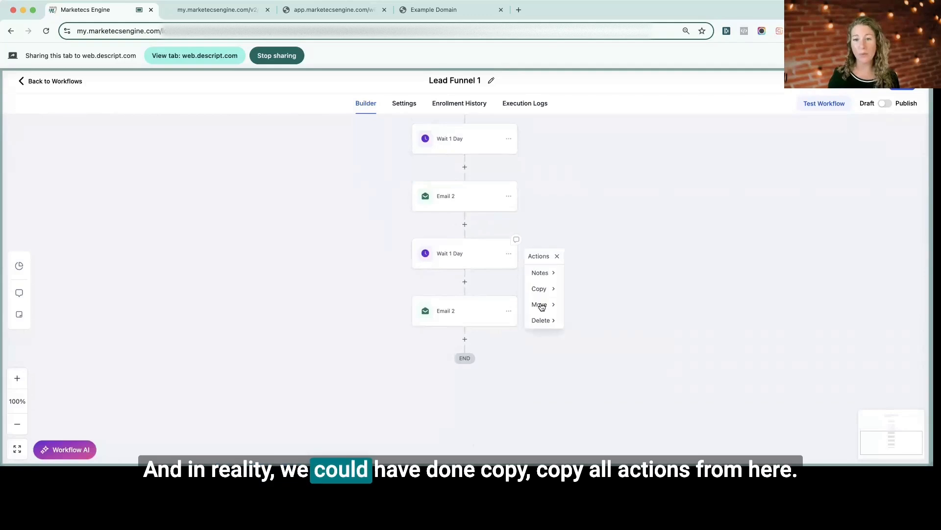
mouse_move(542, 289)
left_click(611, 291)
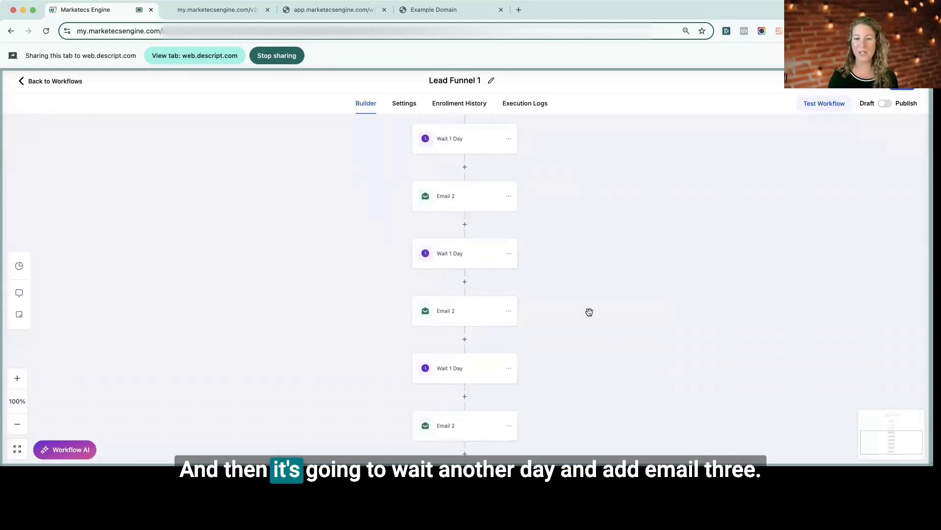
Rename the two duplicated email actions "Email 3" and "Email 4" in sequence order, saving each one.
scroll(586, 318, "down", 1)
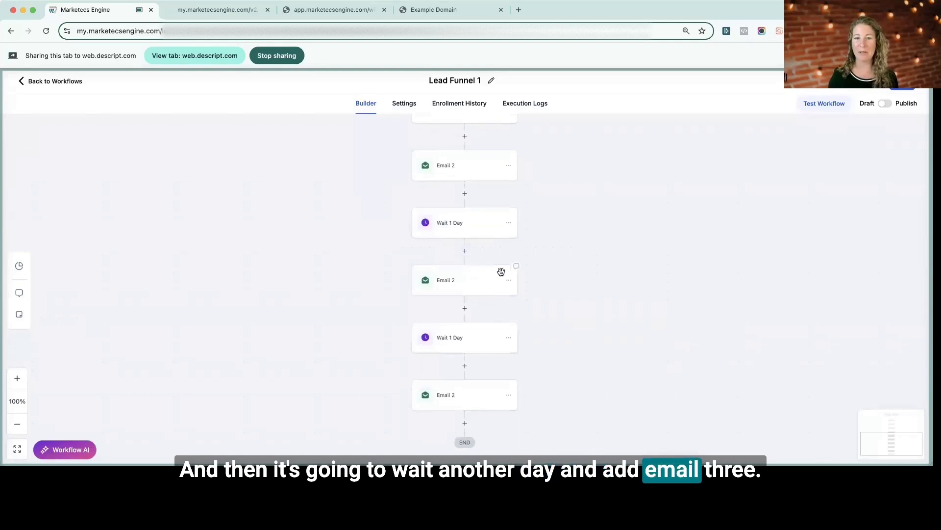
left_click(478, 273)
left_click(744, 198)
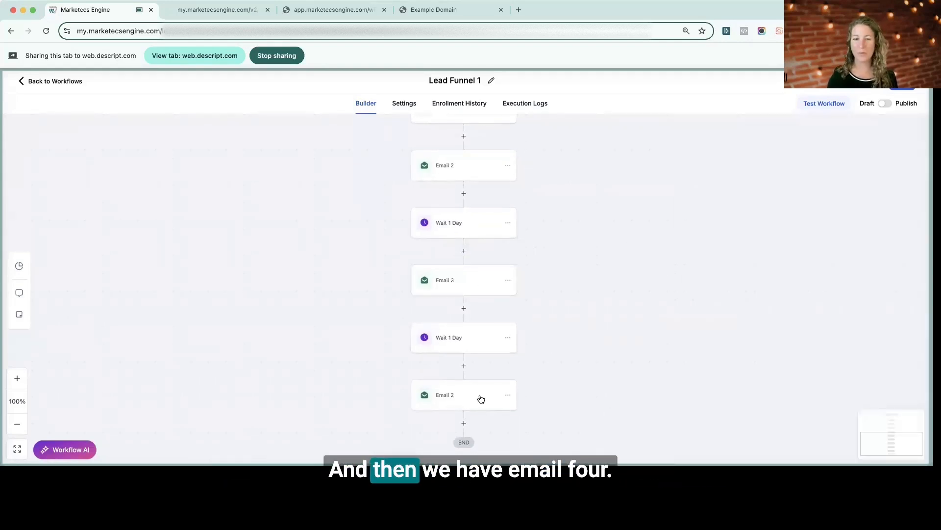
scroll(636, 342, "up", 3)
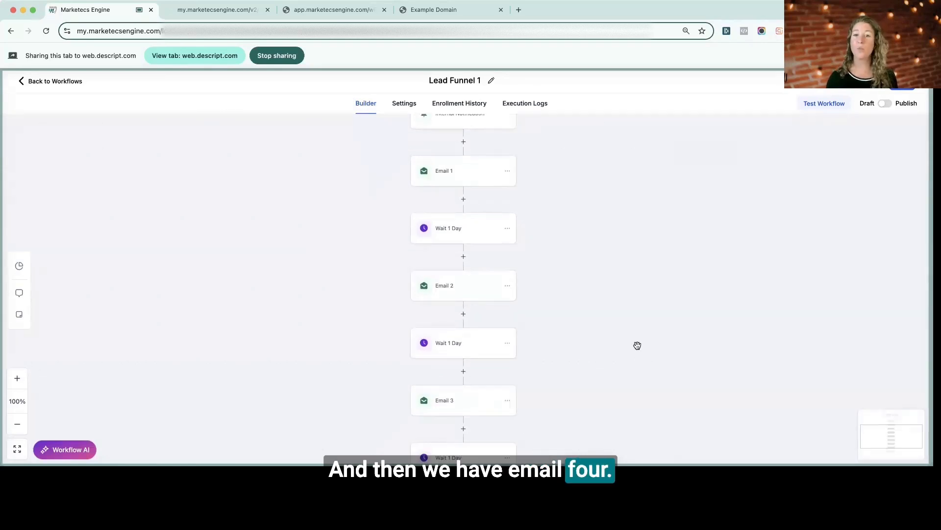
scroll(635, 344, "down", 3)
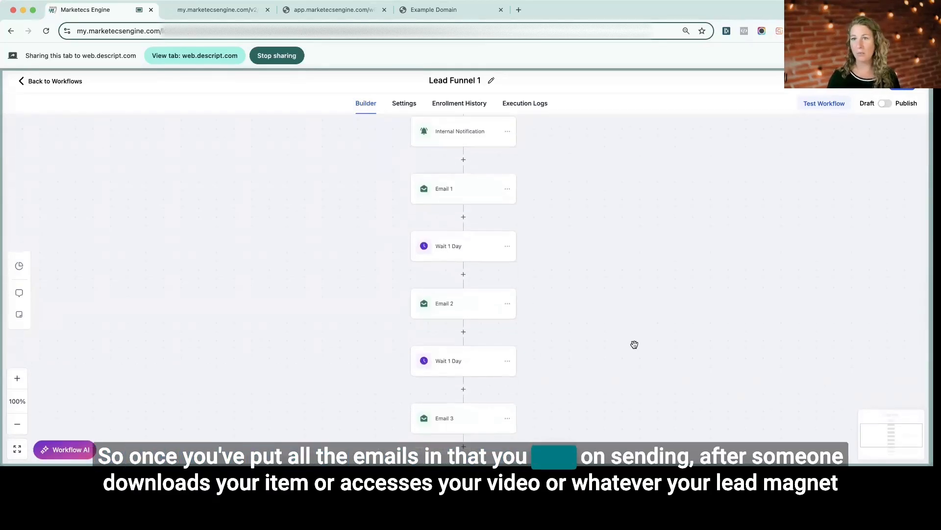
Append an Add Contact Tag action after Email 4 that applies the newsletter tag, name it "Add Newsletter Tag", and save it.
scroll(634, 344, "down", 2)
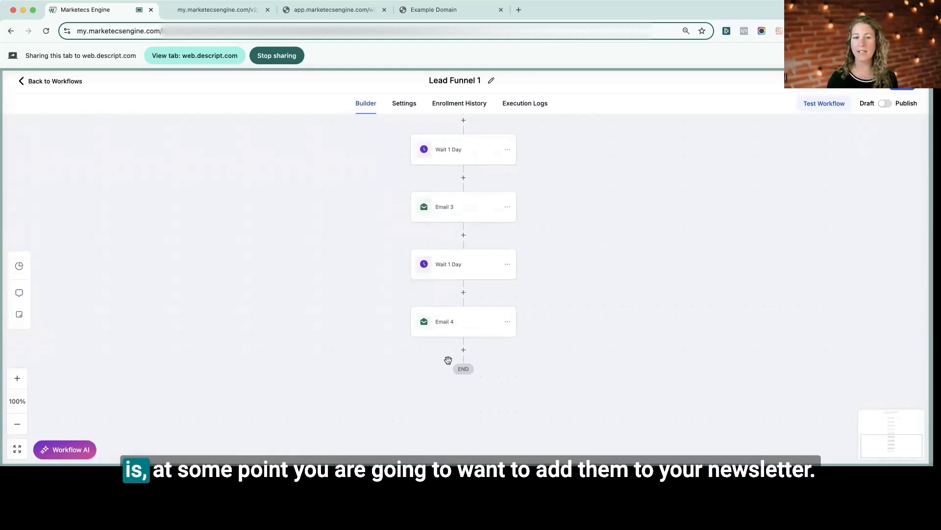
left_click(464, 352)
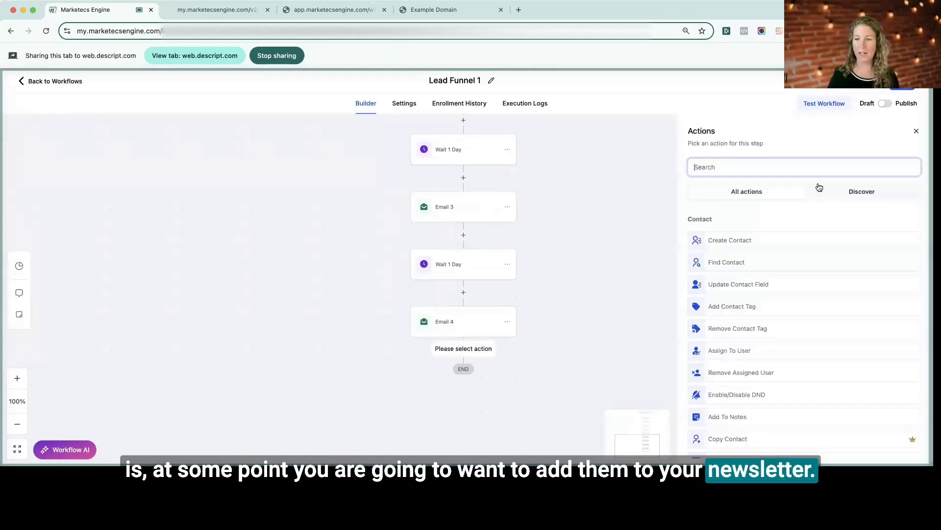
left_click(735, 310)
left_click(720, 226)
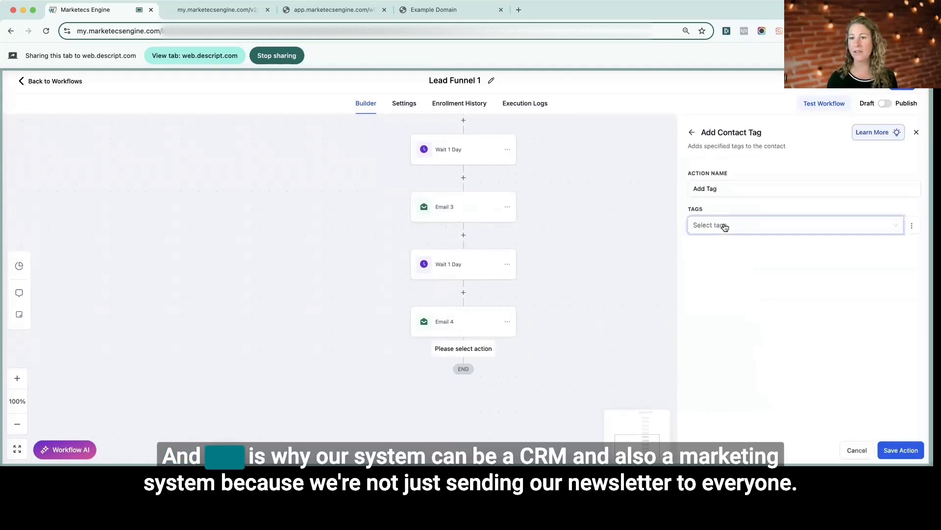
type("n")
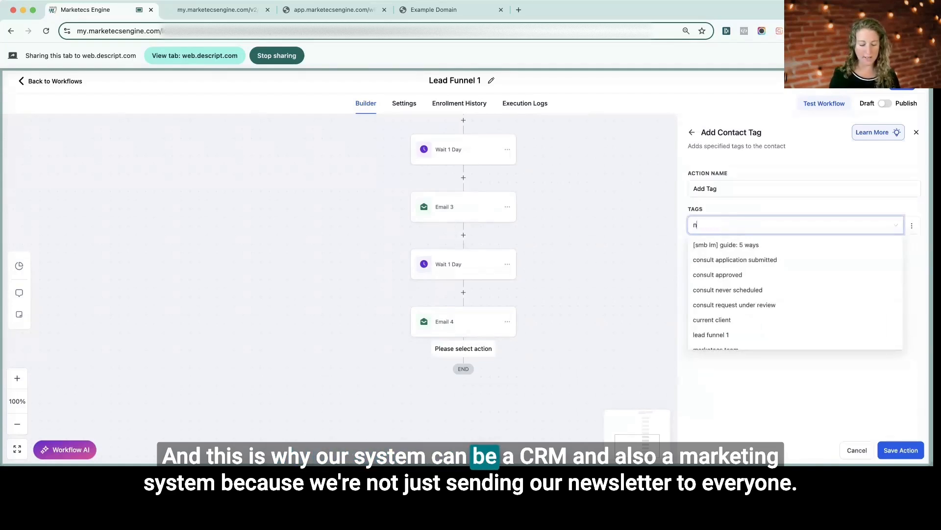
type("ews")
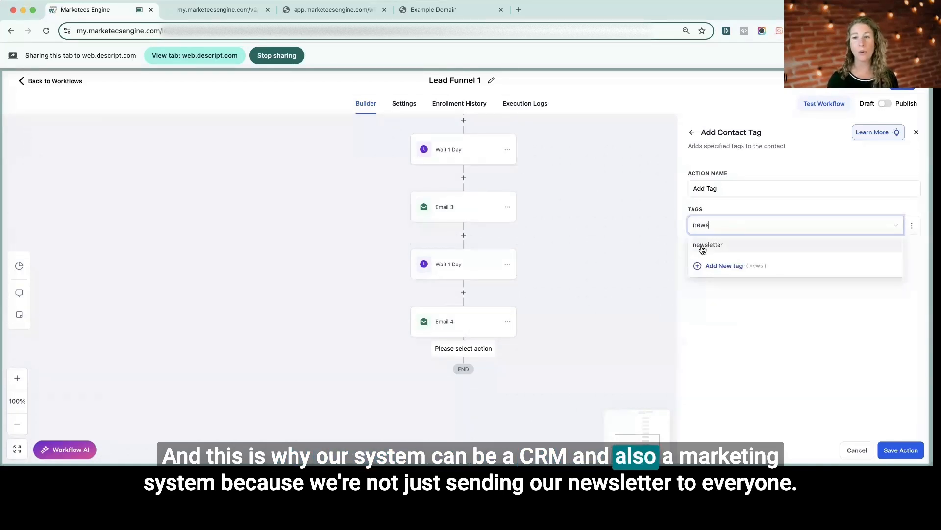
left_click(702, 247)
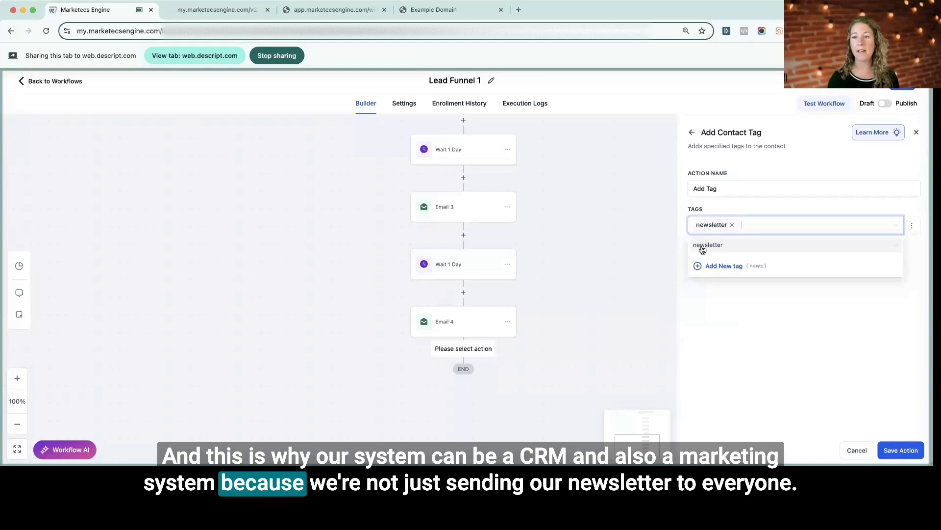
left_click(760, 363)
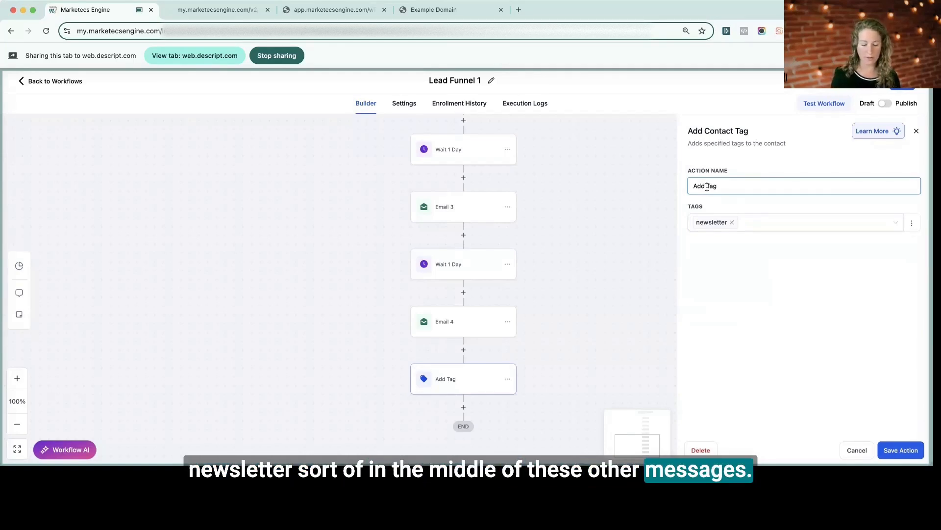
type("letter")
left_click(900, 450)
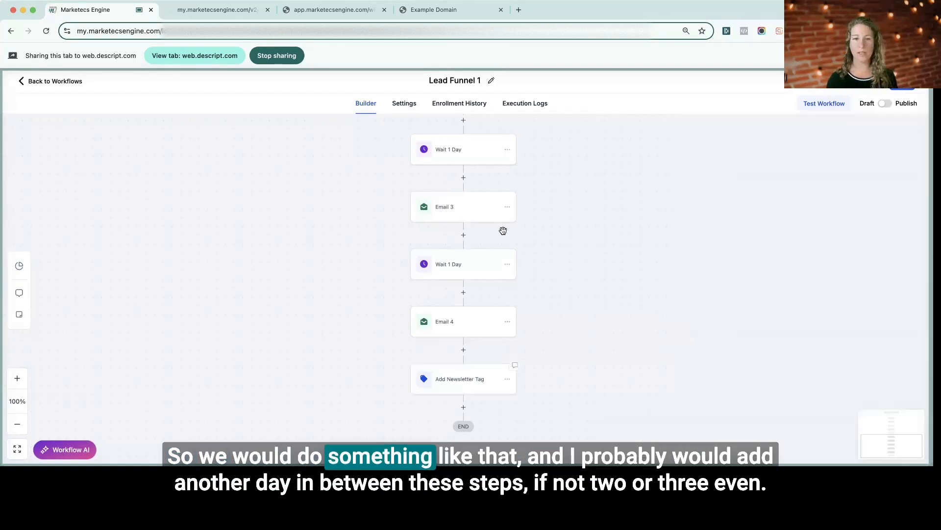
Copy the Wait 1 Day action before Email 4 and place the copy between Email 4 and Add Newsletter Tag.
left_click(508, 264)
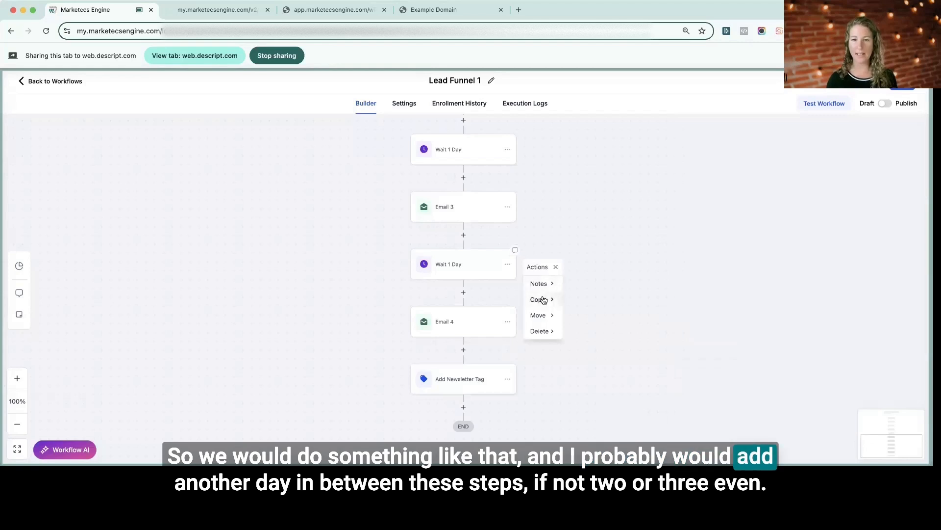
mouse_move(537, 302)
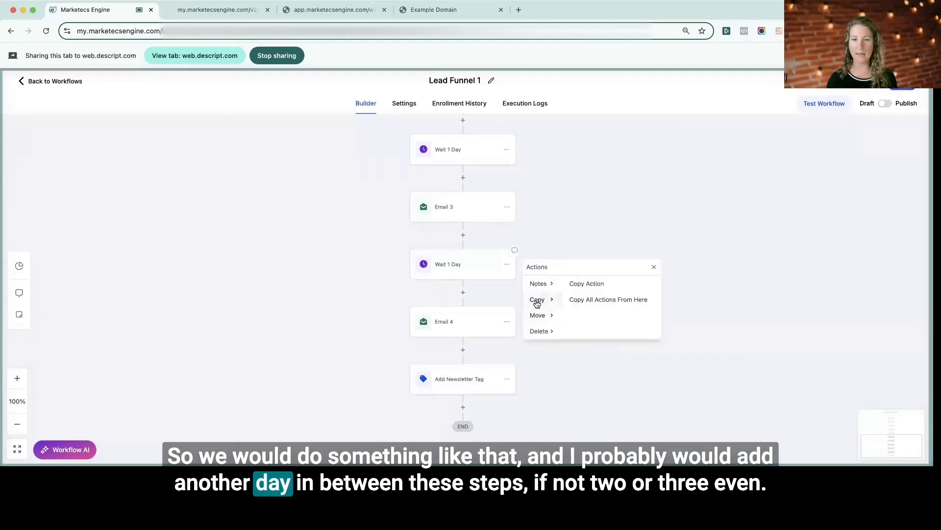
left_click(577, 284)
left_click(471, 348)
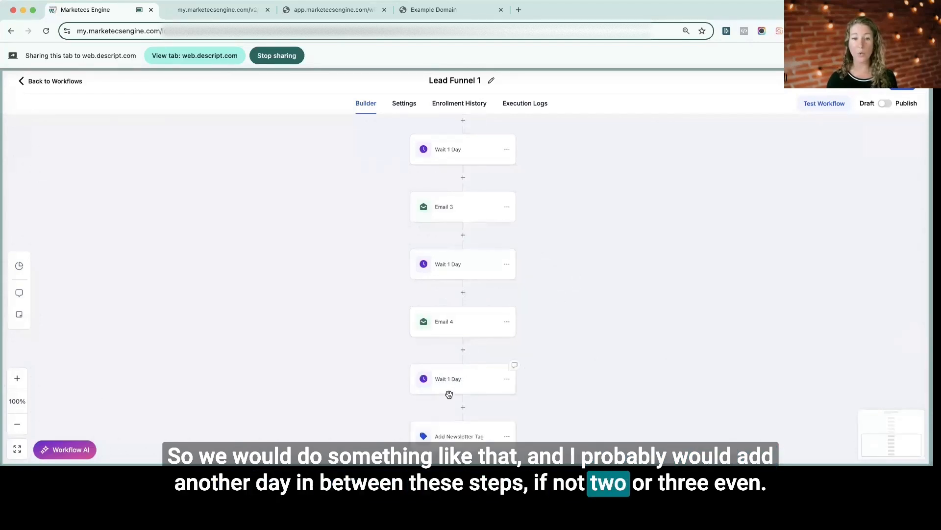
Insert an SMS action directly after Email 1 with the message "Check your email!" and save the action.
scroll(470, 386, "down", 1)
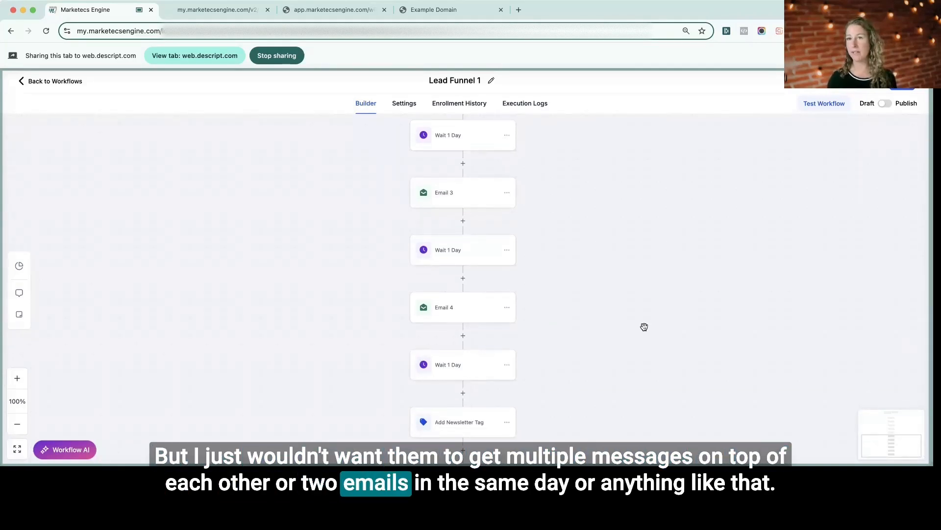
scroll(644, 327, "down", 3)
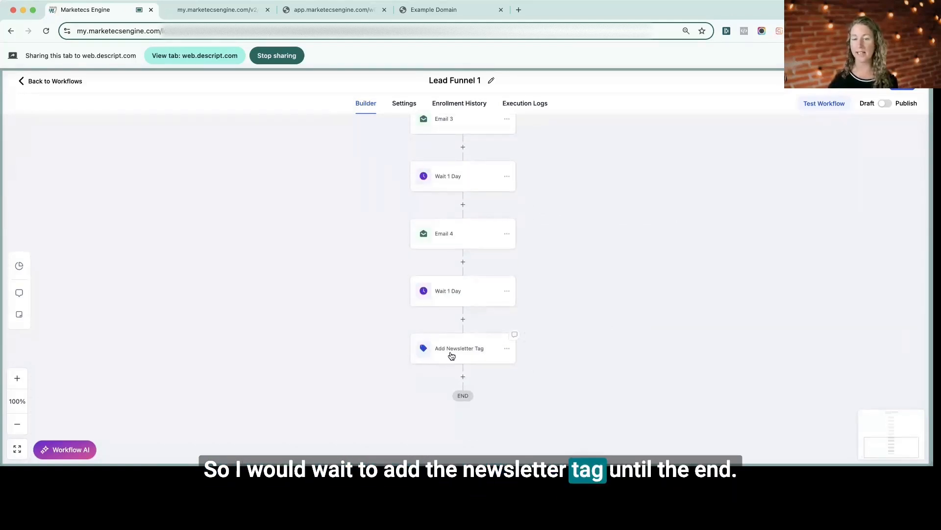
scroll(456, 314, "up", 3)
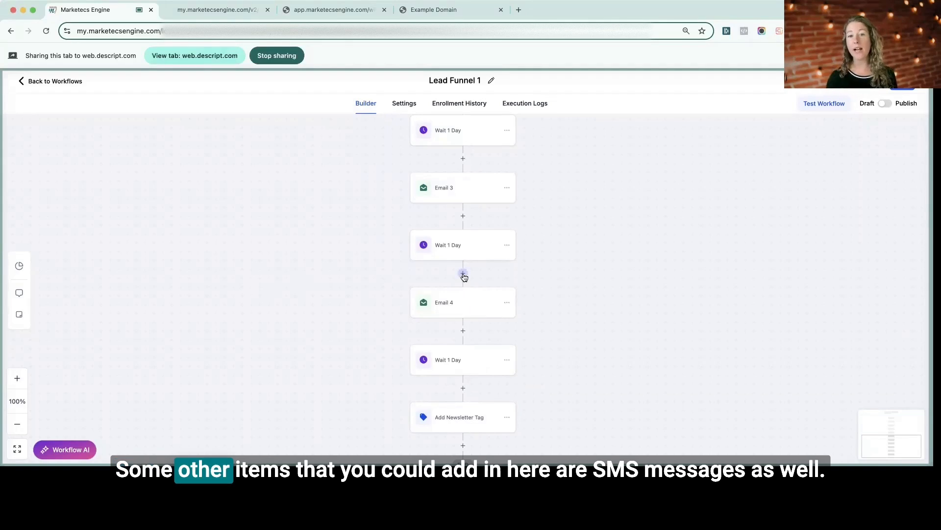
scroll(461, 245, "up", 10)
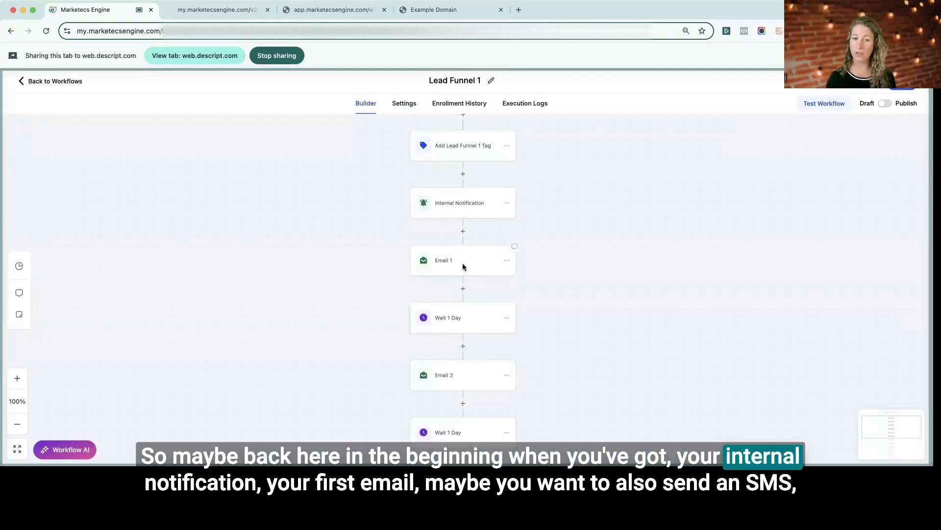
left_click(462, 289)
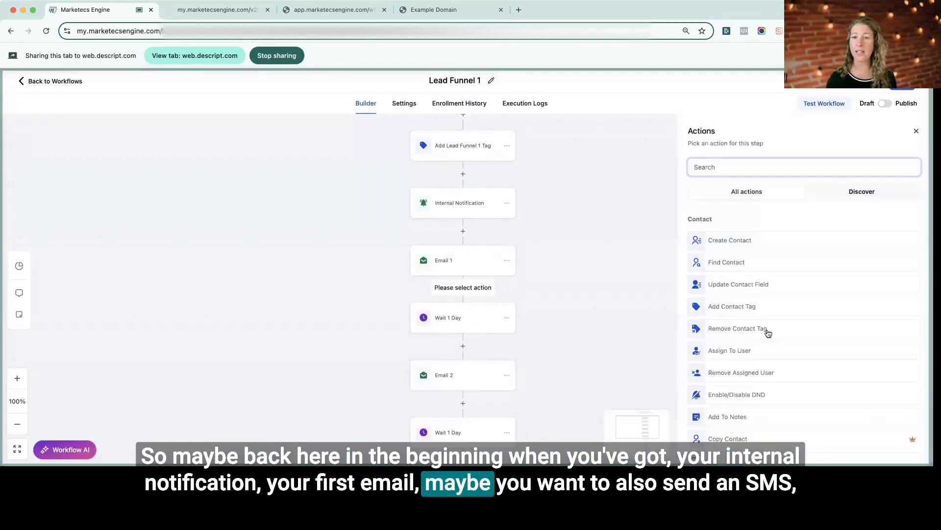
type("sms")
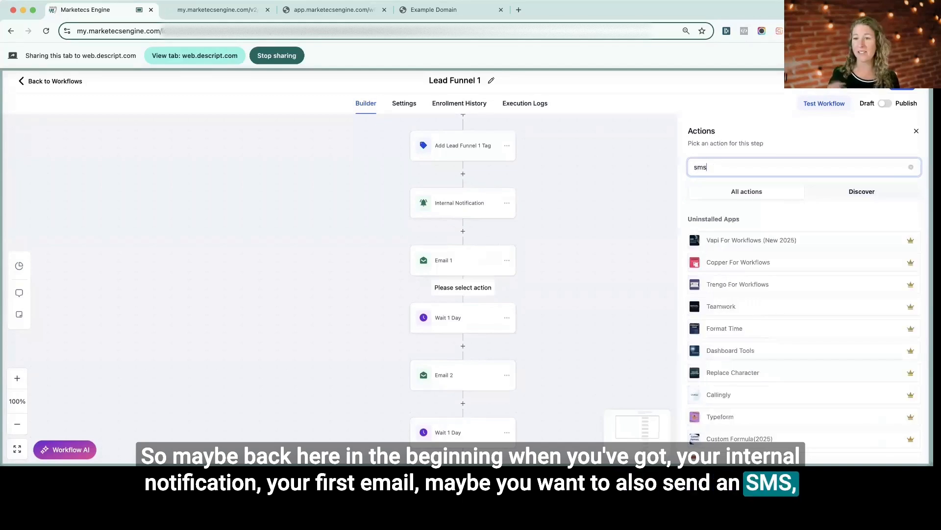
left_click(733, 240)
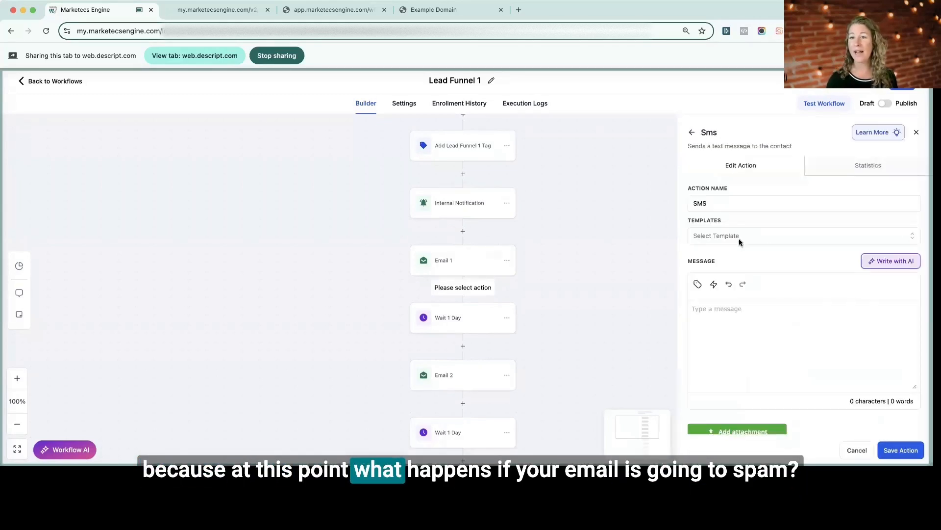
left_click(766, 321)
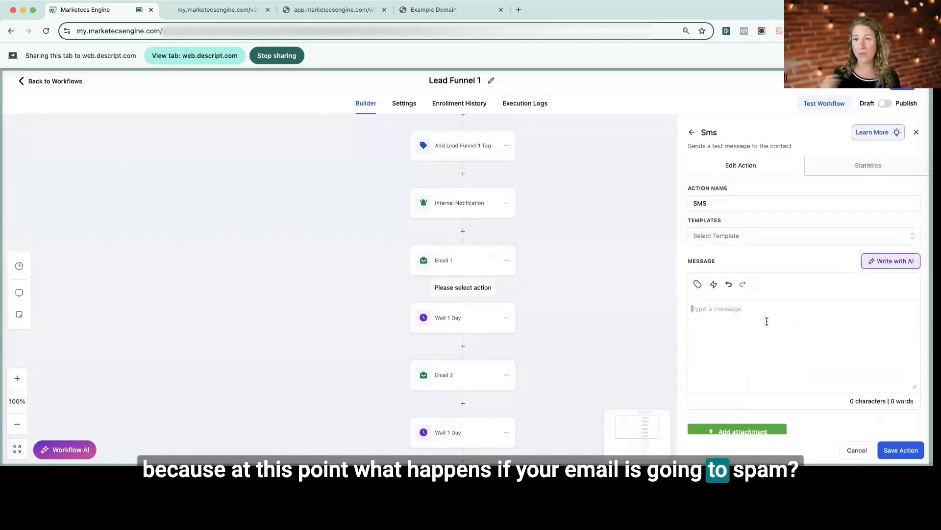
type("Check your email!")
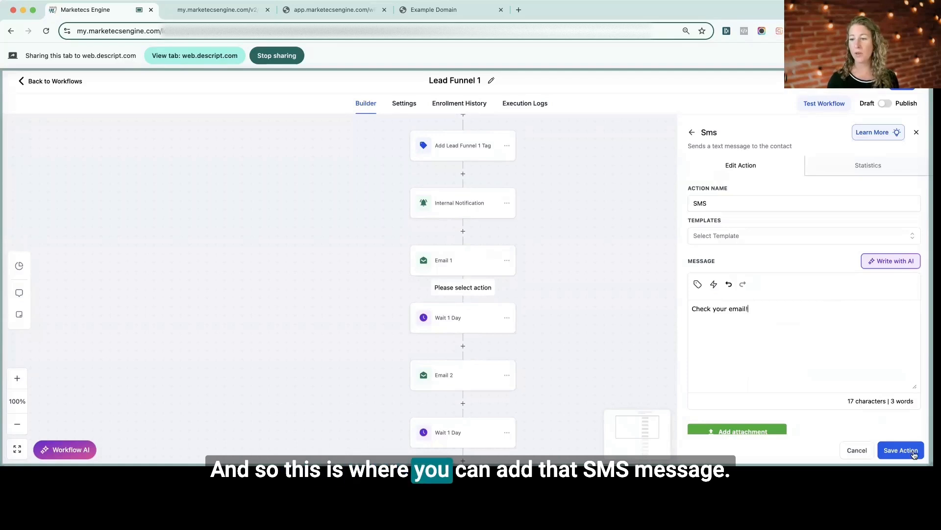
left_click(901, 450)
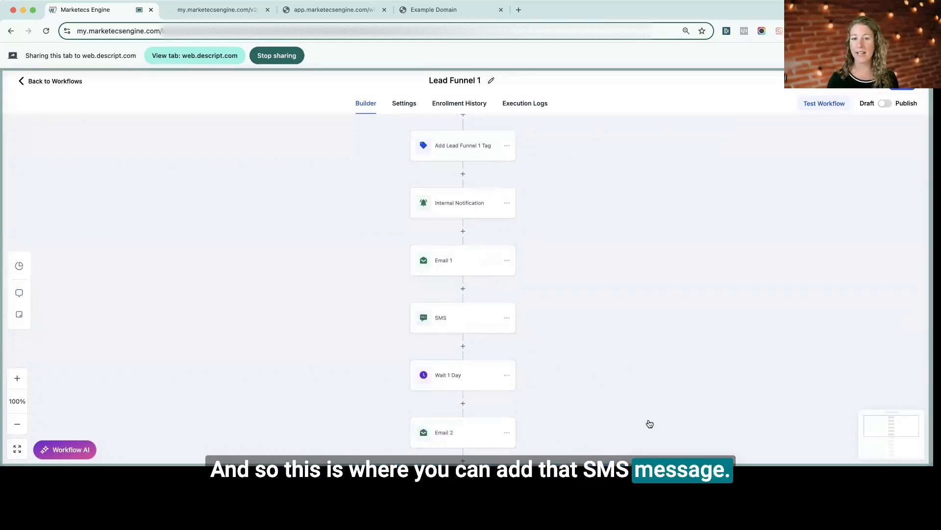
Save the Lead Funnel 1 workflow with its newly added actions.
scroll(459, 325, "down", 10)
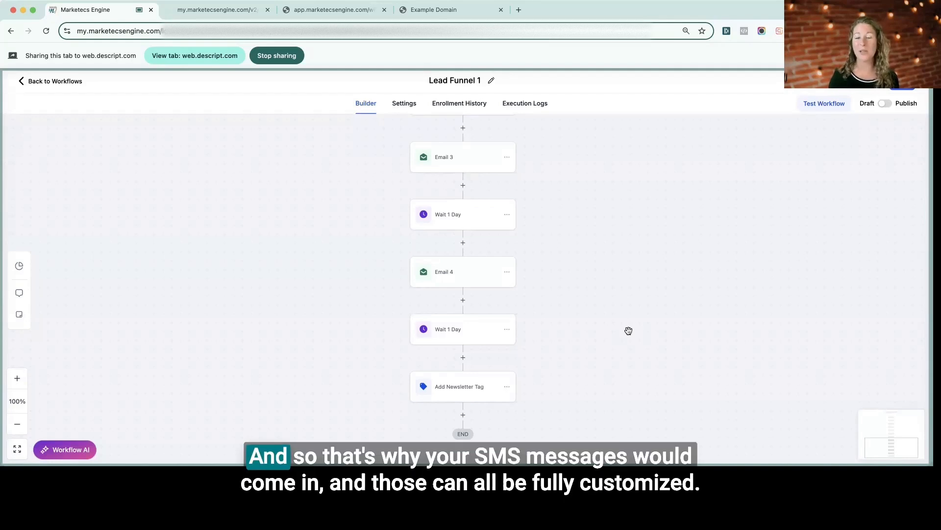
scroll(625, 330, "up", 3)
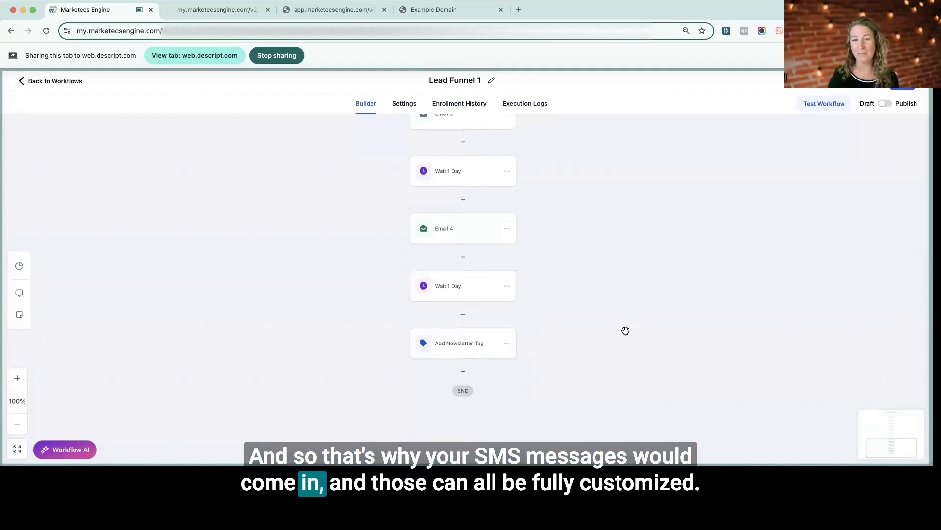
scroll(456, 216, "up", 6)
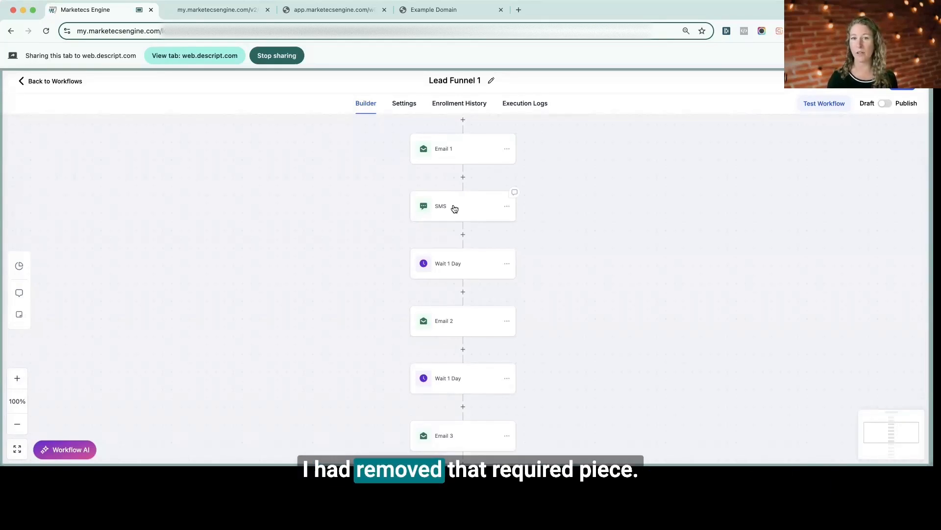
scroll(588, 368, "up", 5)
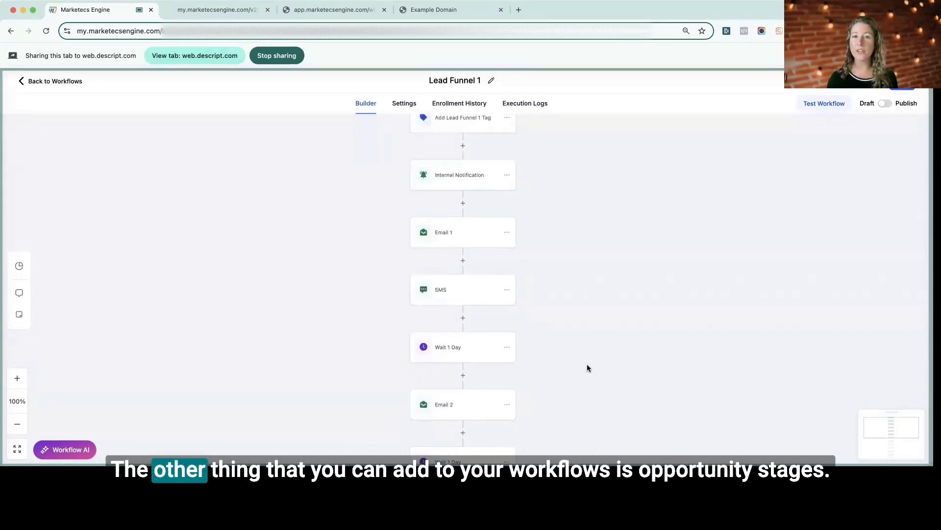
scroll(587, 368, "up", 2)
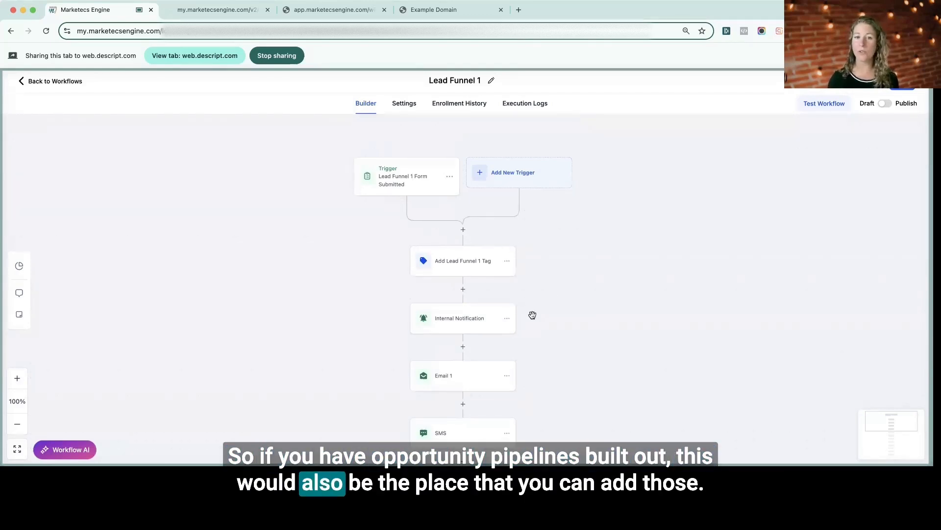
left_click(904, 88)
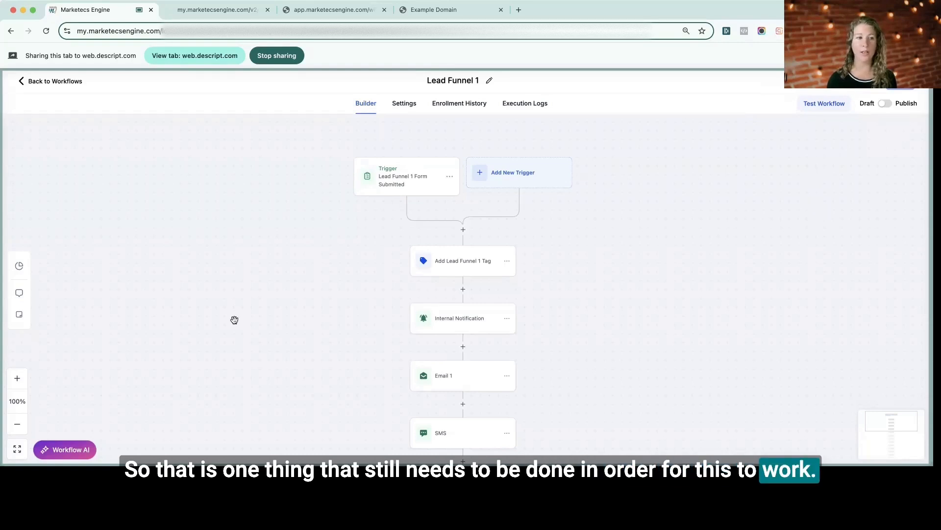
Add a yellow sticky note beside the workflow reading "Email content needs updating" and, on a second line, "Need more SMS".
left_click(19, 315)
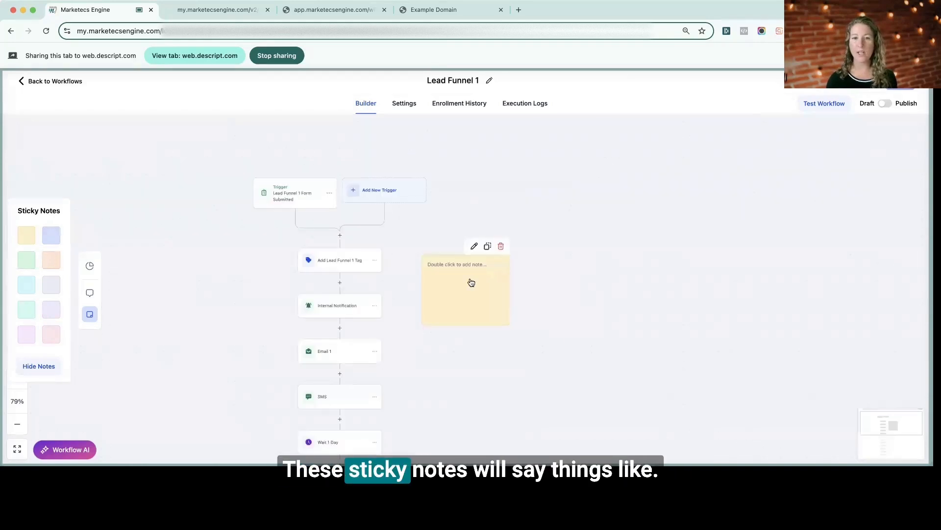
double_click(459, 271)
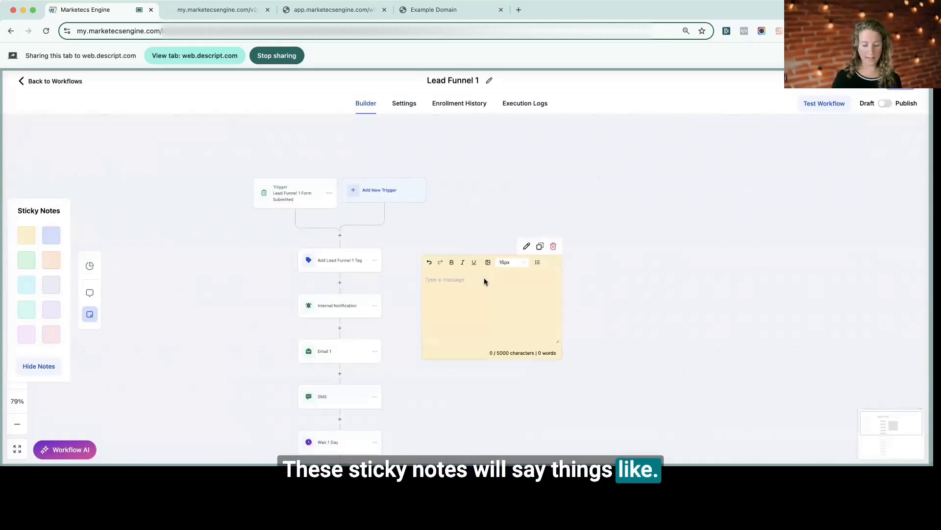
type("Email content needs updating")
key("Return")
type("Need more SMS")
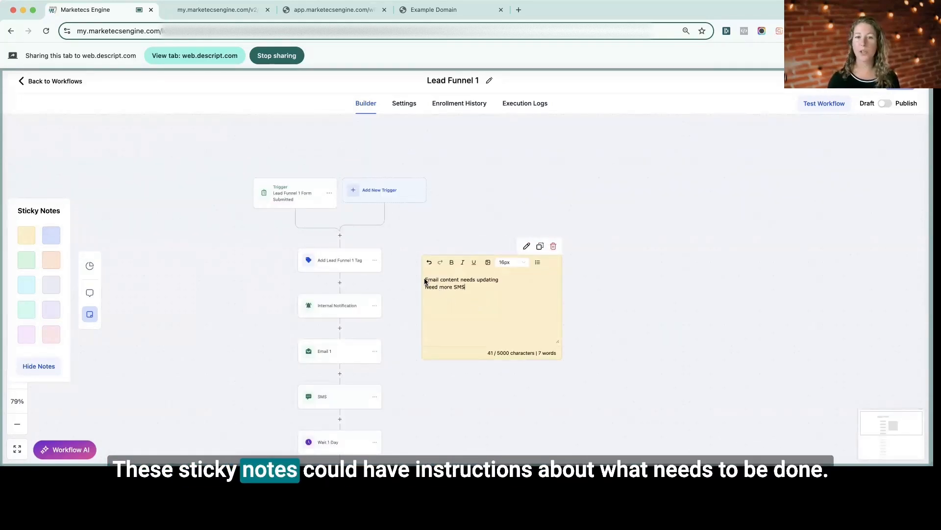
left_click_drag(426, 281, 476, 294)
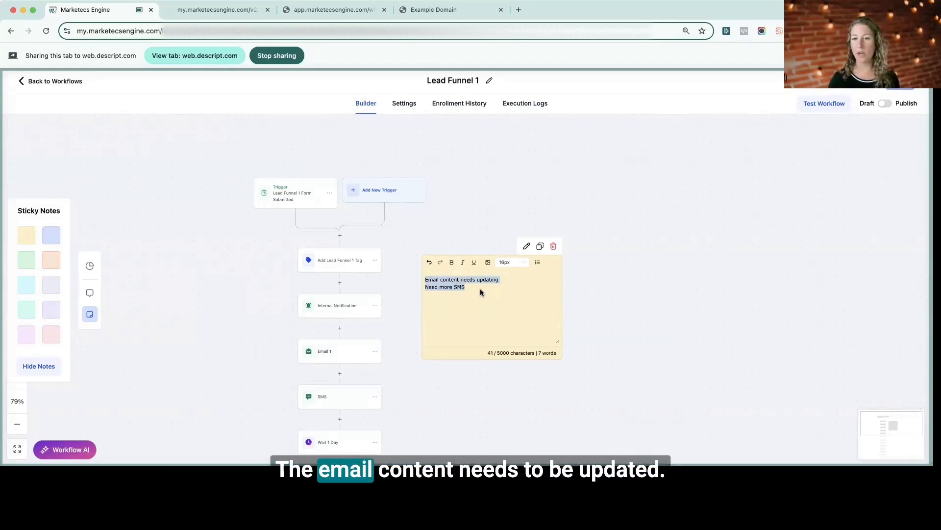
left_click(426, 288)
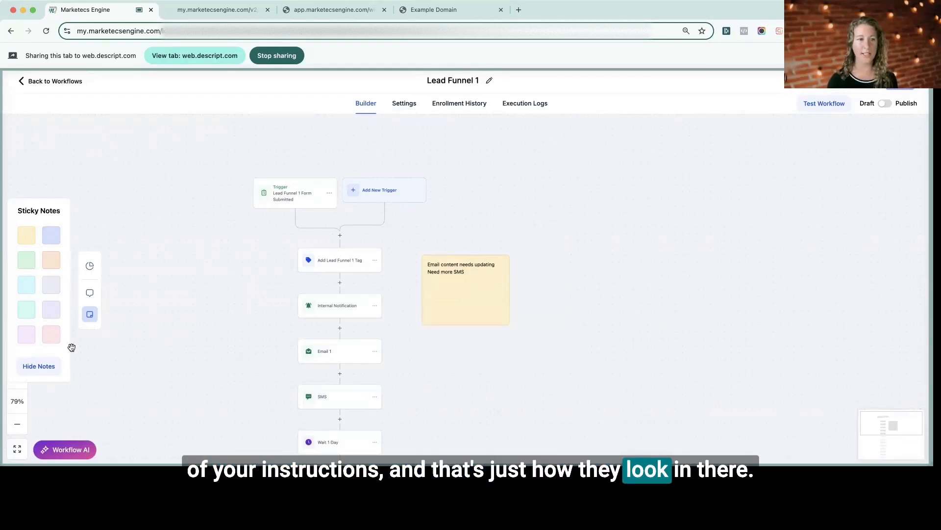
Leave the workflow and examine the available opportunity pipelines and the stages of the Marketing Pipeline.
left_click(56, 81)
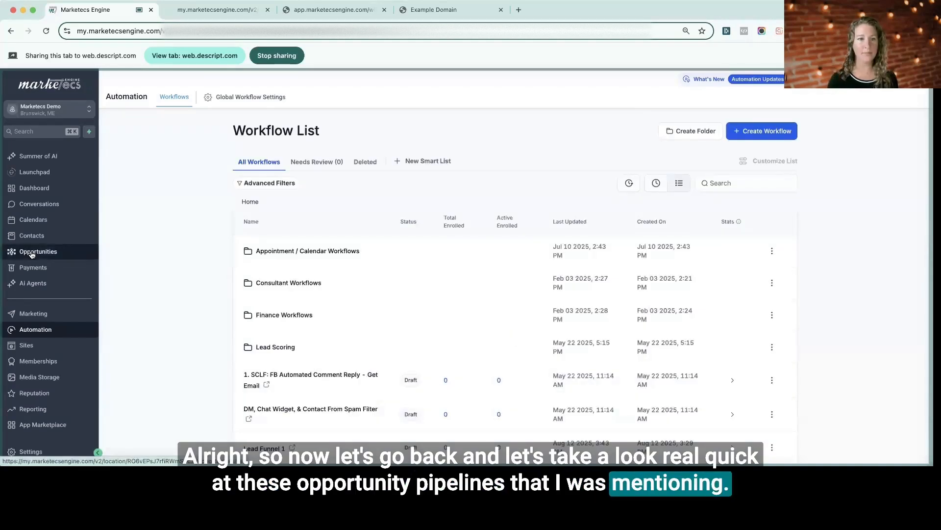
left_click(47, 253)
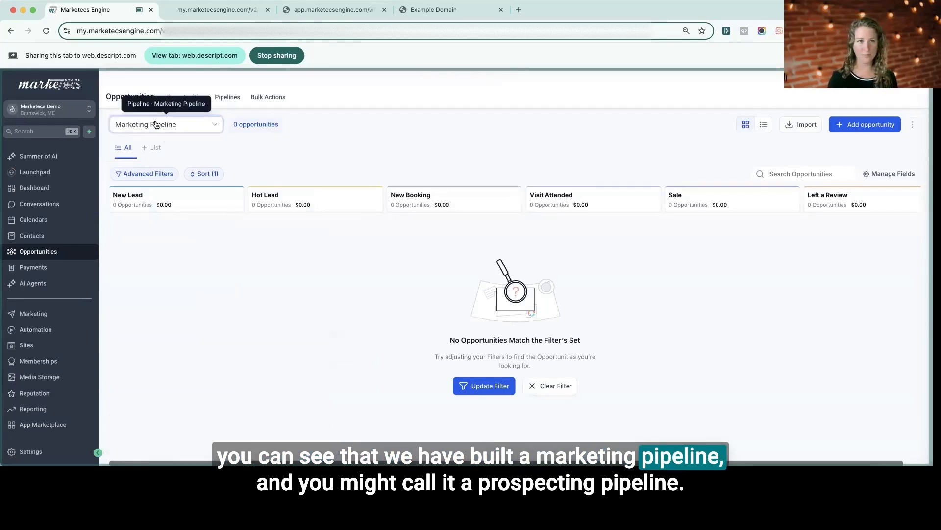
left_click(156, 124)
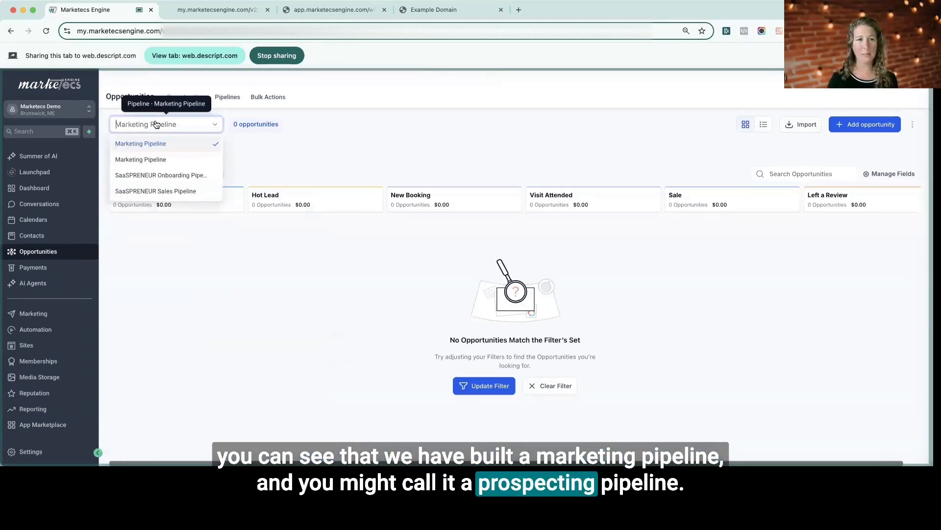
left_click(340, 136)
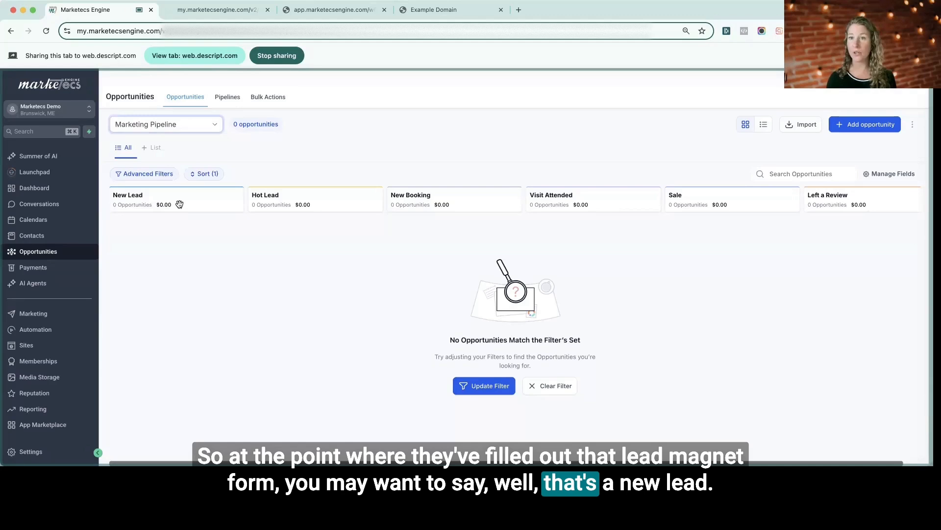
Open the Lead Funnel 1 workflow from the automation workflow list.
left_click(47, 332)
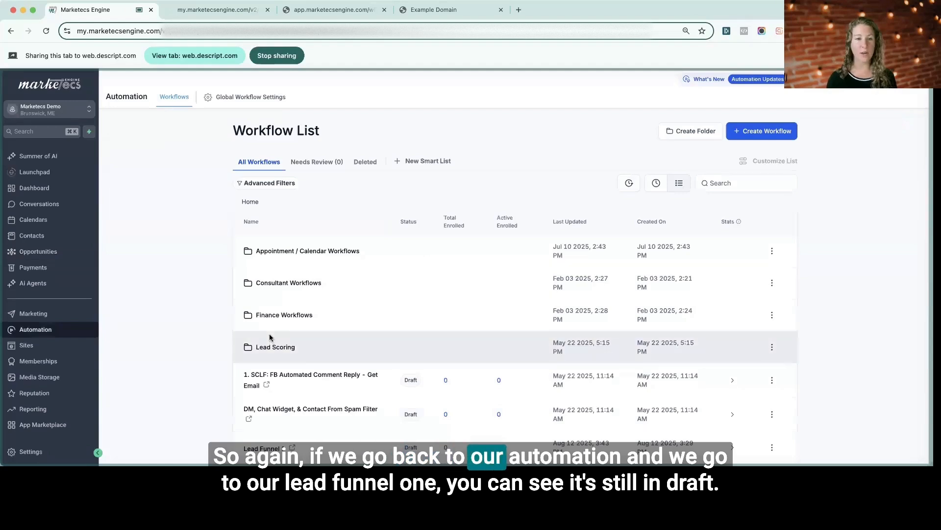
scroll(250, 368, "down", 2)
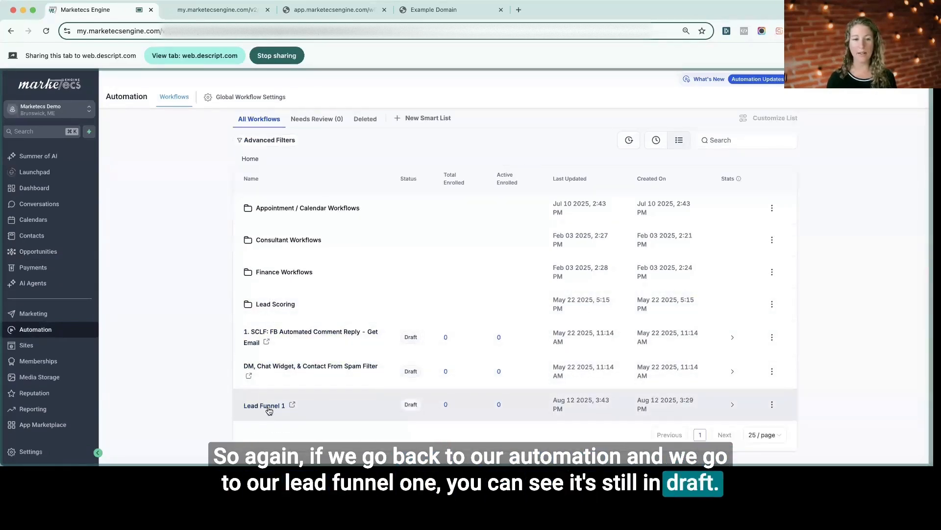
left_click(265, 406)
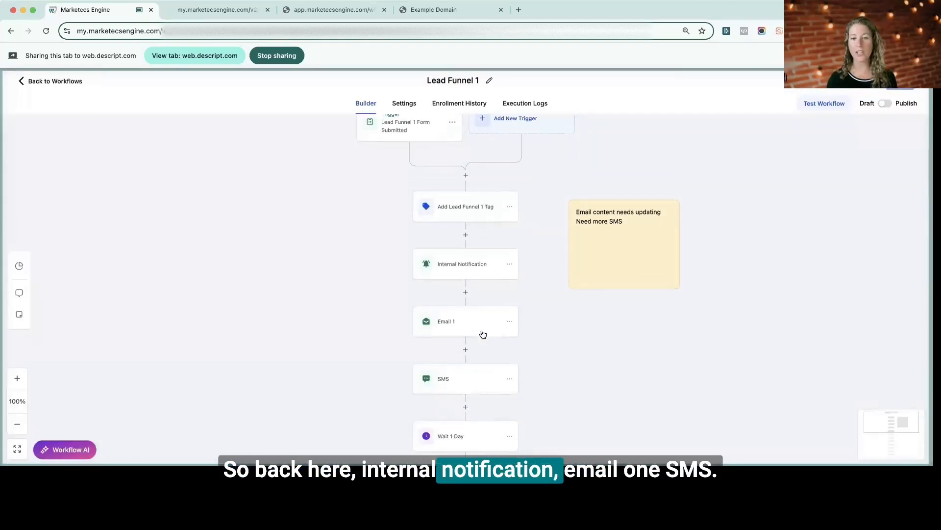
Insert a Create Opportunity action between SMS and Wait 1 Day, using the Marketing Pipeline.
left_click(465, 406)
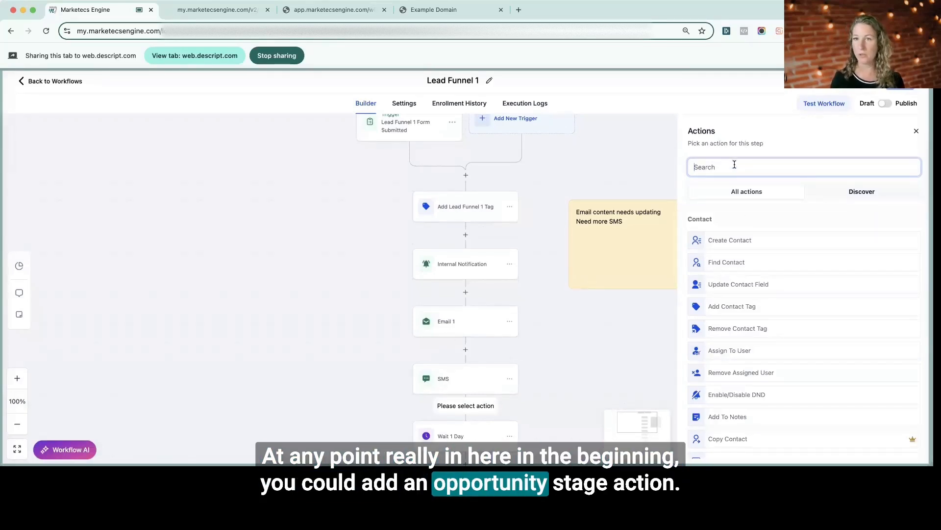
type("oppor")
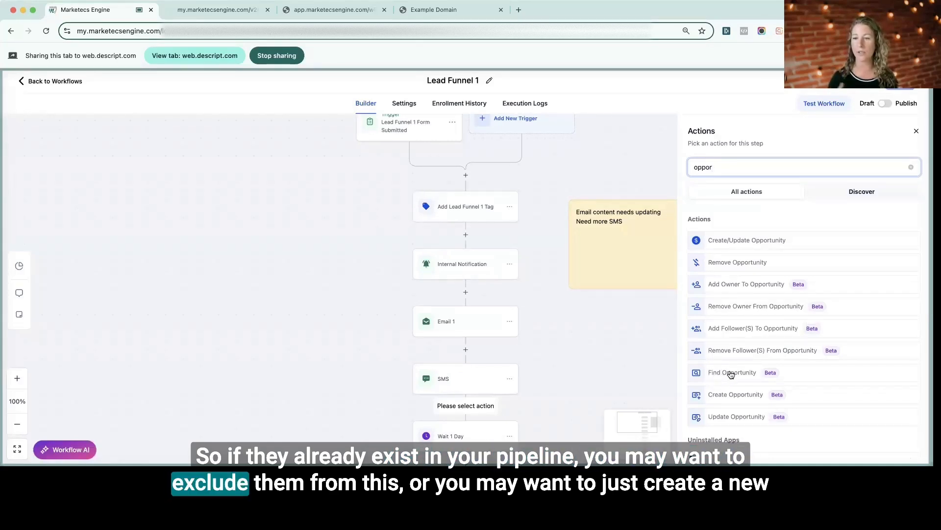
left_click(738, 395)
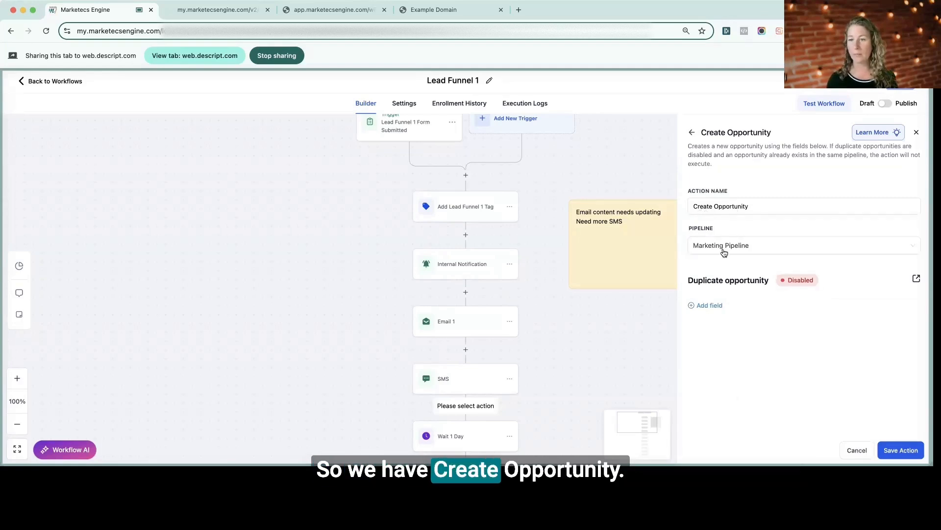
left_click(748, 247)
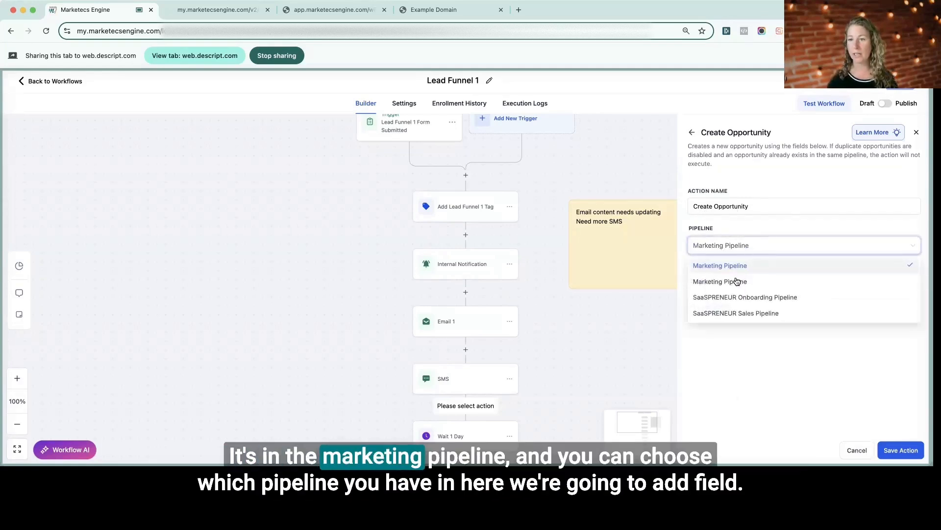
left_click(720, 266)
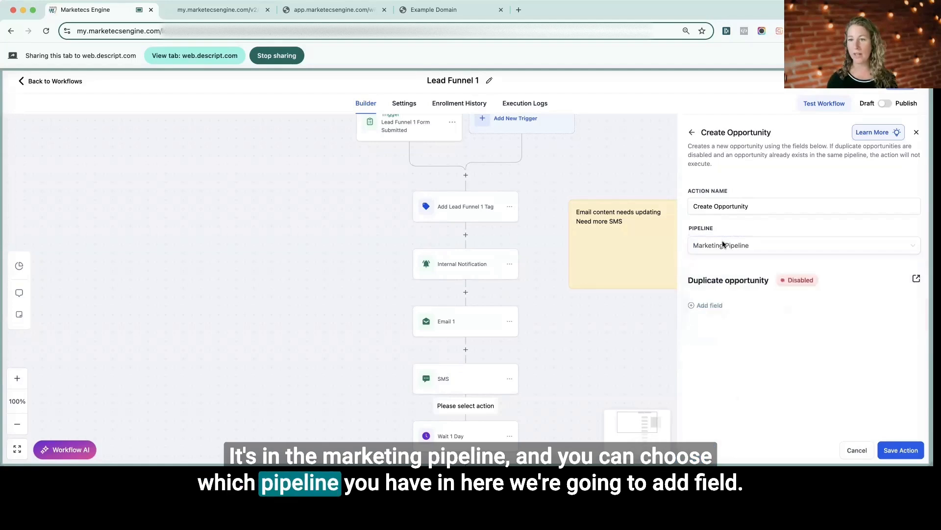
Add an Opportunity Name field to the action and fill it with the contact's full name custom value.
left_click(709, 305)
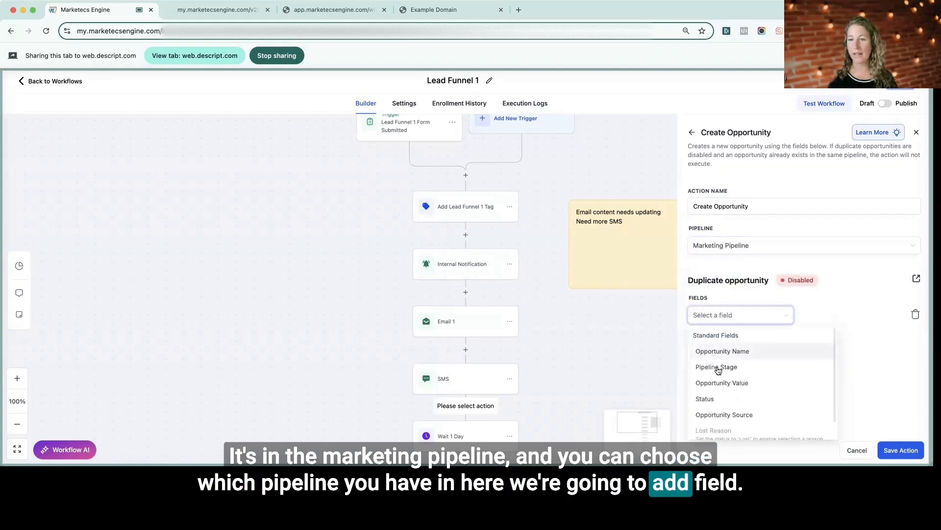
left_click(717, 351)
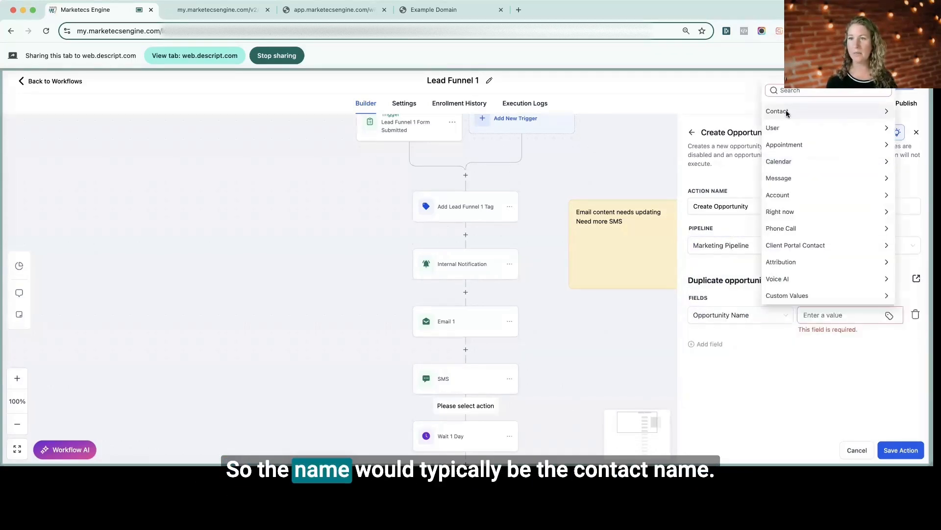
left_click(785, 110)
left_click(779, 126)
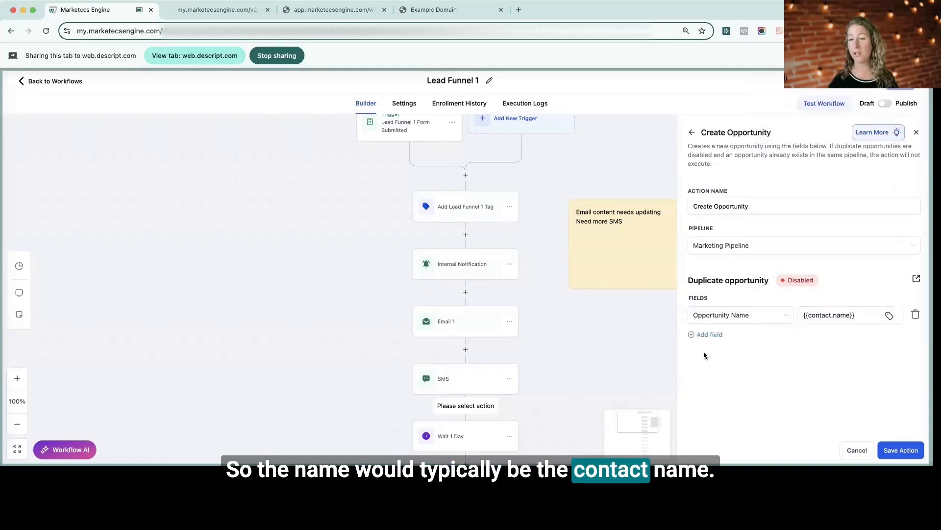
Add fields setting the opportunity's pipeline stage to New Lead, its value to 100 and its status to Open.
left_click(708, 334)
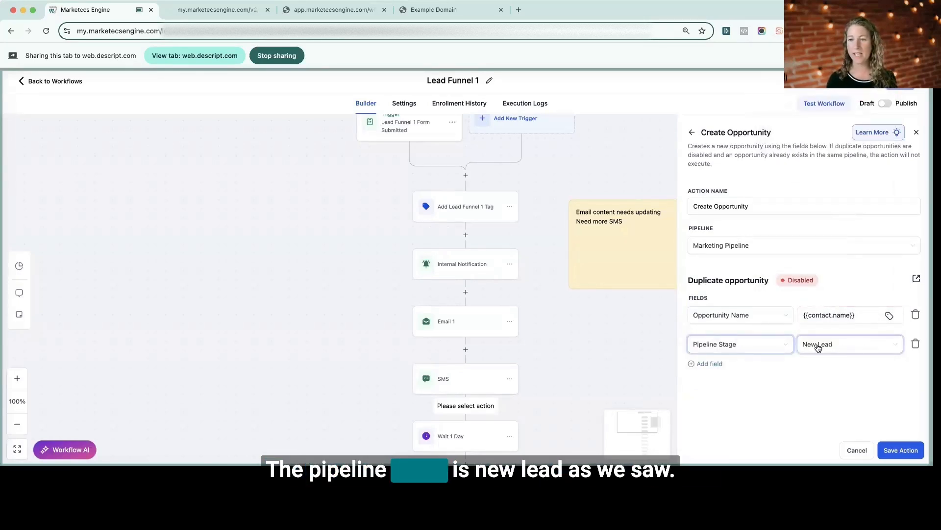
left_click(707, 367)
left_click(711, 373)
left_click(721, 305)
left_click(829, 372)
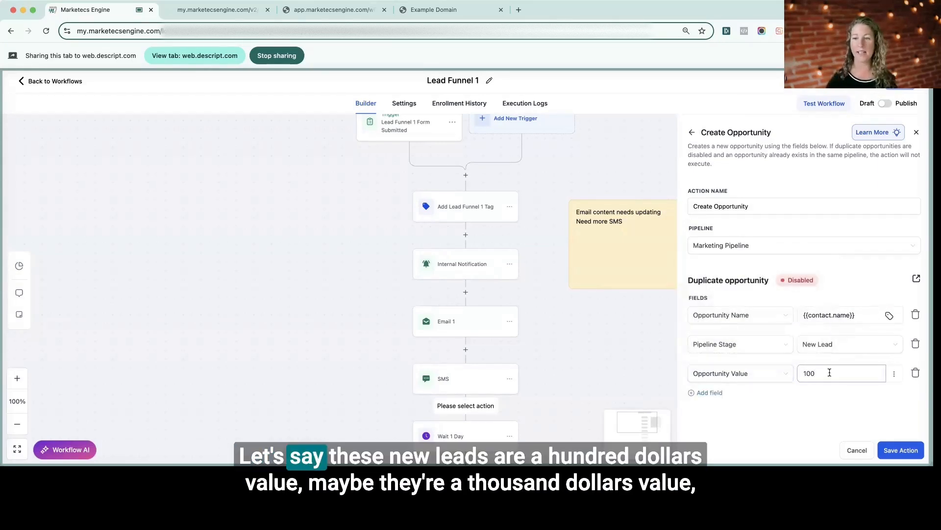
left_click(720, 401)
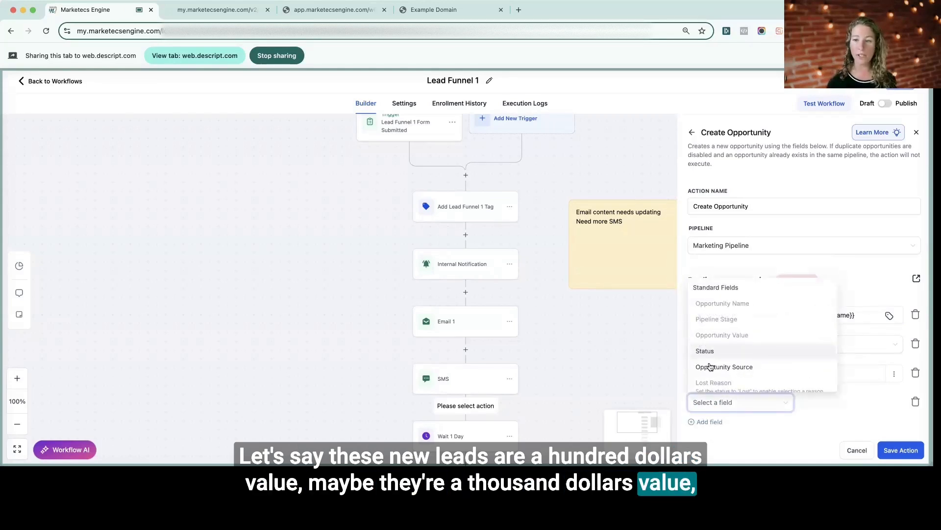
left_click(706, 351)
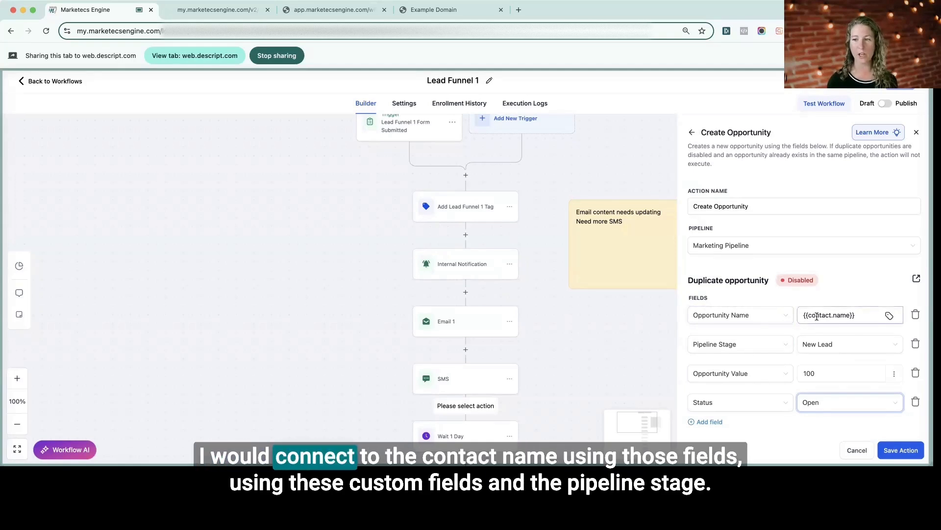
Review the contact custom values offered for the opportunity name.
left_click(890, 316)
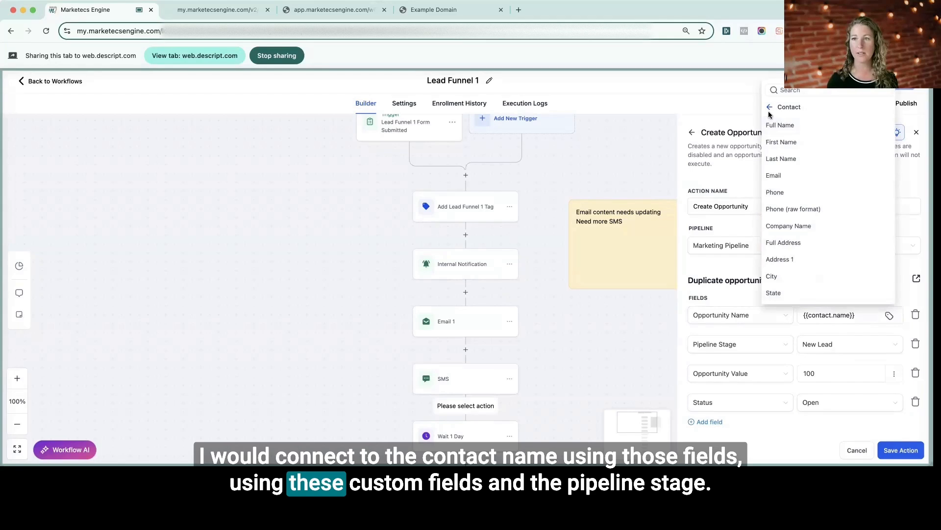
left_click(758, 339)
left_click(806, 350)
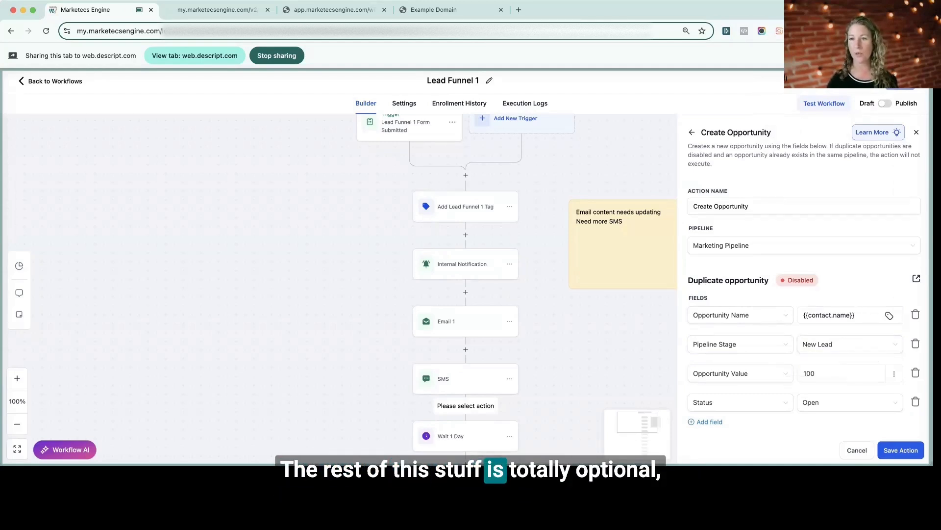
Rename the action "Create Marketing Pipeline Opportunity" and save it.
left_click(715, 205)
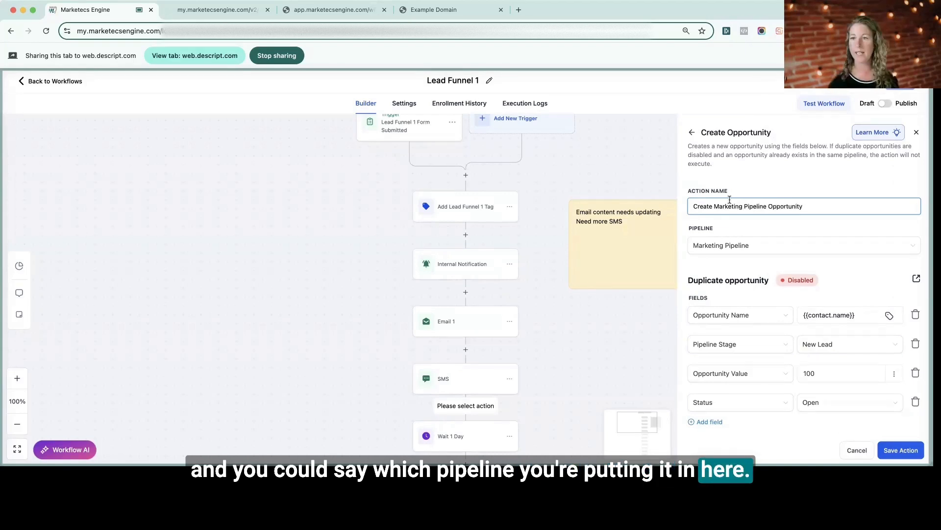
left_click(902, 450)
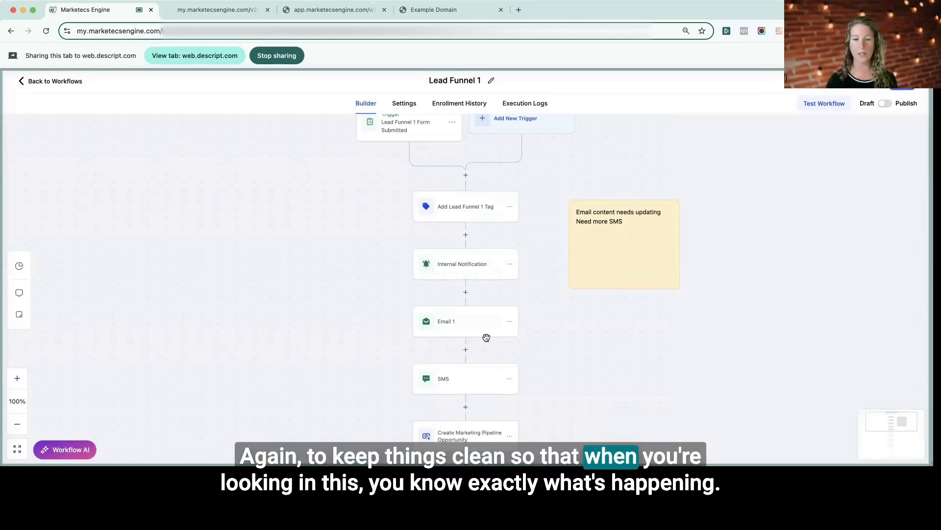
Examine the whole action sequence of the Lead Funnel 1 workflow from the first tag to its end.
scroll(486, 337, "down", 3)
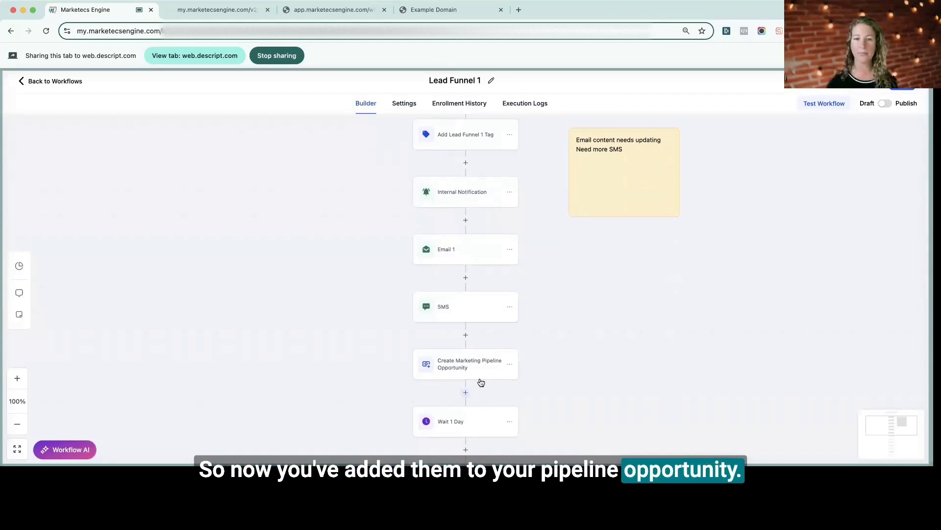
scroll(484, 374, "down", 9)
scroll(484, 372, "up", 2)
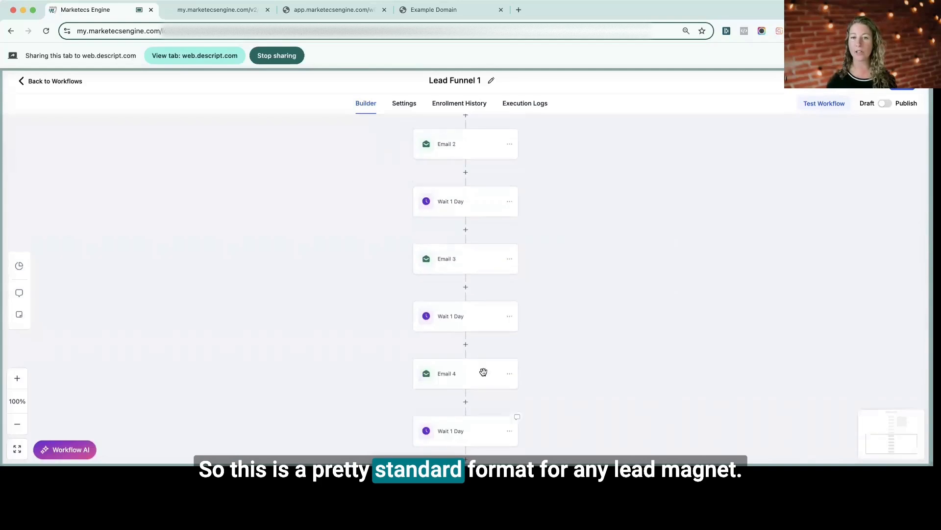
scroll(484, 372, "up", 8)
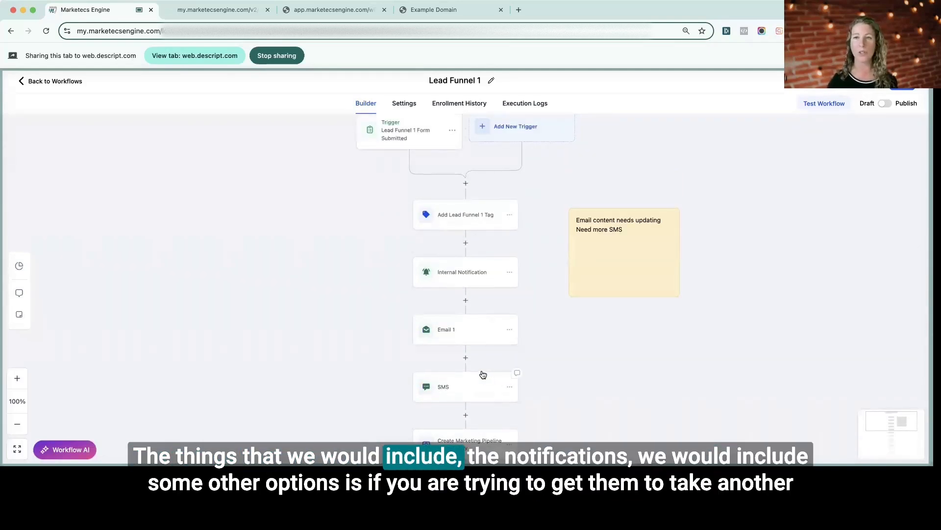
scroll(484, 375, "down", 6)
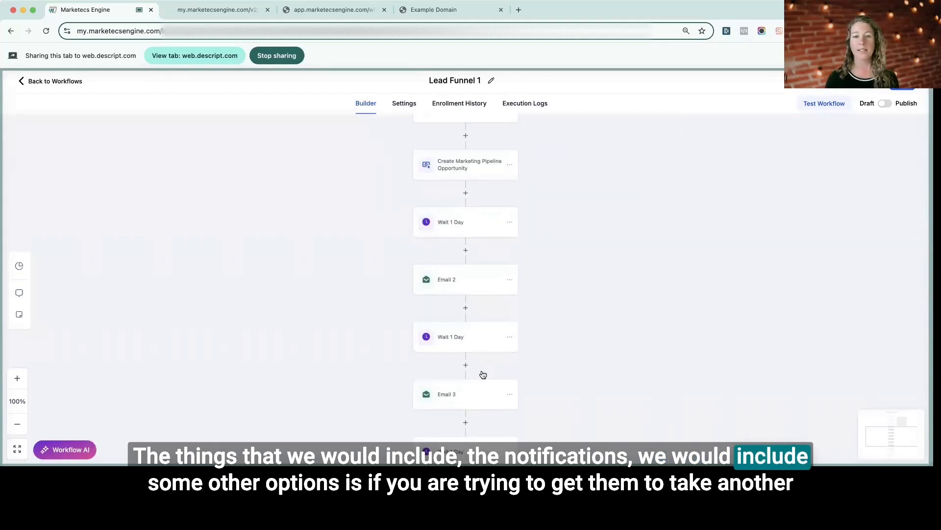
scroll(483, 374, "down", 5)
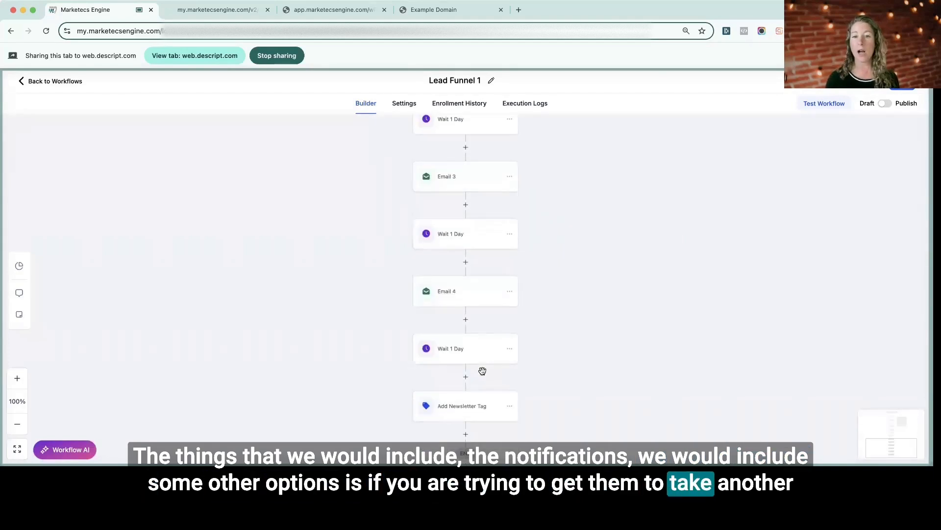
scroll(464, 149, "down", 1)
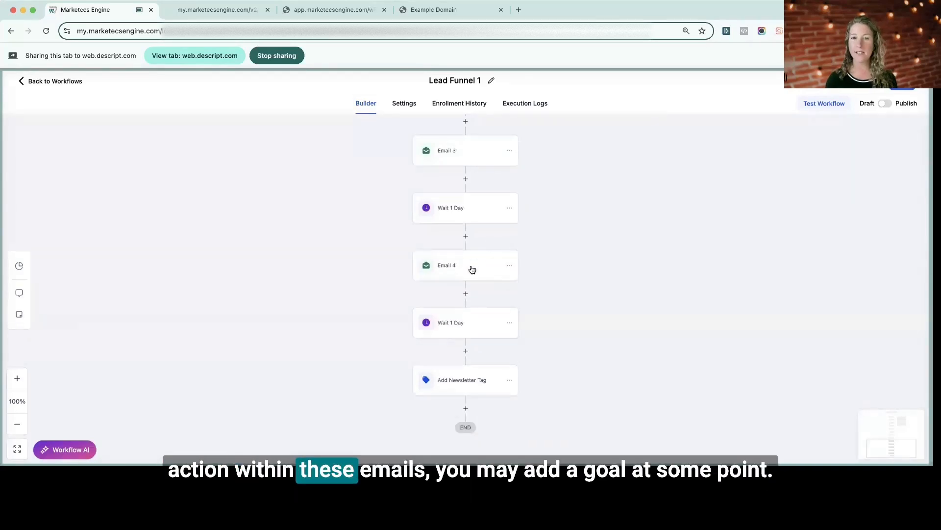
Insert a Goal Event between the last one-day wait and the newsletter tag, with Appointment Status as the goal type.
left_click(466, 352)
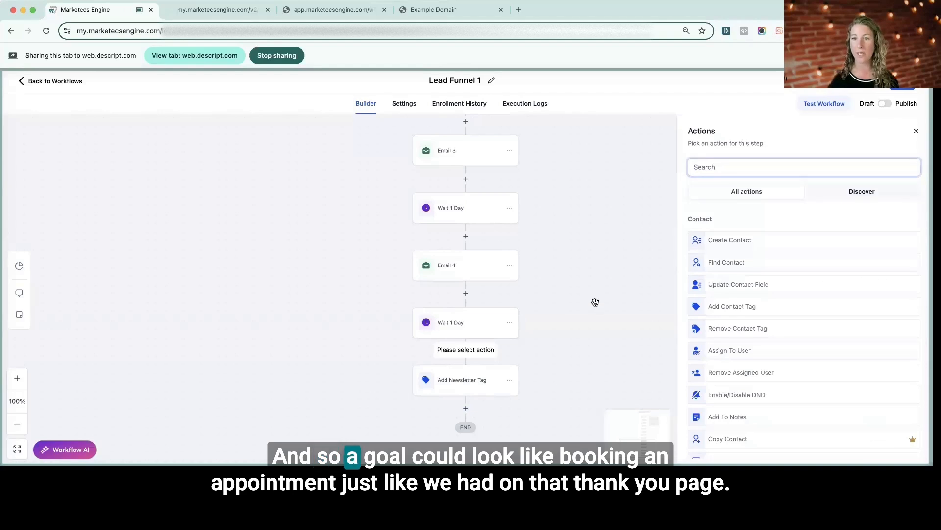
type("goal")
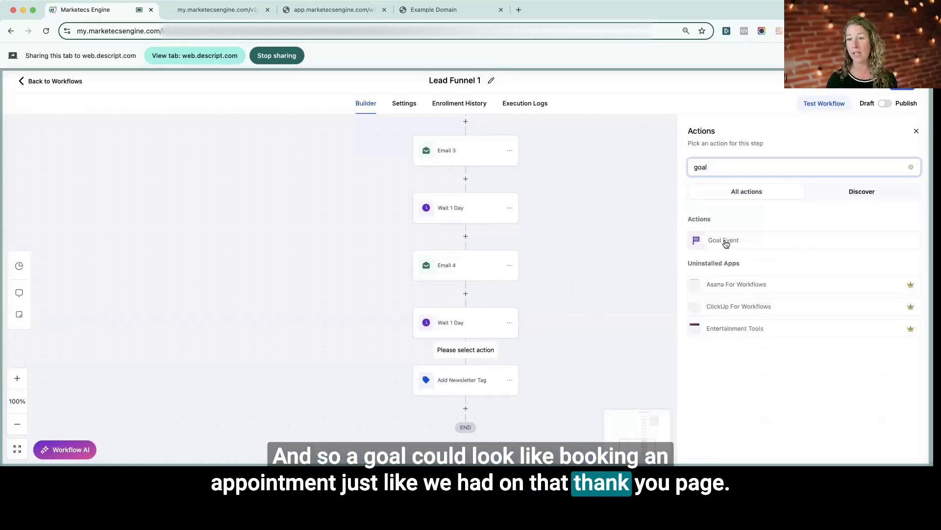
left_click(724, 241)
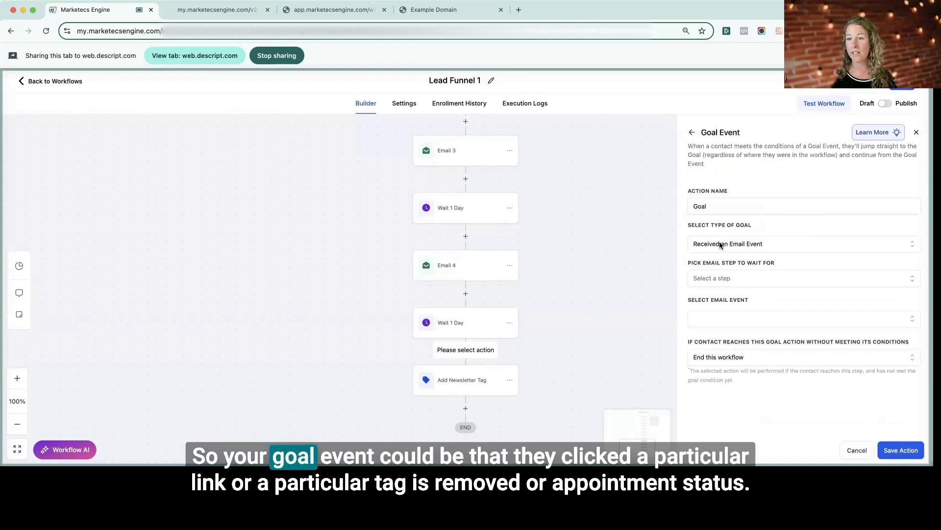
left_click(722, 244)
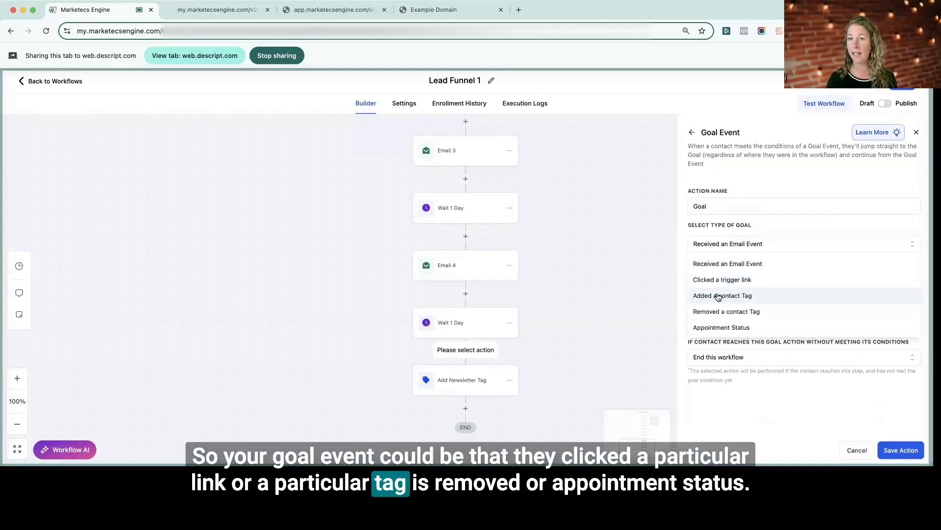
left_click(717, 328)
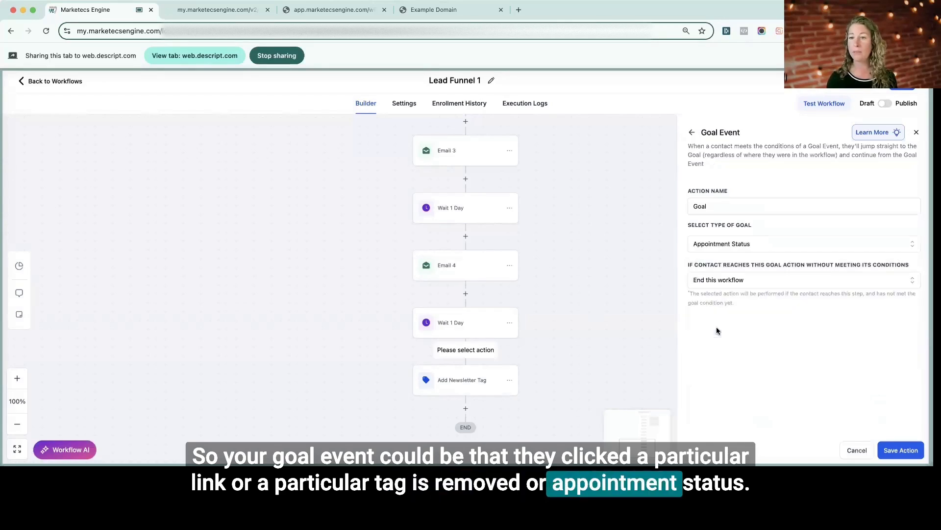
Set the goal's calendar to Test Calendar and its appointment status to confirmed.
left_click(724, 279)
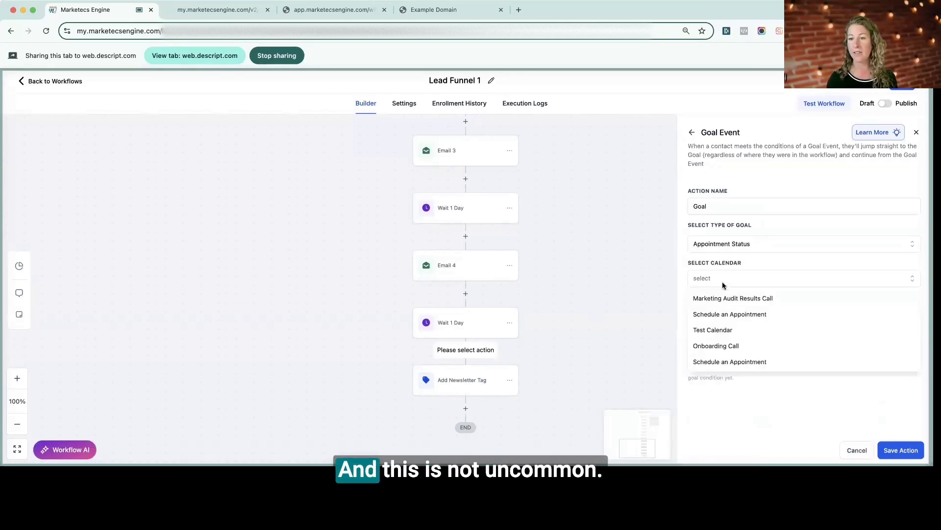
left_click(731, 330)
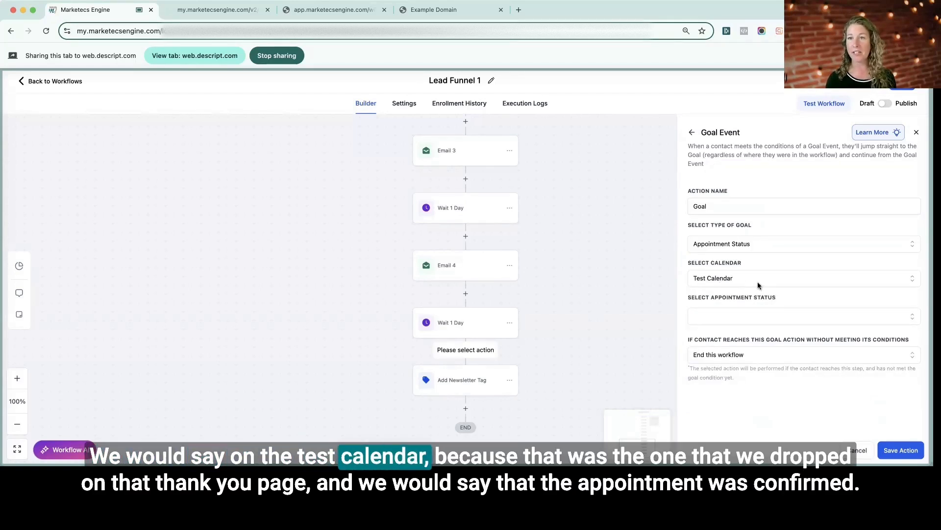
left_click(746, 318)
left_click(730, 355)
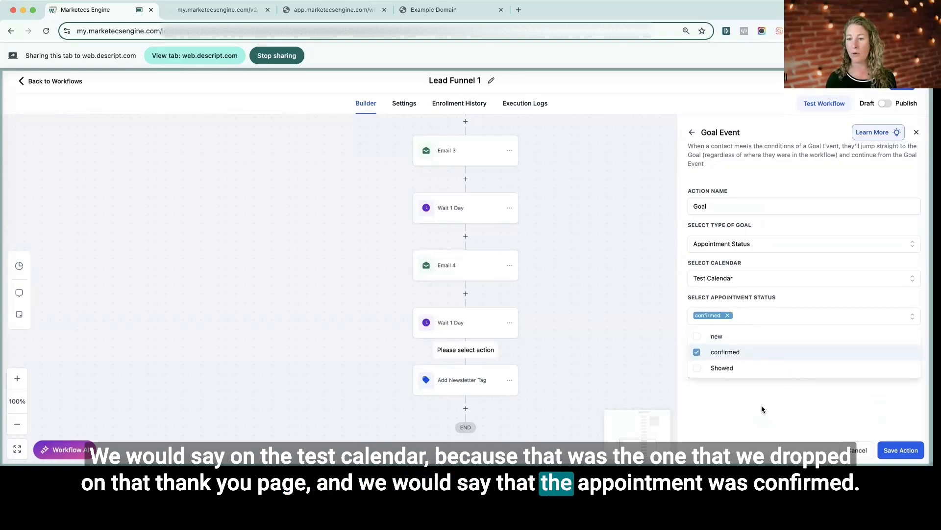
left_click(750, 418)
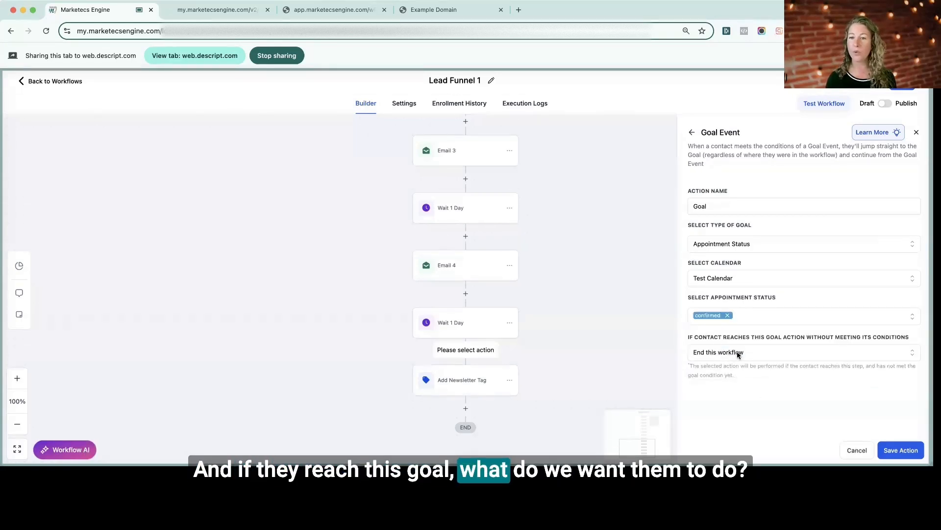
Make contacts who reach the goal without meeting its conditions continue anyway, and save the goal action.
left_click(738, 353)
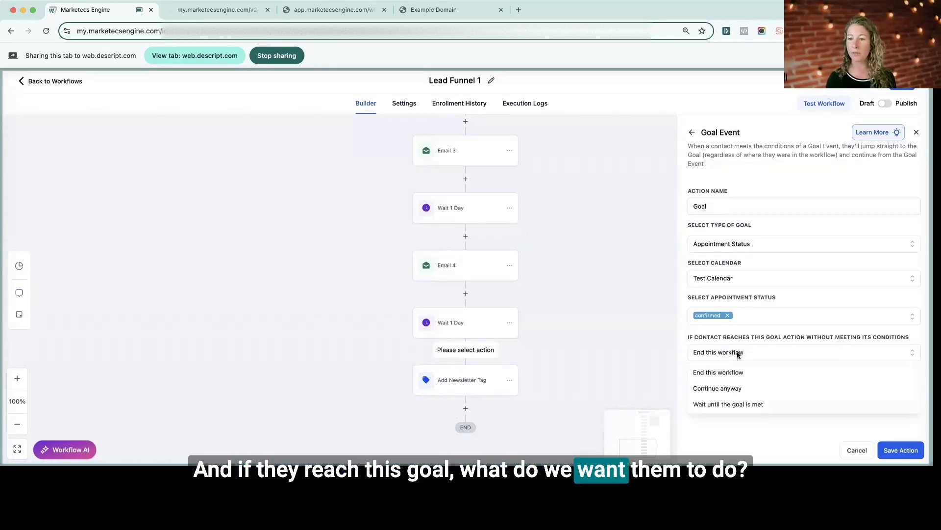
left_click(729, 389)
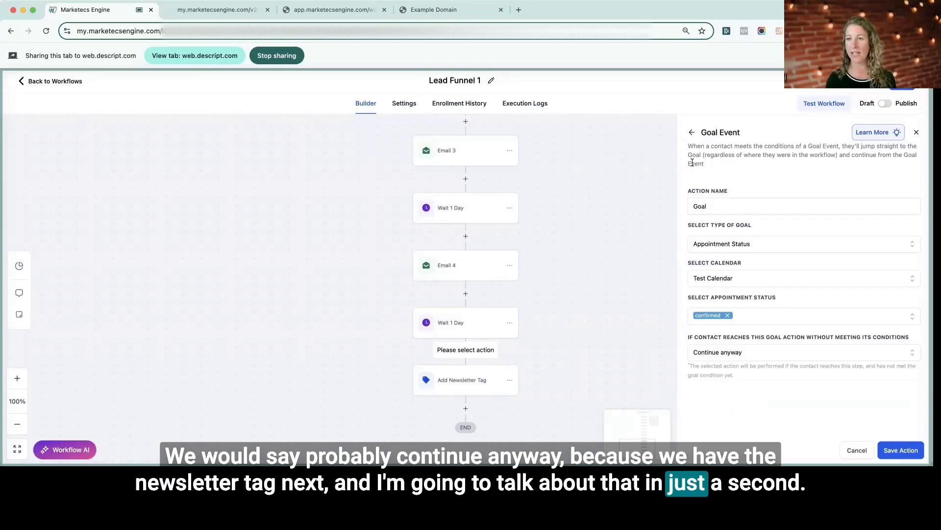
left_click_drag(692, 148, 739, 175)
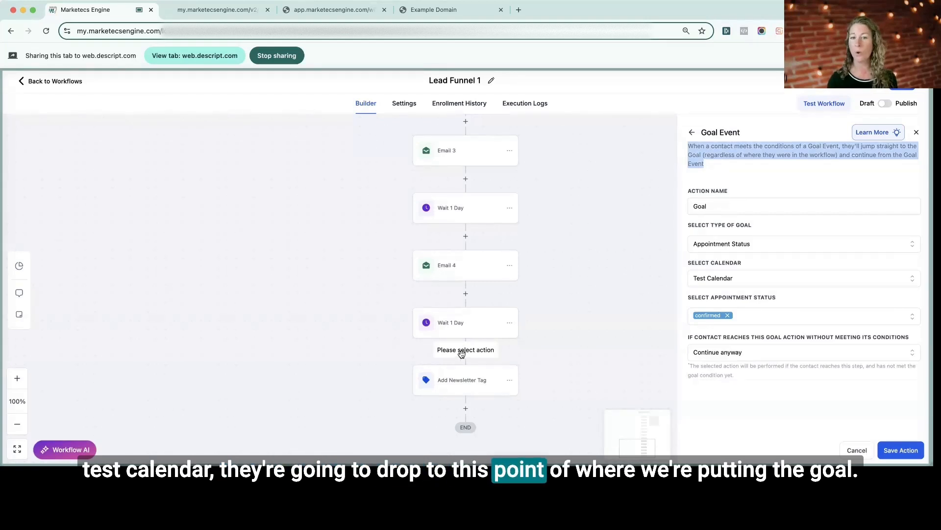
scroll(470, 310, "up", 10)
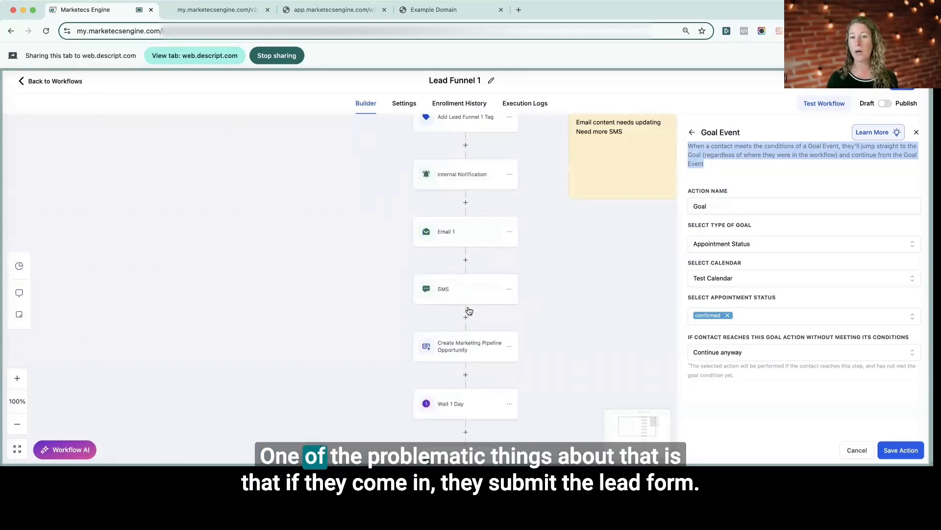
scroll(468, 311, "up", 3)
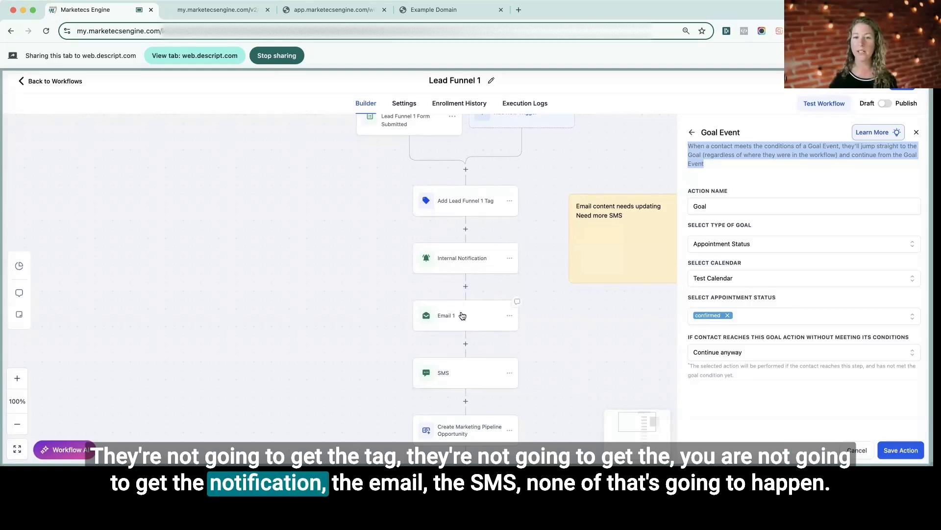
scroll(464, 371, "down", 8)
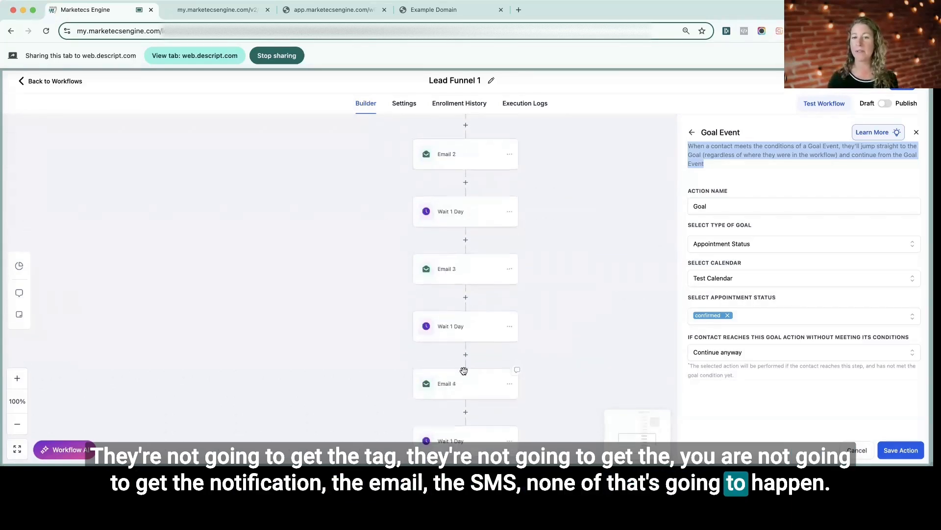
scroll(464, 371, "down", 4)
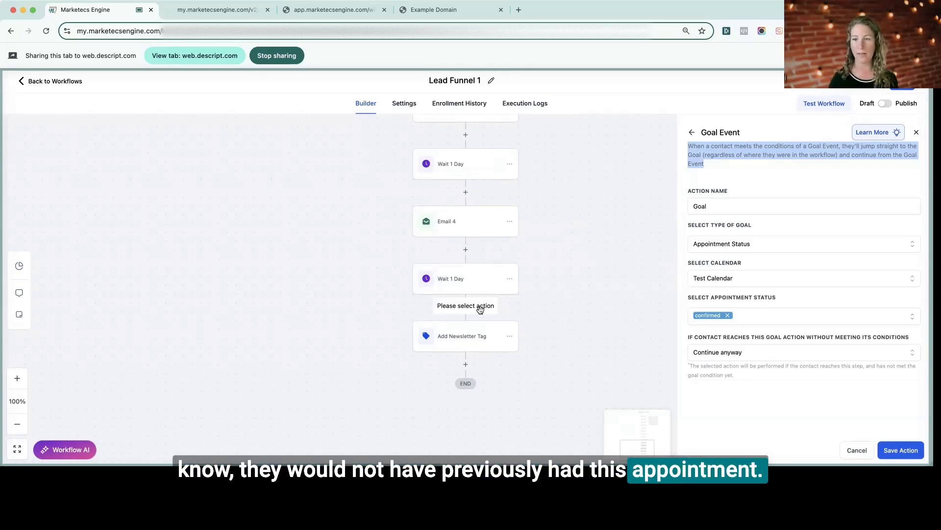
left_click(898, 450)
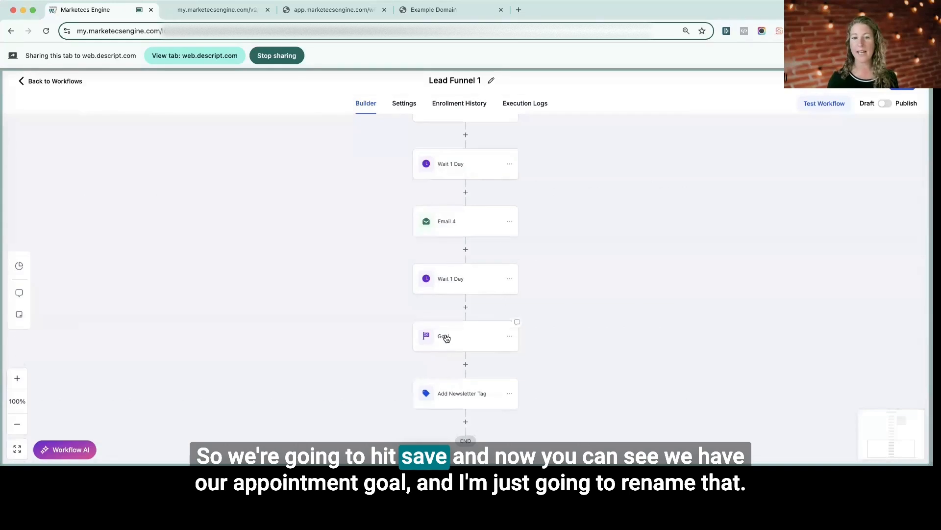
Rename the goal action "Appointment Goal" and save it.
left_click(446, 338)
left_click(692, 204)
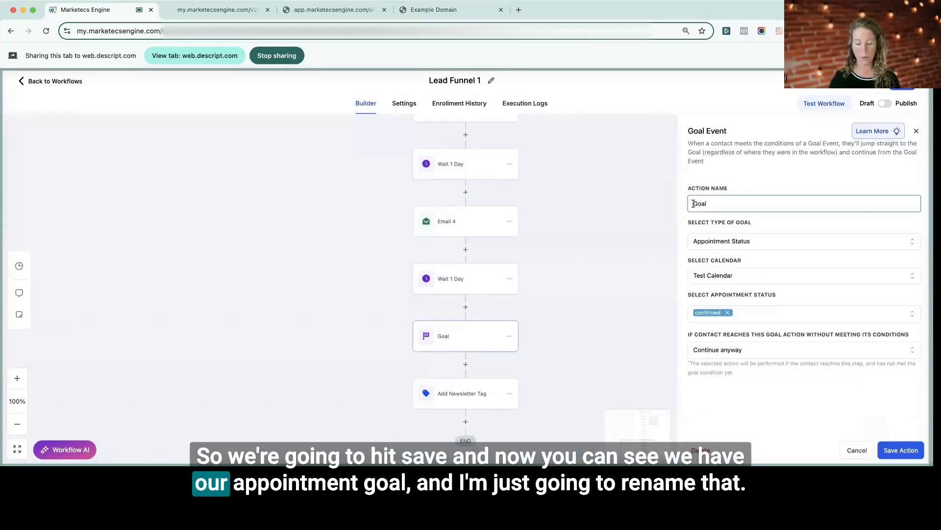
type("Appoint")
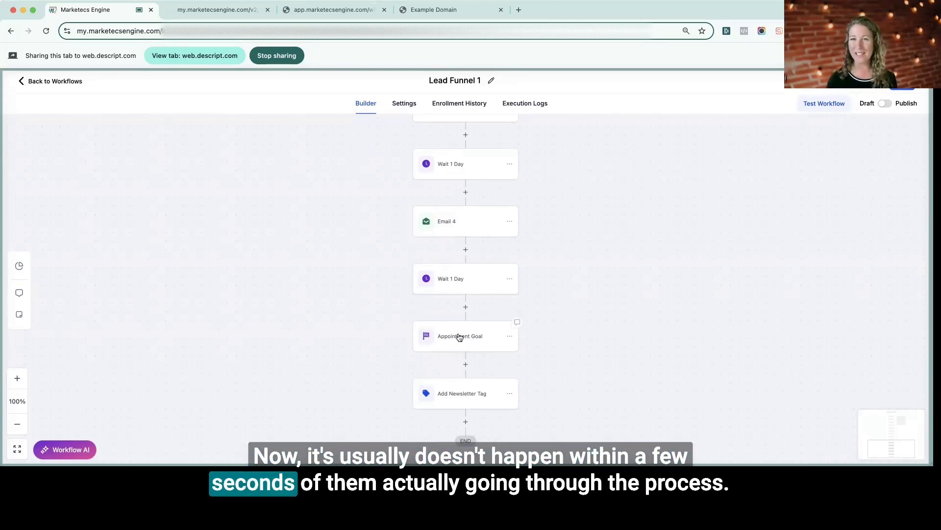
Save and publish the Lead Funnel 1 workflow and return to the workflow list.
scroll(459, 337, "up", 8)
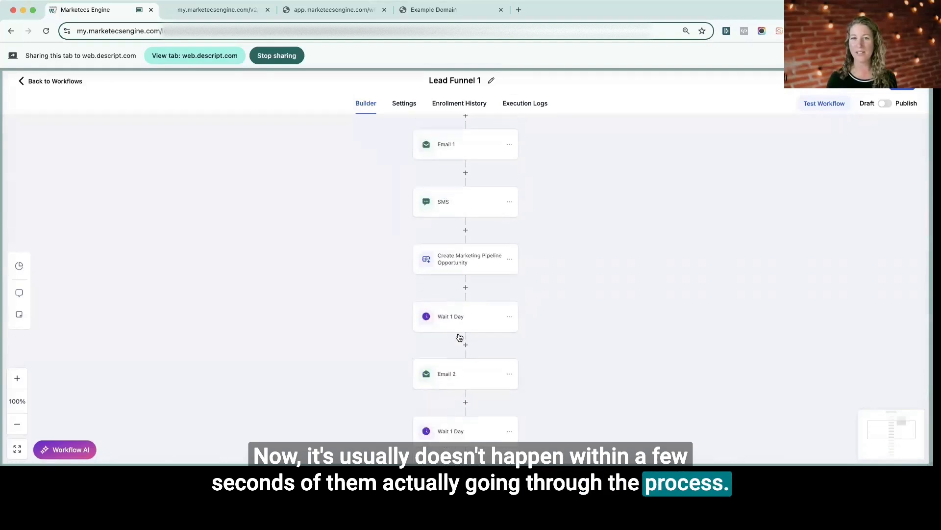
scroll(459, 337, "up", 2)
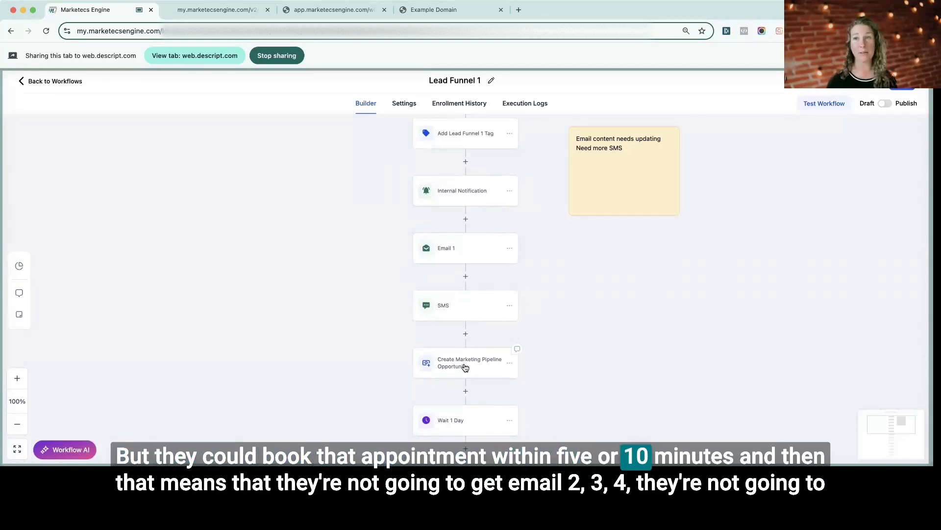
scroll(465, 368, "down", 1)
scroll(462, 386, "down", 10)
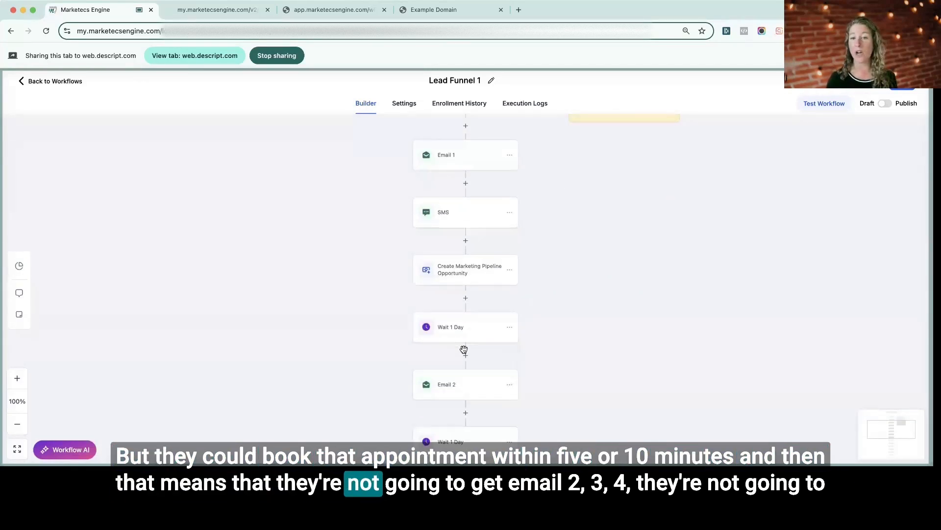
scroll(463, 352, "down", 5)
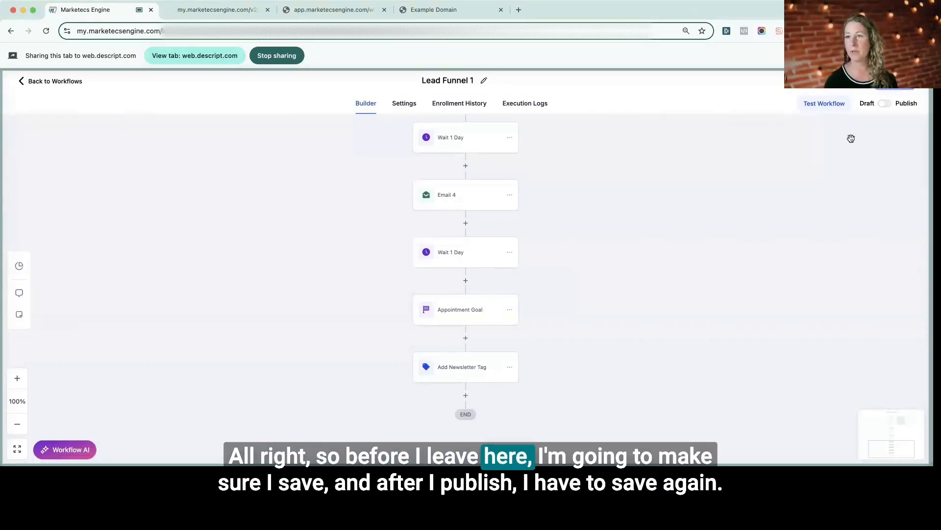
left_click(896, 82)
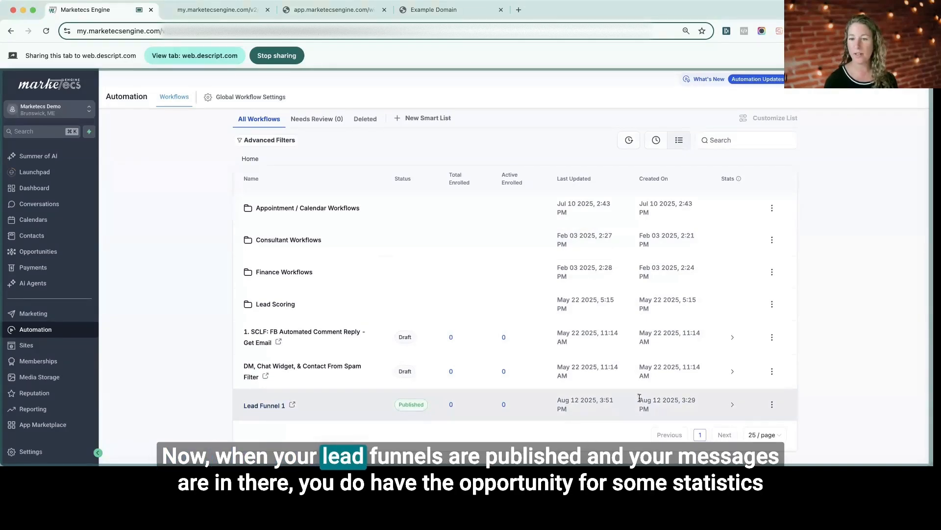
Expand the Lead Funnel 1 workflow's stats in the list and review its email rates.
left_click(733, 405)
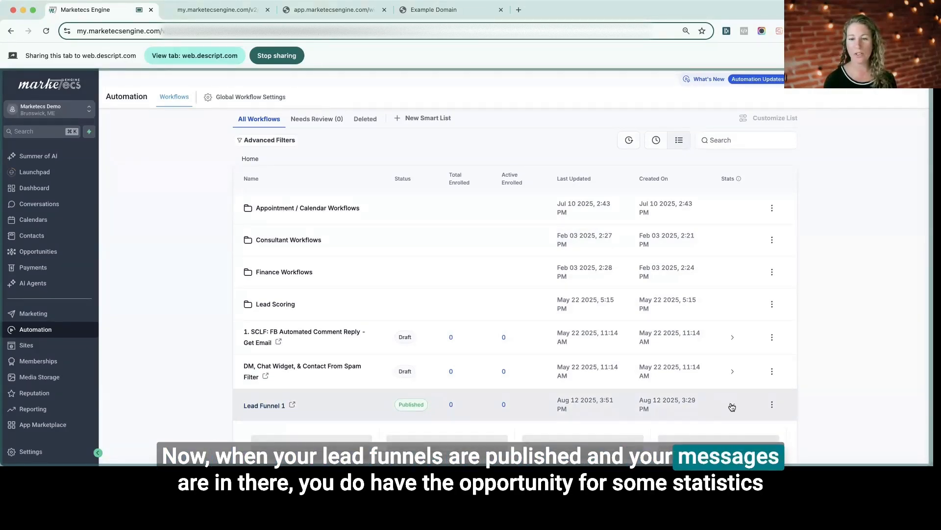
scroll(333, 402, "down", 2)
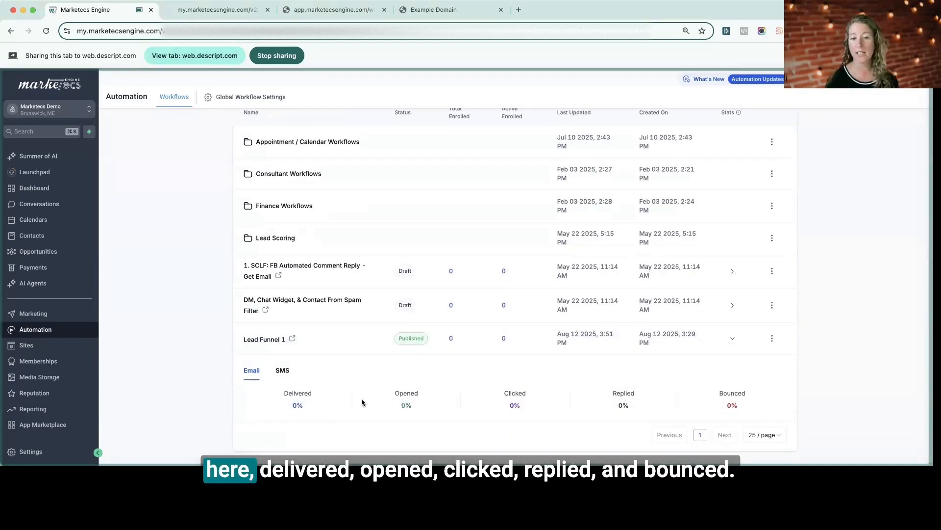
double_click(732, 393)
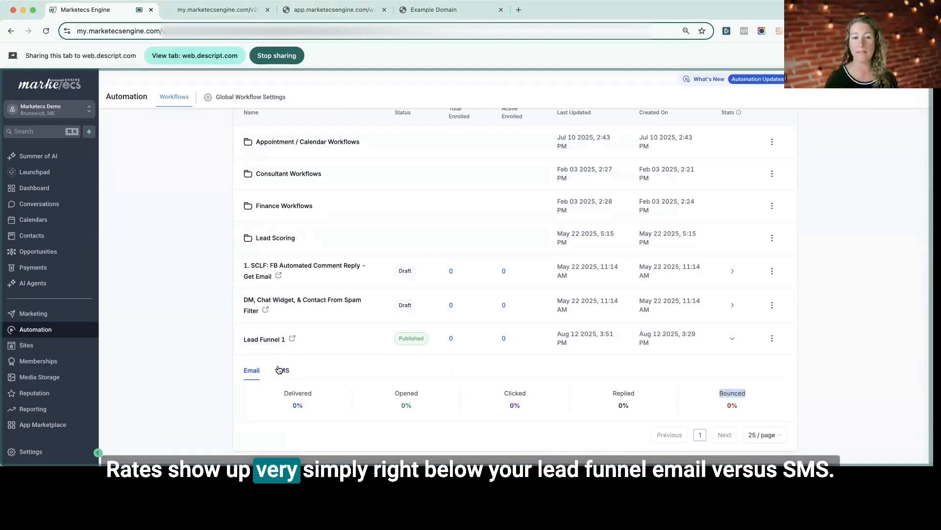
left_click(250, 371)
Open the Lead Funnel 1 workflow and review the individual statistics of the Email 1 action.
left_click(273, 339)
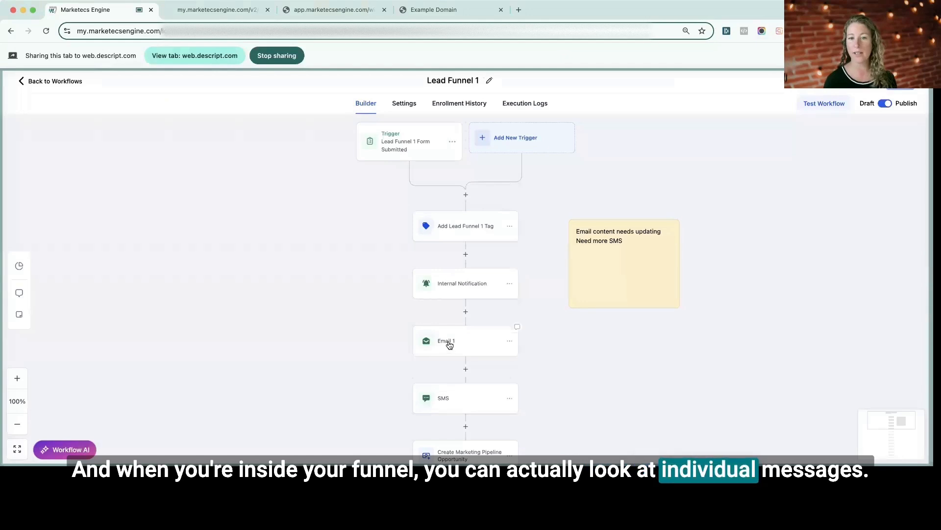
left_click(448, 345)
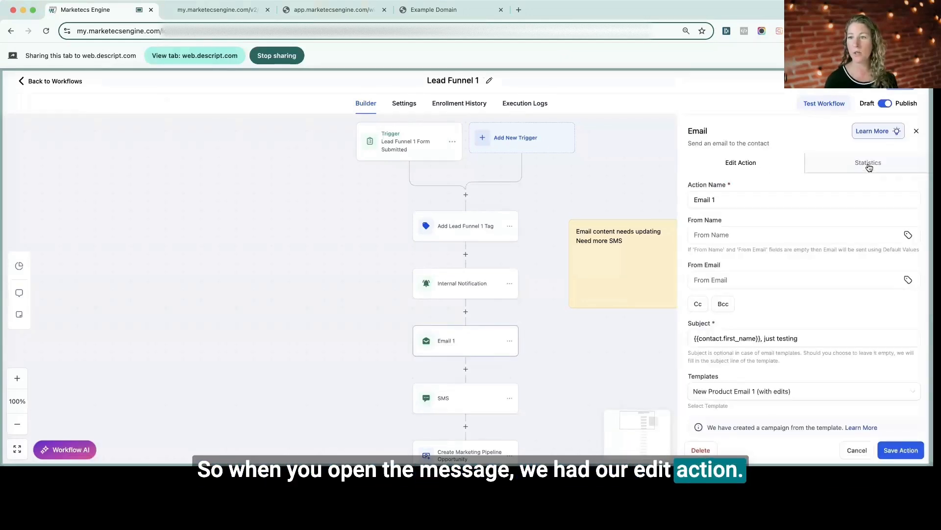
left_click(869, 168)
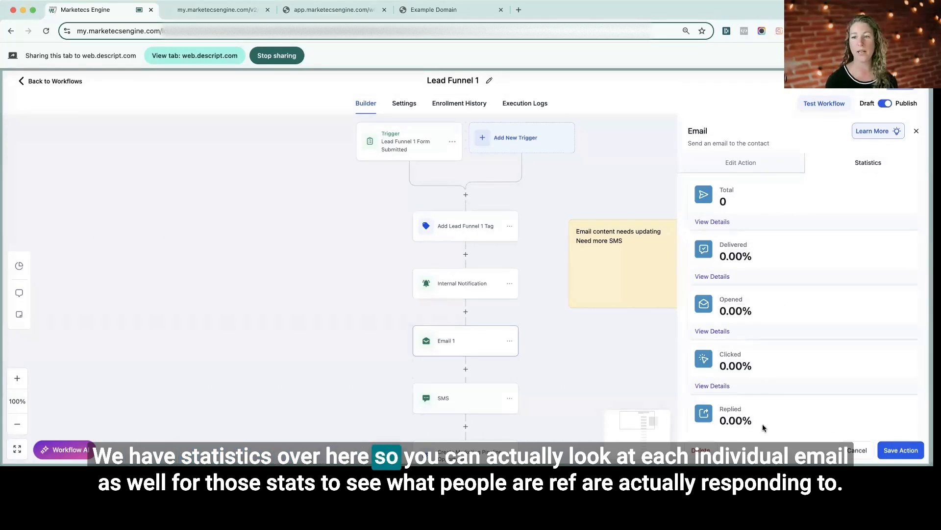
scroll(765, 421, "down", 5)
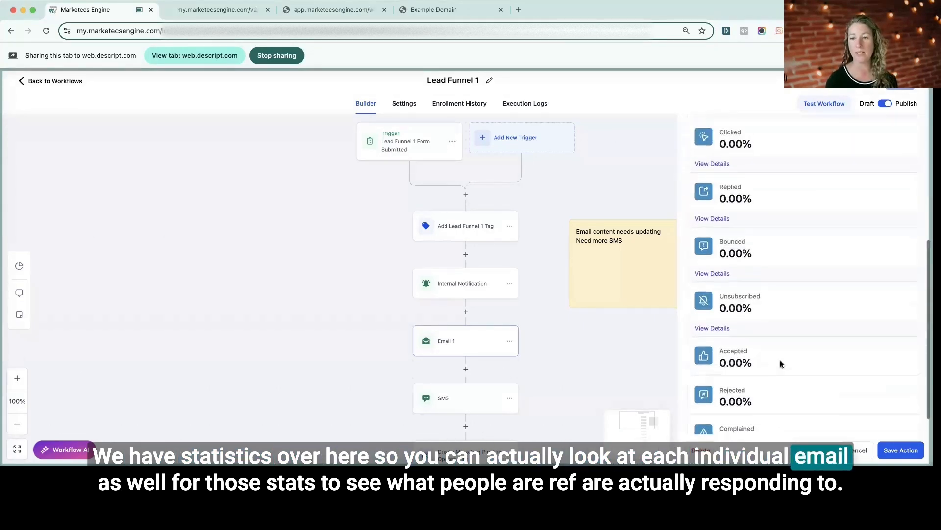
scroll(785, 363, "up", 5)
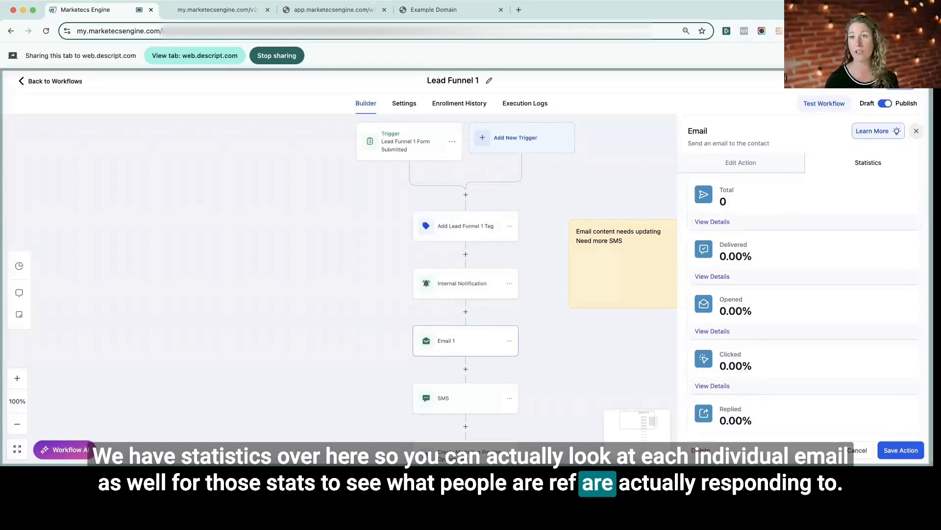
left_click(916, 130)
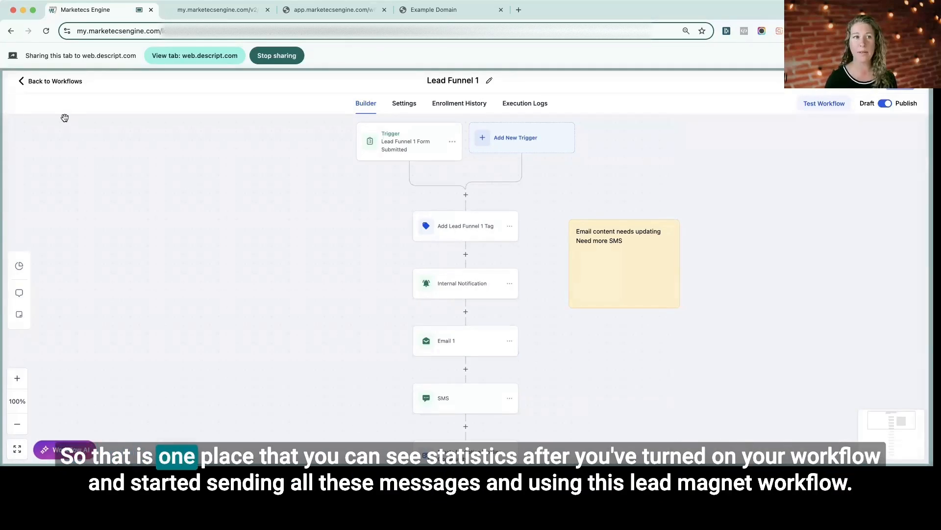
Leave the workflow and view the page stats of the Lead Funnel 1 funnel under Sites.
left_click(65, 81)
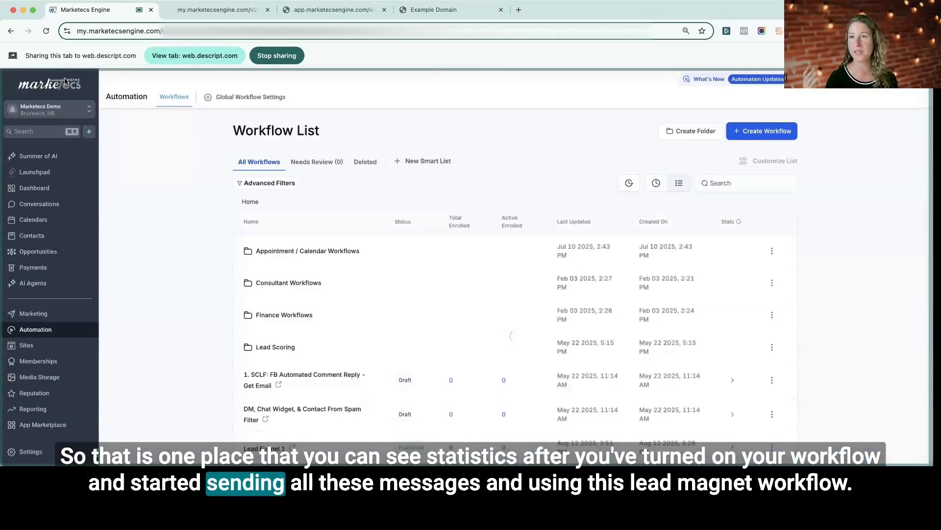
scroll(319, 323, "down", 1)
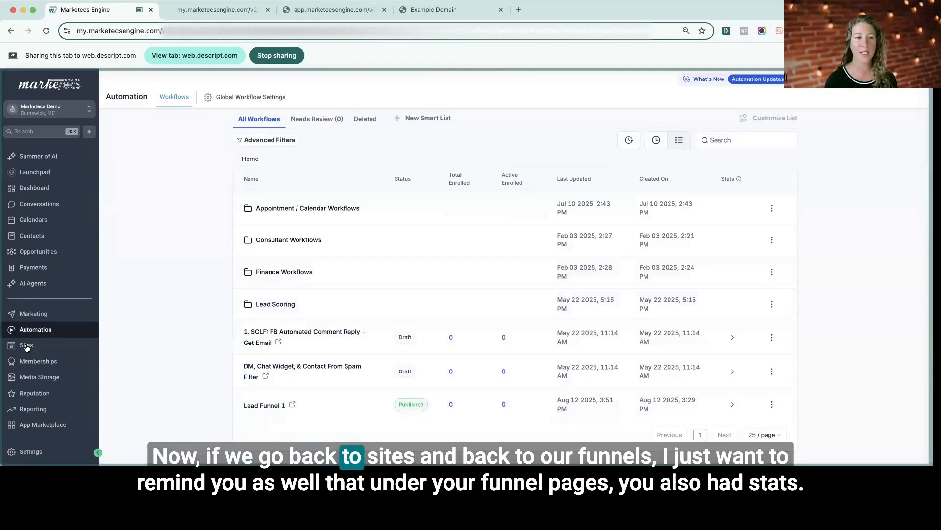
left_click(26, 346)
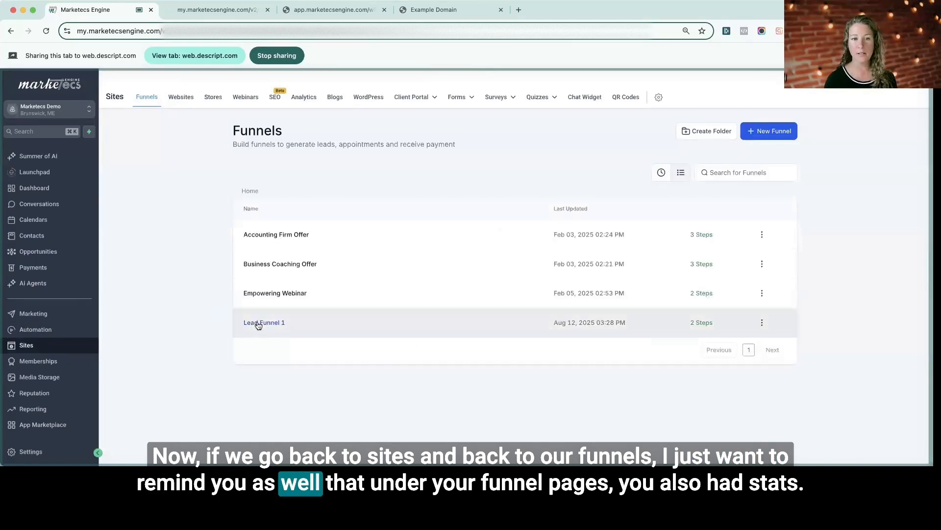
left_click(258, 322)
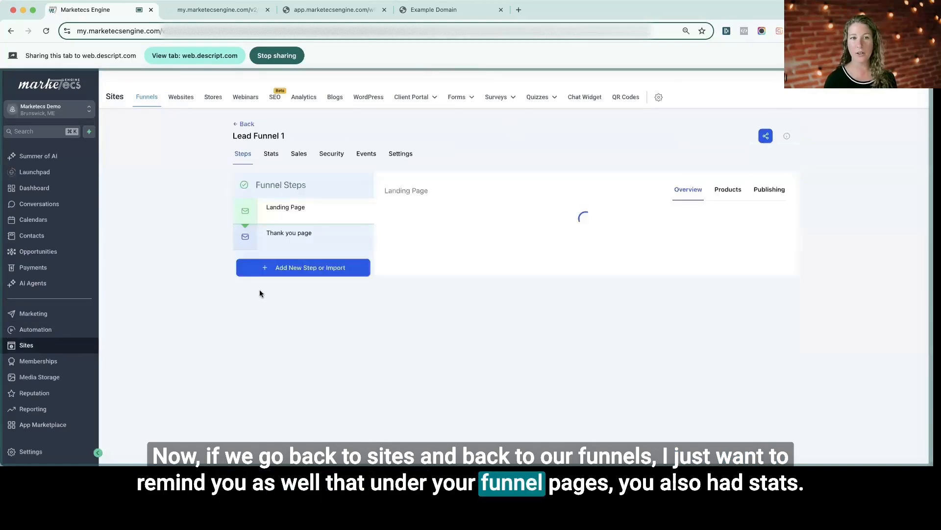
left_click(269, 155)
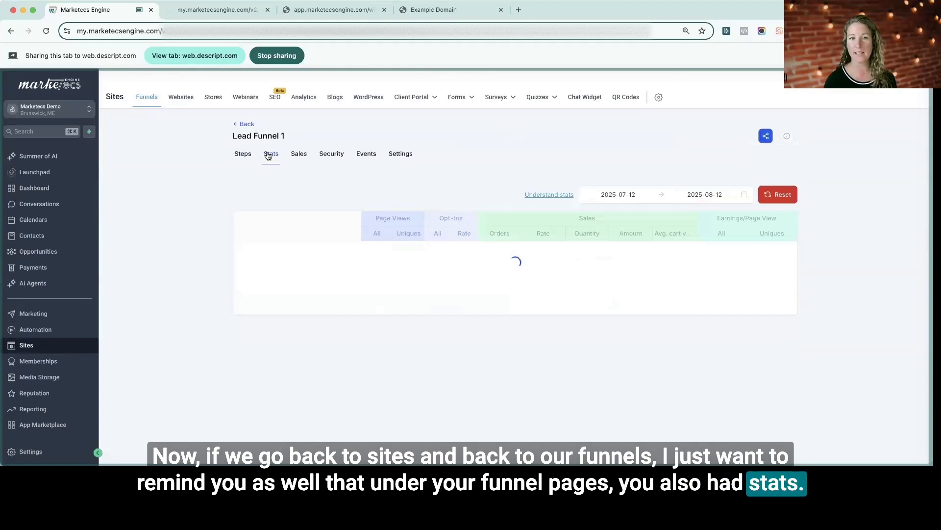